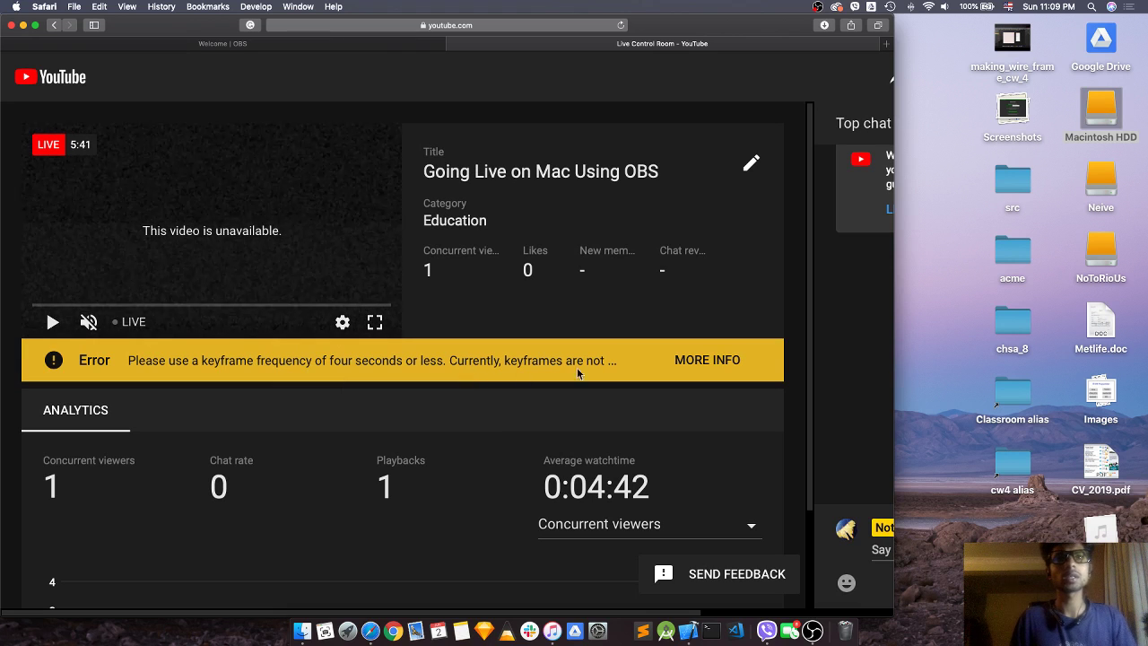
# Read the full details of the keyframe frequency error in the live control room and close them
pyautogui.click(719, 364)
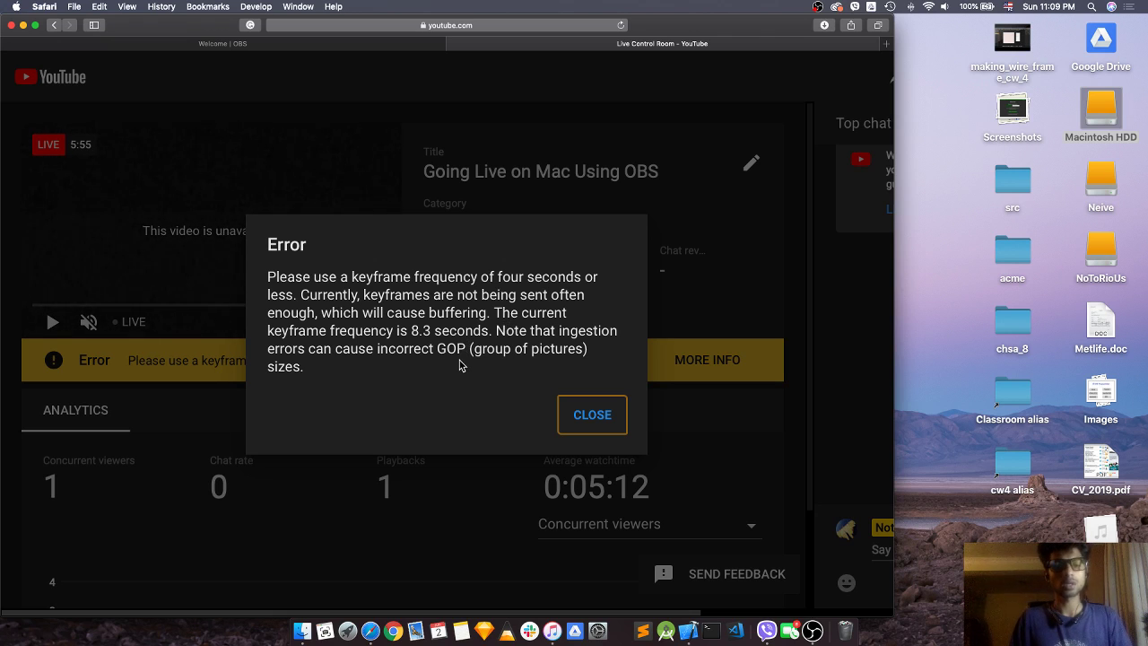
pyautogui.click(584, 412)
pyautogui.scroll(-3, 466, 467)
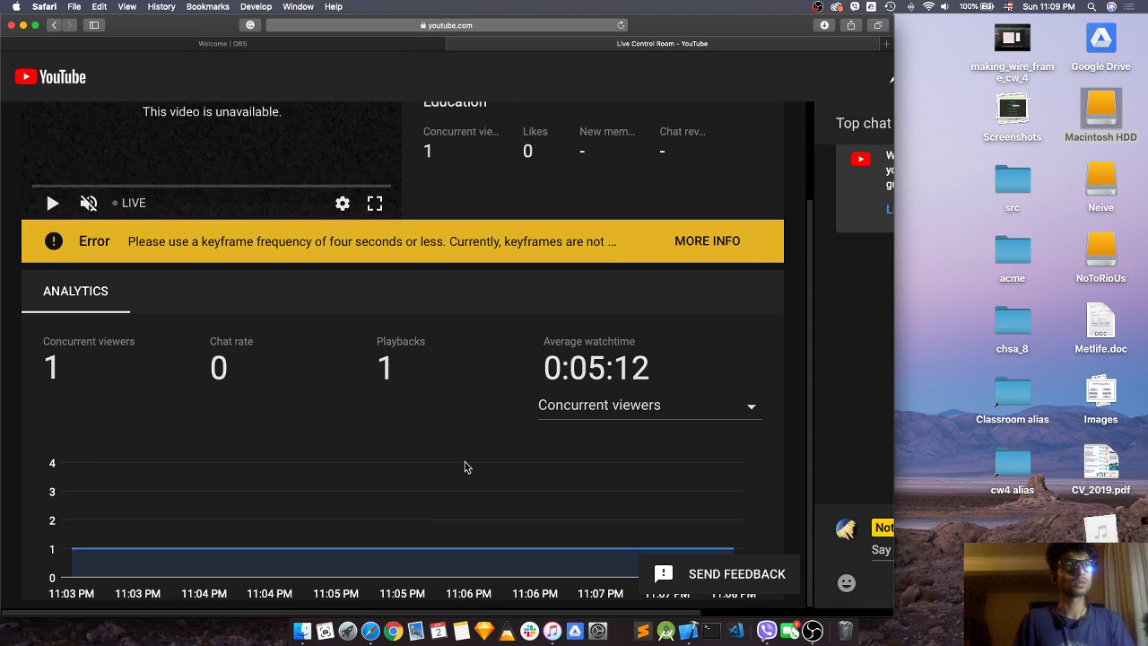
pyautogui.scroll(3, 464, 467)
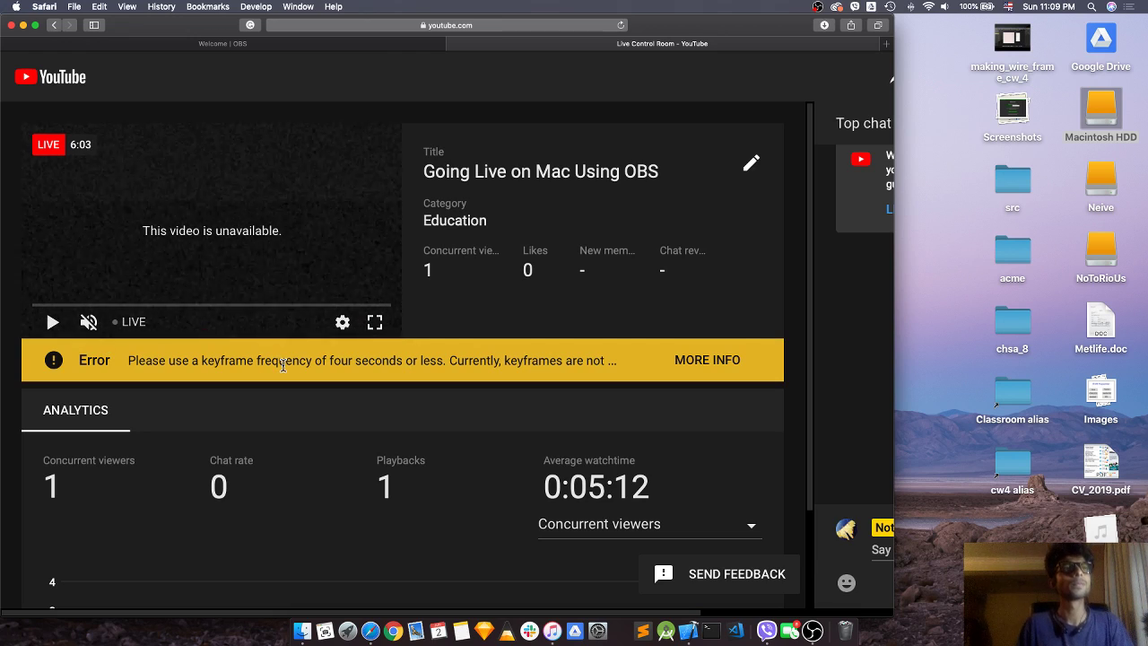
# Switch to OBS and raise the scene transition duration to 1650 ms
pyautogui.press('cmd+Tab')
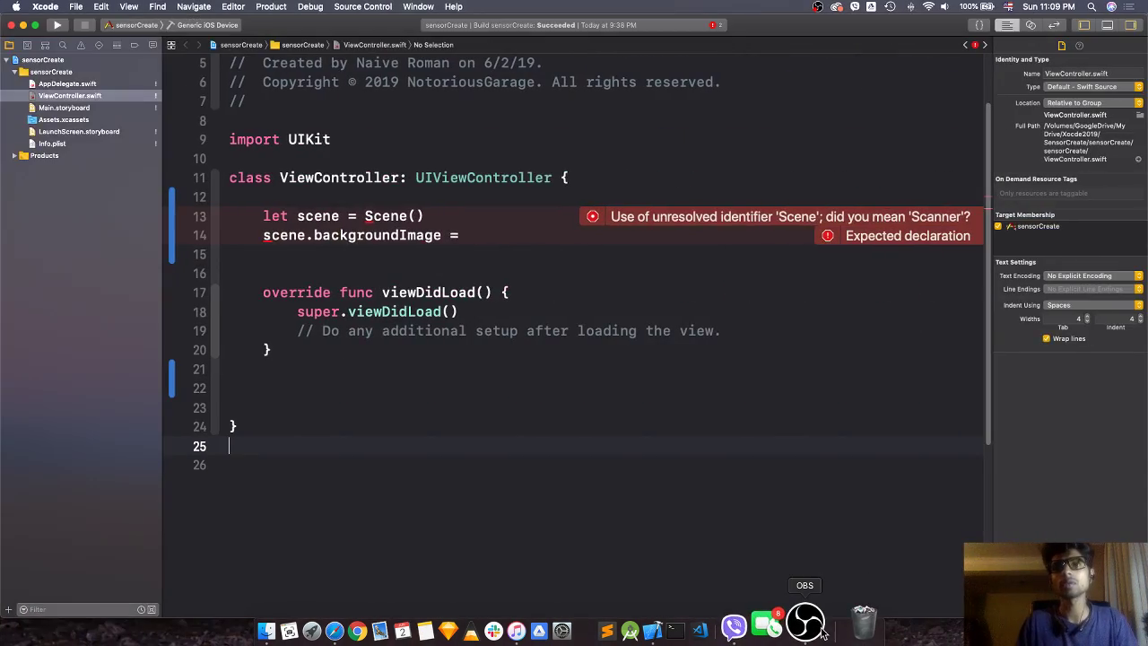
pyautogui.click(813, 631)
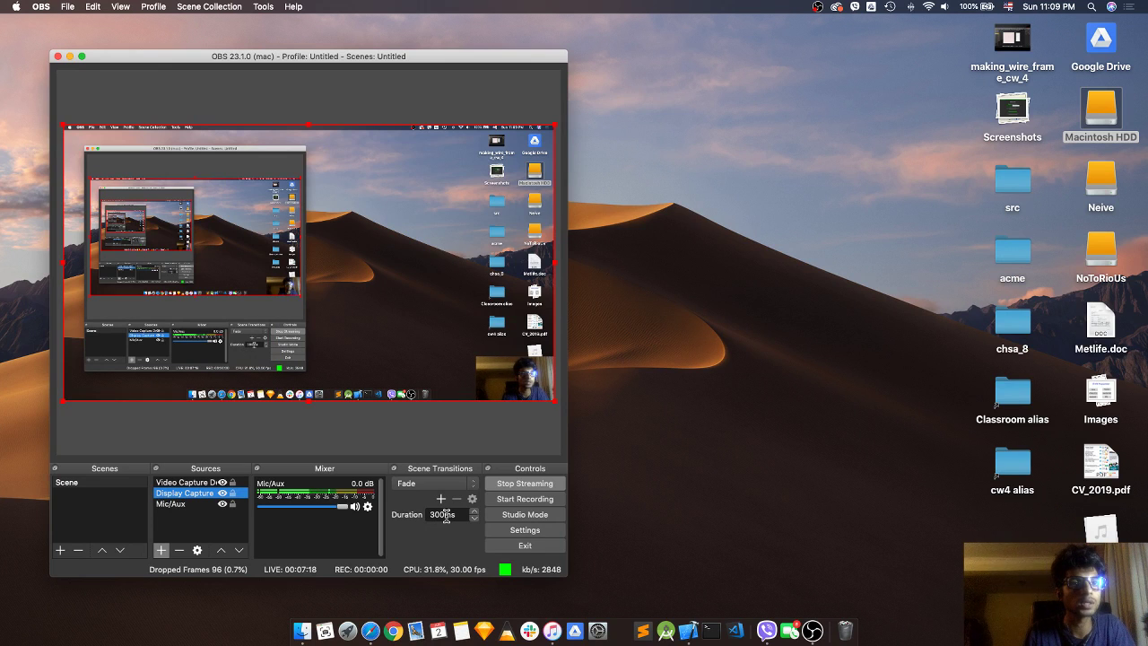
pyautogui.doubleClick(474, 512)
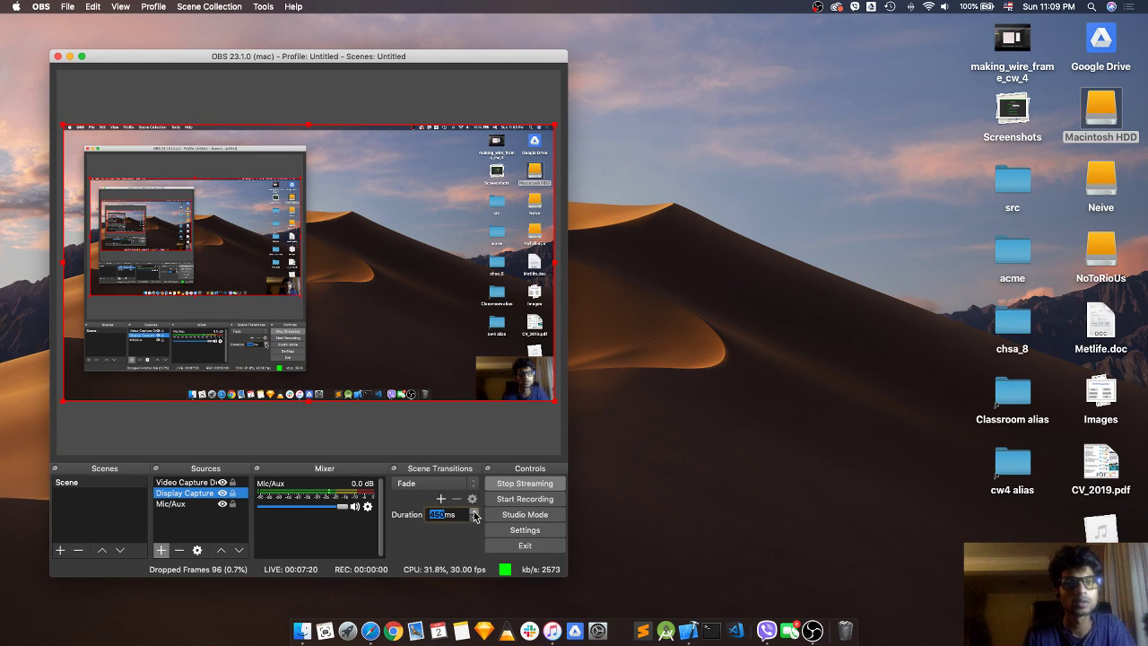
pyautogui.click(474, 513)
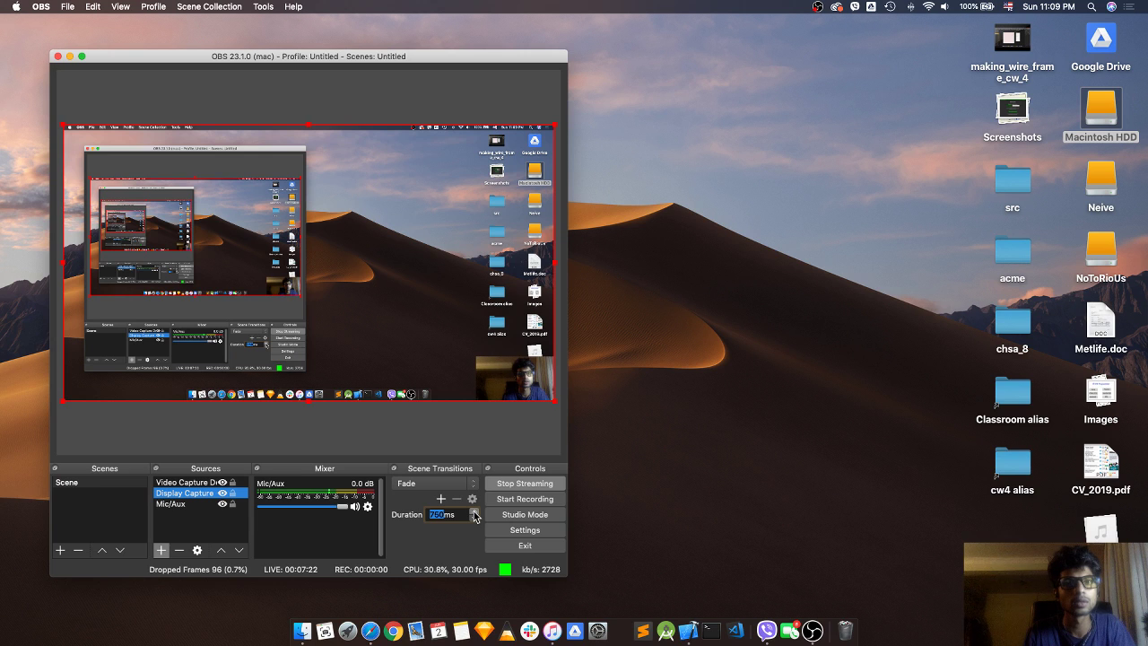
pyautogui.doubleClick(475, 513)
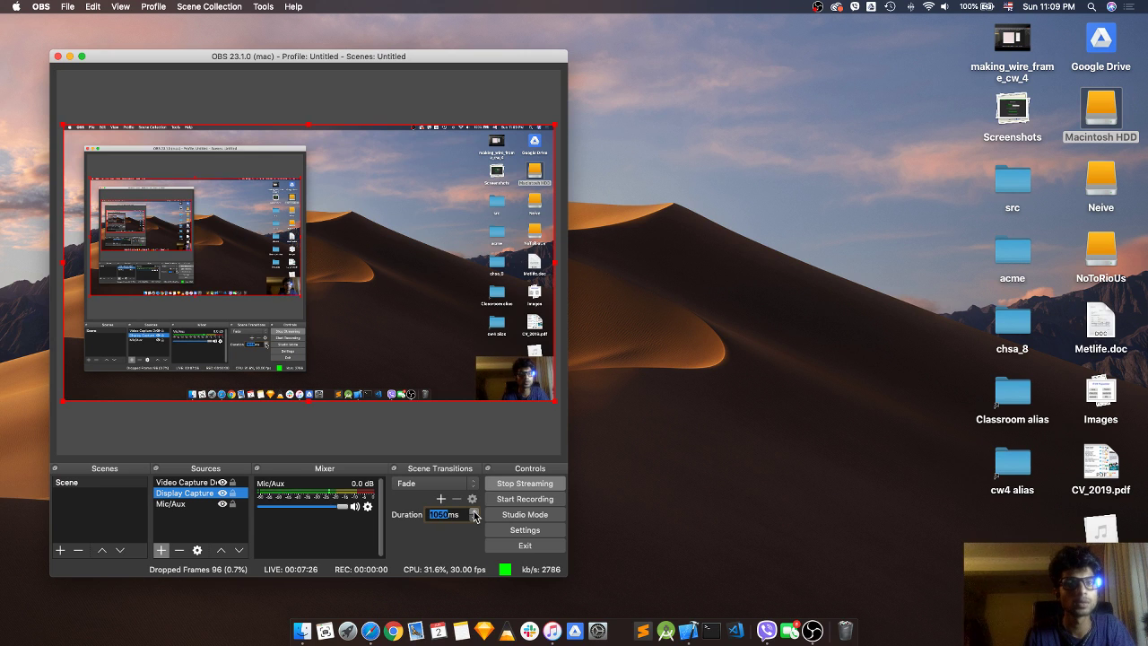
pyautogui.doubleClick(475, 513)
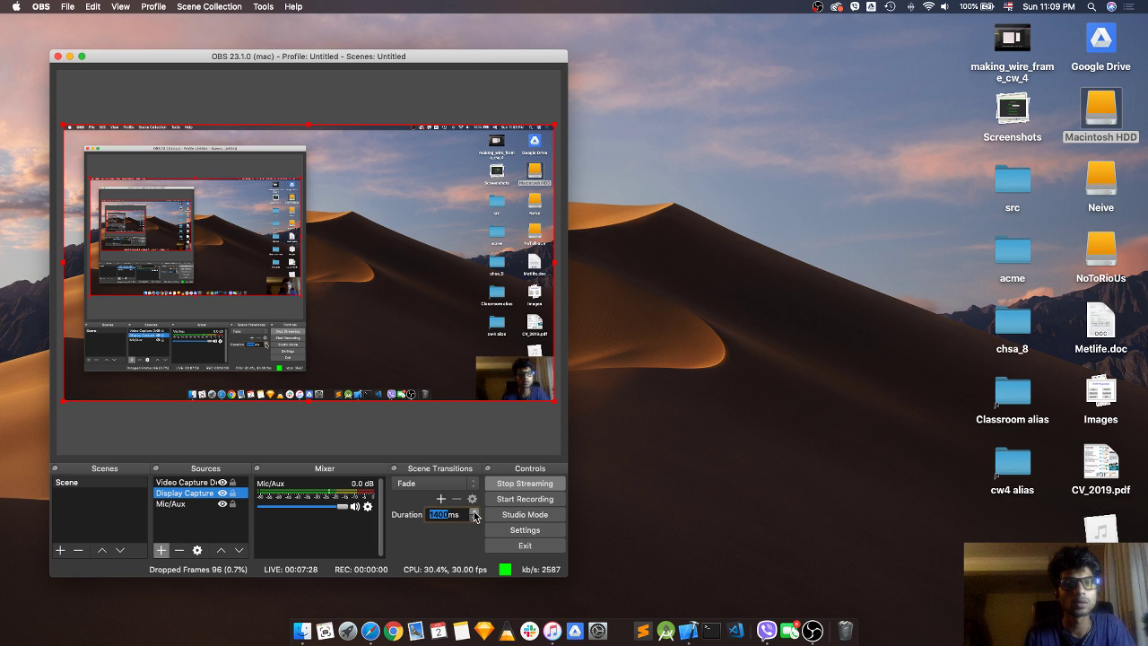
pyautogui.click(475, 513)
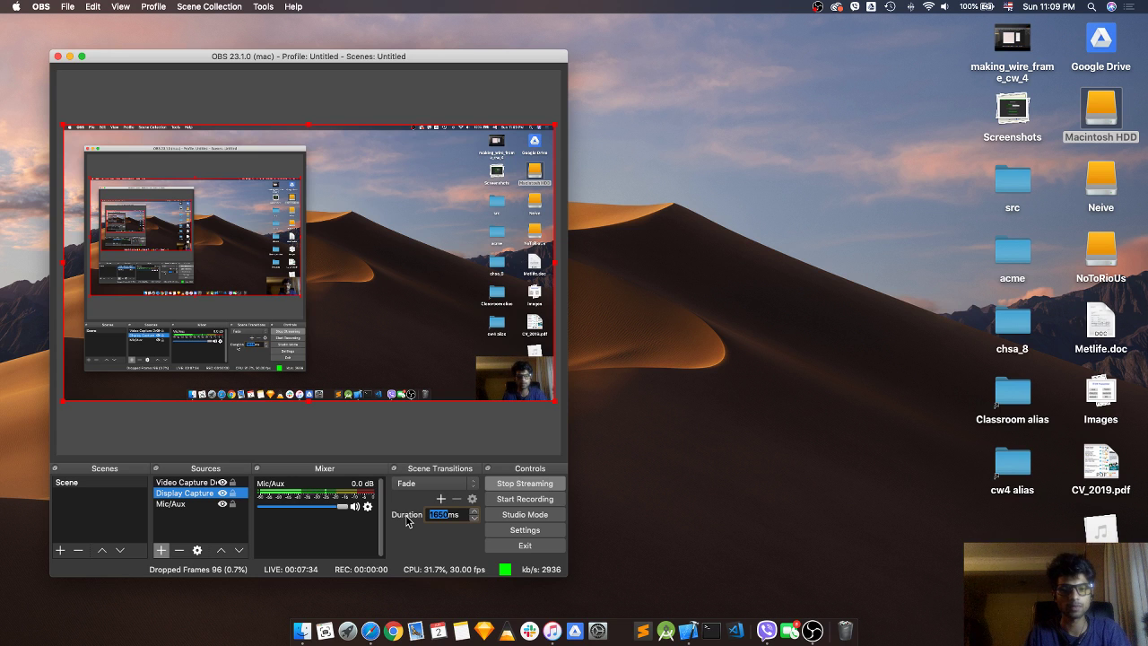
# Switch to Xcode and close the sensorCreate project window, accepting the notice about permanent version storage
pyautogui.hotkey('ctrl', 'Left')
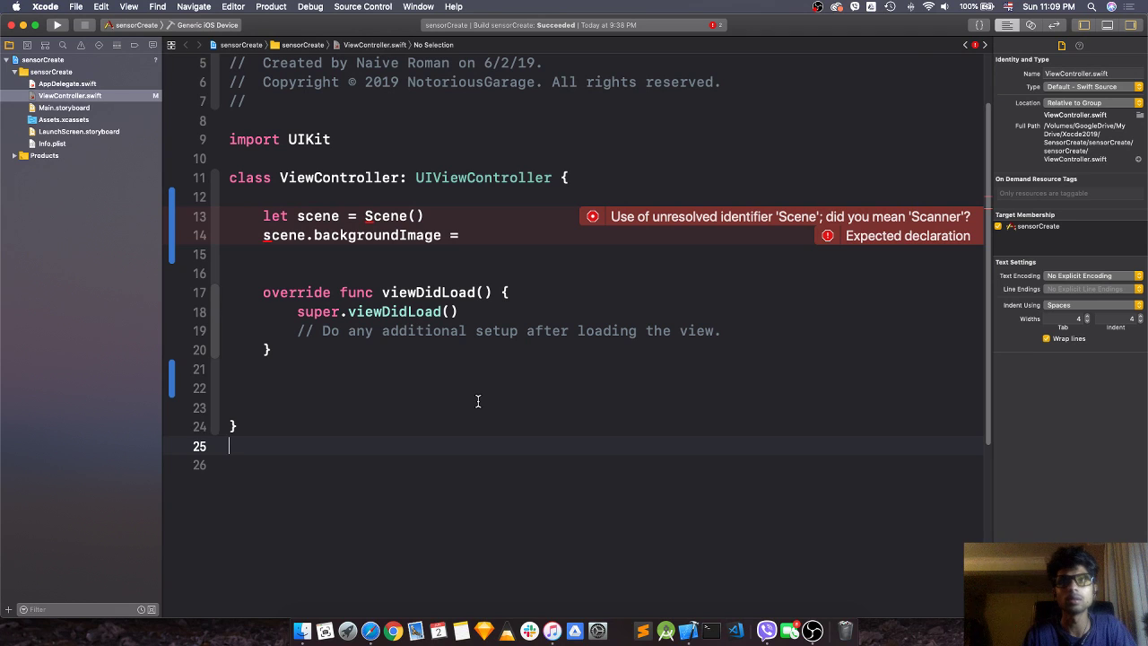
pyautogui.scroll(2, 679, 395)
pyautogui.scroll(-3, 375, 398)
pyautogui.scroll(-4, 375, 399)
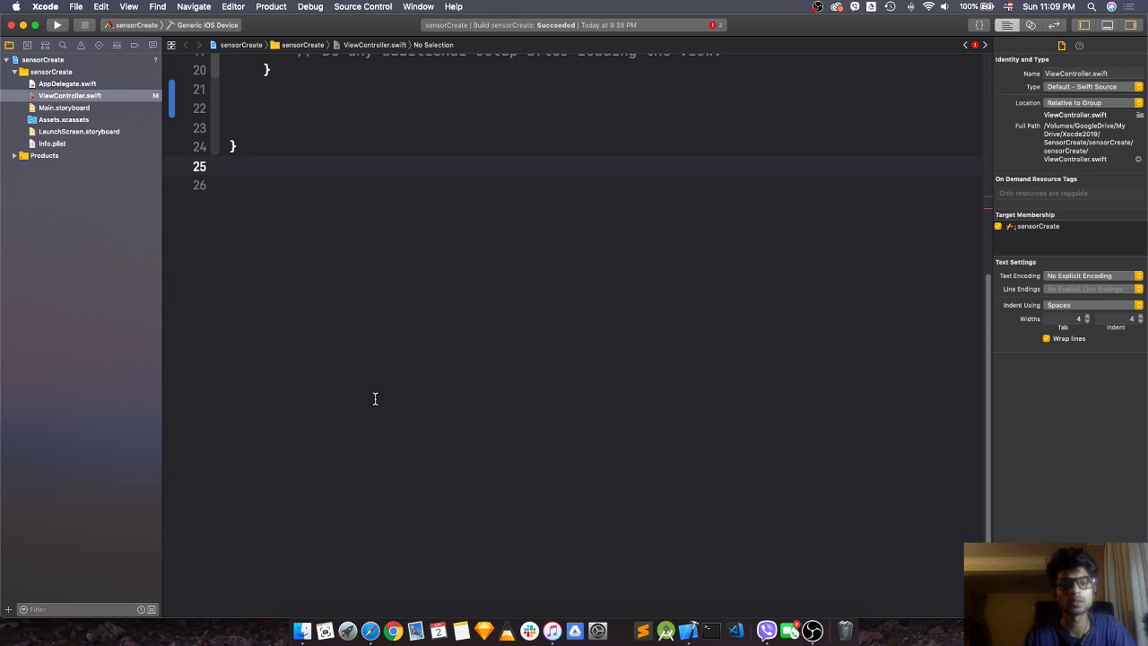
pyautogui.scroll(6, 375, 398)
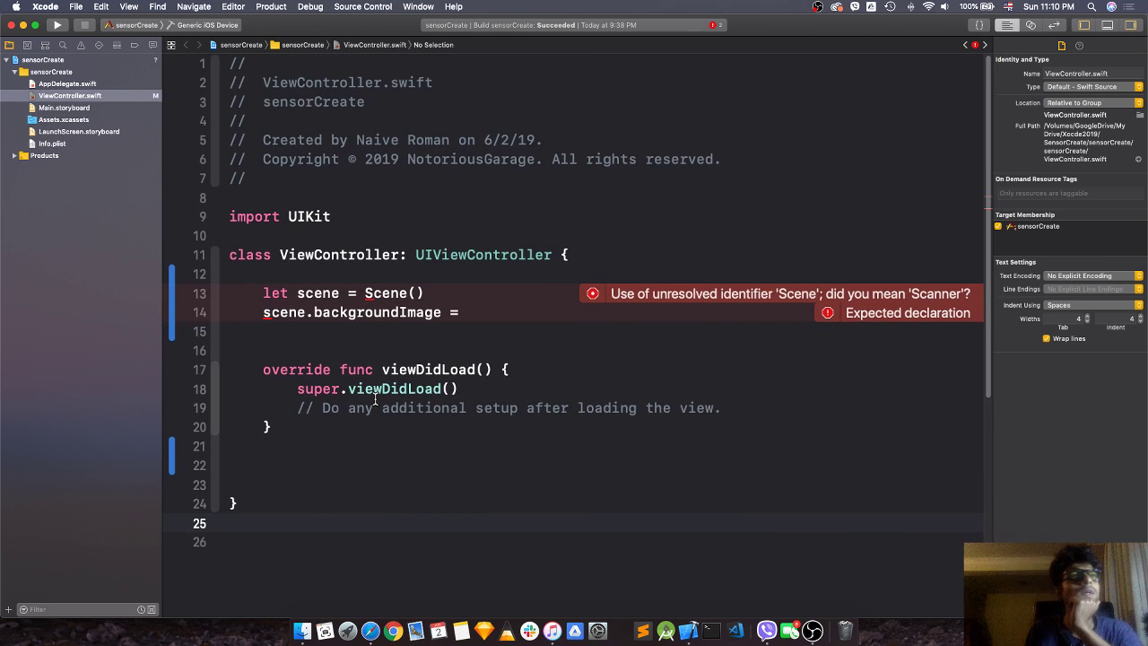
pyautogui.scroll(-1, 375, 398)
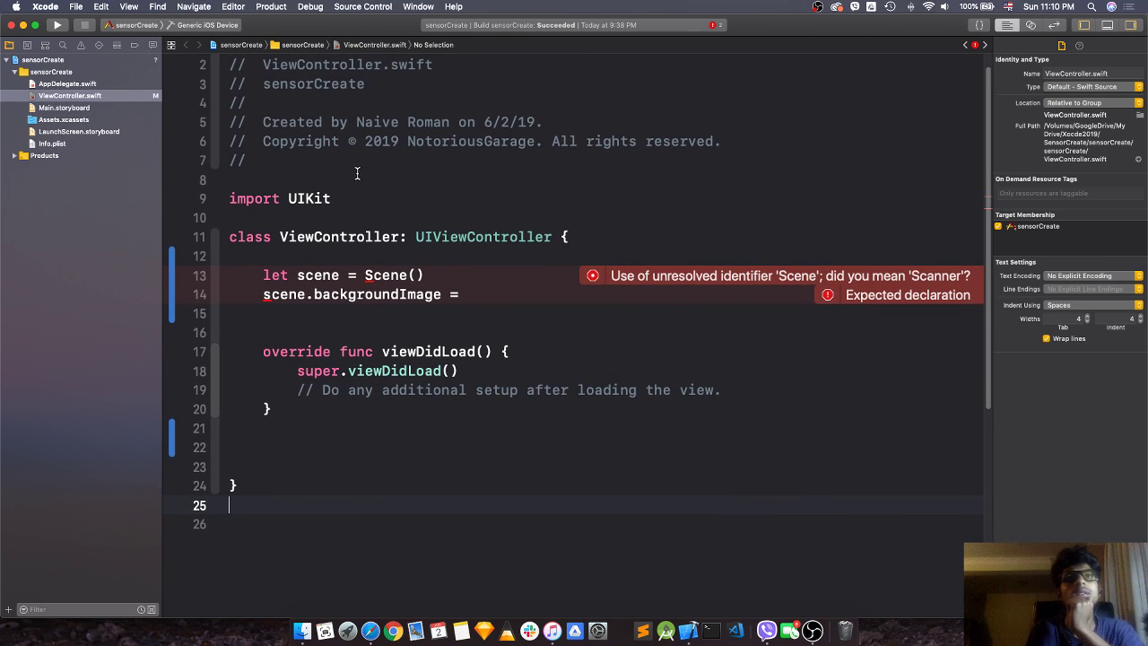
pyautogui.click(11, 25)
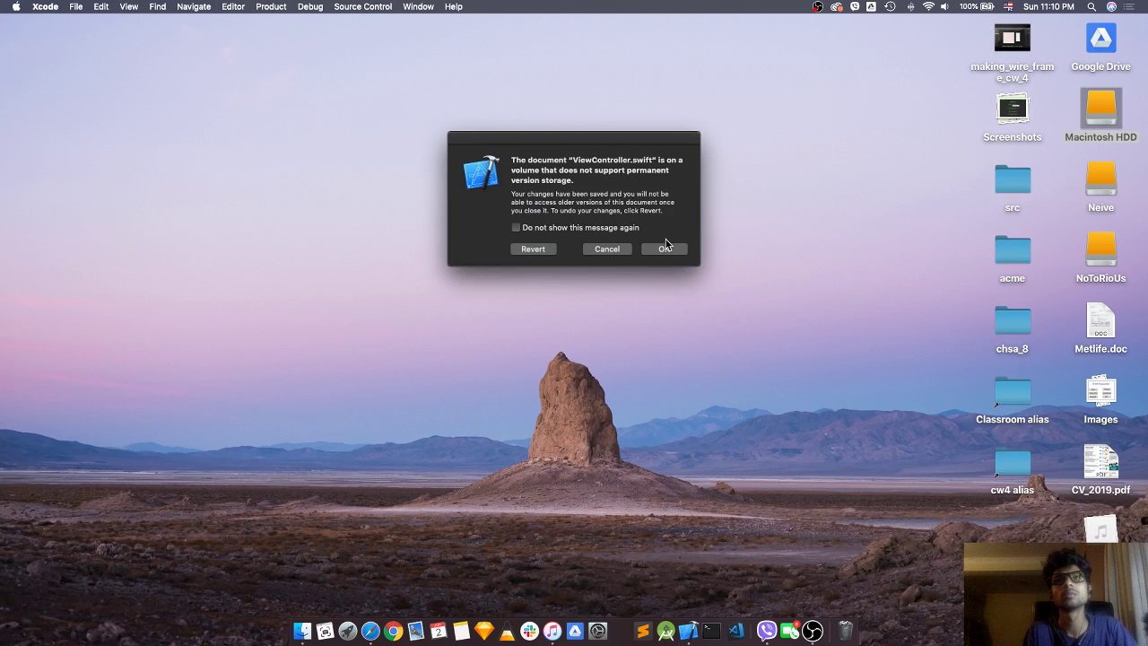
pyautogui.click(665, 250)
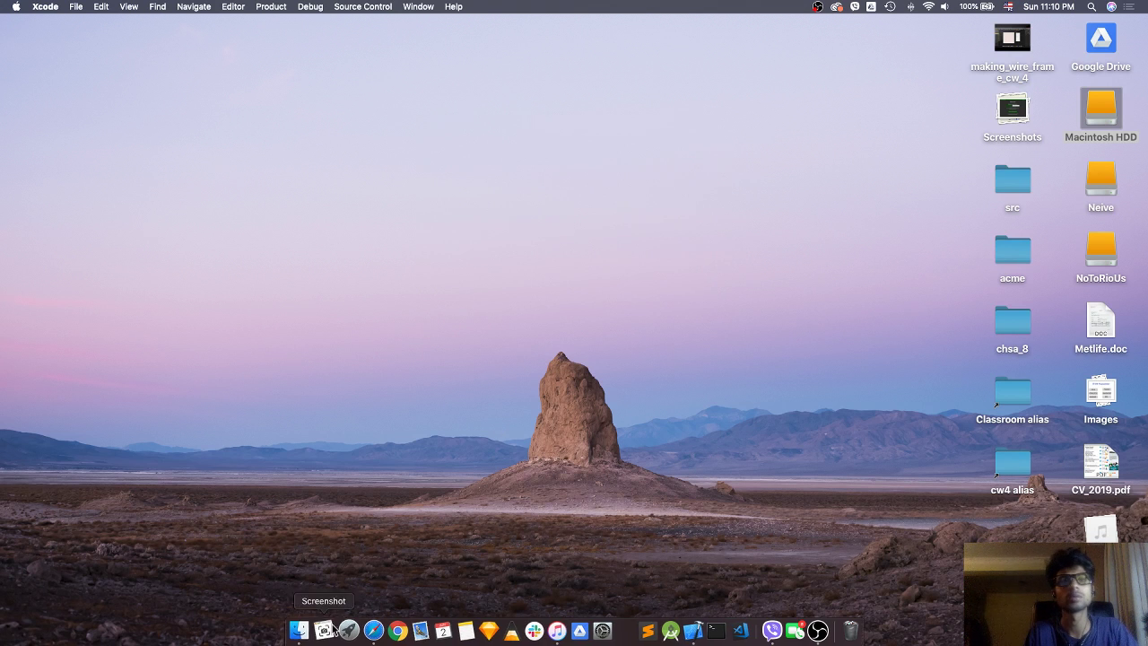
# Open the recent Handwriting project from the Xcode welcome window
pyautogui.click(1099, 39)
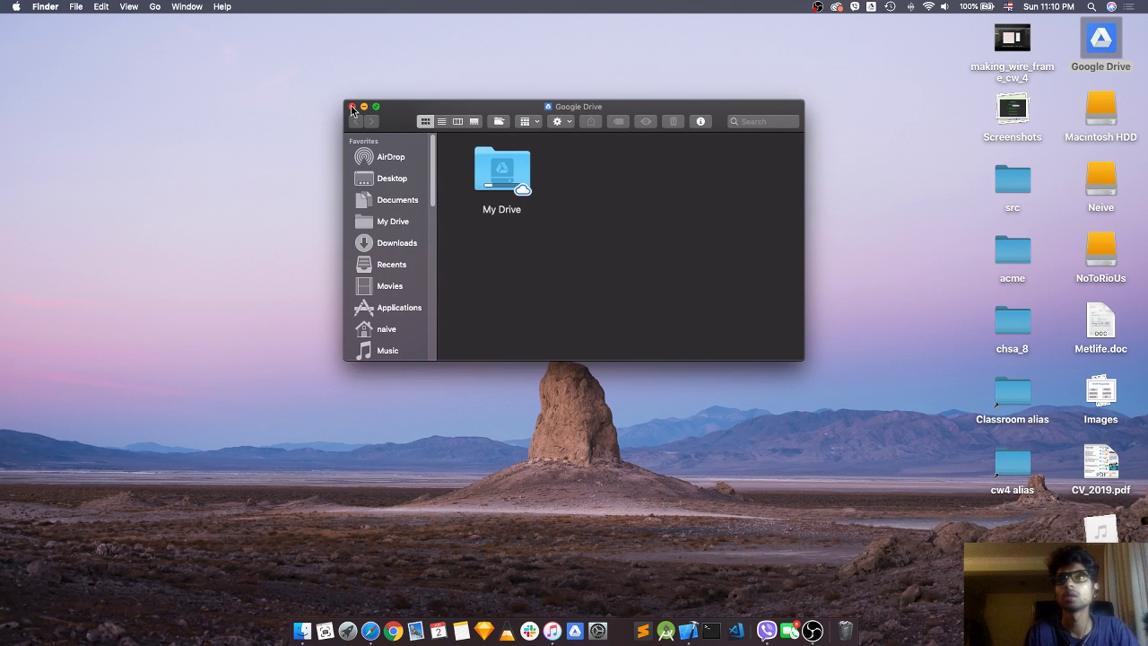
pyautogui.click(352, 107)
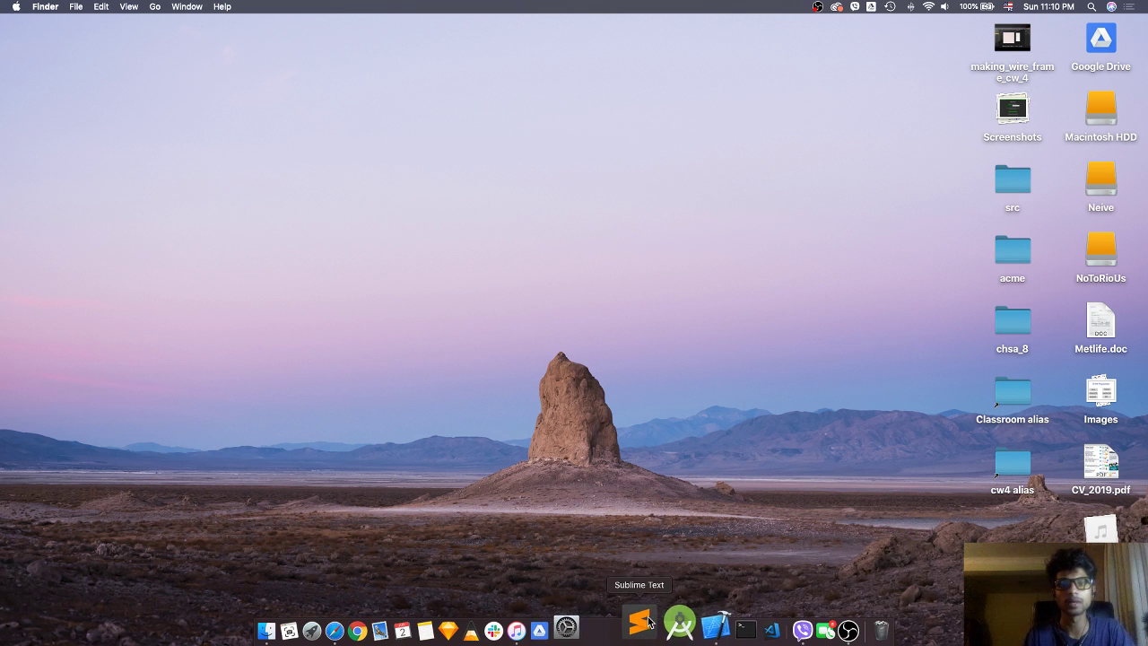
pyautogui.click(691, 628)
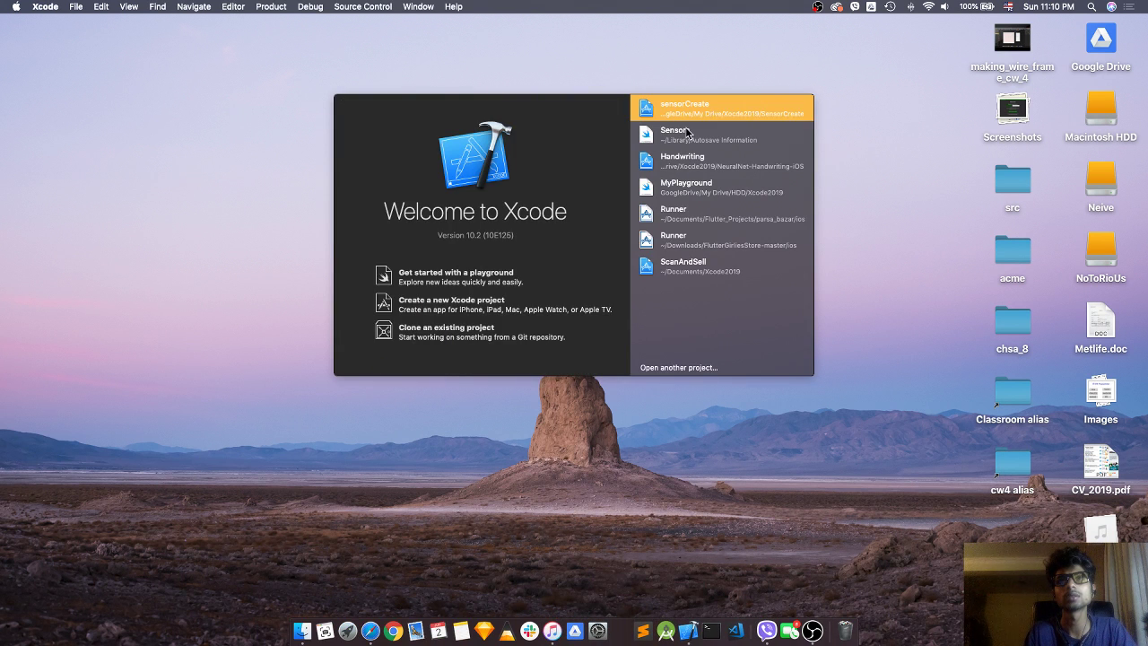
pyautogui.click(706, 142)
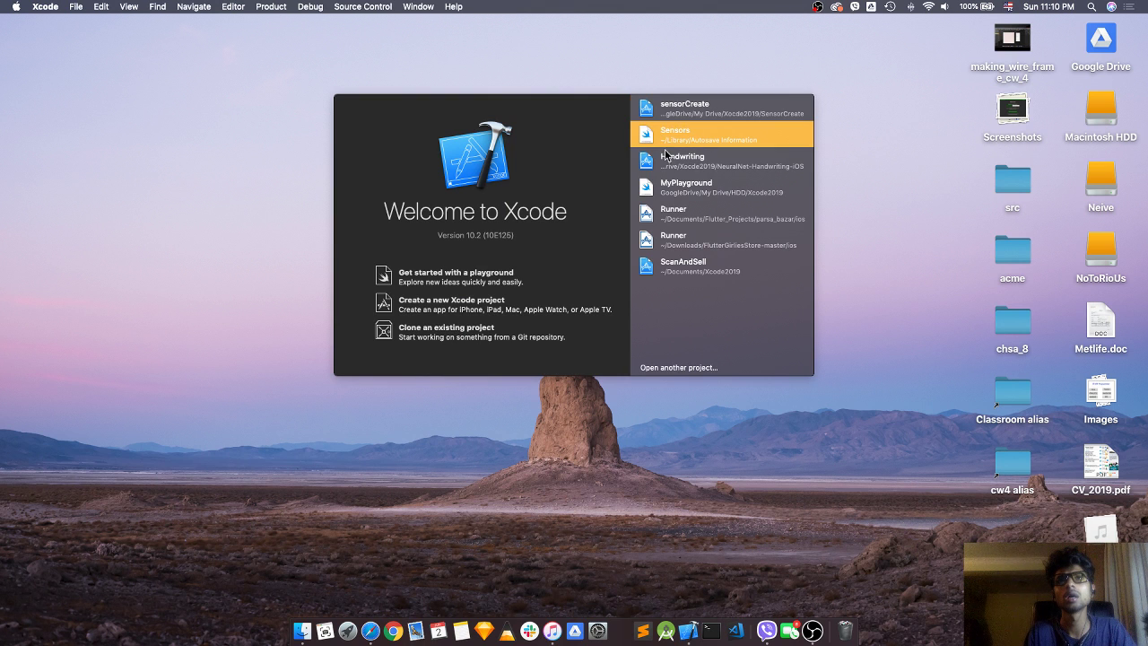
pyautogui.doubleClick(671, 163)
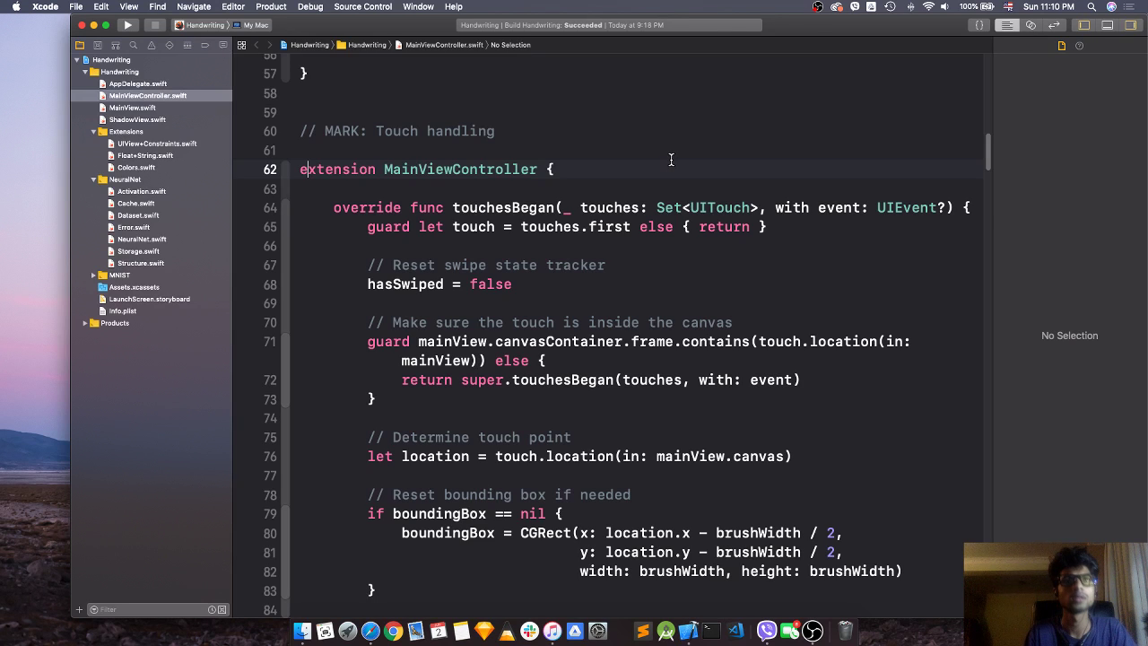
# Set the Handwriting run destination to the iPad Pro (11-inch) simulator, then build and run the project
pyautogui.click(204, 27)
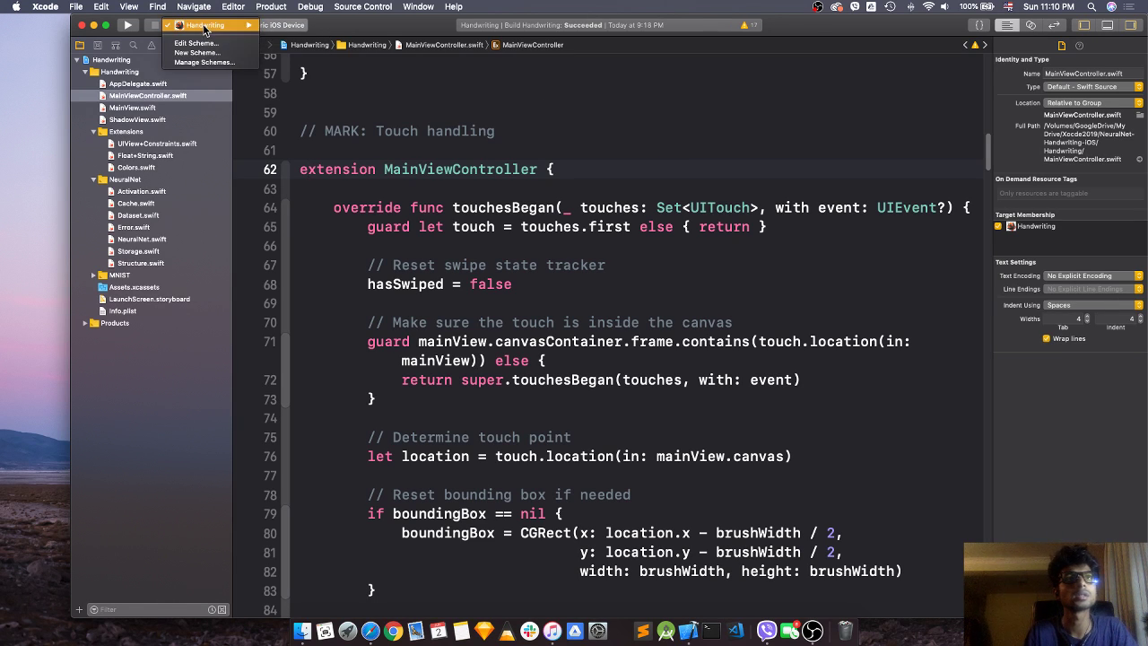
pyautogui.click(276, 25)
pyautogui.click(259, 25)
pyautogui.click(263, 27)
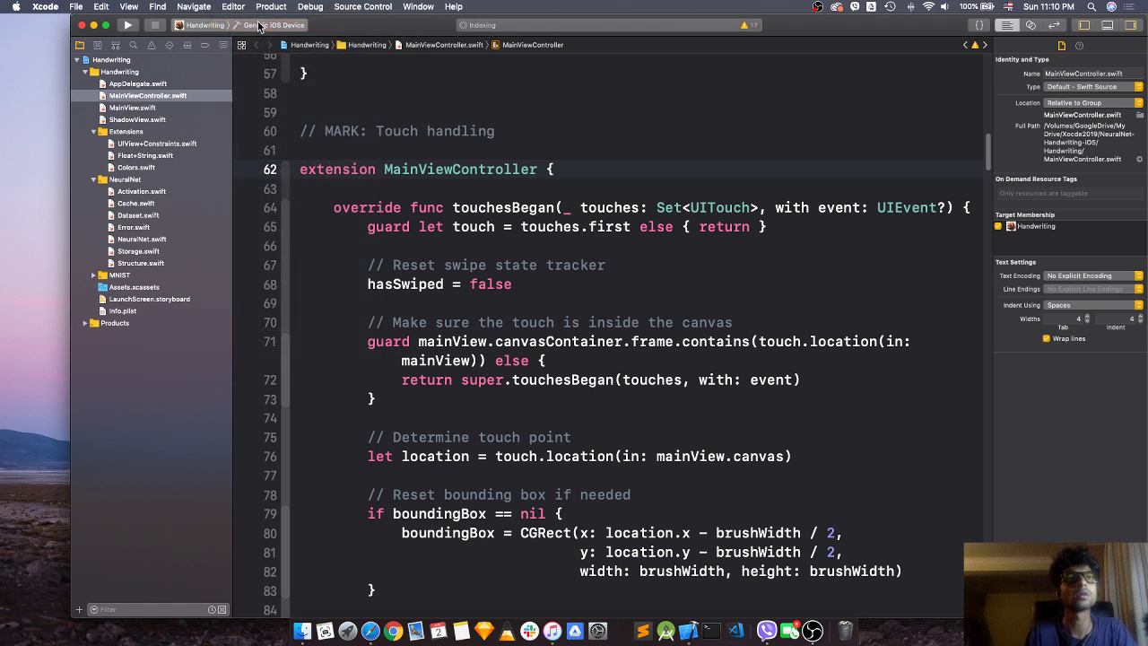
pyautogui.click(283, 29)
pyautogui.click(253, 26)
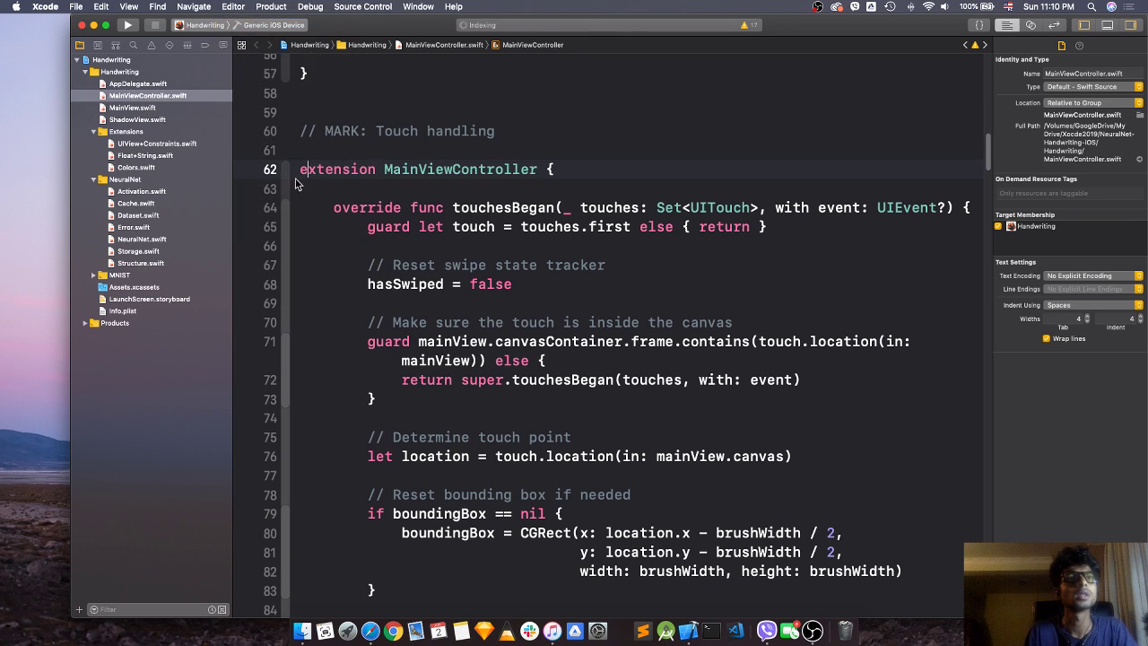
pyautogui.click(252, 25)
pyautogui.click(251, 25)
pyautogui.click(251, 25)
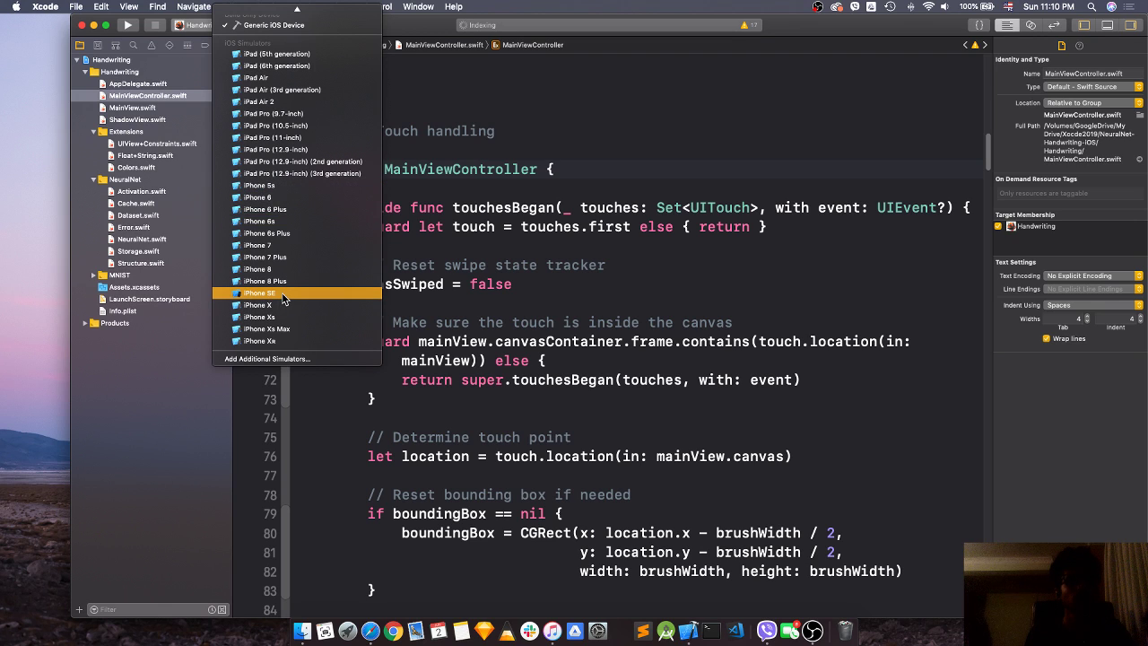
pyautogui.click(292, 138)
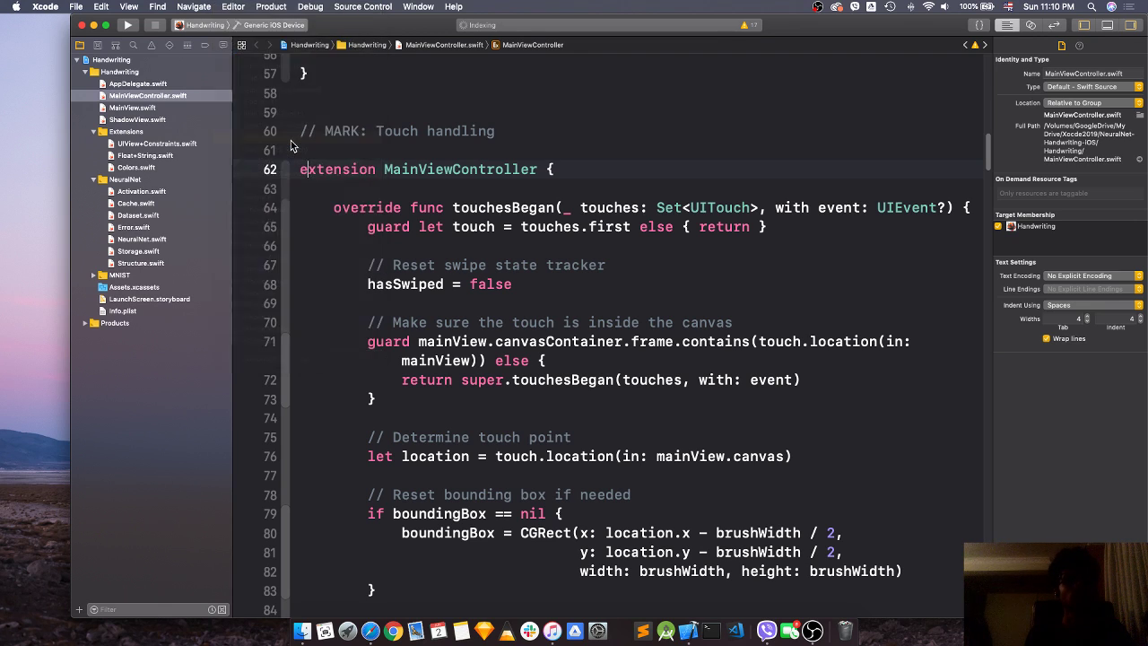
pyautogui.click(128, 25)
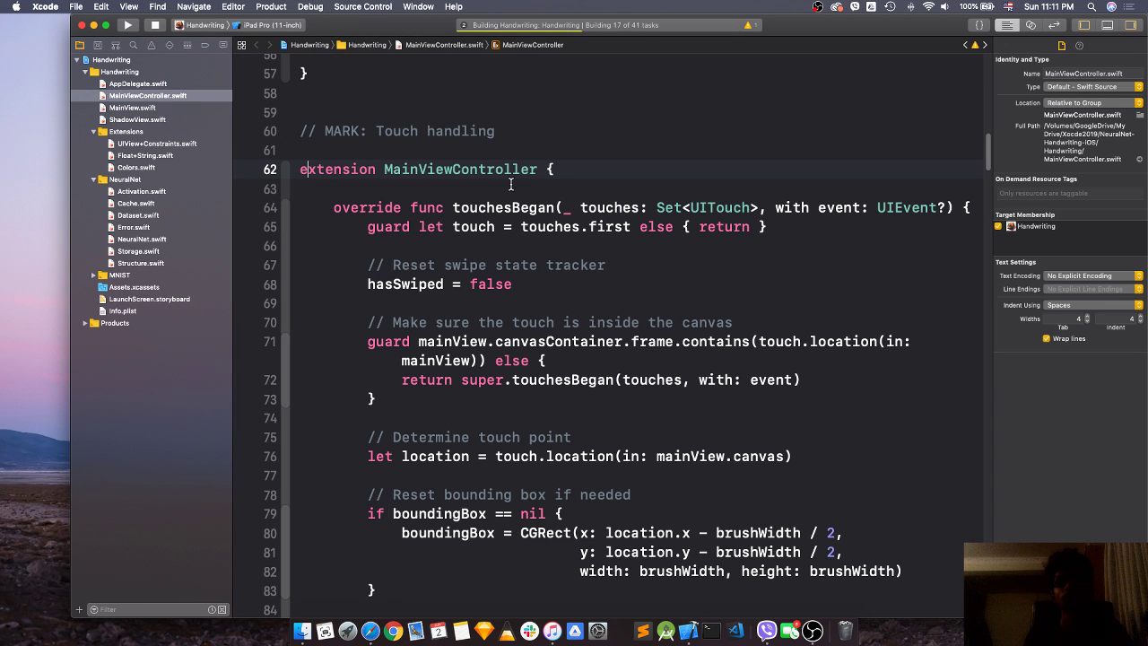
# Look through the touch handling and the drawing and image manipulation code in MainViewController.swift
pyautogui.scroll(-20, 834, 374)
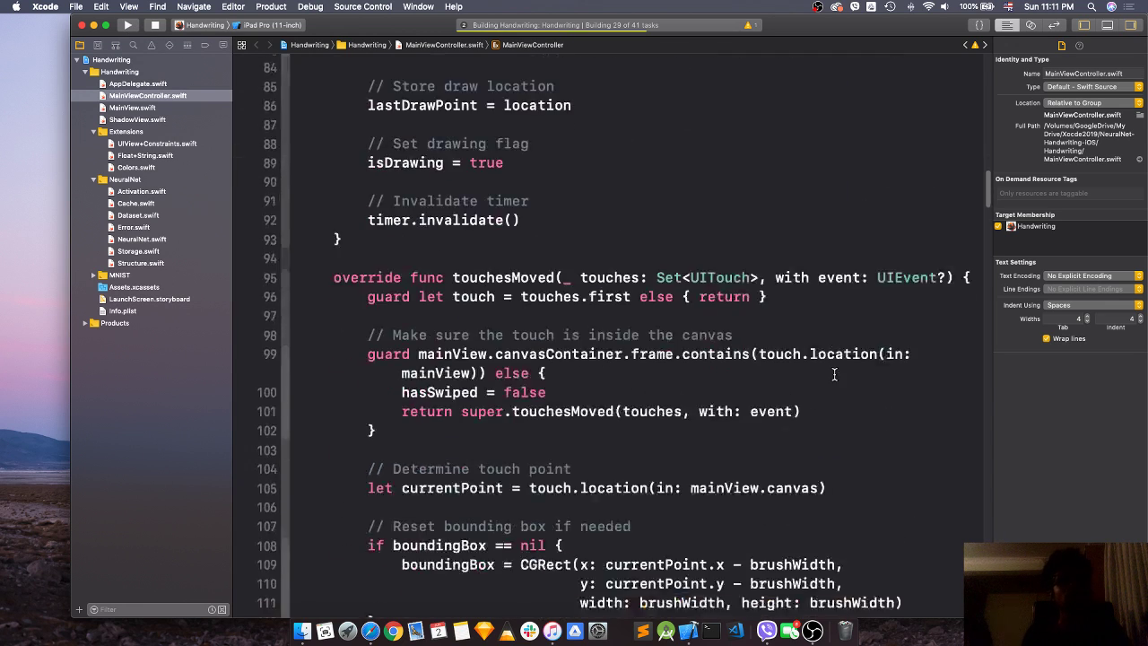
pyautogui.scroll(-10, 834, 374)
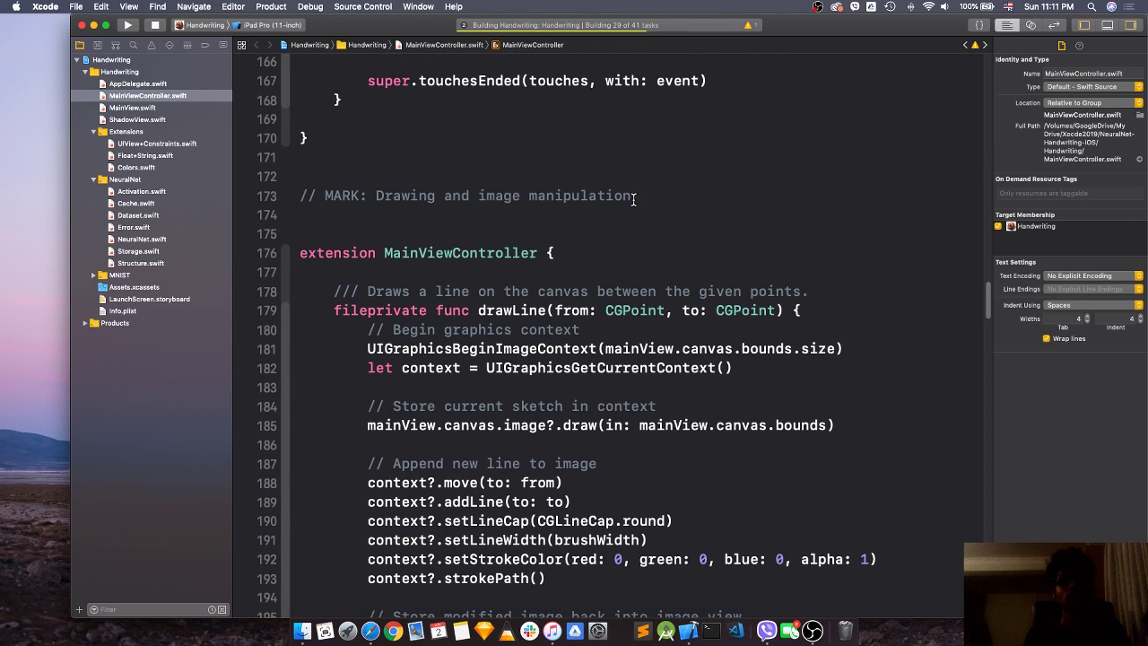
pyautogui.moveTo(632, 196); pyautogui.dragTo(280, 201)
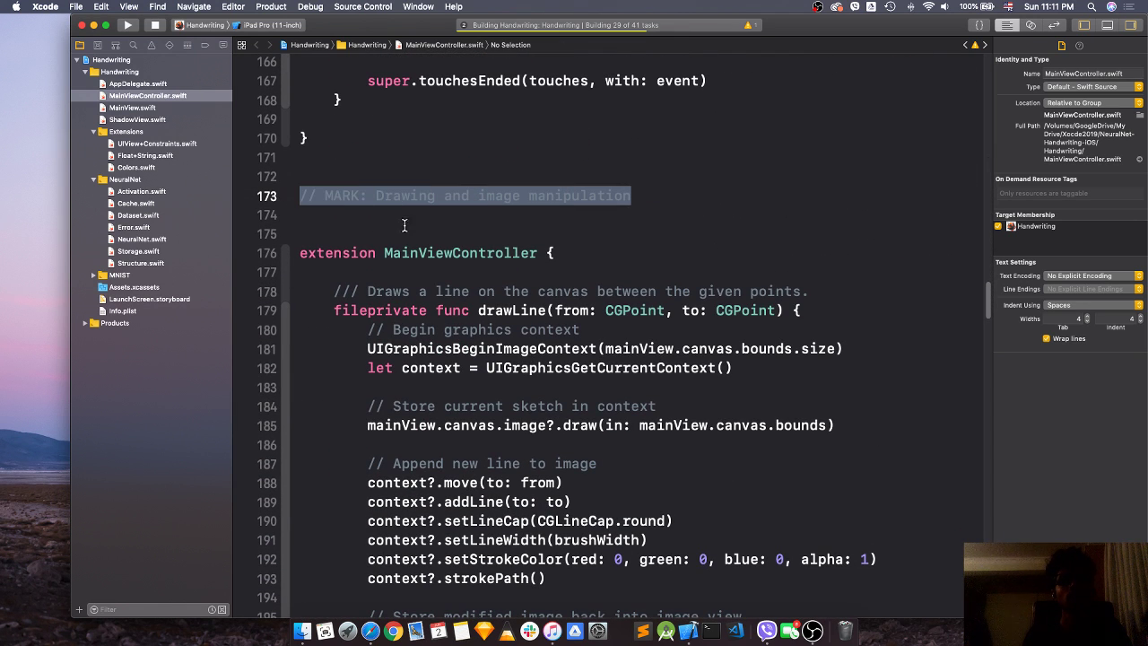
pyautogui.click(549, 235)
pyautogui.scroll(15, 668, 225)
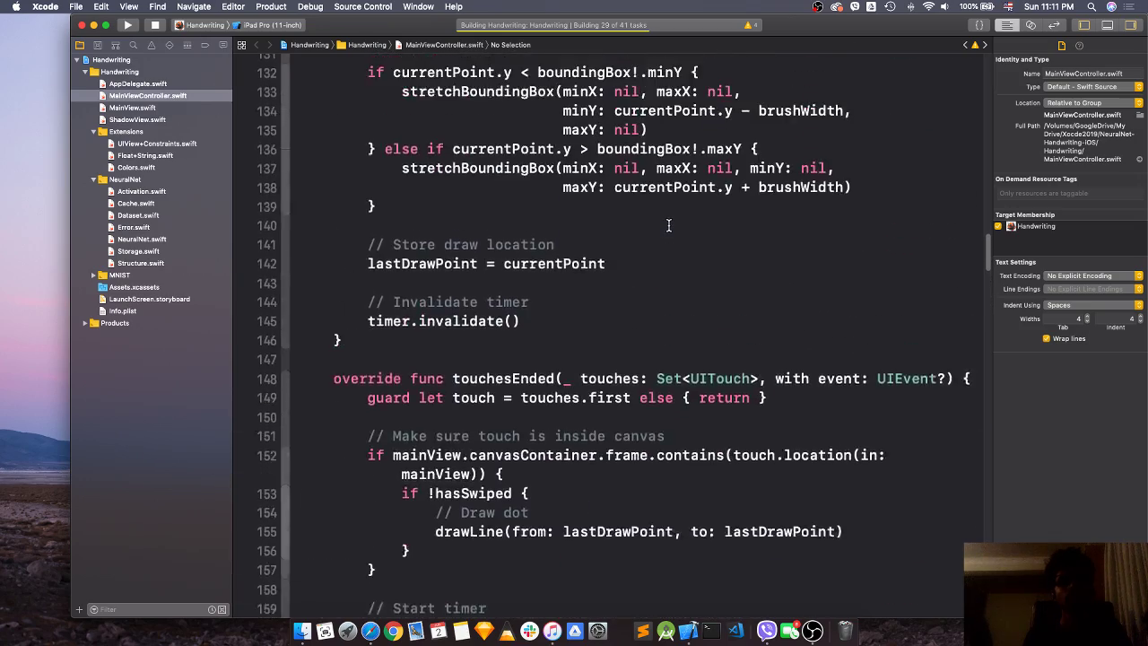
pyautogui.scroll(8, 668, 225)
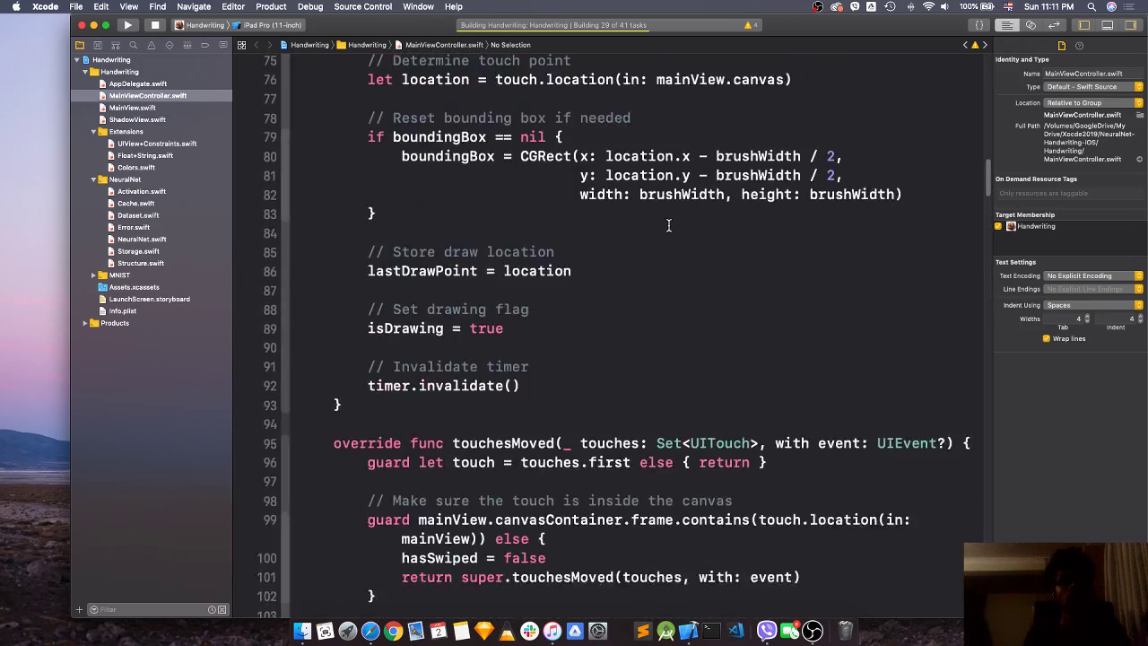
pyautogui.scroll(5, 669, 225)
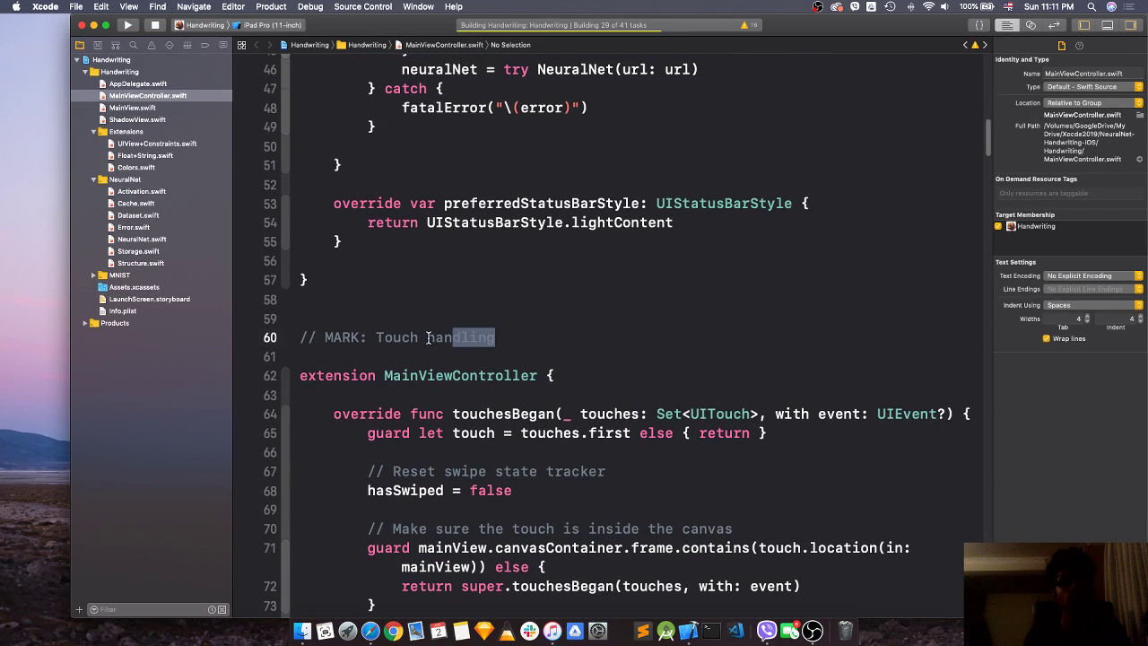
pyautogui.moveTo(456, 337); pyautogui.dragTo(274, 314)
pyautogui.click(511, 351)
pyautogui.scroll(-3, 511, 350)
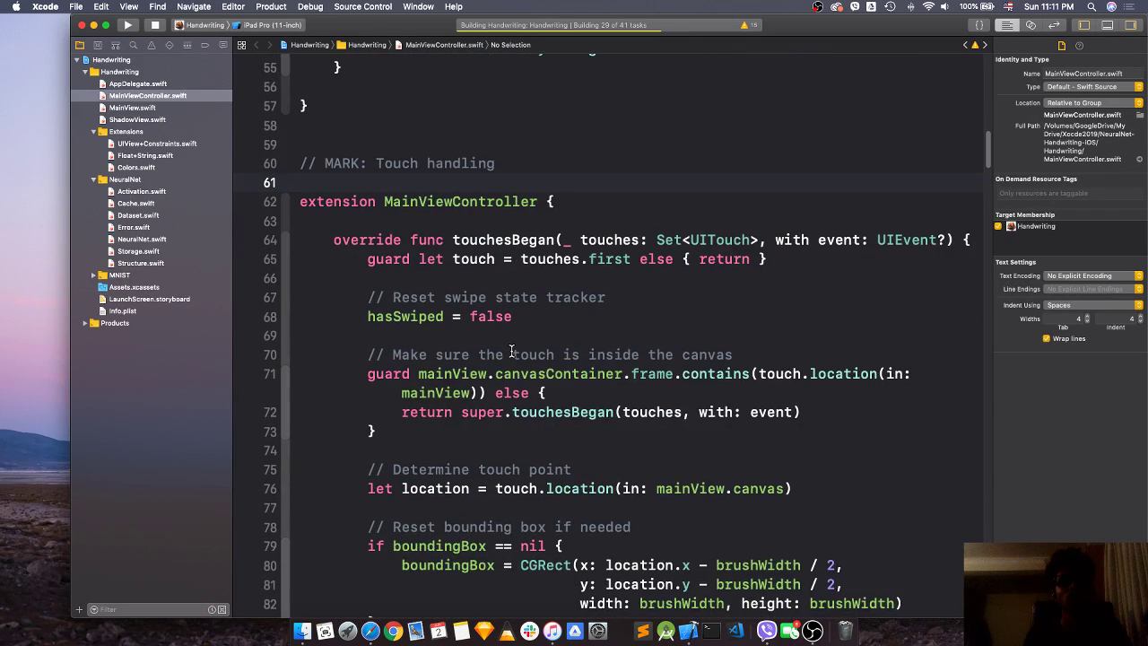
pyautogui.scroll(-5, 512, 351)
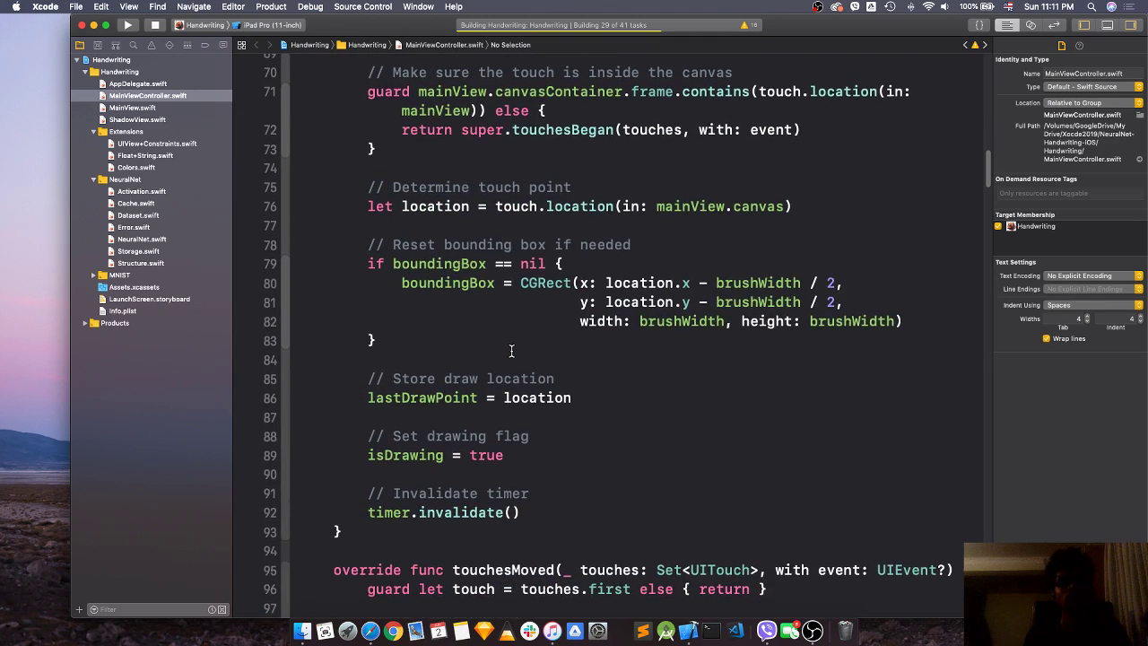
# Look through the touchesMoved and touchesEnded handlers and the drawing, cropping, scaling and animation code in MainViewController.swift
pyautogui.scroll(-8, 511, 351)
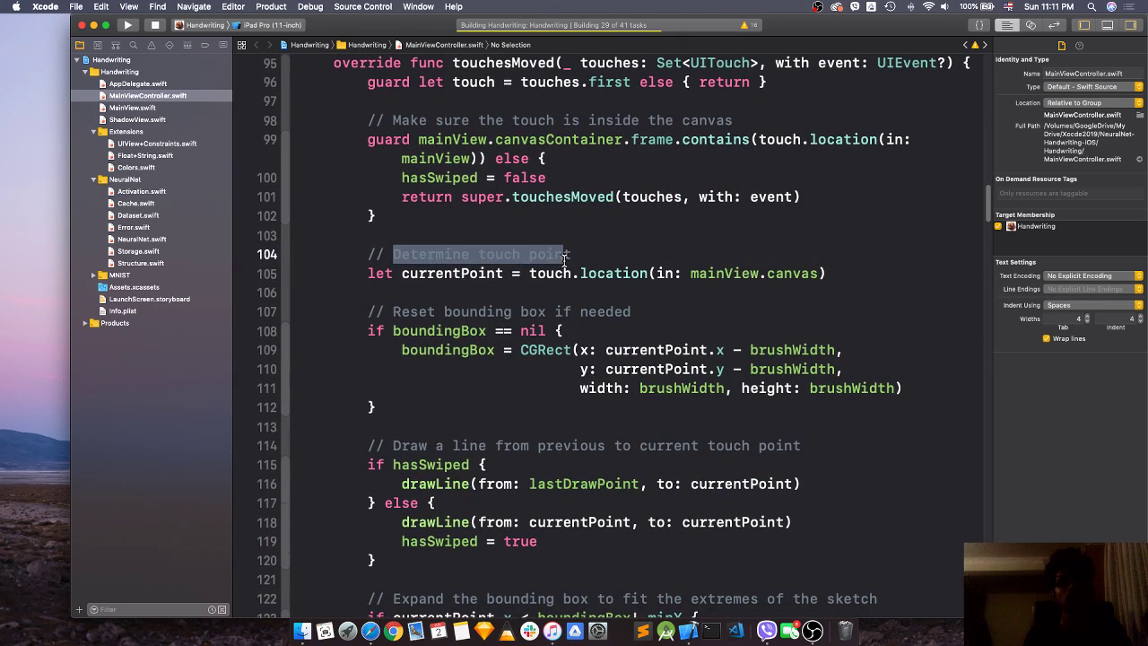
pyautogui.click(589, 259)
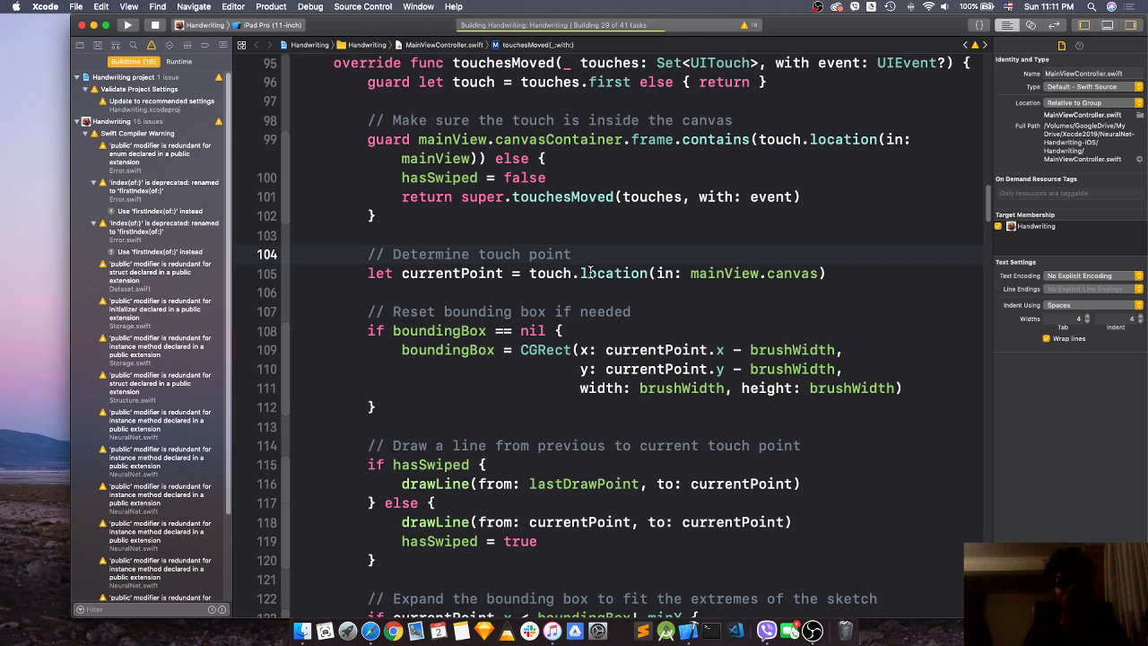
pyautogui.scroll(-7, 498, 338)
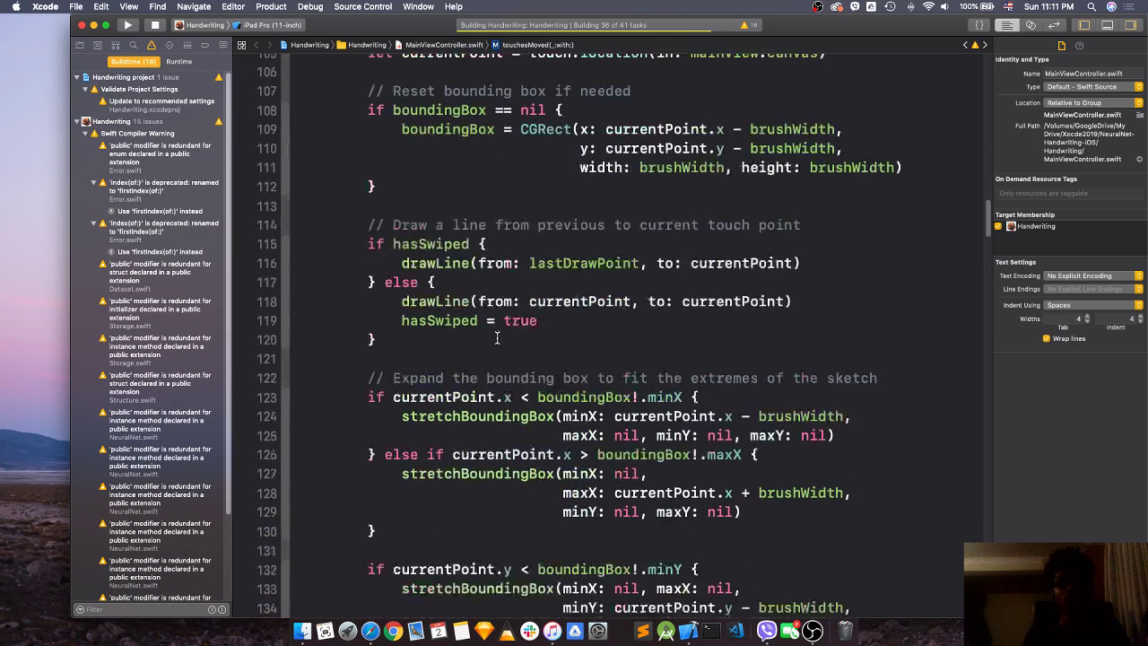
pyautogui.scroll(-10, 498, 338)
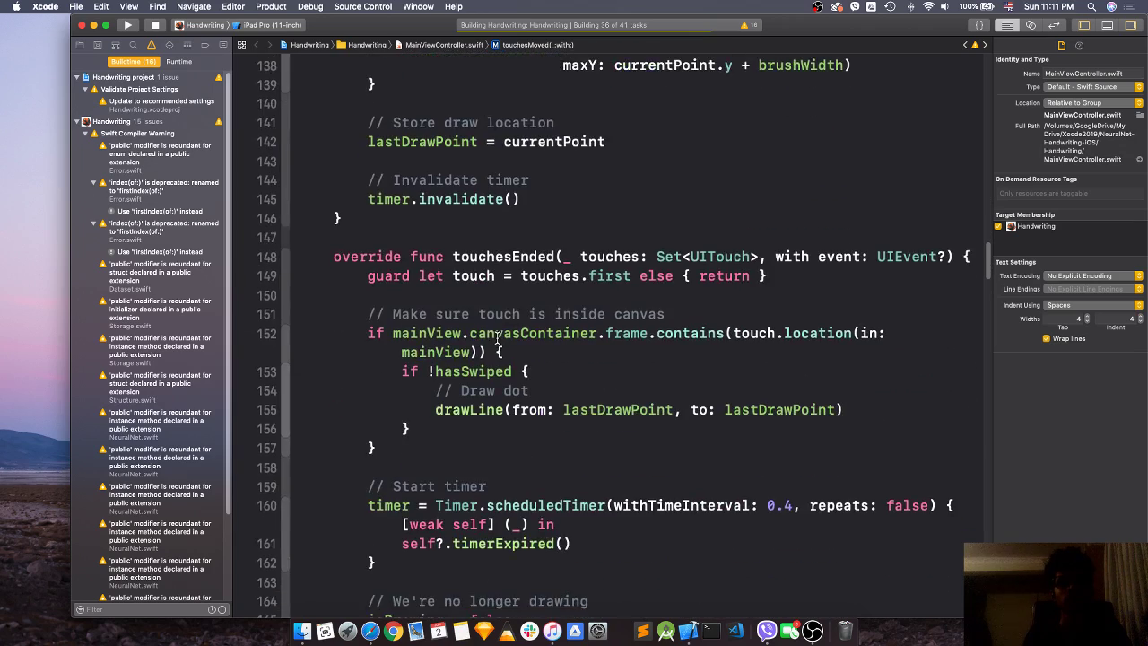
pyautogui.scroll(-9, 497, 338)
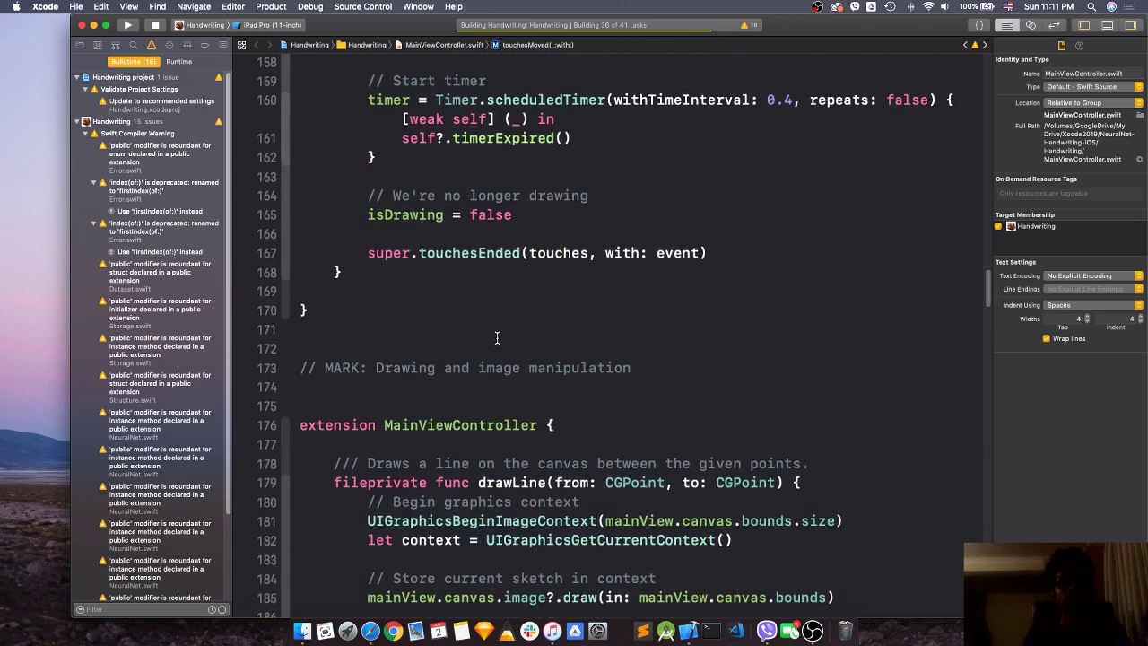
pyautogui.scroll(-4, 498, 339)
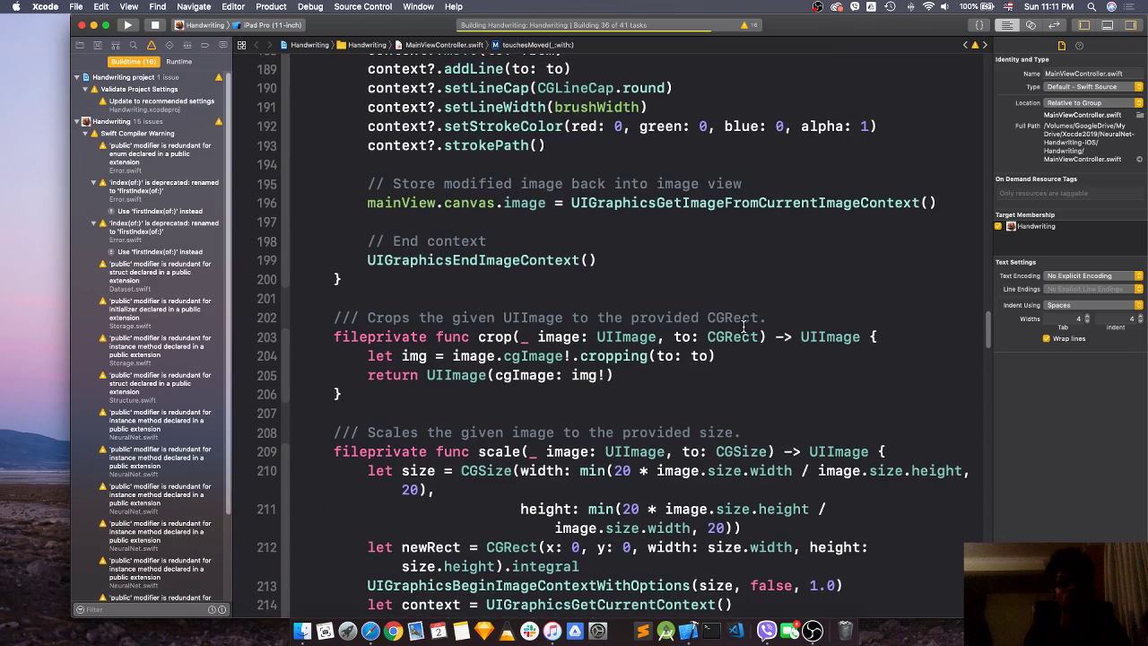
pyautogui.scroll(-8, 742, 327)
pyautogui.scroll(-7, 743, 327)
pyautogui.scroll(-5, 743, 327)
pyautogui.scroll(-2, 743, 327)
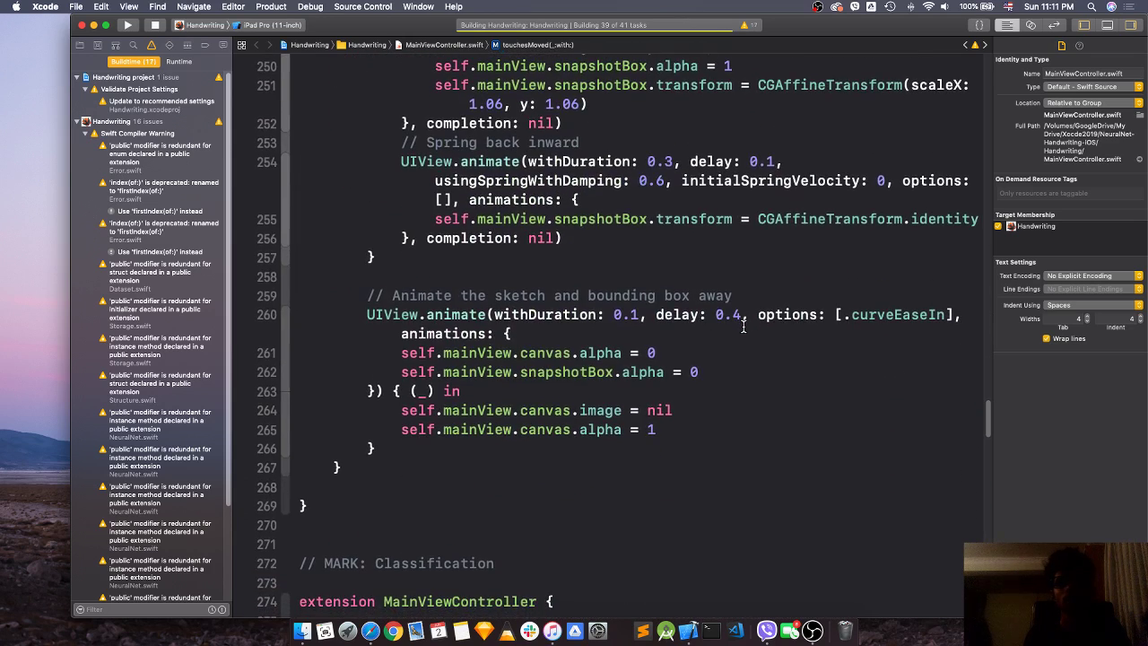
pyautogui.scroll(-4, 743, 327)
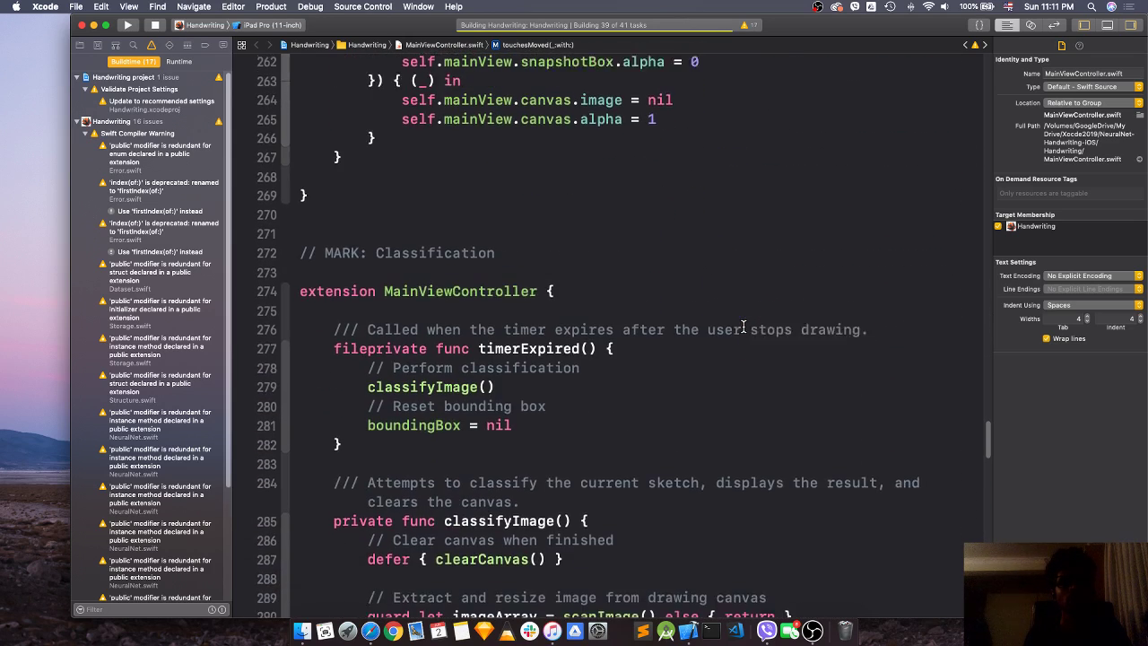
# Examine the Classification extension in MainViewController.swift to the end of the file, including classifyImage, scanImage and displayOutputLabel, and return to the file's beginning
pyautogui.scroll(-1, 743, 328)
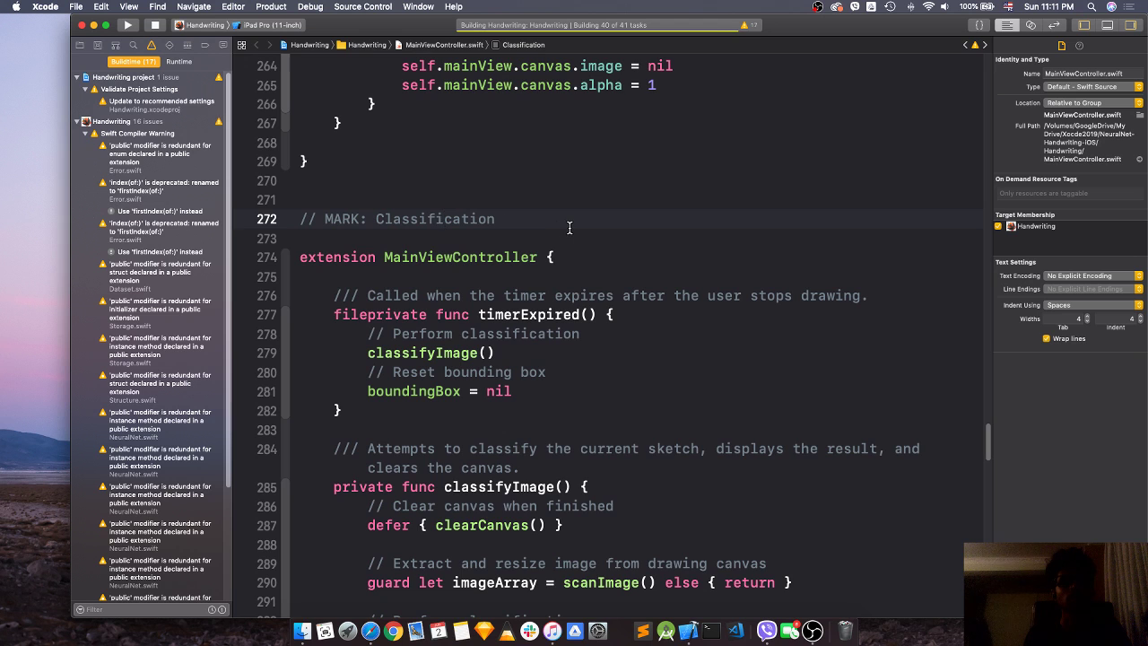
pyautogui.scroll(-7, 568, 227)
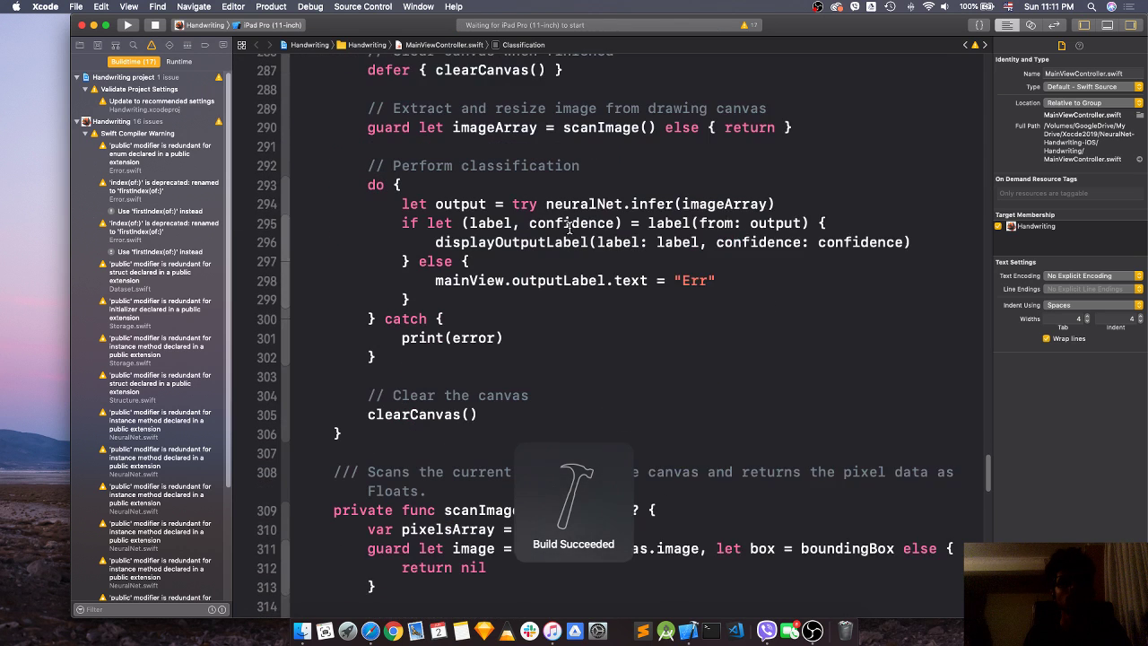
pyautogui.scroll(-5, 569, 227)
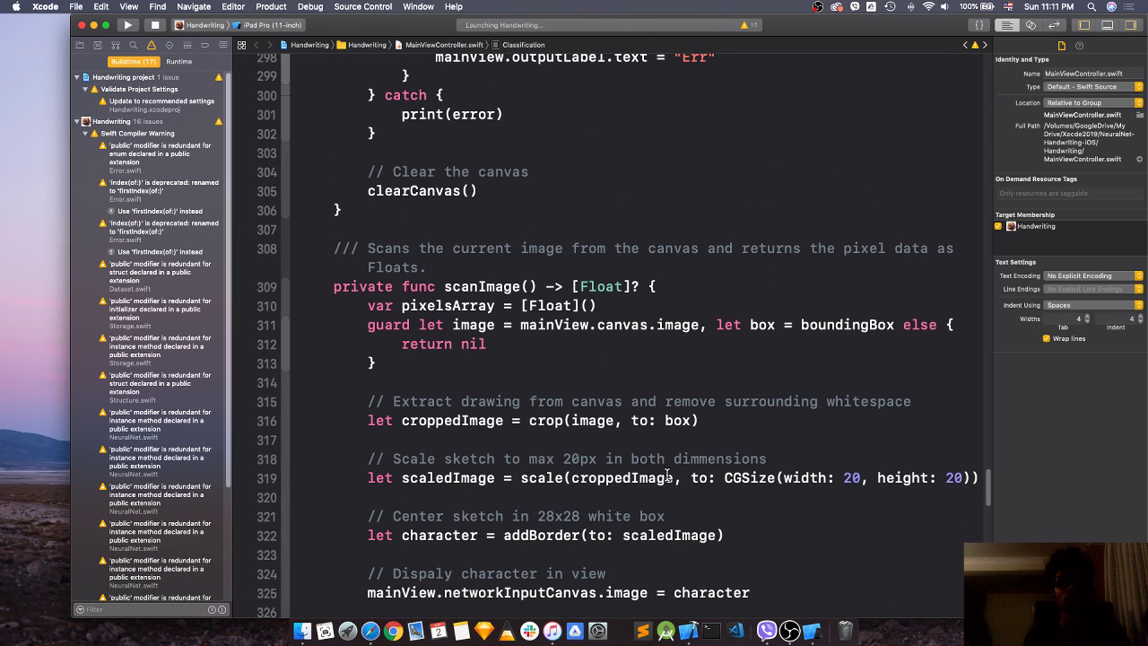
pyautogui.scroll(-8, 668, 476)
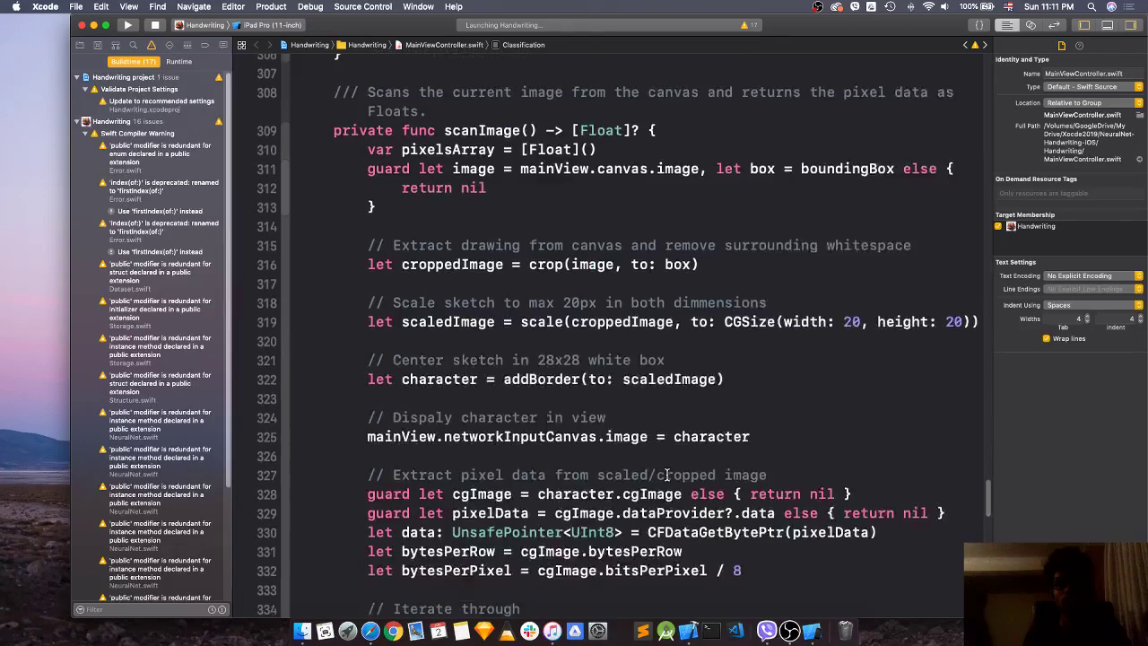
pyautogui.scroll(-8, 667, 476)
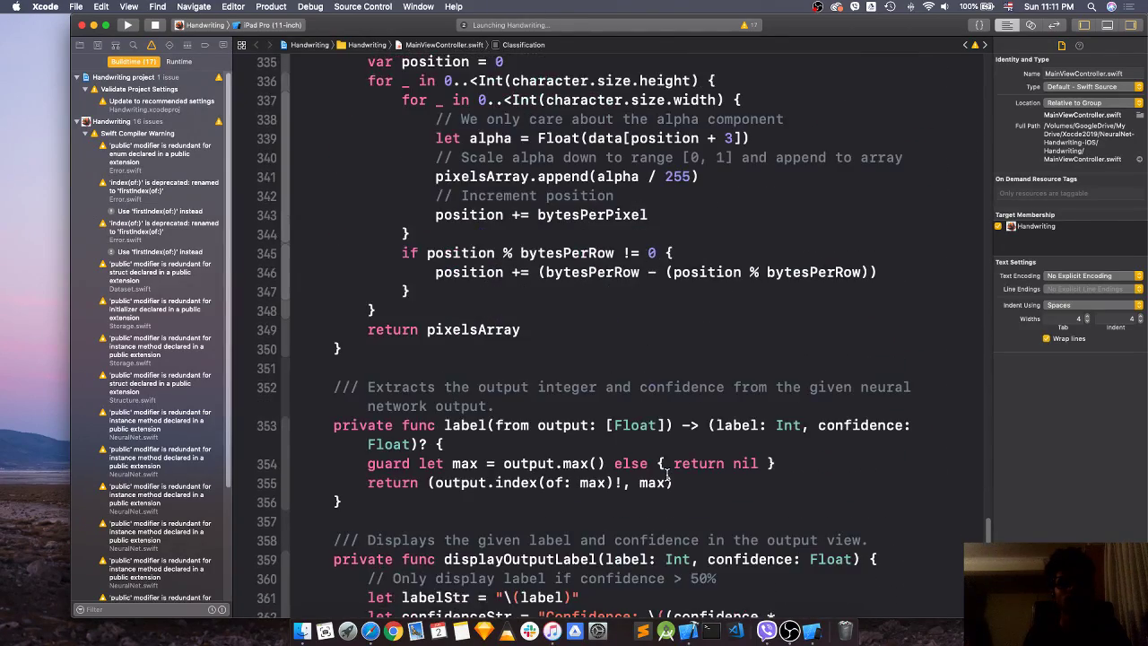
pyautogui.scroll(-3, 667, 476)
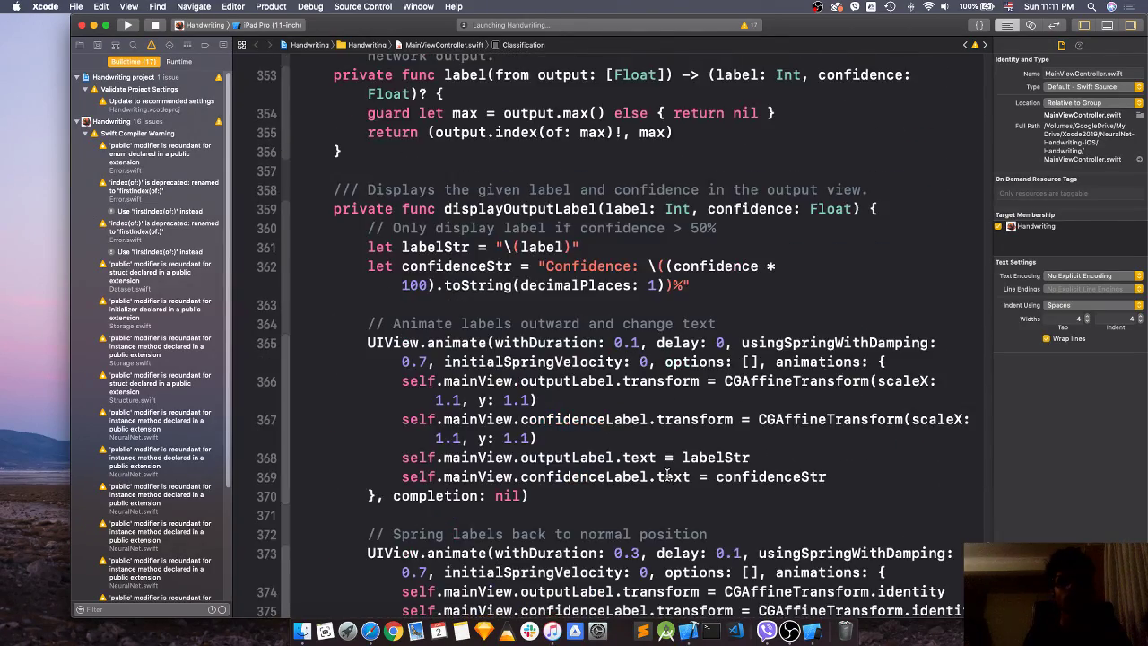
pyautogui.scroll(-3, 668, 476)
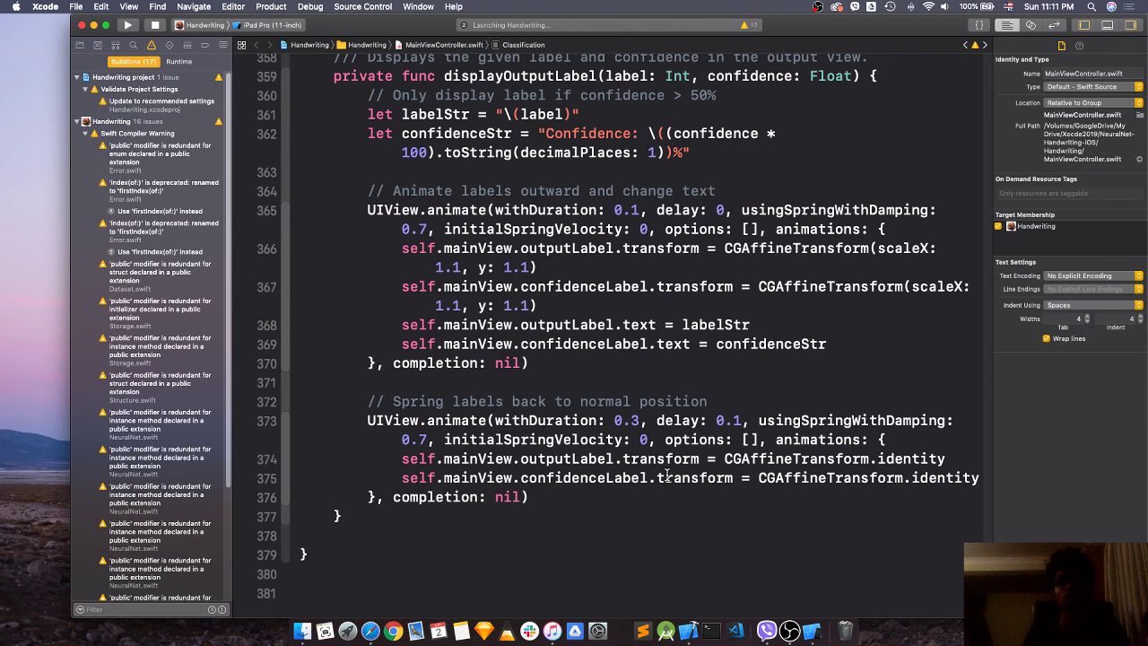
pyautogui.scroll(-5, 667, 476)
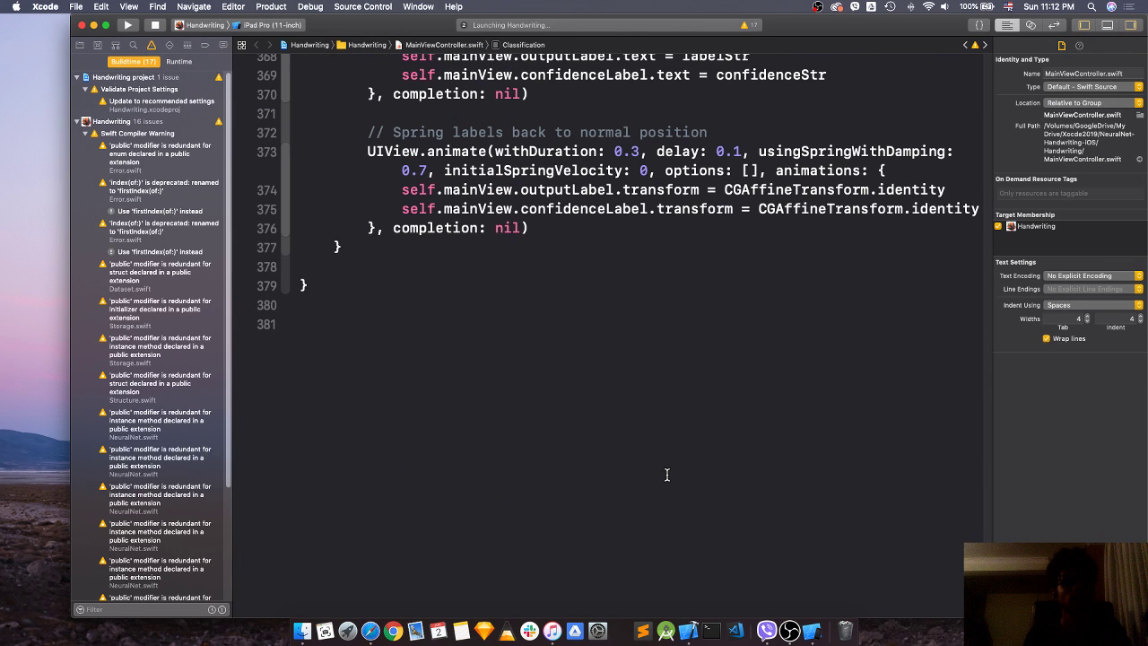
pyautogui.scroll(10, 667, 476)
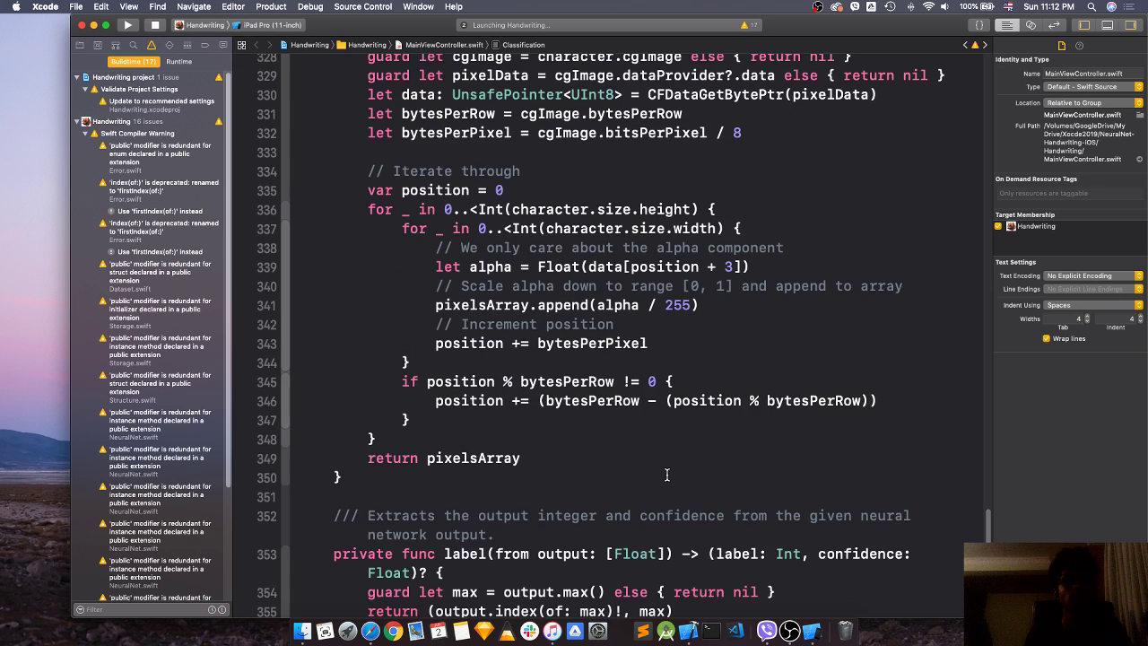
pyautogui.scroll(20, 668, 475)
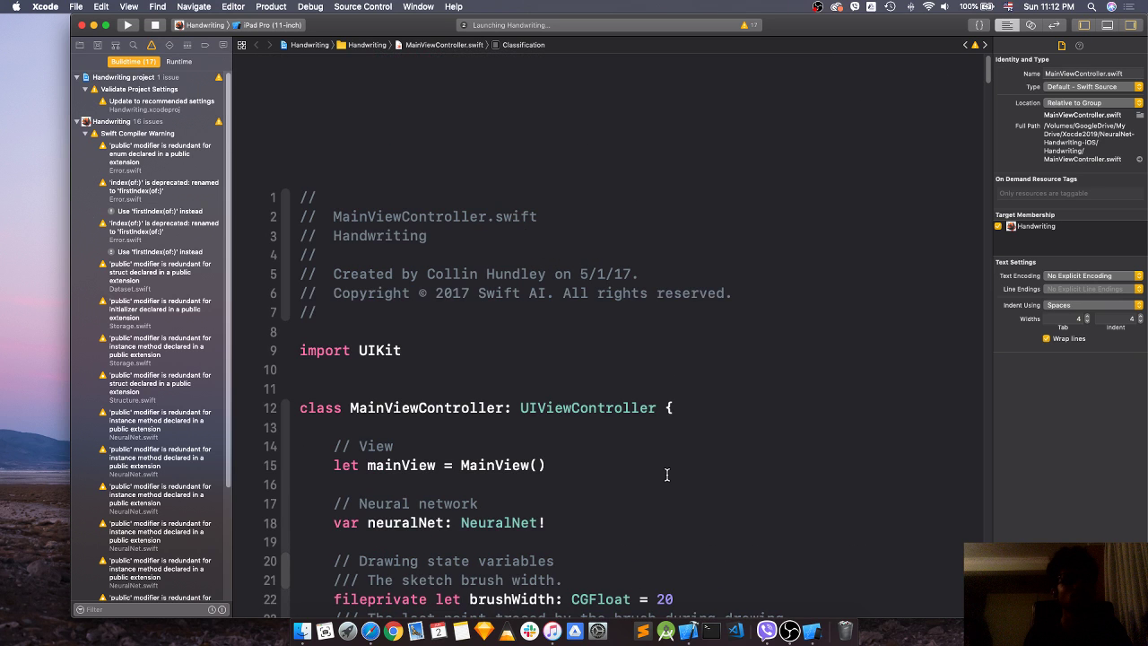
# Return to the project's file list and open MainView.swift at its beginning
pyautogui.click(79, 44)
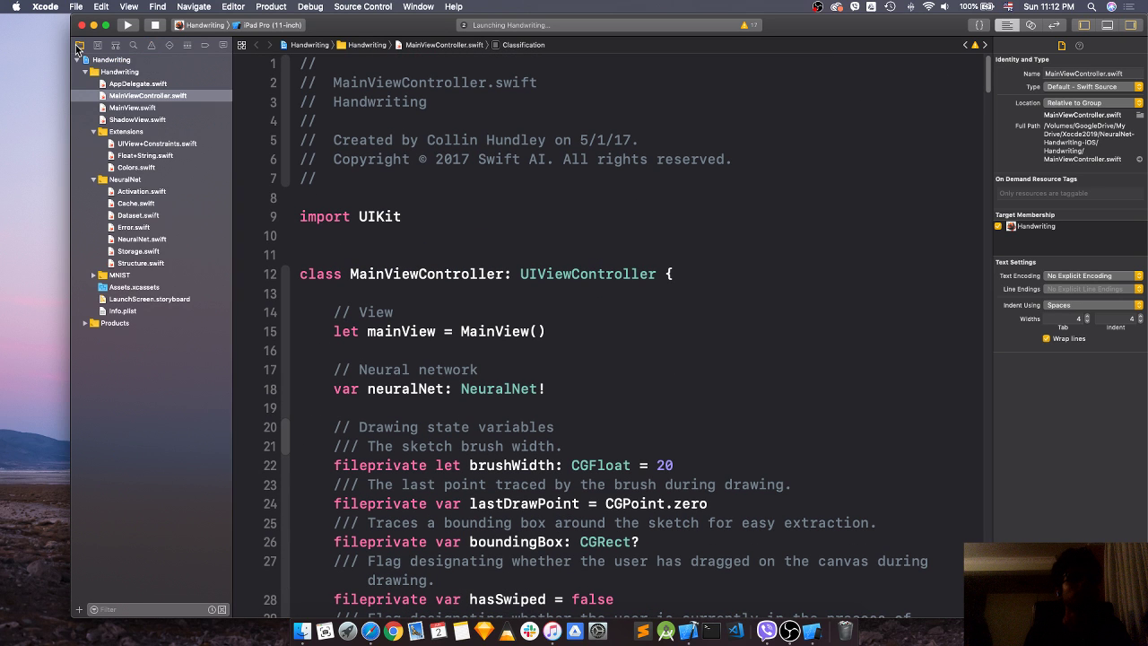
pyautogui.click(136, 112)
pyautogui.click(135, 109)
pyautogui.scroll(15, 511, 219)
pyautogui.scroll(-1, 511, 219)
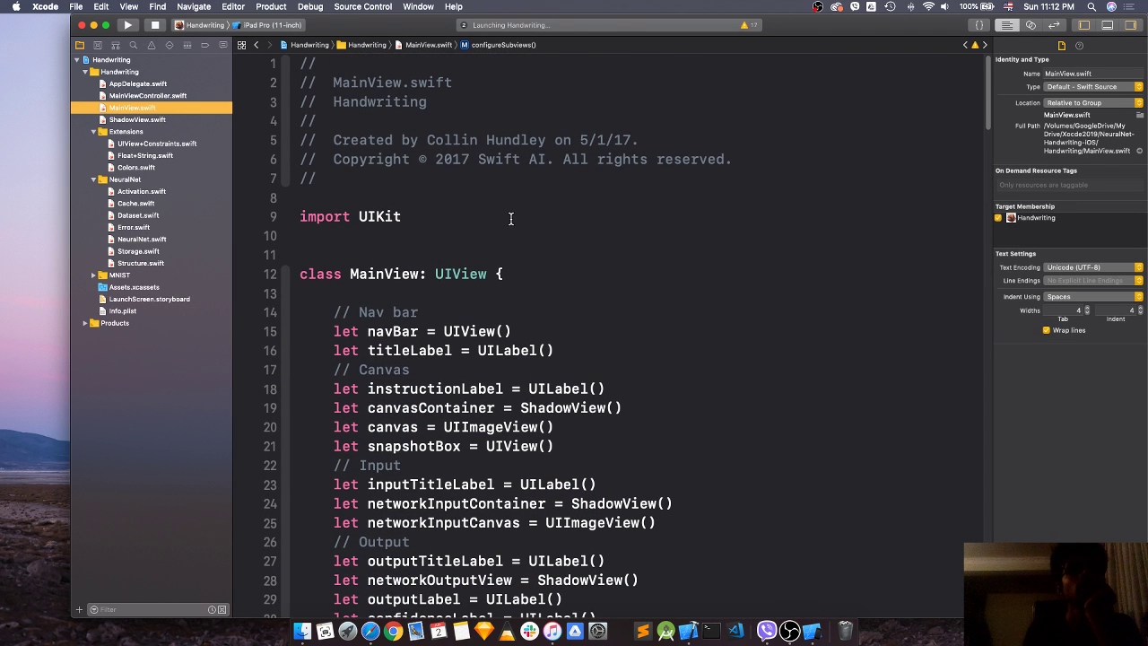
# Examine the nav bar, canvas, input and output view declarations in the MainView class
pyautogui.scroll(-3, 511, 219)
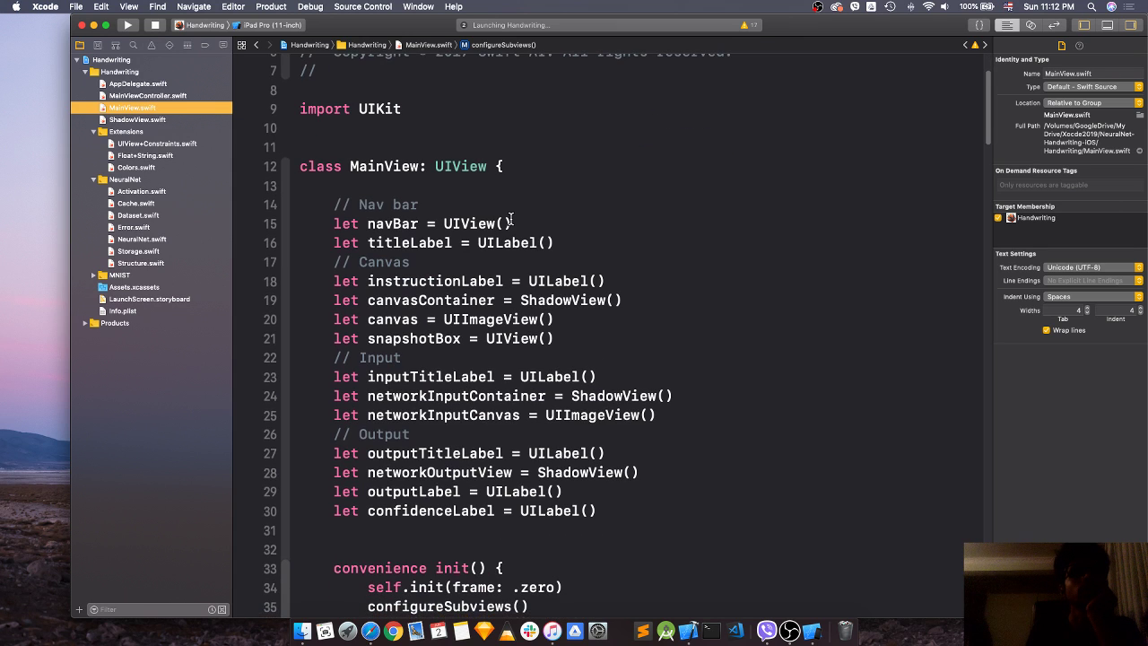
pyautogui.scroll(-2, 510, 219)
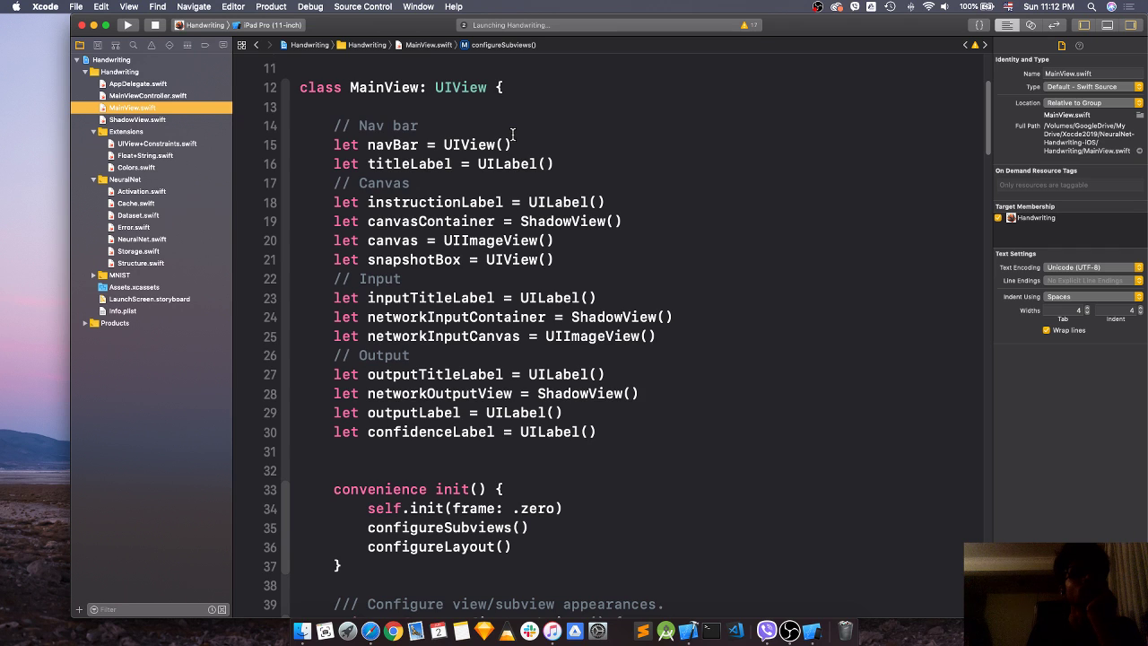
pyautogui.scroll(3, 512, 134)
pyautogui.scroll(-2, 512, 133)
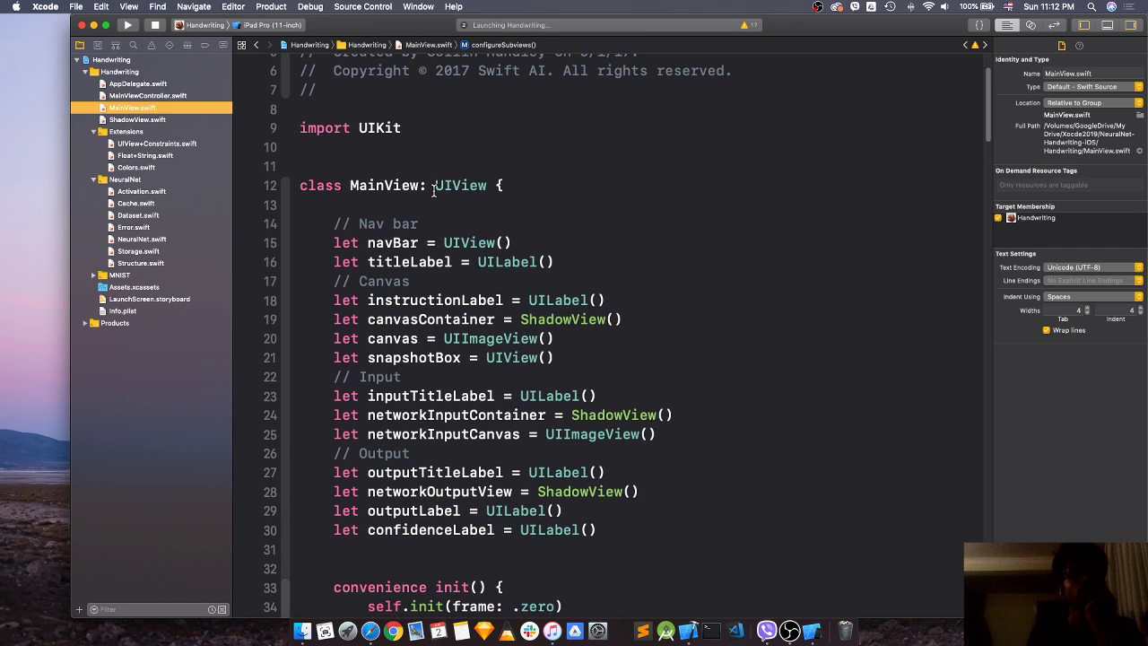
pyautogui.scroll(-1, 495, 203)
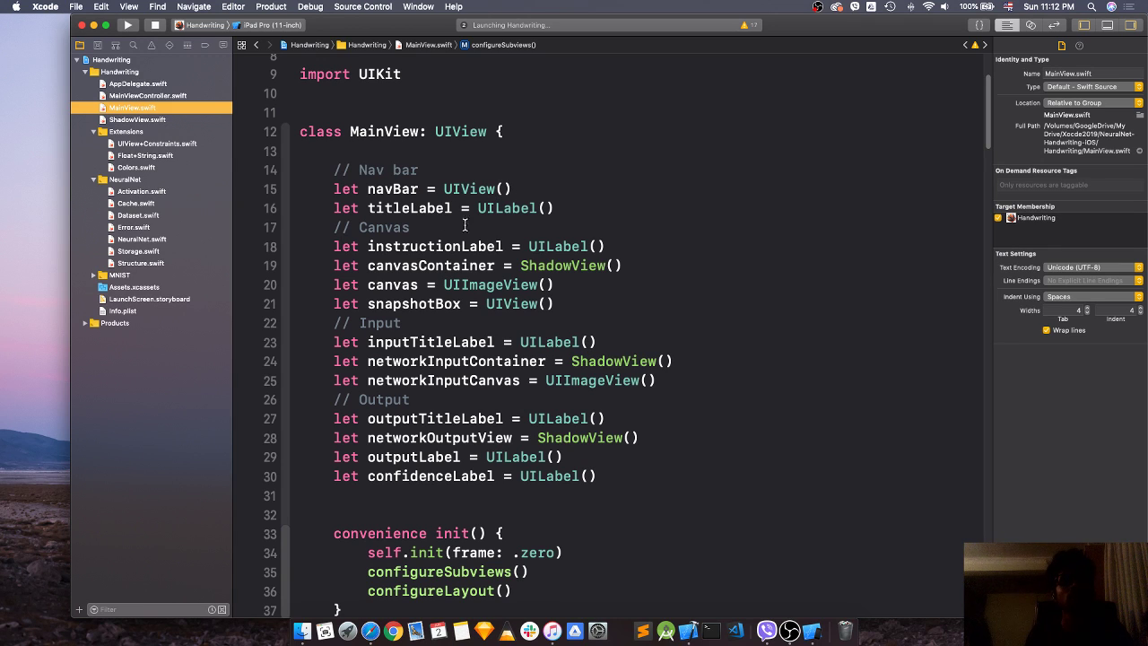
pyautogui.moveTo(332, 188); pyautogui.dragTo(503, 209)
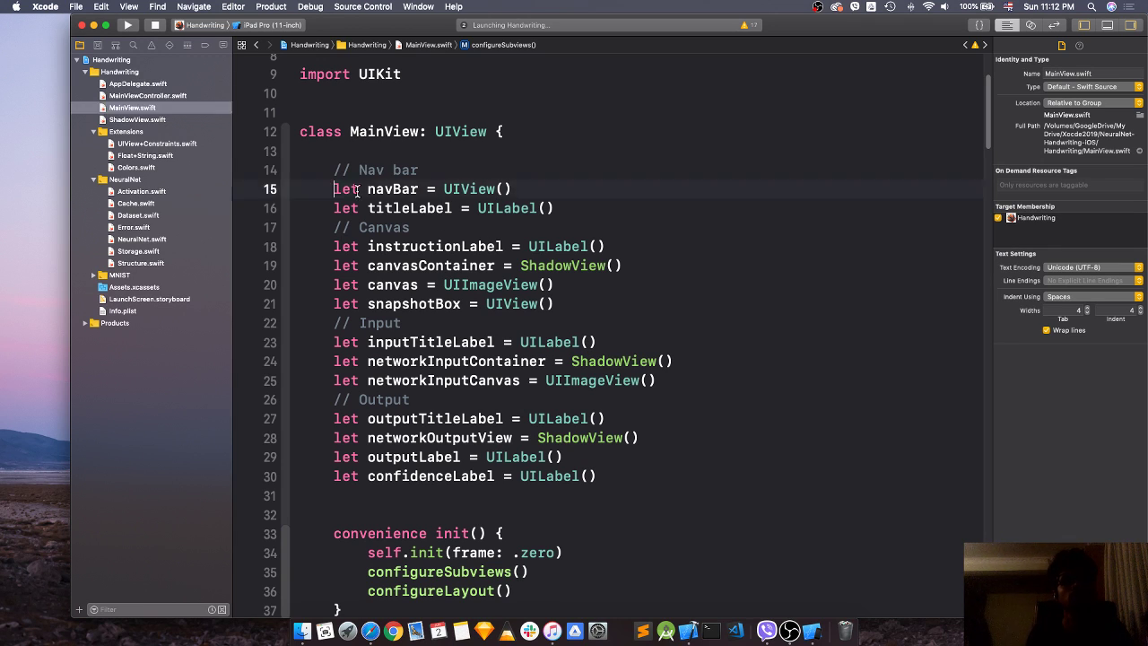
pyautogui.click(522, 222)
pyautogui.scroll(-1, 413, 233)
pyautogui.scroll(-2, 413, 235)
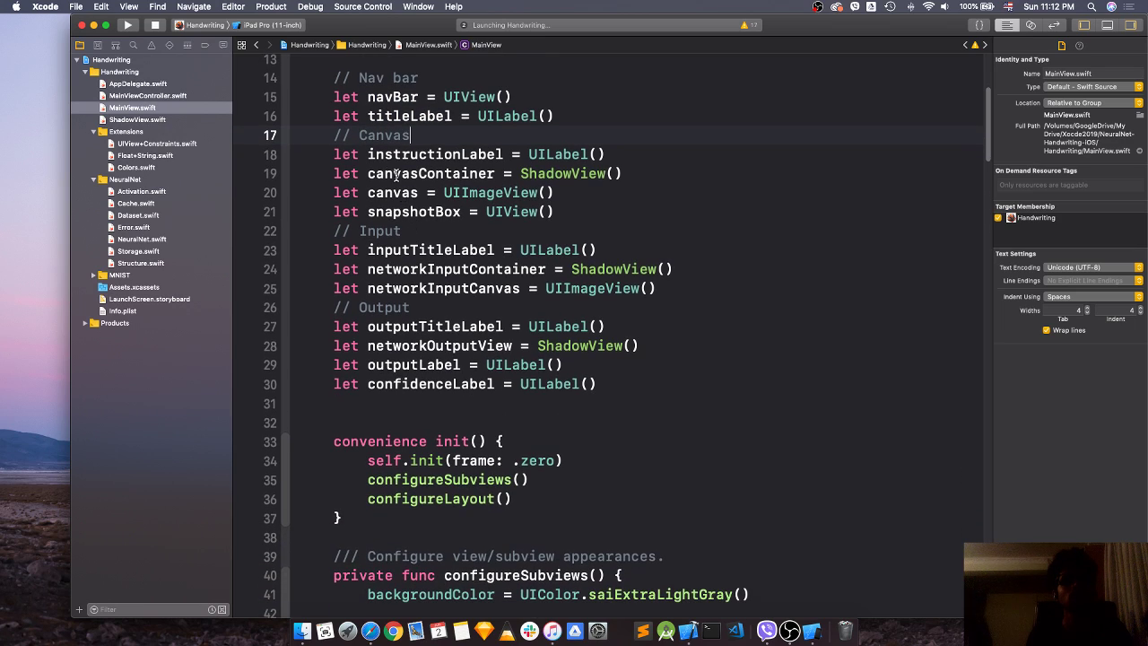
# Check the open windows and the Simulator for the Handwriting app's launch, and return to the Xcode window
pyautogui.hotkey('ctrl', 'Up')
pyautogui.hotkey('ctrl', 'Up')
pyautogui.click(813, 634)
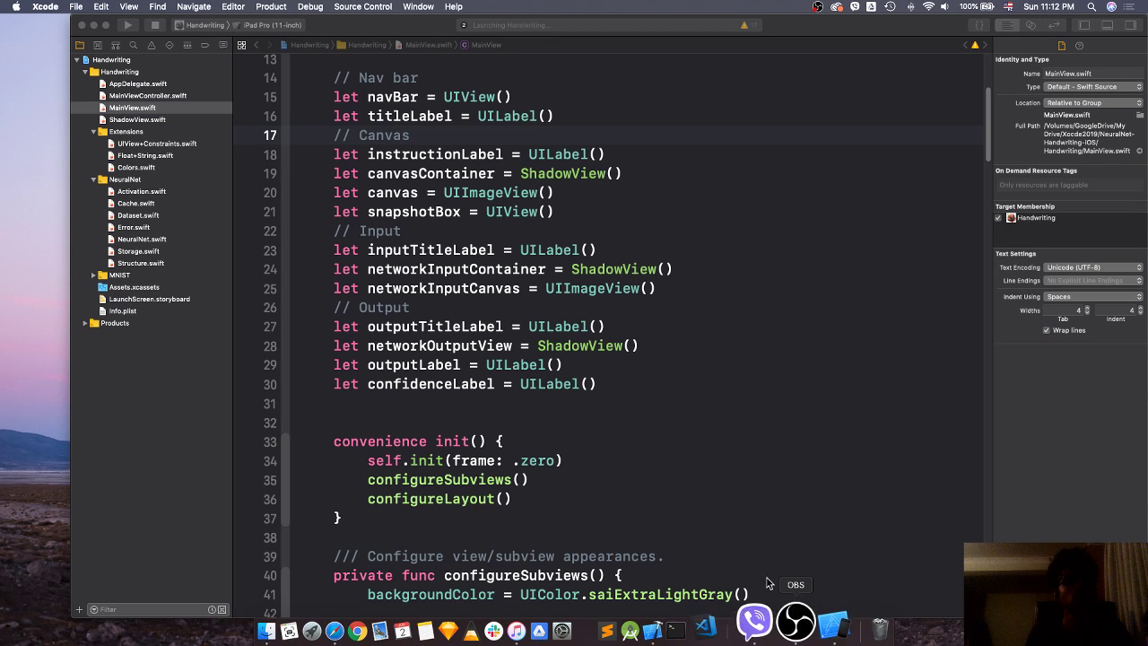
pyautogui.click(339, 24)
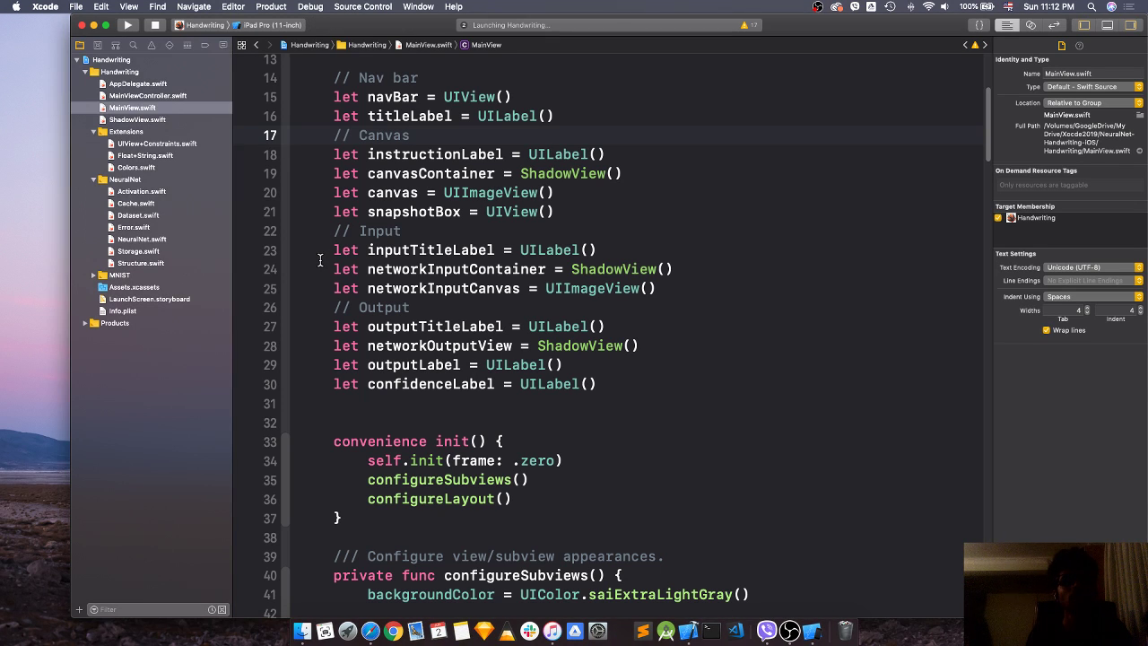
# Show the quick documentation for the ShadowView class used by canvasContainer, and close it
pyautogui.scroll(-3, 321, 256)
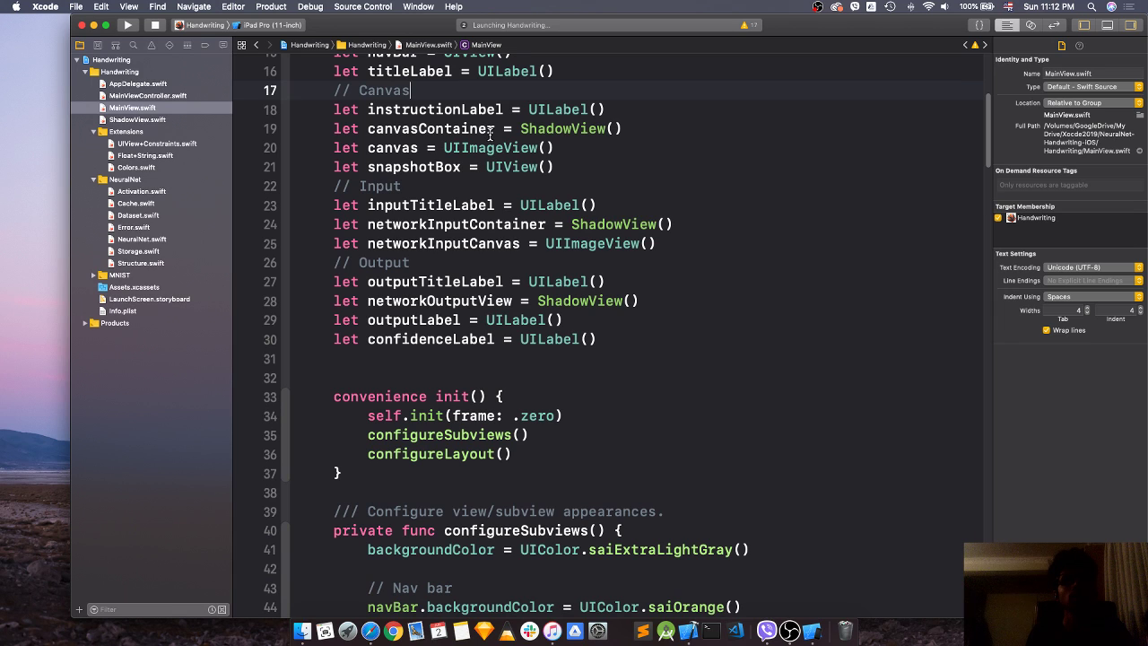
pyautogui.click(583, 131)
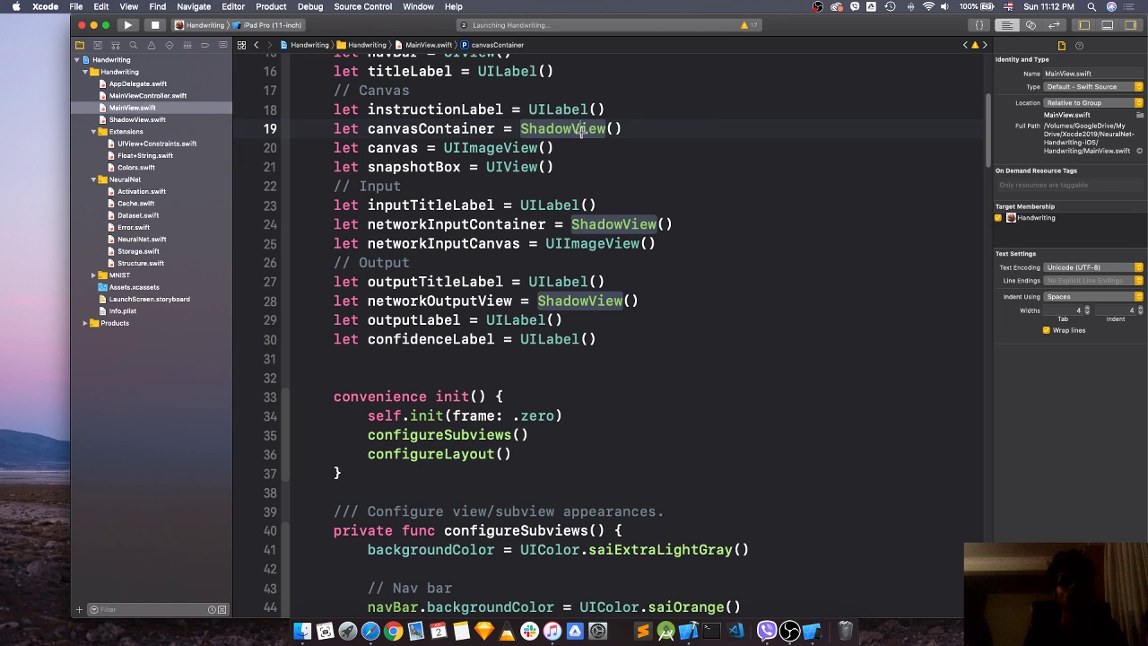
pyautogui.keyDown('alt'); pyautogui.click(582, 130); pyautogui.keyUp('alt')
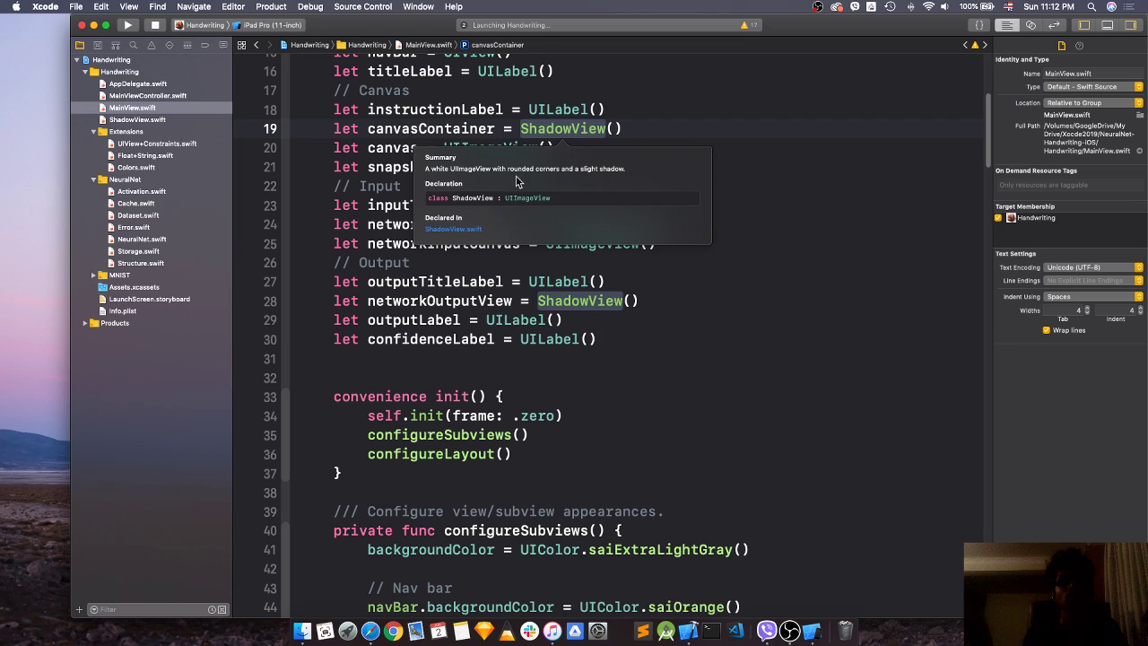
pyautogui.click(719, 160)
# Look through MainView's convenience initializer and the nav bar, title and instruction label setup in configureSubviews
pyautogui.scroll(-2, 502, 237)
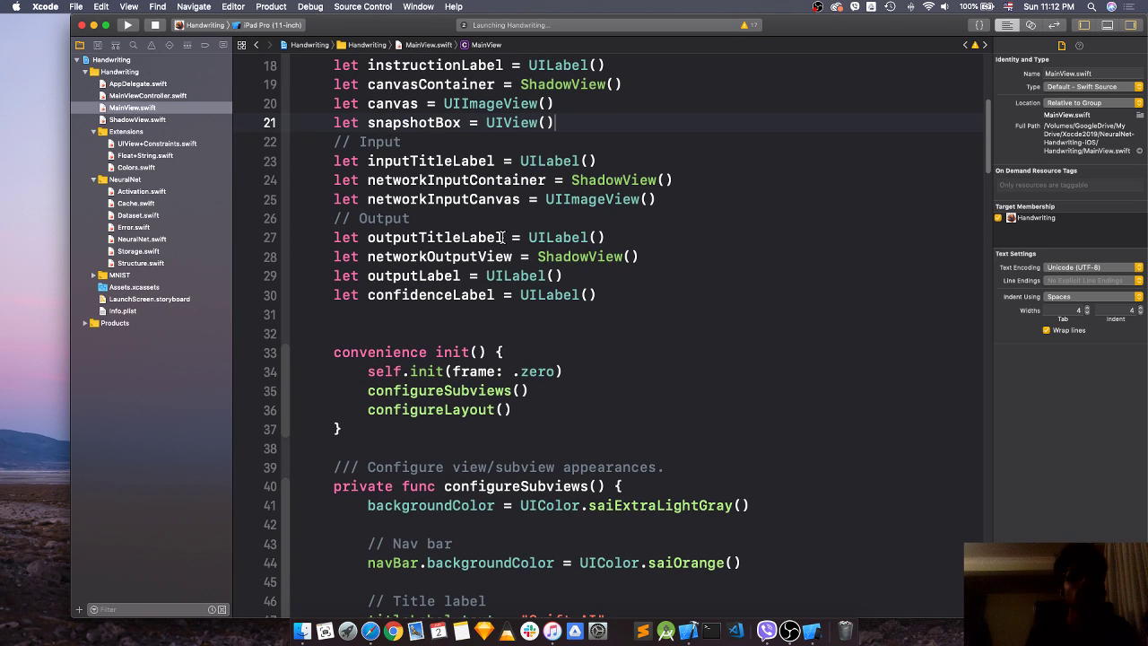
pyautogui.scroll(-5, 502, 237)
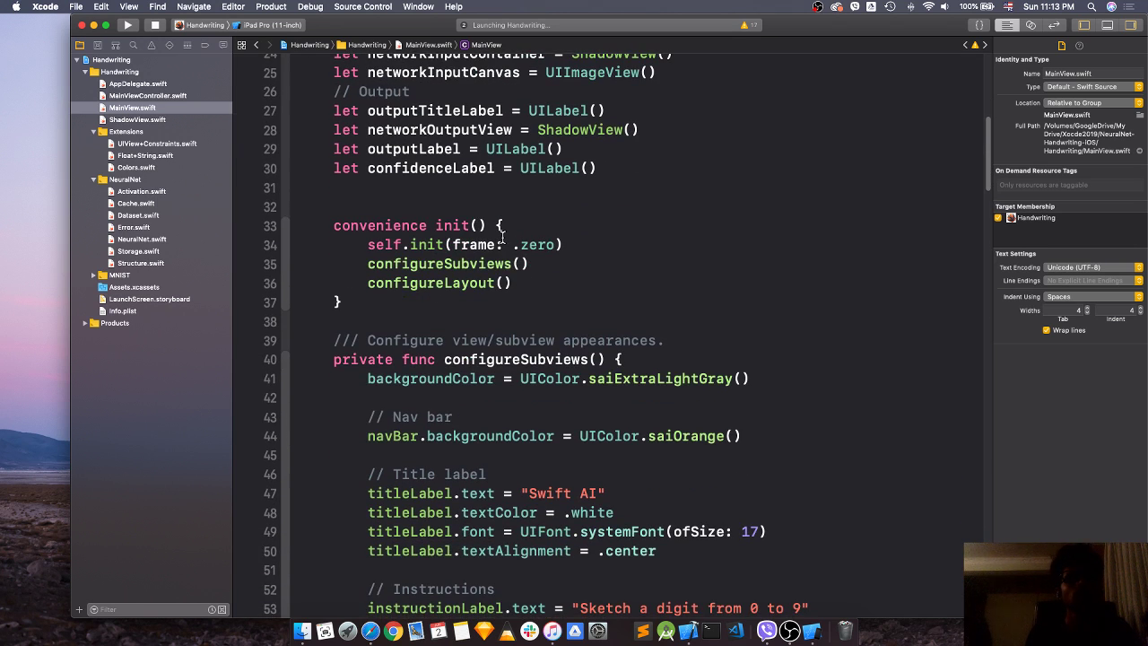
pyautogui.scroll(-1, 502, 237)
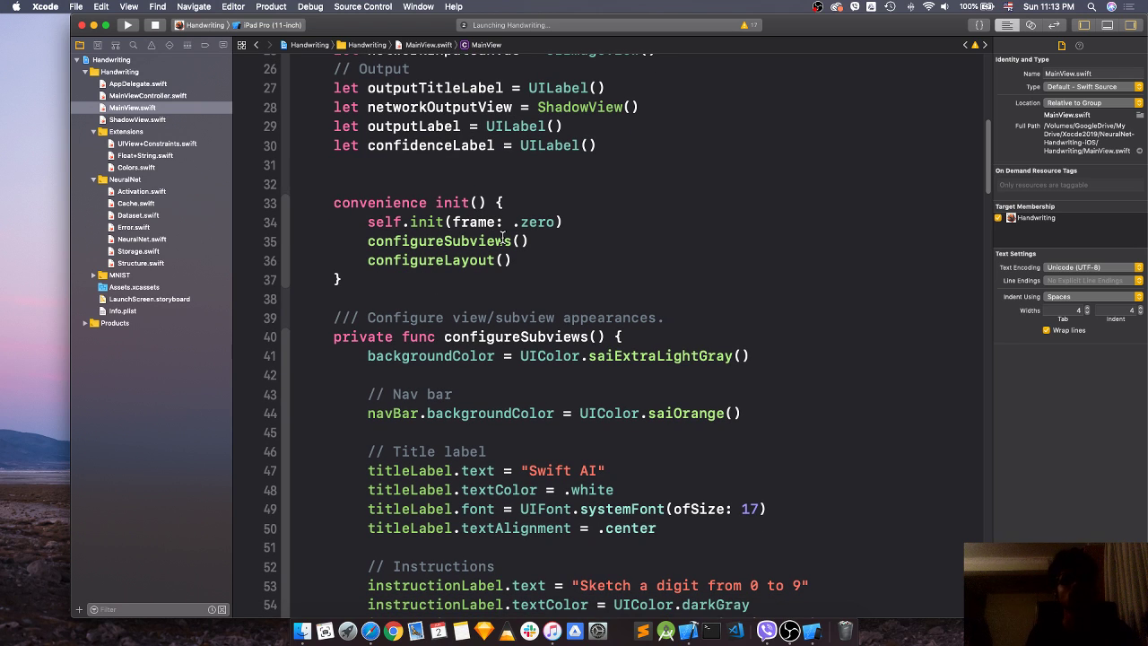
pyautogui.scroll(-5, 502, 238)
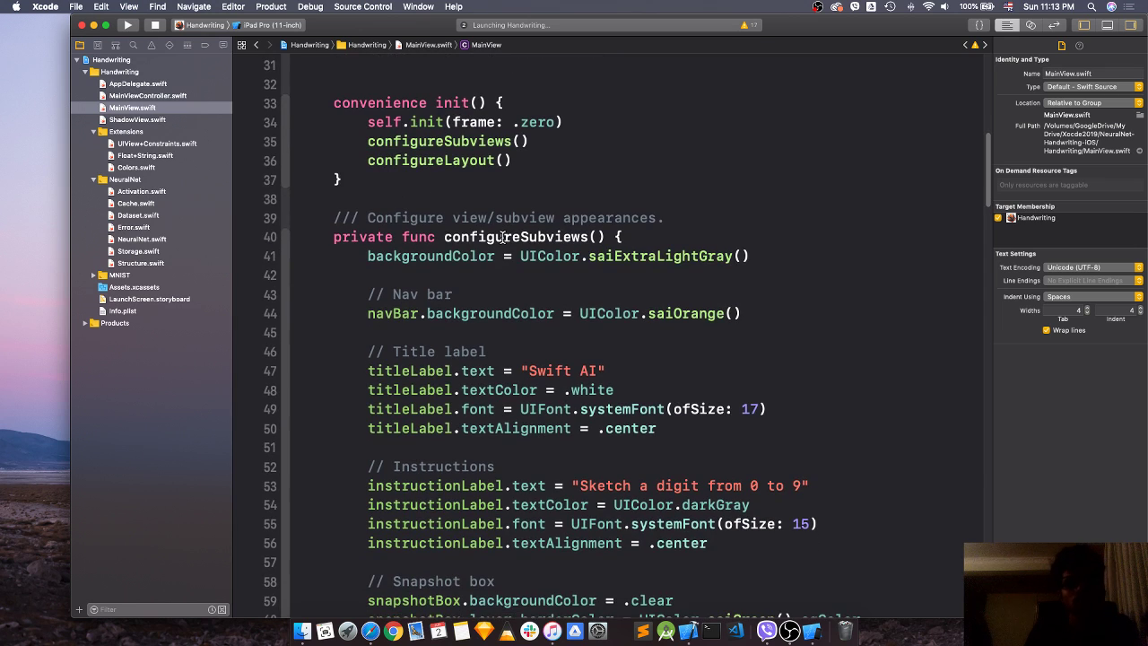
# Shrink the iPad Pro Simulator window and place it beside the configureSubviews code
pyautogui.scroll(-1, 503, 238)
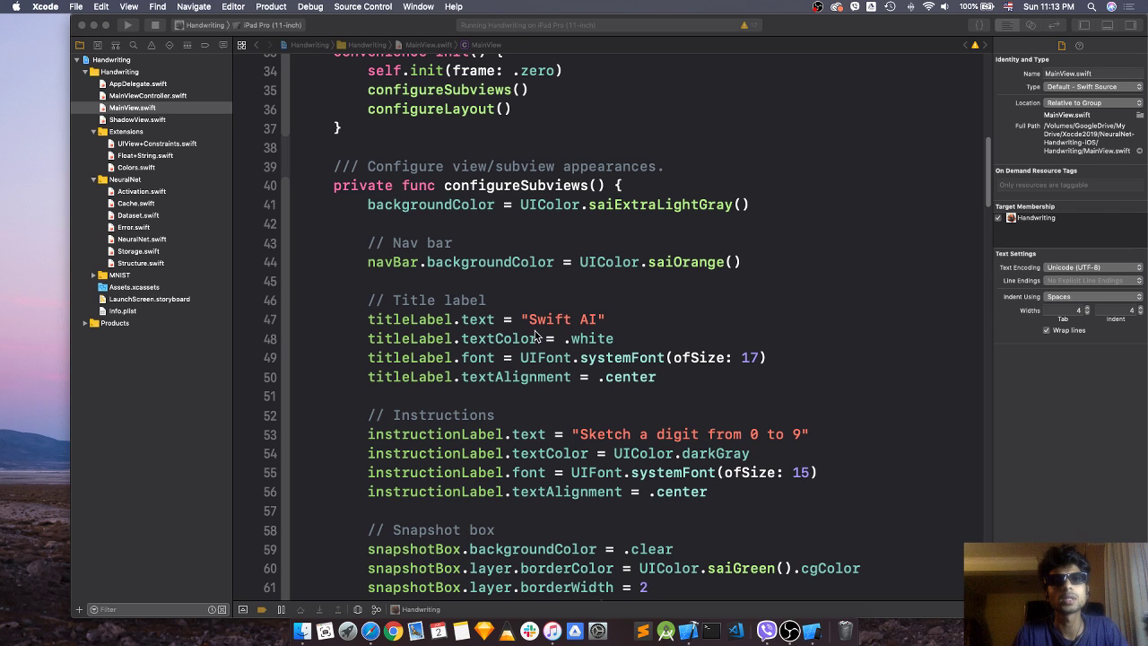
pyautogui.scroll(-1, 630, 338)
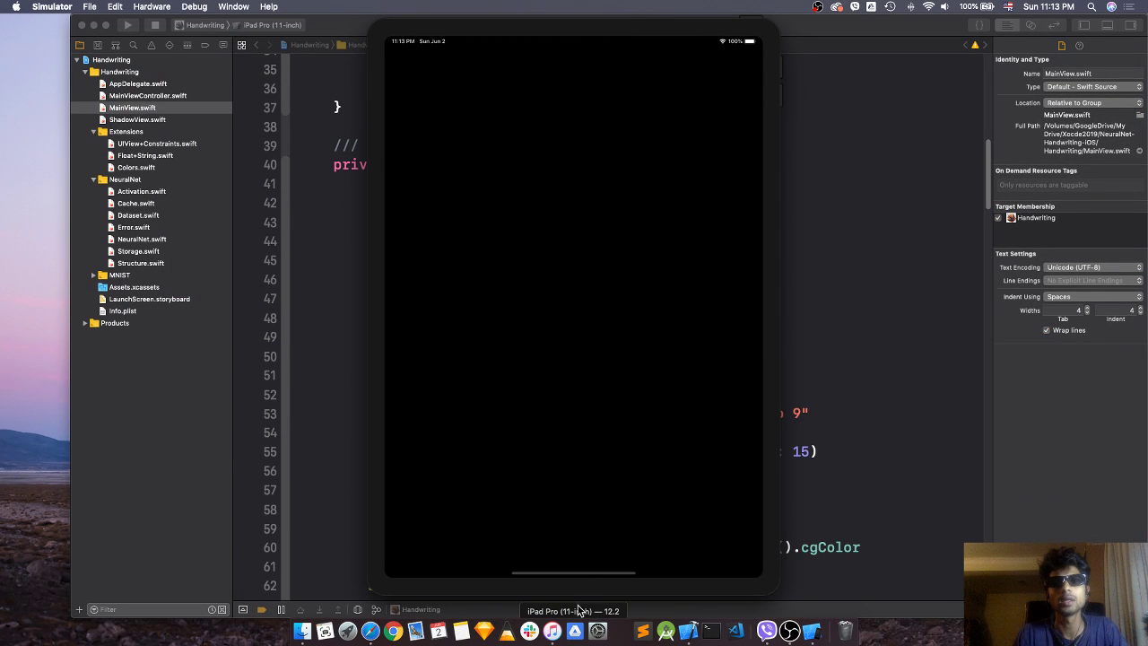
pyautogui.moveTo(579, 614); pyautogui.dragTo(803, 613)
pyautogui.moveTo(800, 566); pyautogui.dragTo(904, 554)
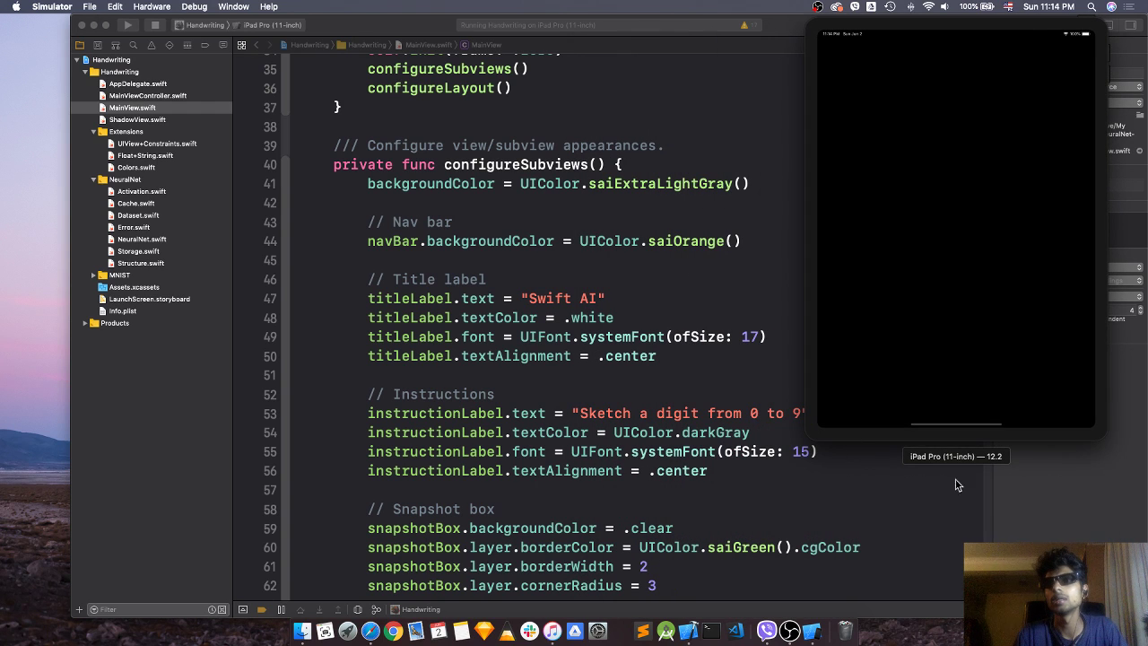
pyautogui.moveTo(977, 463); pyautogui.dragTo(1013, 529)
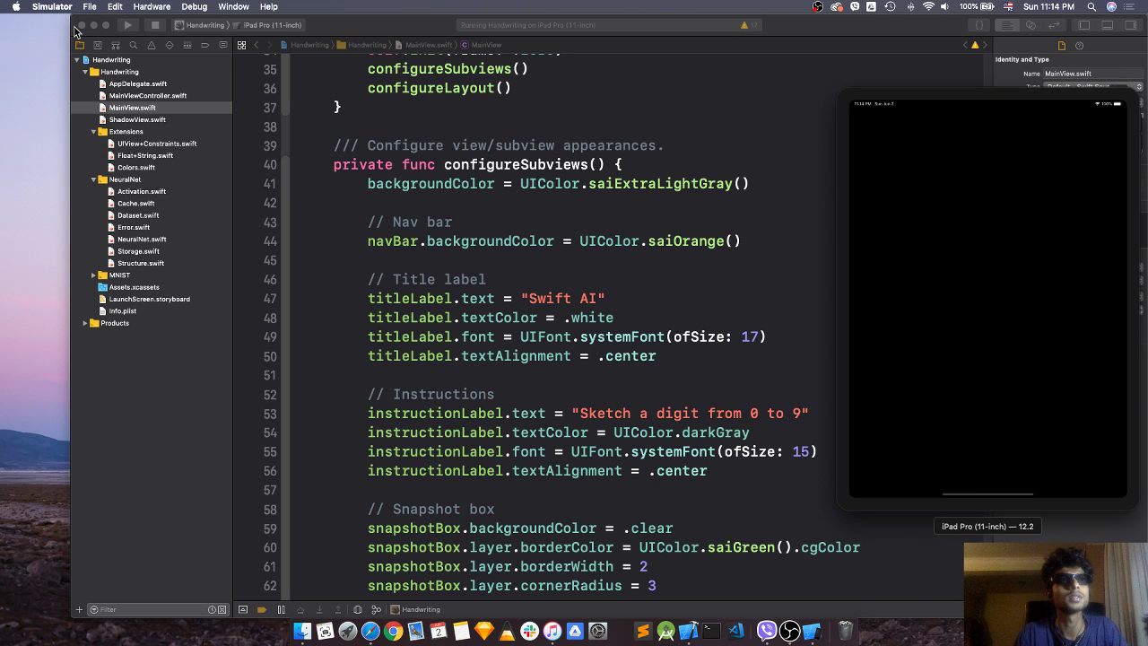
# Widen the Xcode window to the edge of the screen and bring the Simulator back in front of it
pyautogui.click(76, 25)
pyautogui.moveTo(68, 20); pyautogui.dragTo(1, 20)
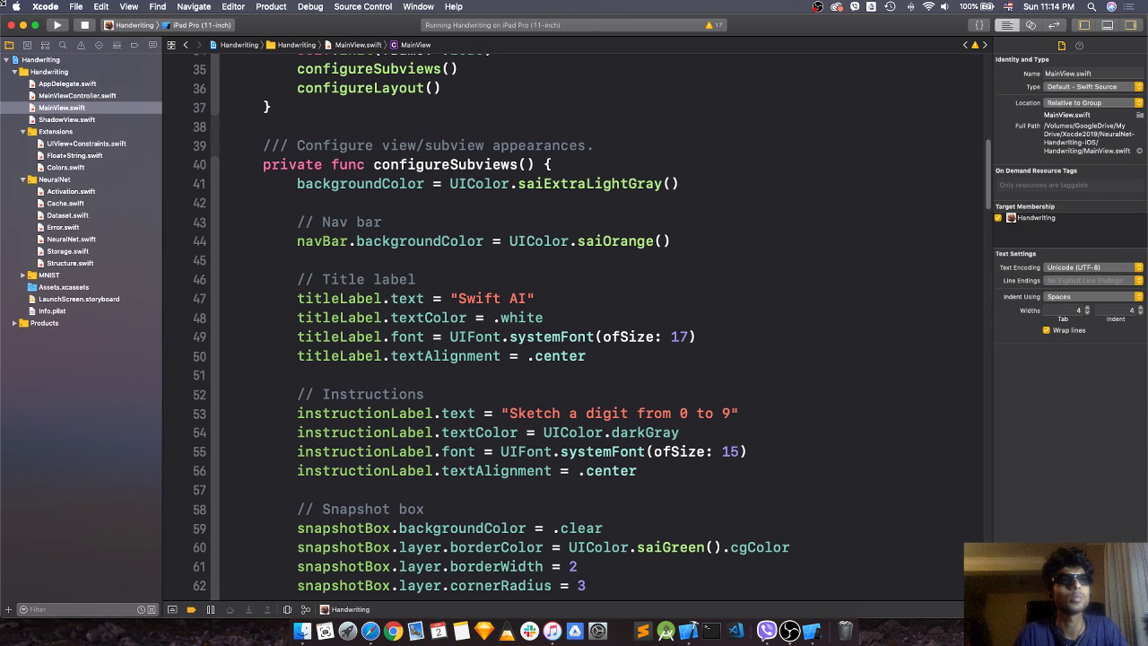
pyautogui.hotkey('ctrl', 'Up')
pyautogui.click(1012, 247)
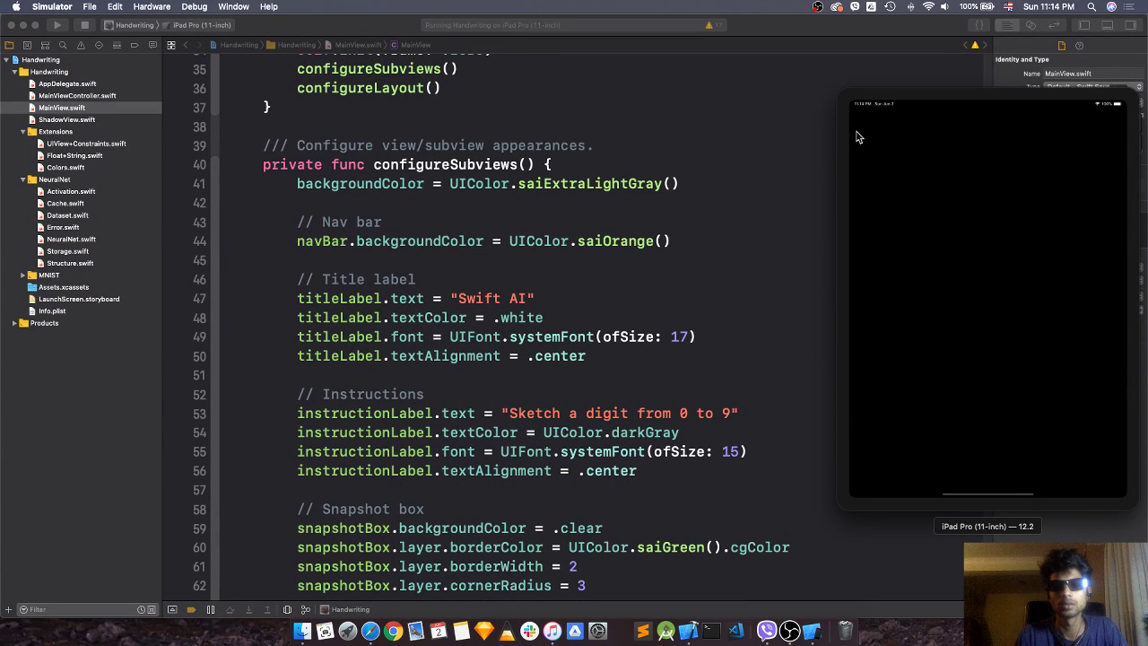
# Show the quick documentation for saiExtraLightGray in the background color line of configureSubviews, and close it
pyautogui.scroll(5, 498, 208)
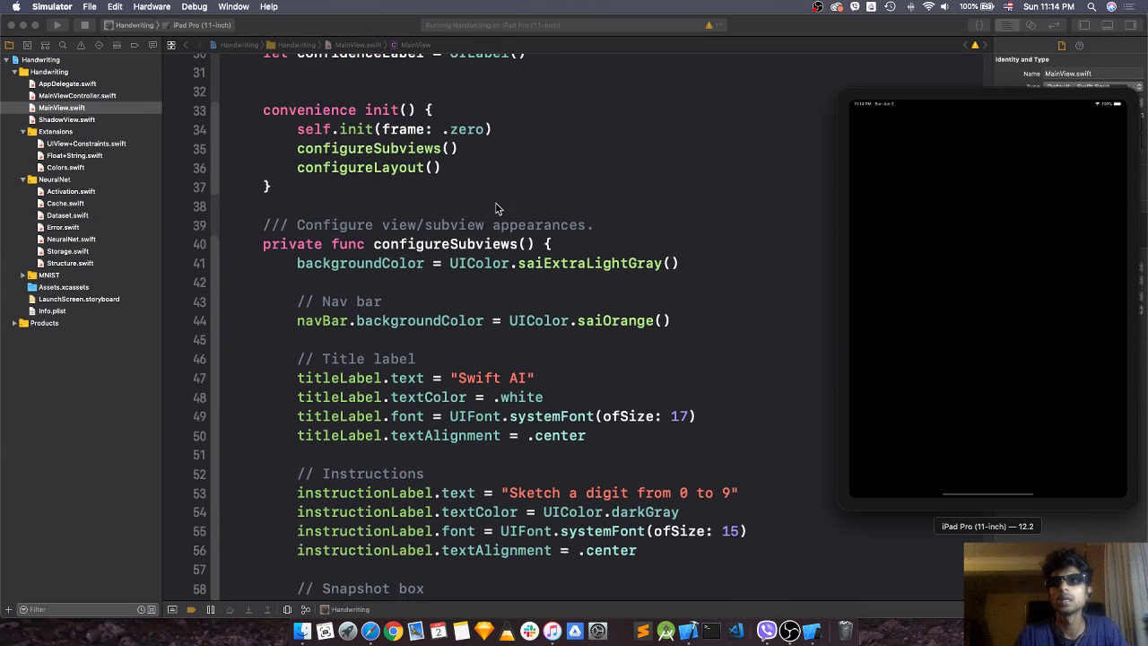
pyautogui.scroll(-6, 498, 208)
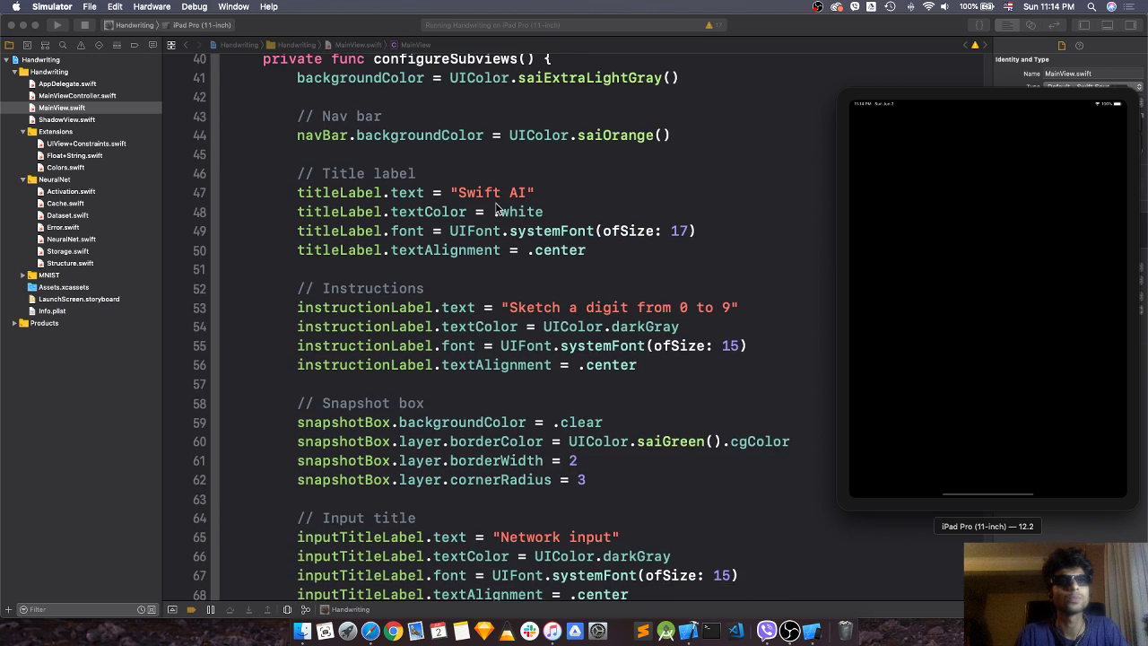
pyautogui.scroll(2, 494, 218)
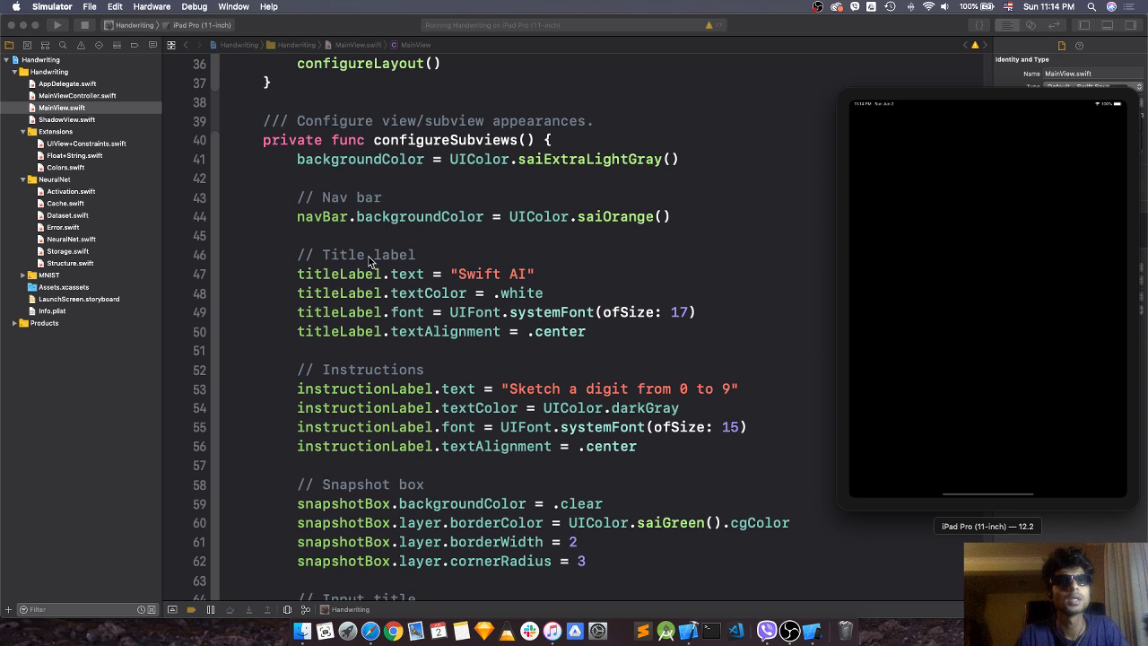
pyautogui.scroll(-1, 372, 262)
pyautogui.click(592, 140)
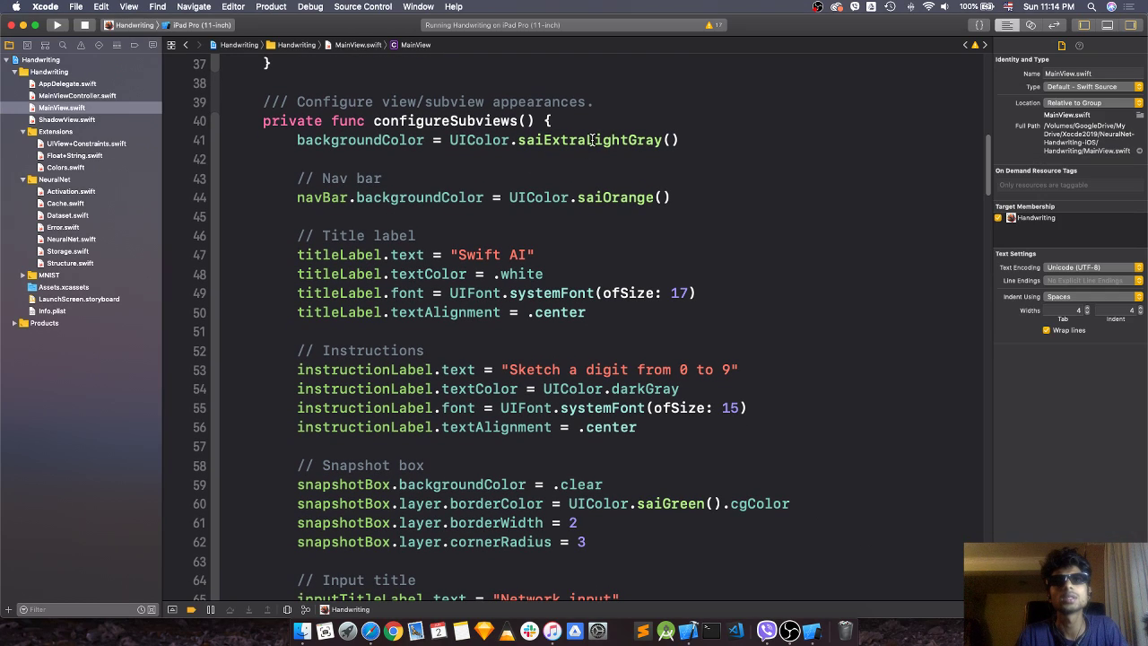
pyautogui.click(579, 140)
pyautogui.doubleClick(578, 140)
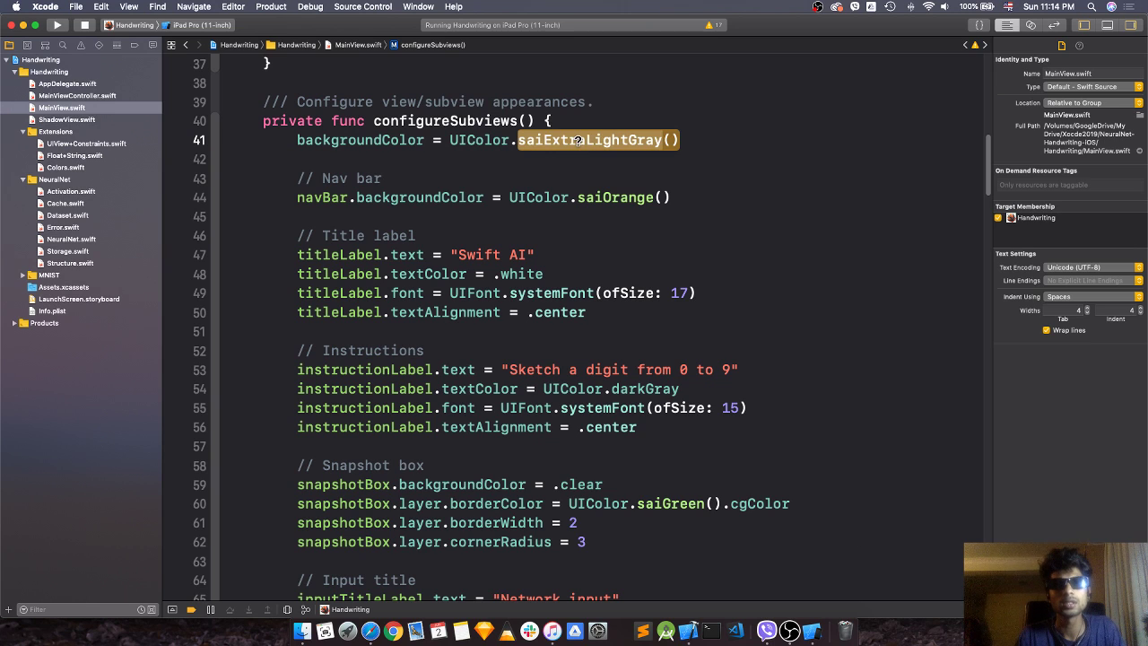
pyautogui.keyDown('alt'); pyautogui.click(598, 140); pyautogui.keyUp('alt')
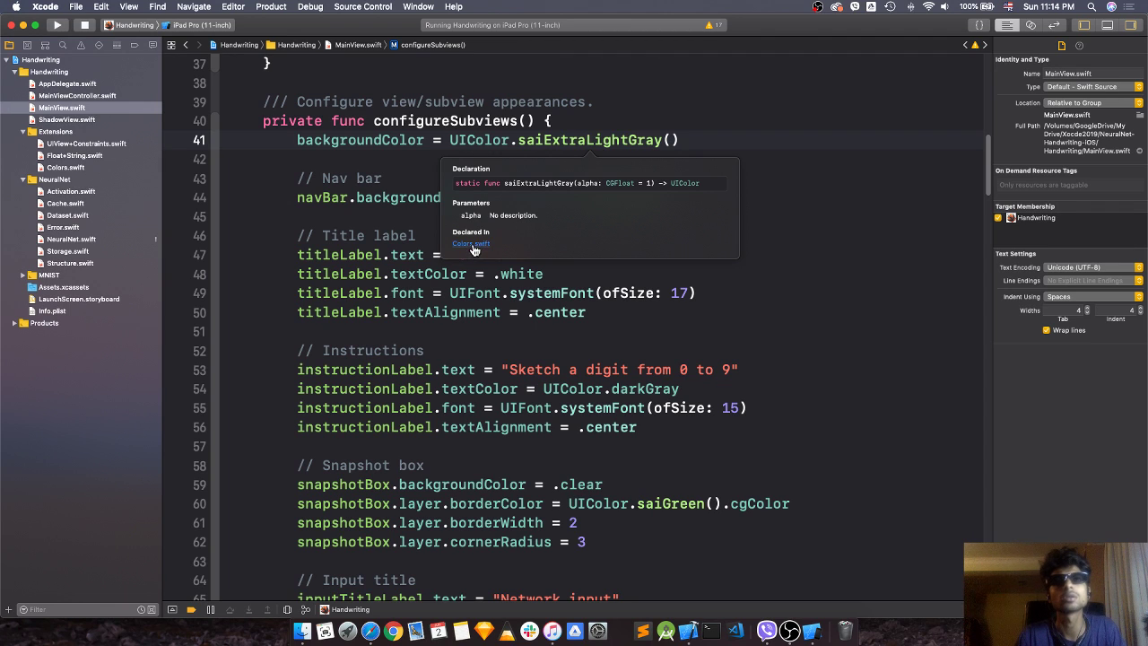
pyautogui.click(786, 192)
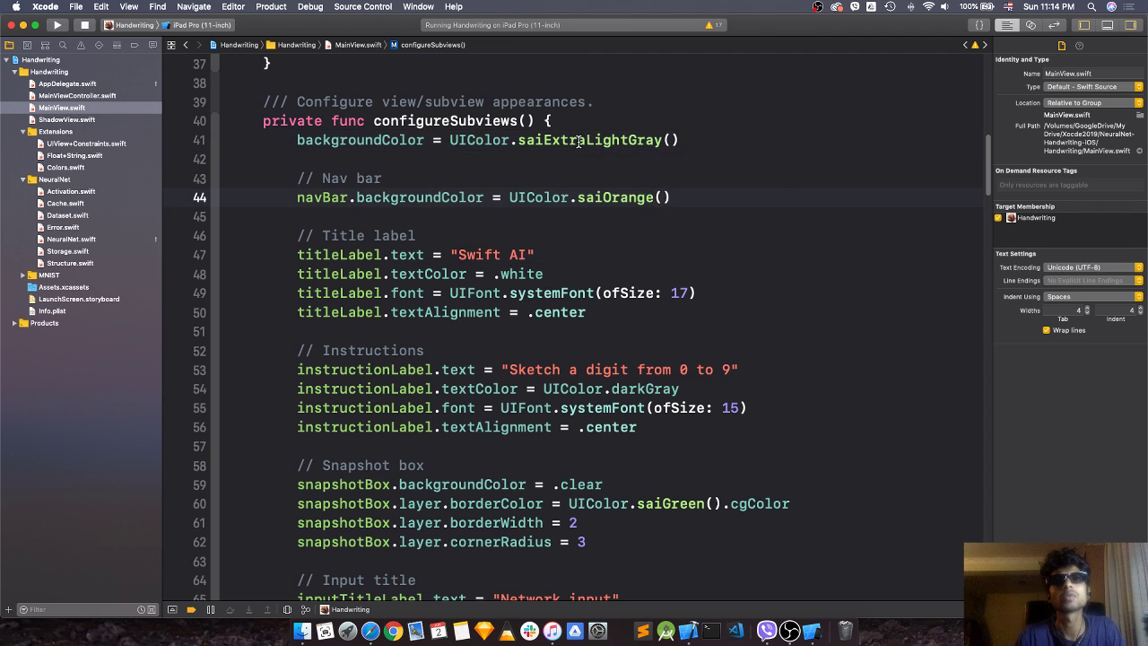
# Look through the instruction label, snapshot box, input title and output title setup in configureSubviews
pyautogui.scroll(-5, 579, 140)
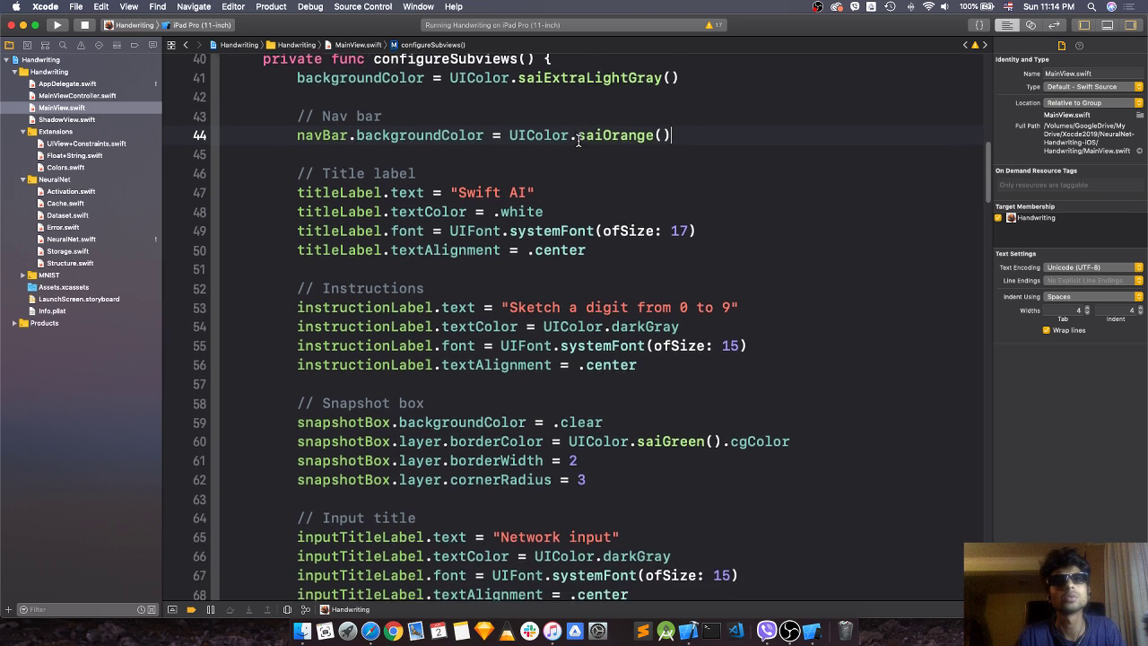
pyautogui.scroll(-2, 579, 141)
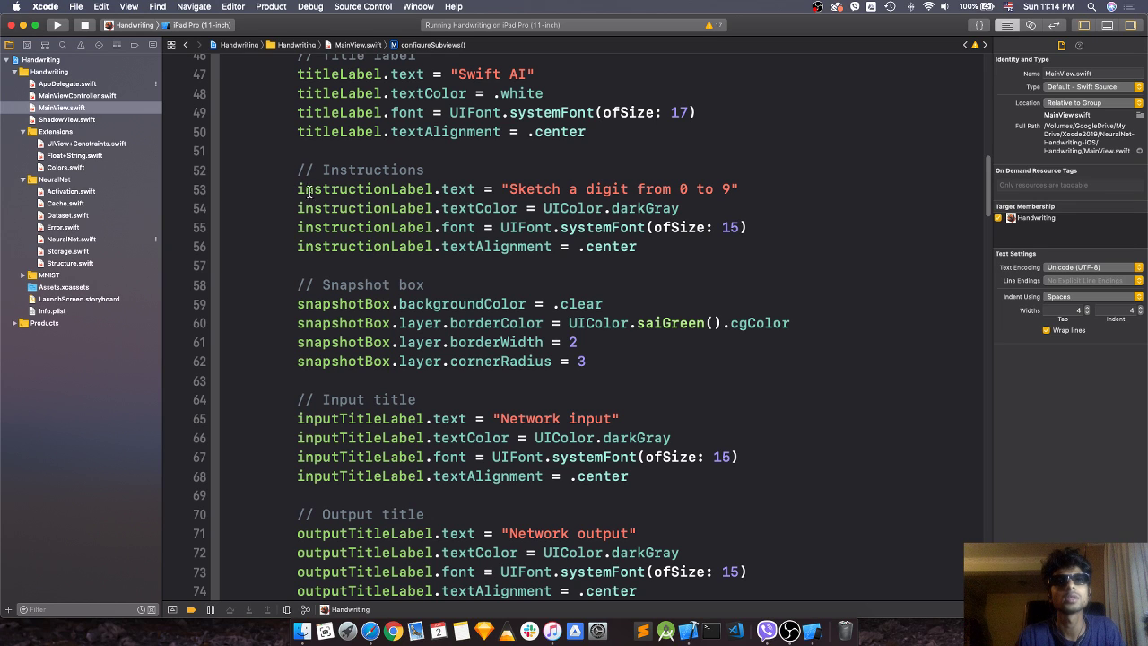
pyautogui.scroll(-1, 503, 188)
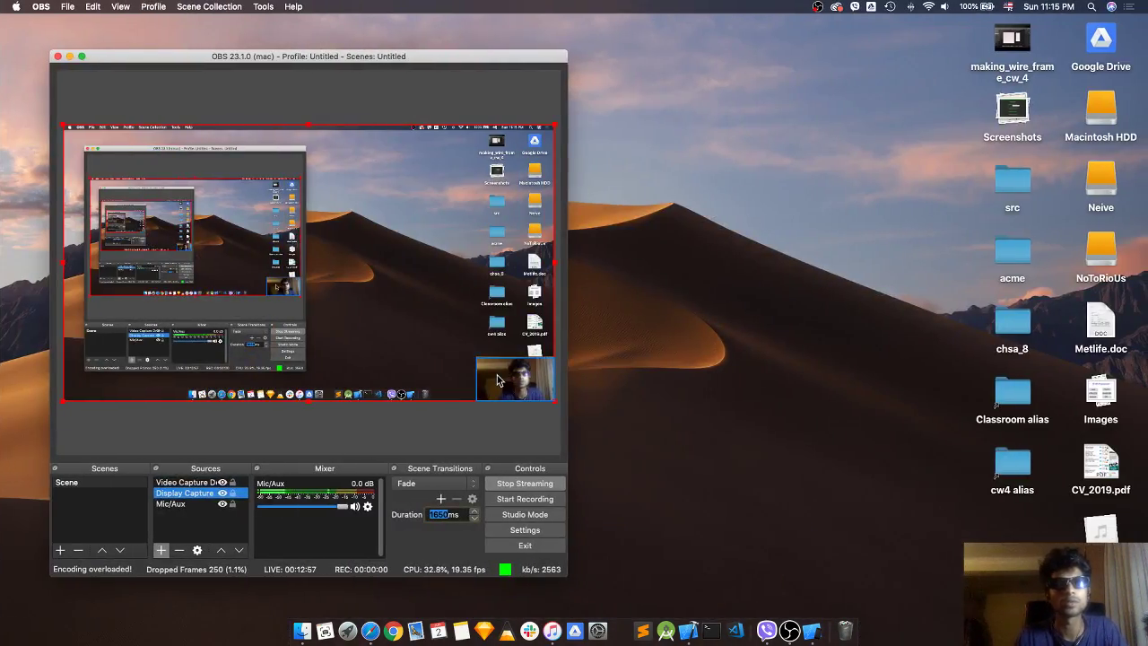
# In OBS, look through the Transform, Scale Filtering and projector options of the Video Capture Device source, and dismiss them
pyautogui.click(498, 381)
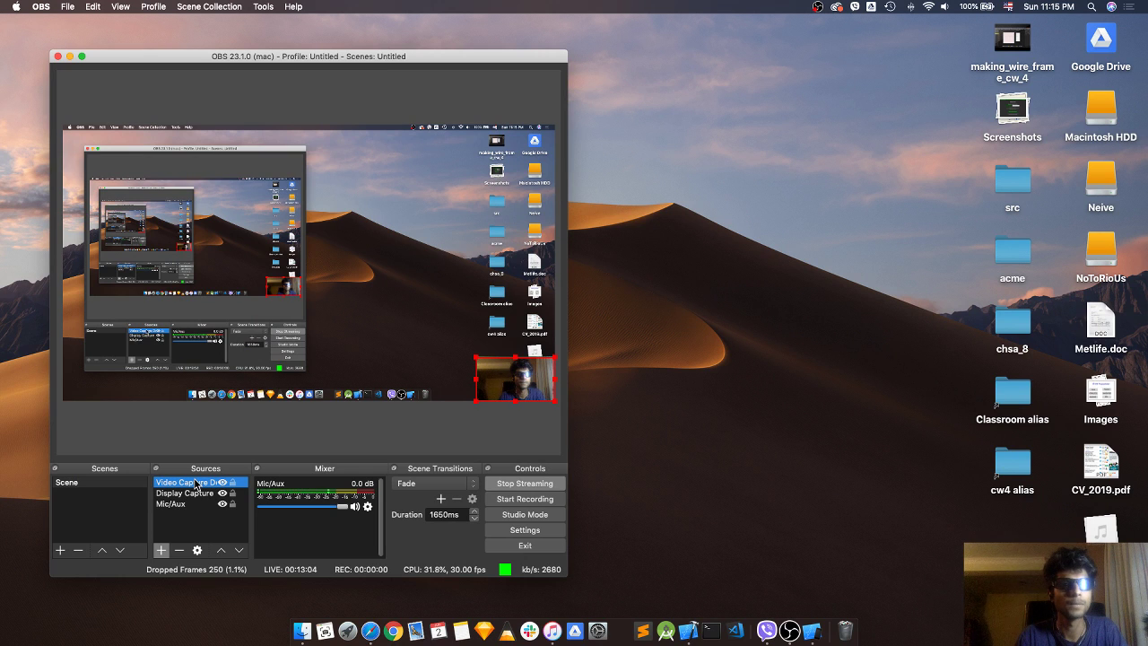
pyautogui.rightClick(195, 485)
pyautogui.moveTo(249, 398)
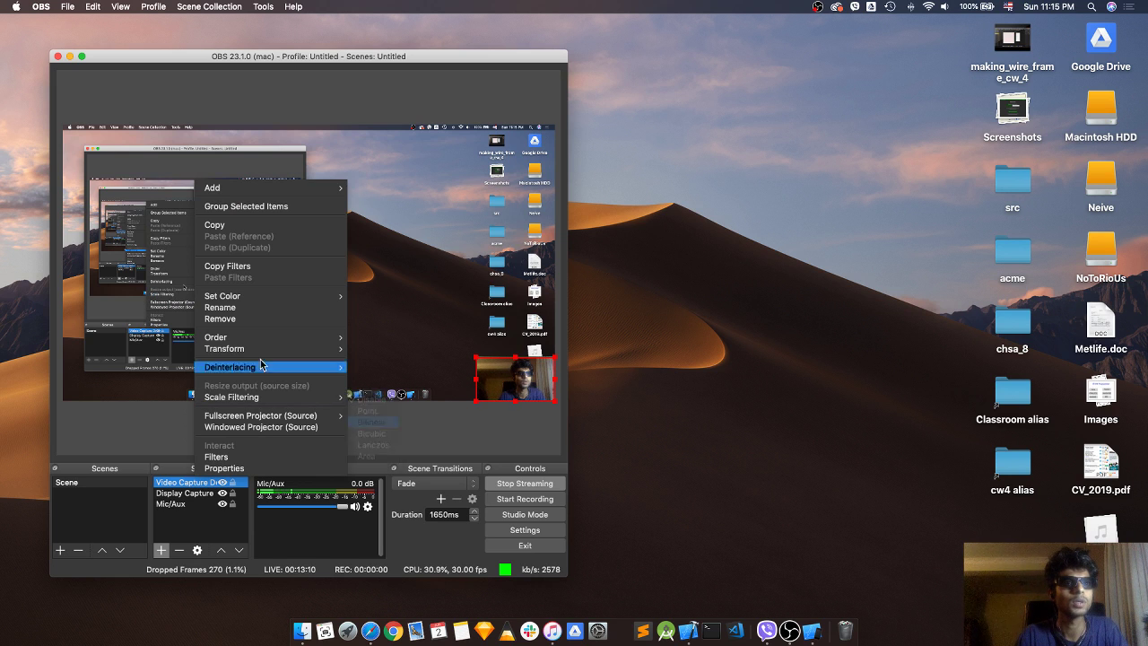
pyautogui.moveTo(247, 346)
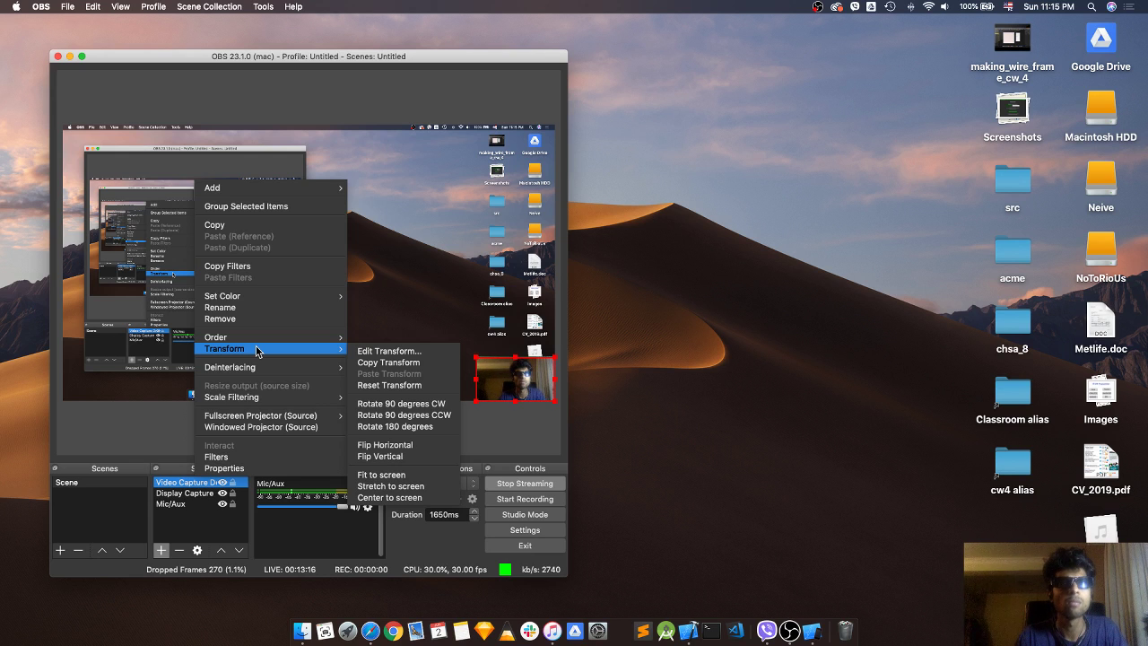
pyautogui.moveTo(253, 302)
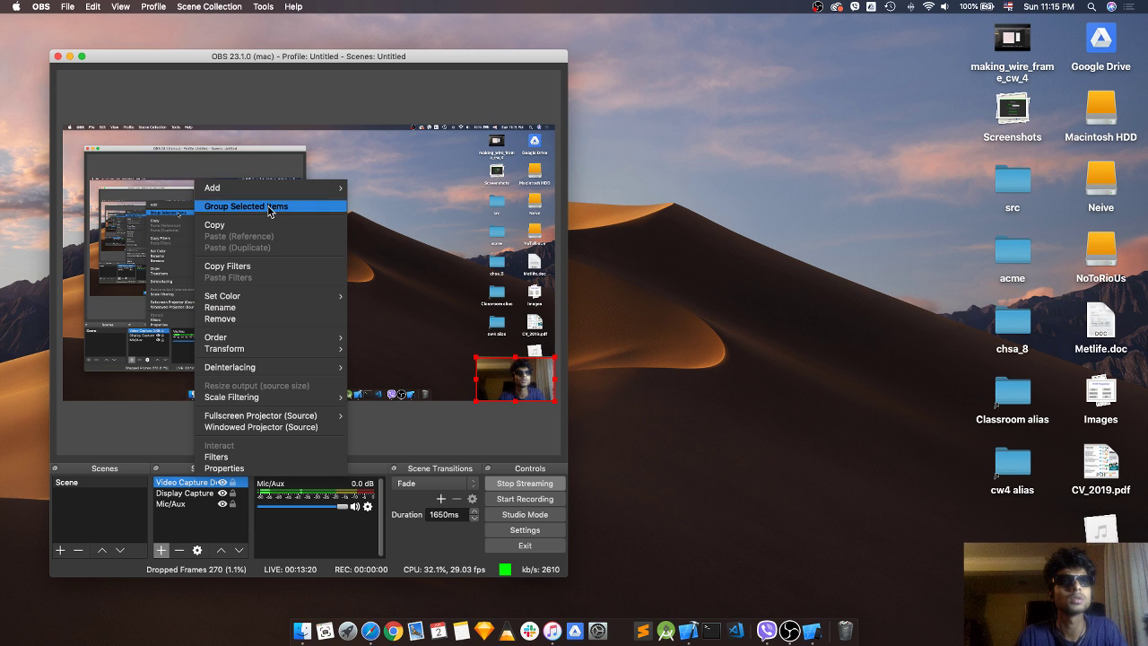
pyautogui.moveTo(283, 190)
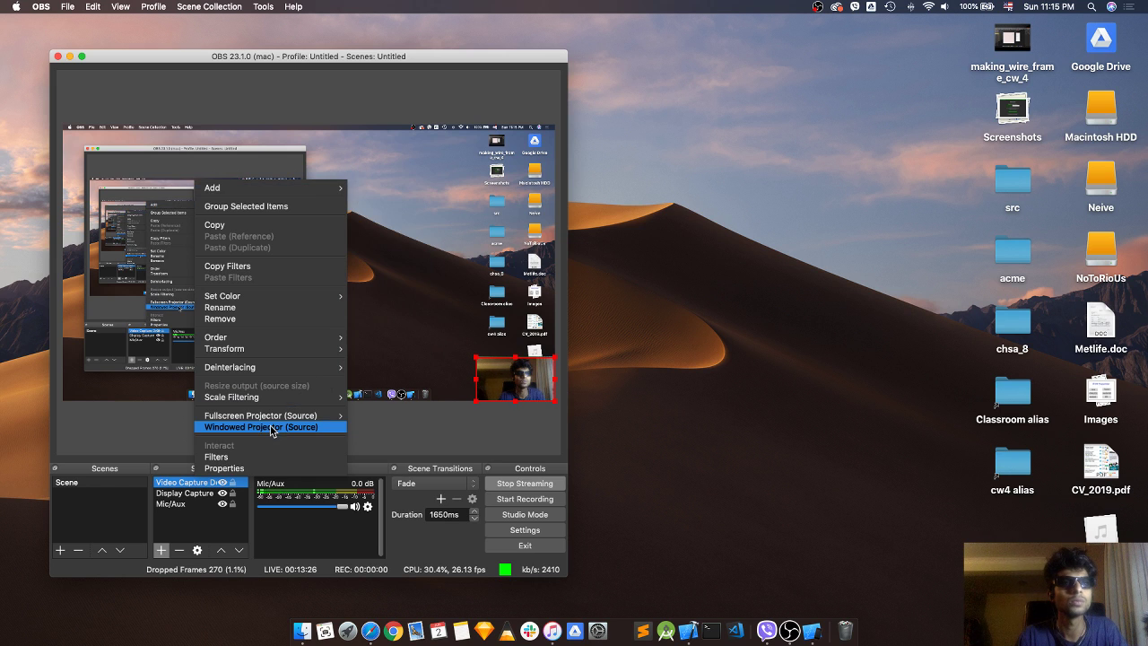
pyautogui.moveTo(290, 418)
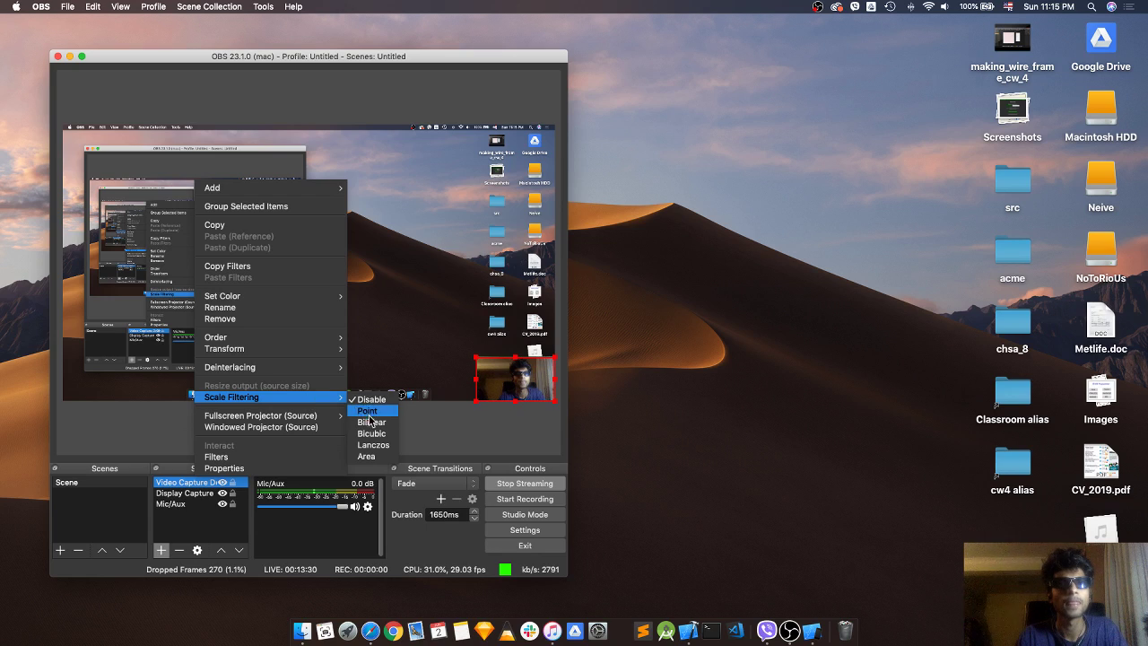
pyautogui.click(459, 436)
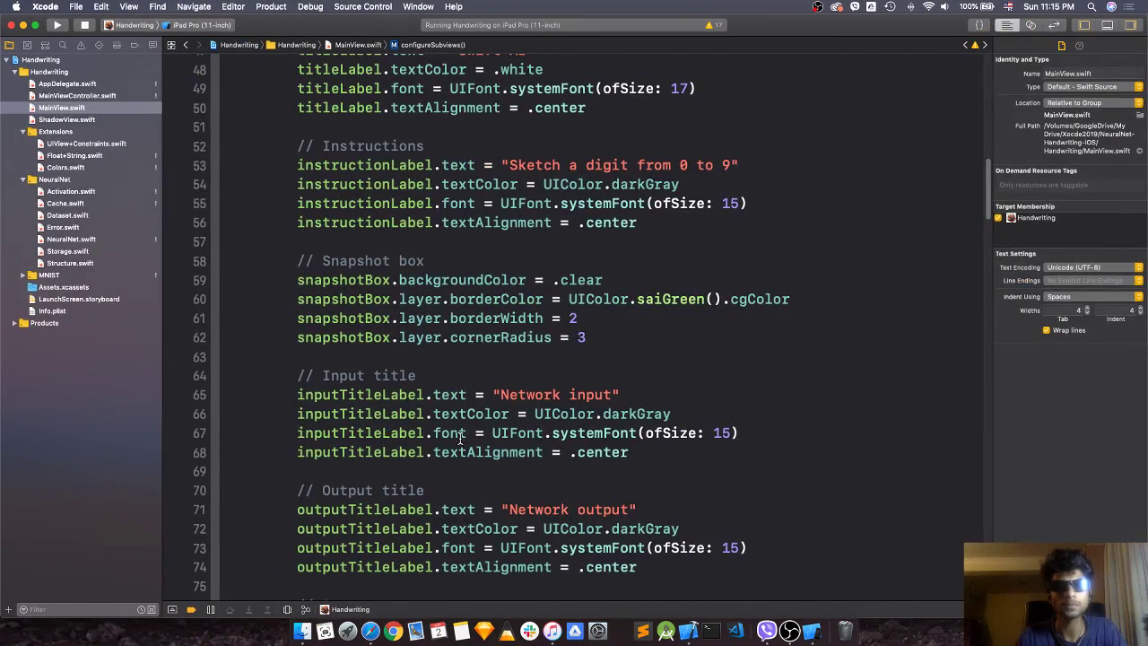
# Bring the Simulator to the front over the Xcode code and enlarge the Handwriting app on the iPad screen
pyautogui.scroll(-5, 460, 438)
pyautogui.hotkey('ctrl', 'Up')
pyautogui.click(981, 266)
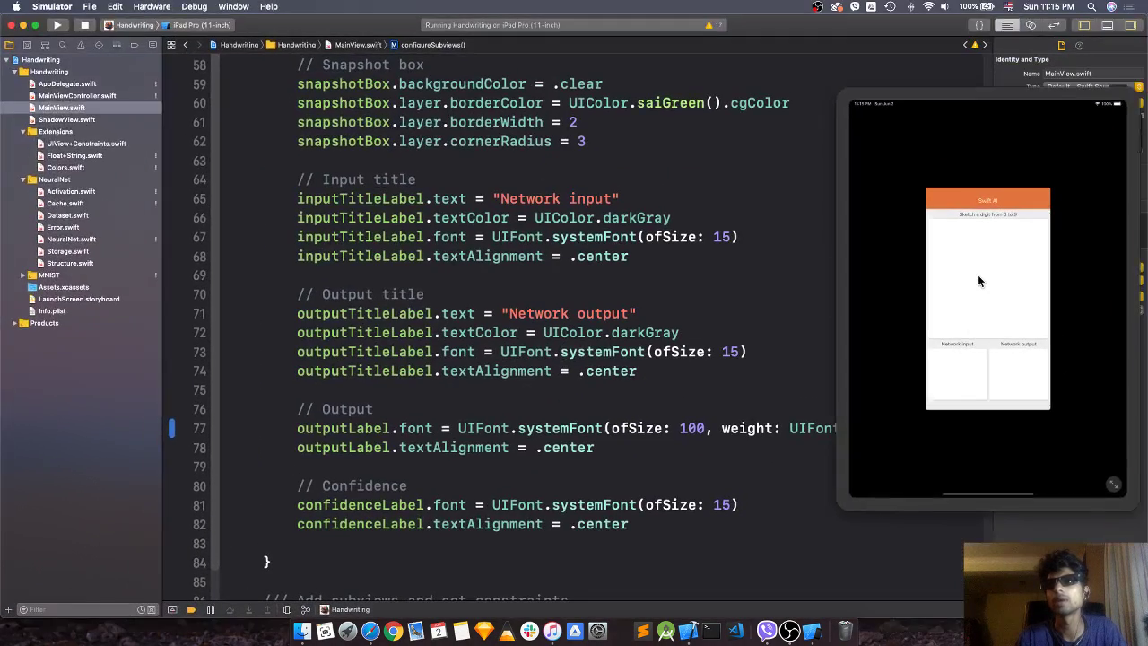
pyautogui.click(1115, 486)
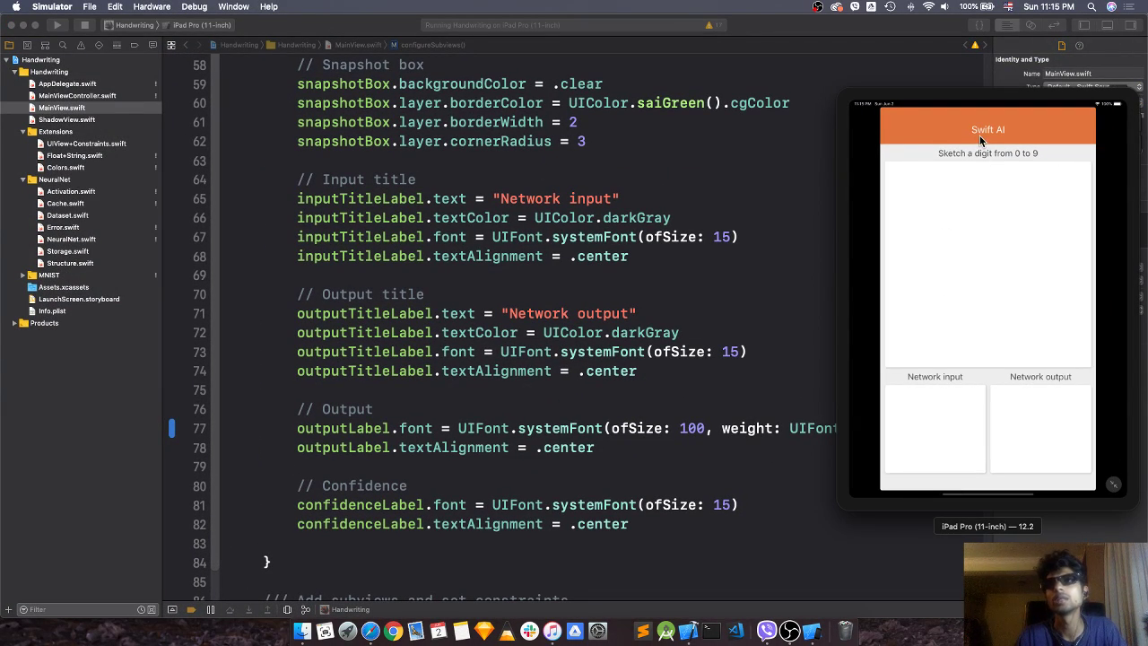
# Compare the nav bar, title and instruction label code in configureSubviews with the running app's interface
pyautogui.scroll(10, 763, 266)
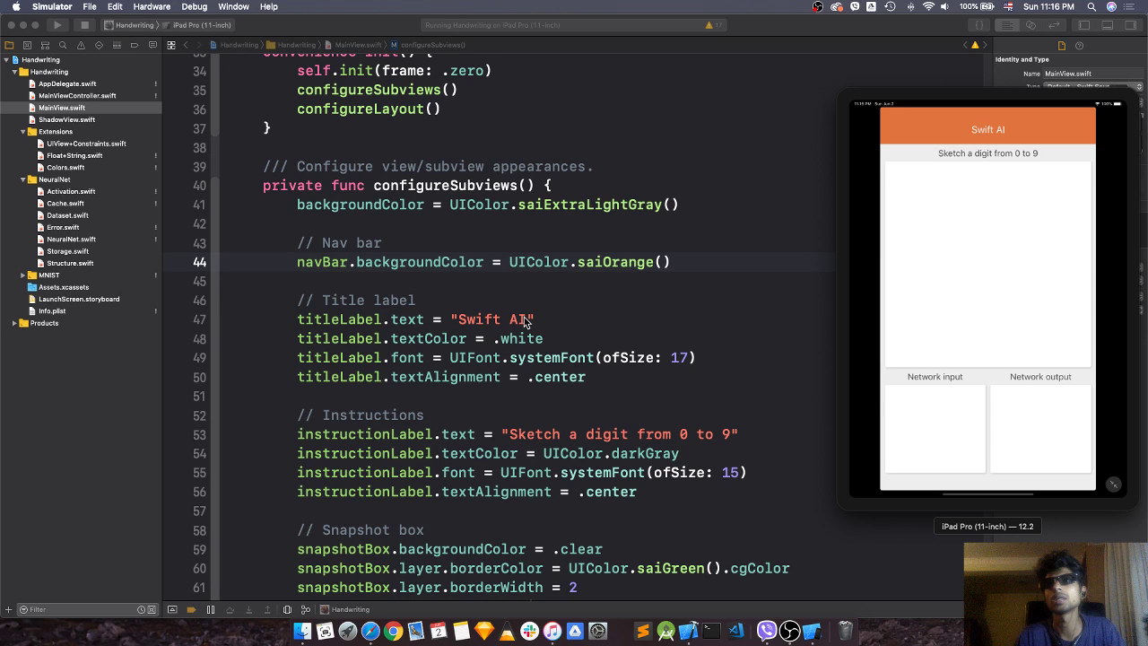
pyautogui.scroll(-2, 525, 321)
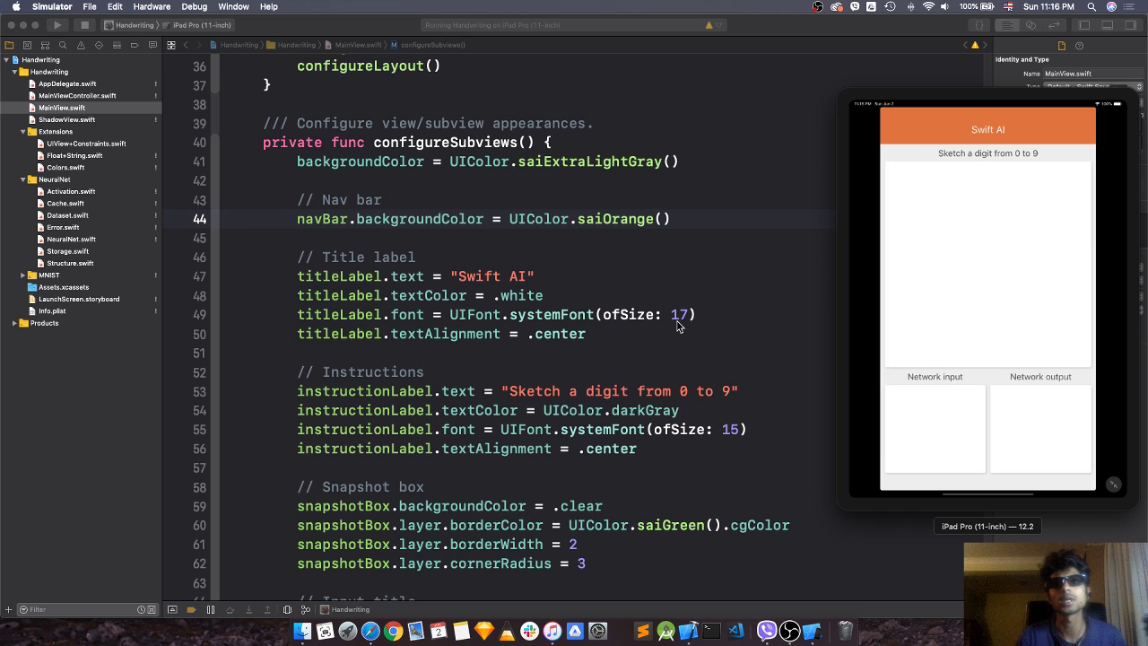
pyautogui.scroll(-5, 678, 326)
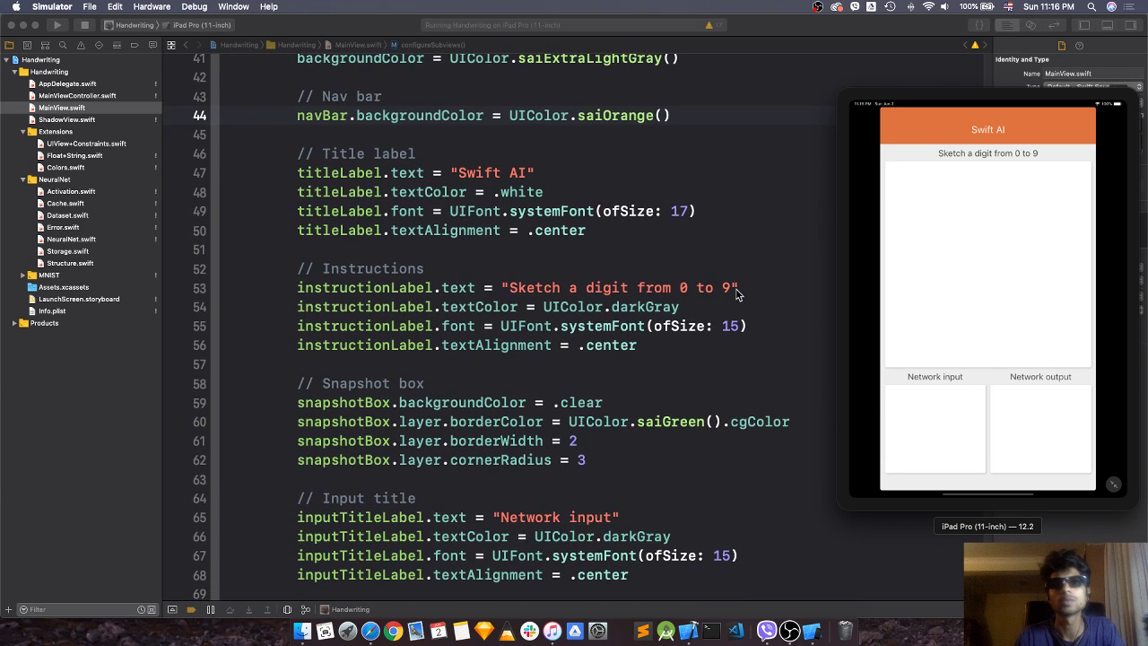
pyautogui.scroll(-1, 735, 294)
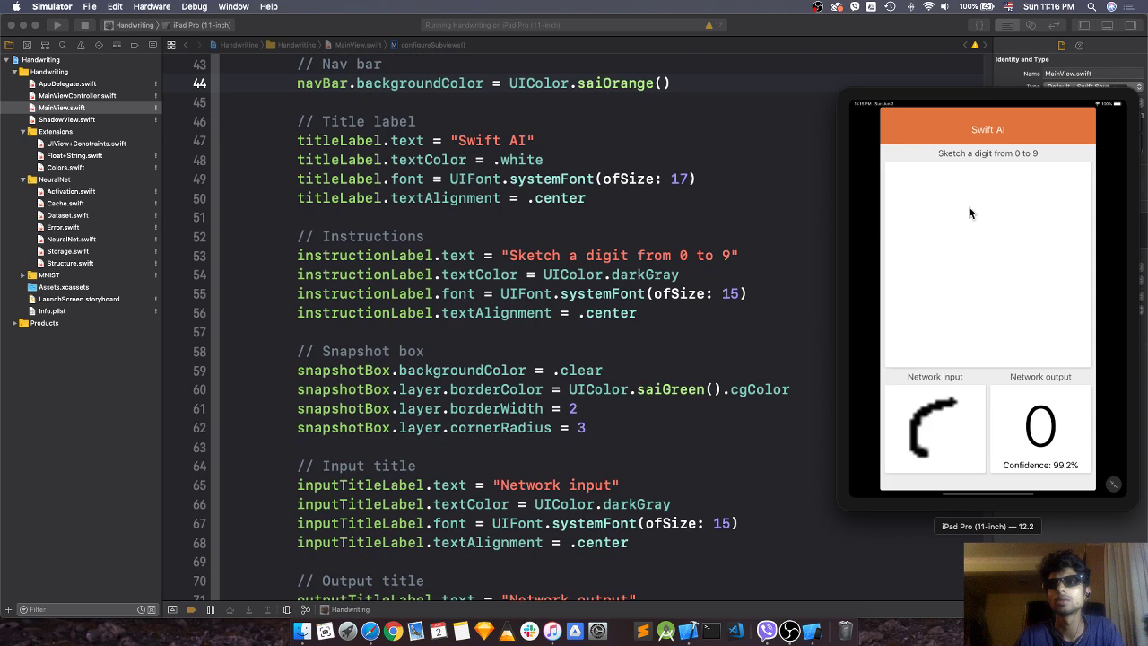
# Test the digit recognition by sketching C-shaped strokes and several looped characters on the Handwriting app's canvas
pyautogui.moveTo(969, 207)
pyautogui.mouseDown()
pyautogui.moveTo(954, 309)
pyautogui.moveTo(1019, 306)
pyautogui.mouseUp()
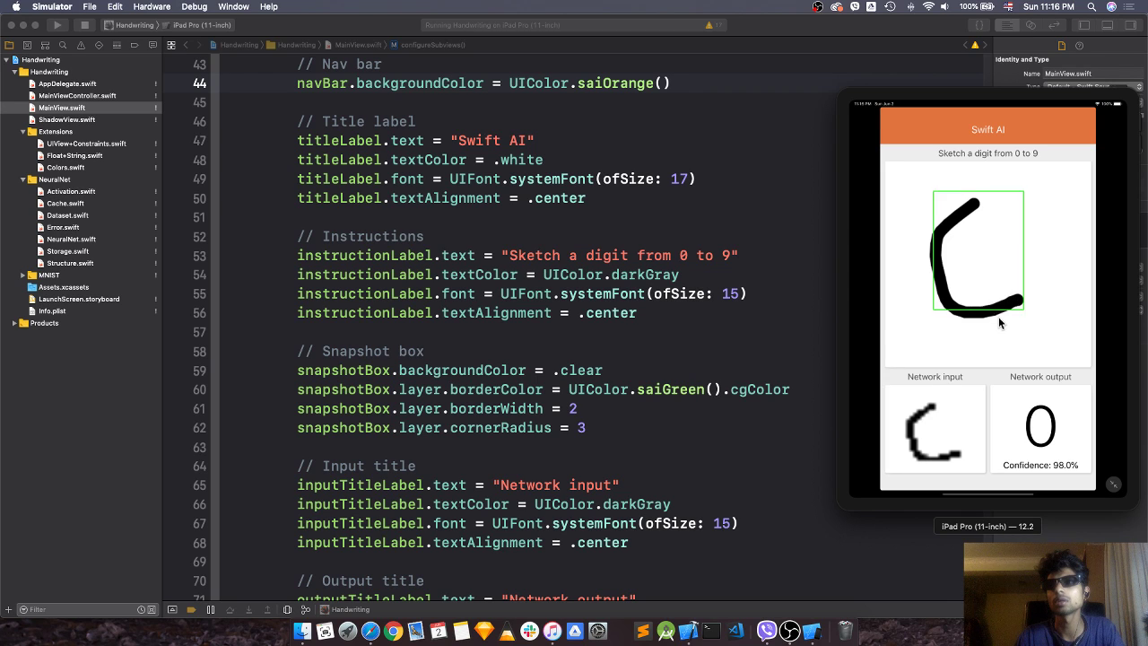
pyautogui.moveTo(972, 219)
pyautogui.mouseDown()
pyautogui.moveTo(921, 288)
pyautogui.moveTo(960, 351)
pyautogui.moveTo(1002, 343)
pyautogui.mouseUp()
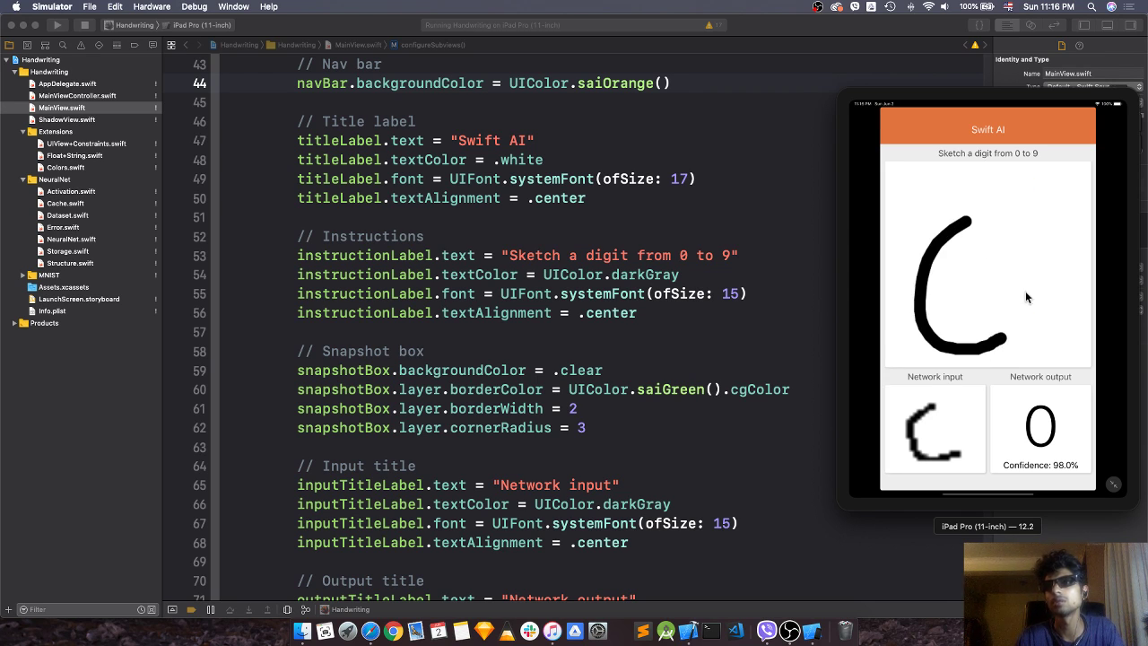
pyautogui.moveTo(949, 224); pyautogui.dragTo(1018, 363)
pyautogui.moveTo(979, 294); pyautogui.dragTo(953, 349)
pyautogui.moveTo(996, 269); pyautogui.dragTo(1040, 330)
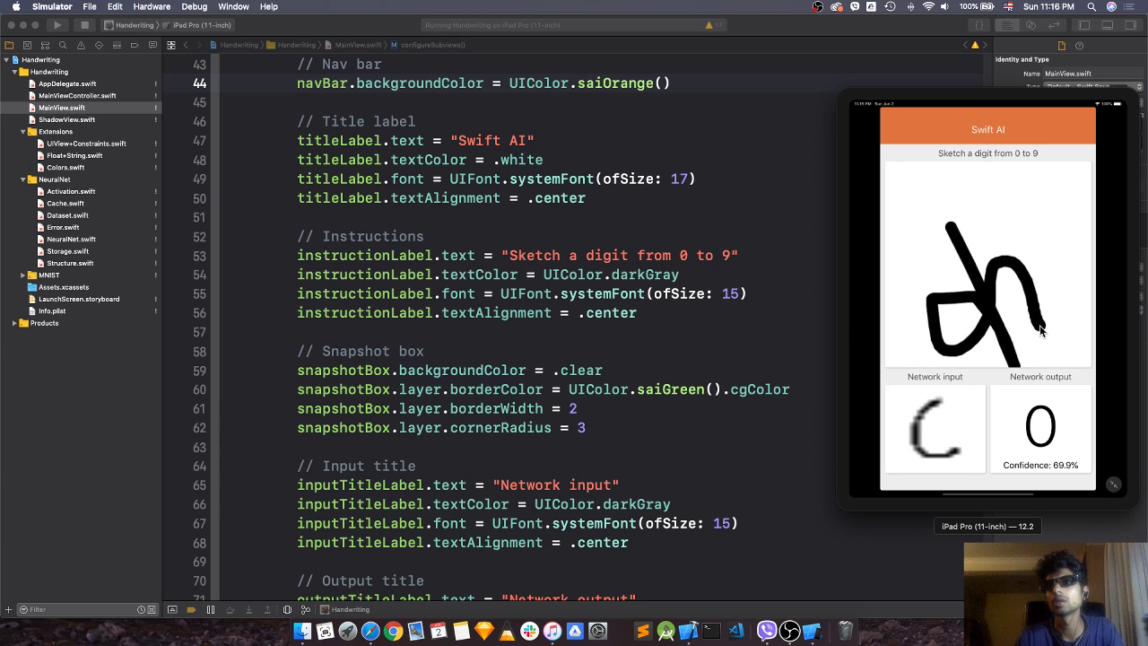
pyautogui.moveTo(927, 193)
pyautogui.mouseDown()
pyautogui.moveTo(995, 278)
pyautogui.moveTo(942, 235)
pyautogui.moveTo(936, 293)
pyautogui.moveTo(975, 235)
pyautogui.moveTo(1008, 222)
pyautogui.moveTo(1027, 260)
pyautogui.mouseUp()
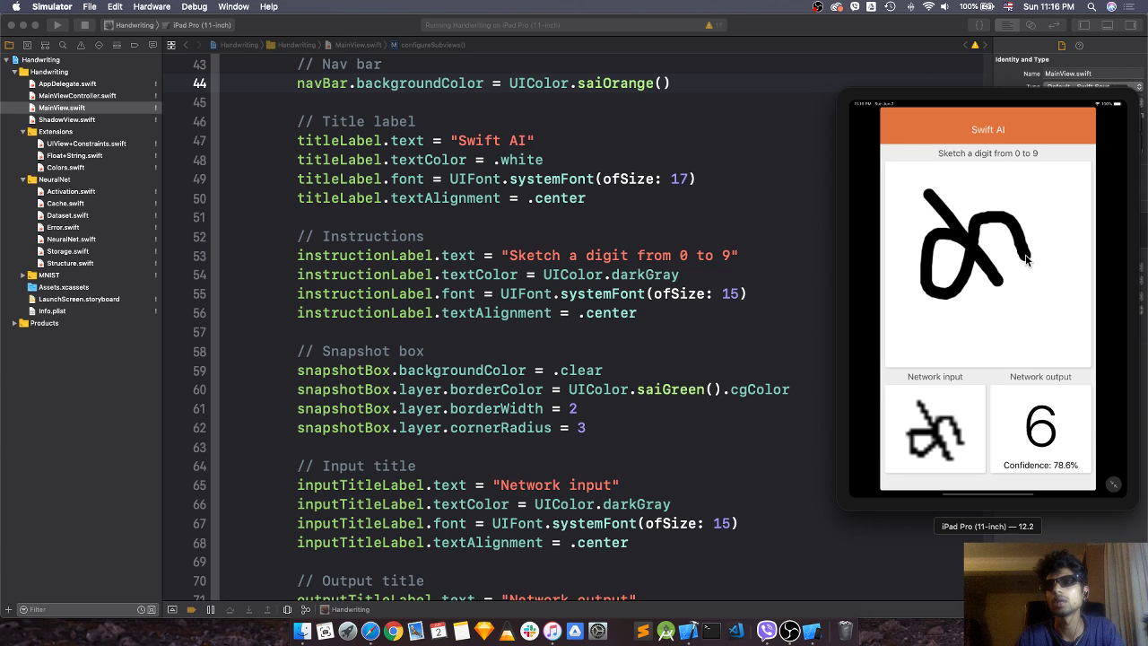
pyautogui.moveTo(916, 239); pyautogui.dragTo(910, 254)
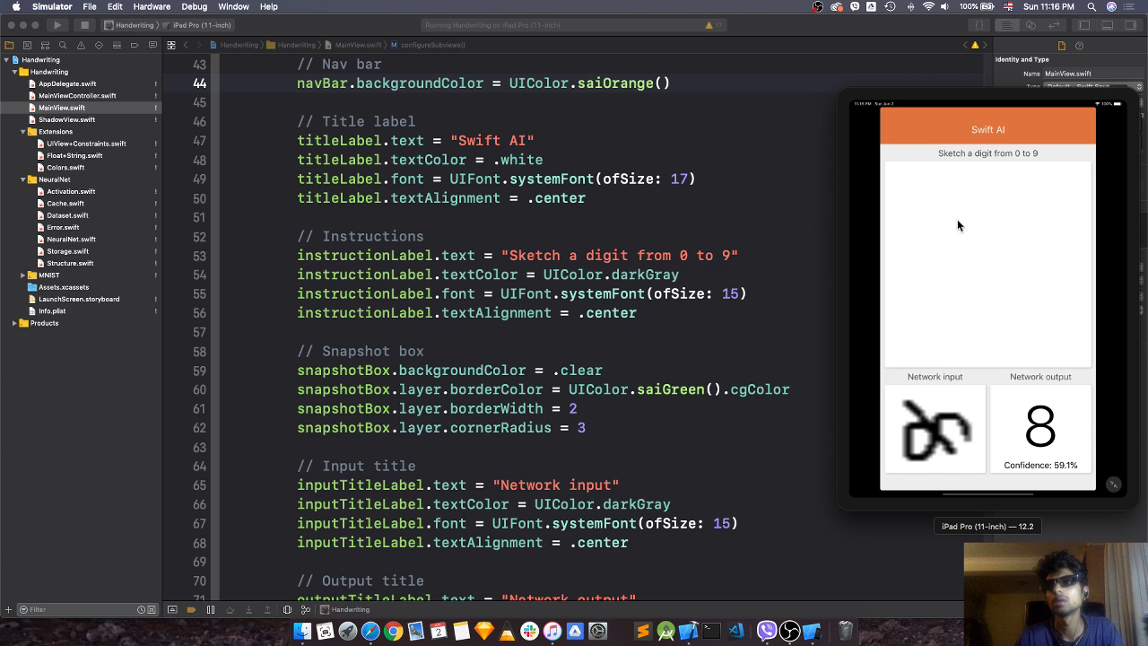
pyautogui.moveTo(1012, 190)
pyautogui.mouseDown()
pyautogui.moveTo(1015, 234)
pyautogui.moveTo(1037, 255)
pyautogui.mouseUp()
pyautogui.moveTo(971, 239)
pyautogui.mouseDown()
pyautogui.moveTo(954, 283)
pyautogui.moveTo(1045, 277)
pyautogui.mouseUp()
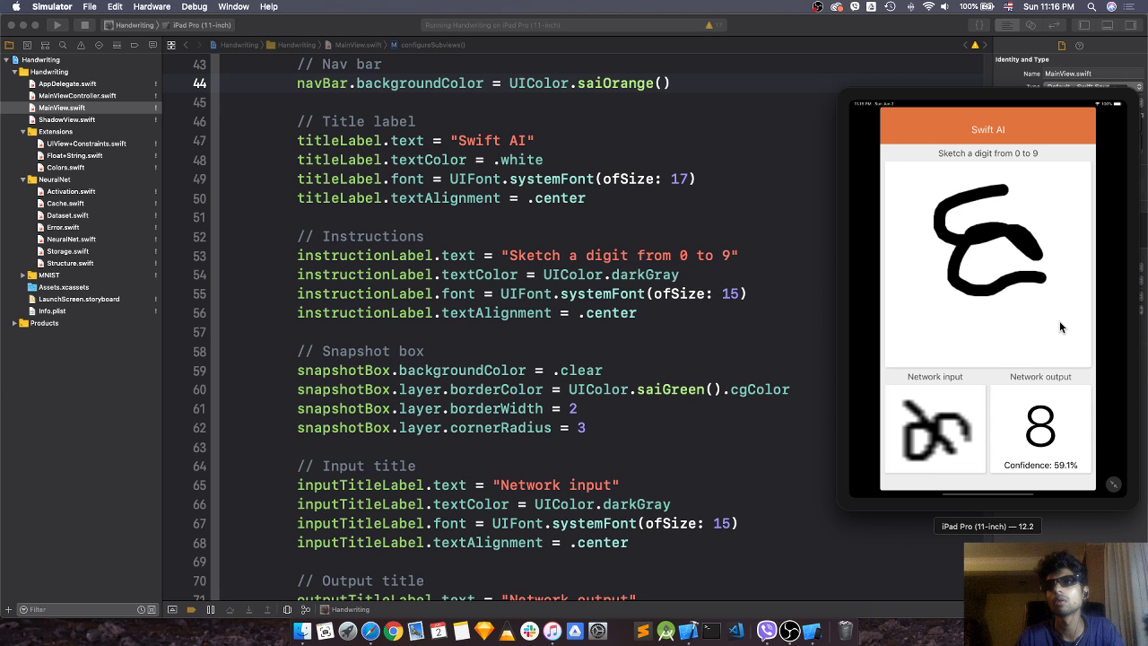
# Sketch the digit 7 on the Handwriting app's canvas, and look through the snapshot box, input and output label code
pyautogui.moveTo(911, 187)
pyautogui.mouseDown()
pyautogui.moveTo(1020, 186)
pyautogui.moveTo(982, 373)
pyautogui.mouseUp()
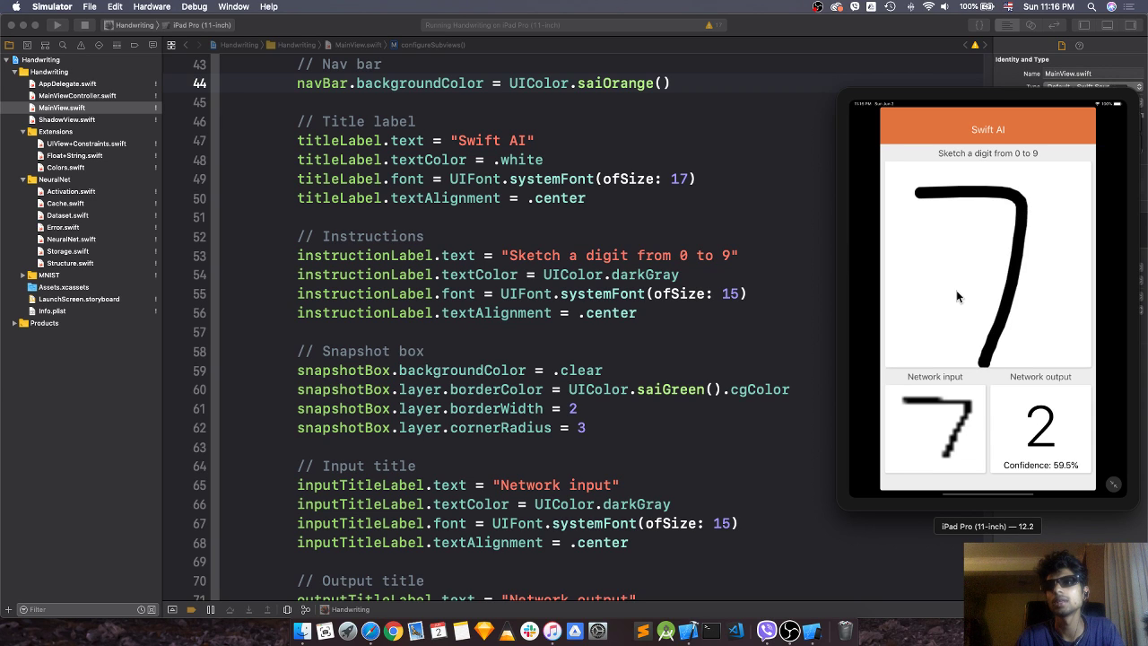
pyautogui.moveTo(1057, 285); pyautogui.dragTo(966, 270)
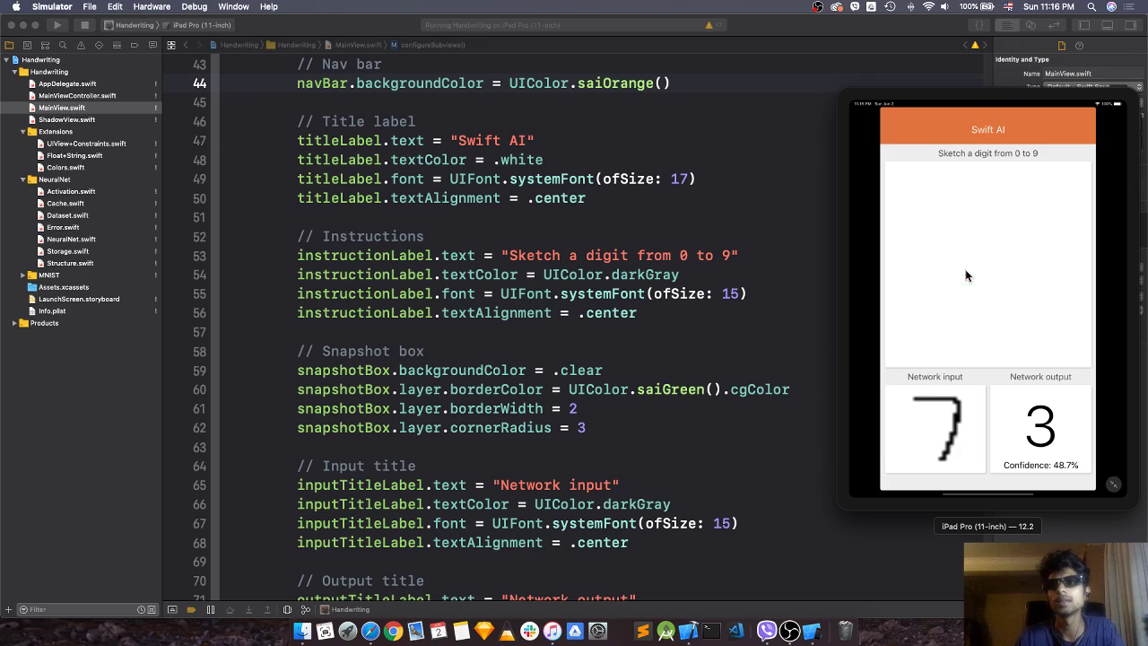
pyautogui.scroll(-10, 614, 334)
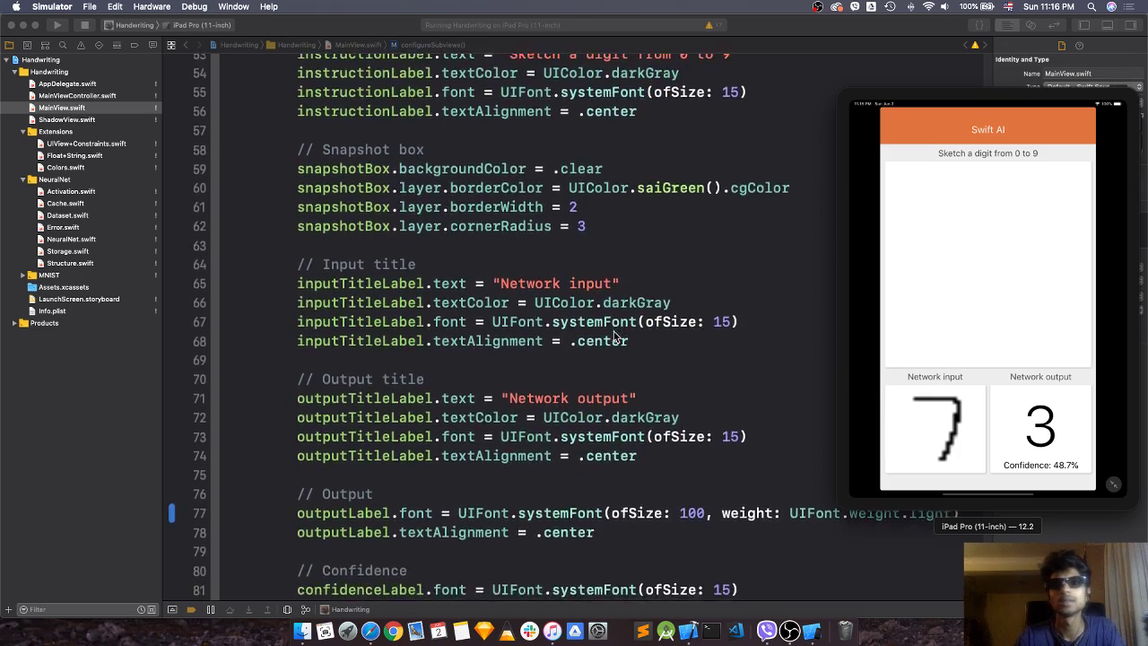
pyautogui.scroll(8, 615, 334)
pyautogui.scroll(-5, 614, 334)
# Switch to Safari and bring up the OBS welcome page in place of the Live Control Room
pyautogui.hotkey('ctrl', 'Up')
pyautogui.click(613, 331)
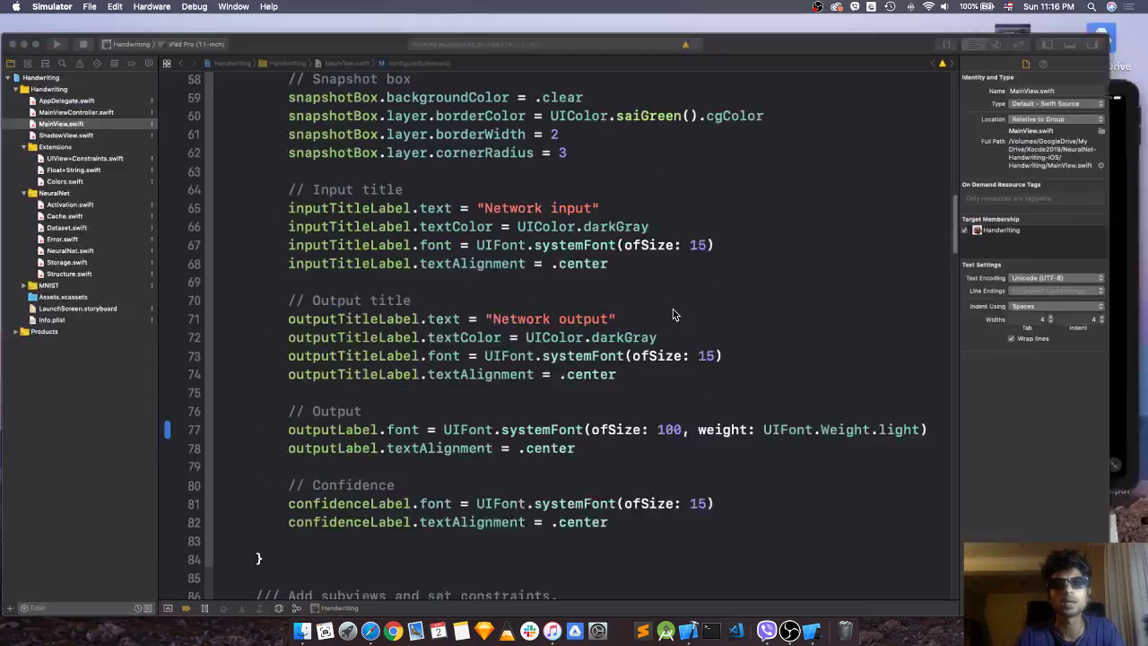
pyautogui.click(362, 630)
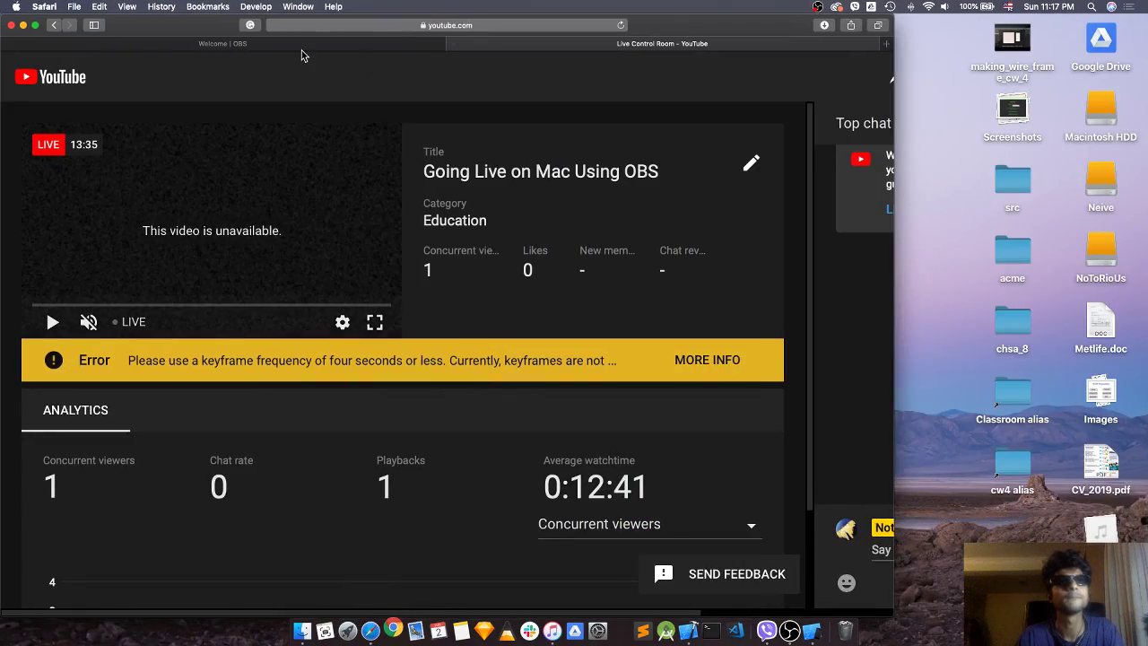
pyautogui.click(301, 43)
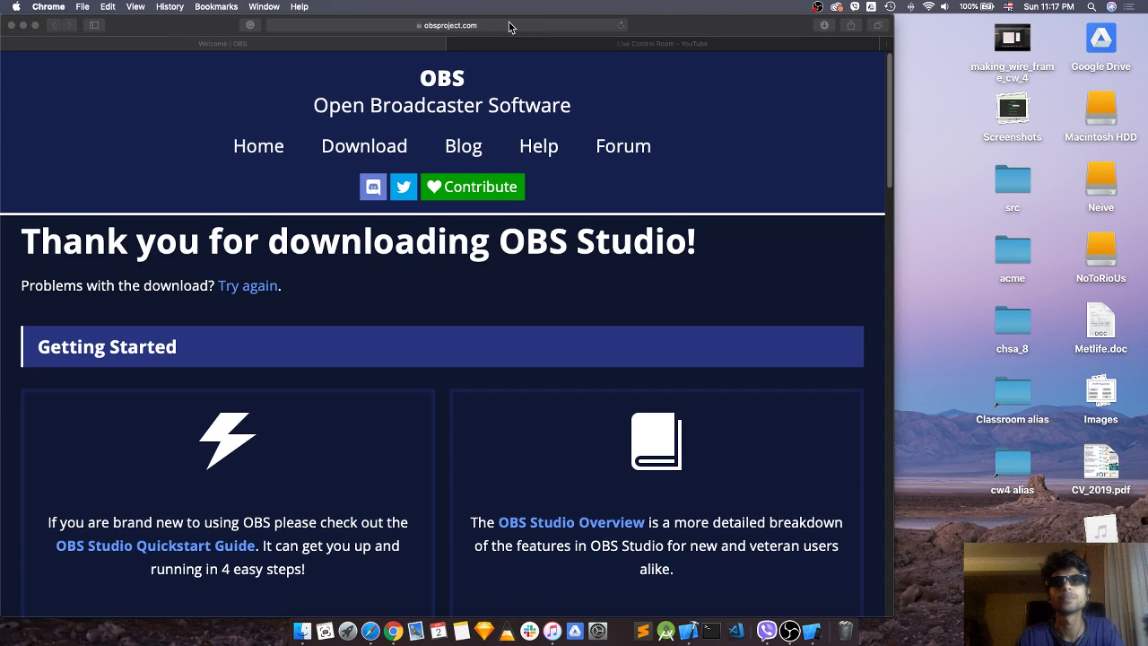
pyautogui.click(474, 26)
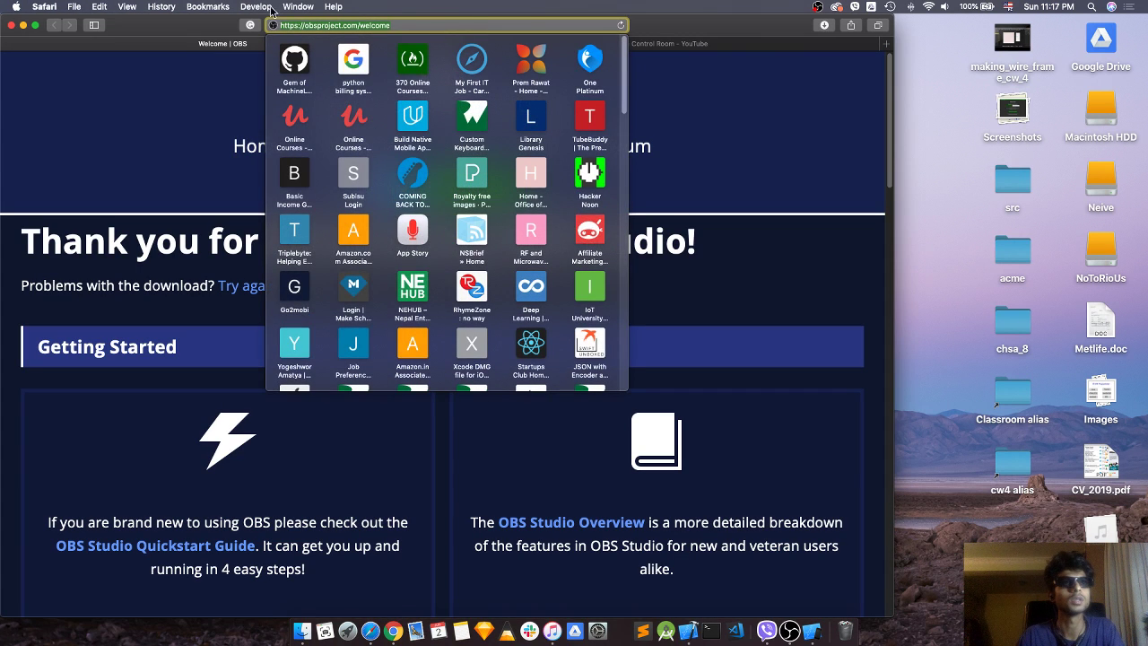
# Decline reopening Chrome's previous windows, close its empty window and return to Safari
pyautogui.click(160, 6)
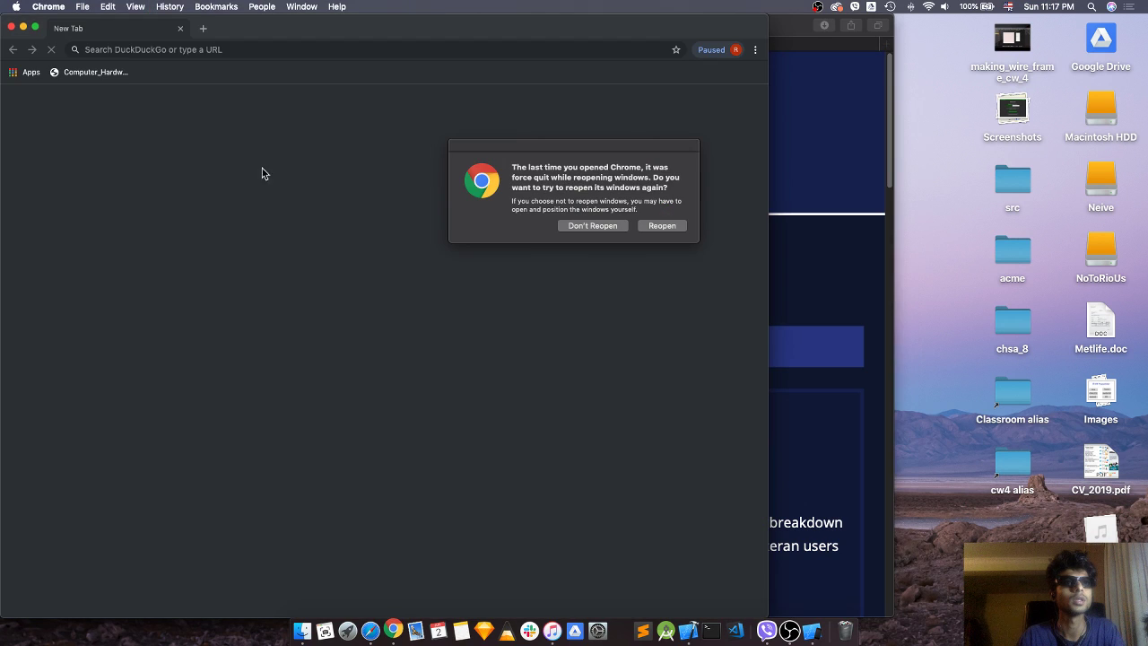
pyautogui.click(594, 226)
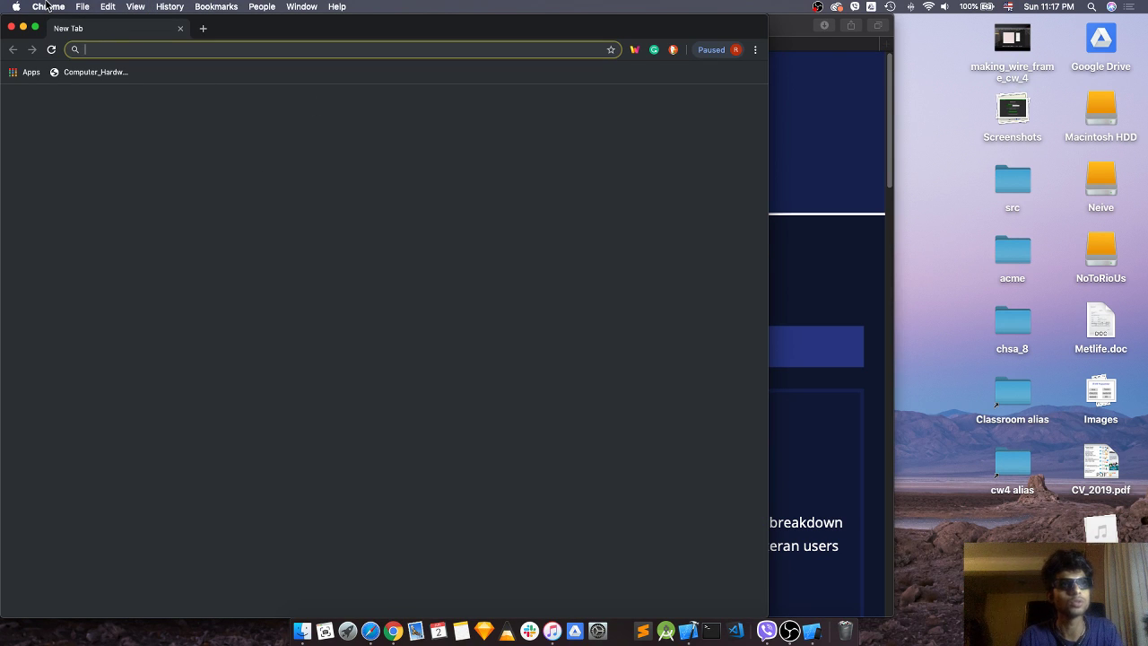
pyautogui.press('super+w')
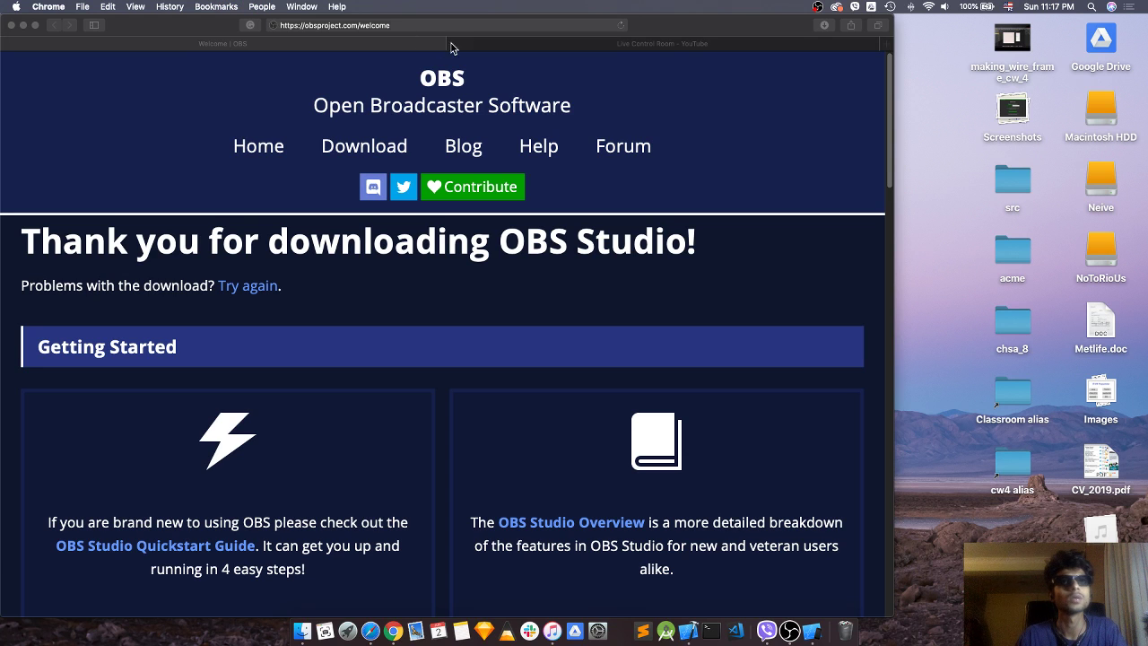
pyautogui.moveTo(679, 30)
pyautogui.mouseDown()
pyautogui.moveTo(731, 33)
pyautogui.moveTo(679, 27)
pyautogui.mouseUp()
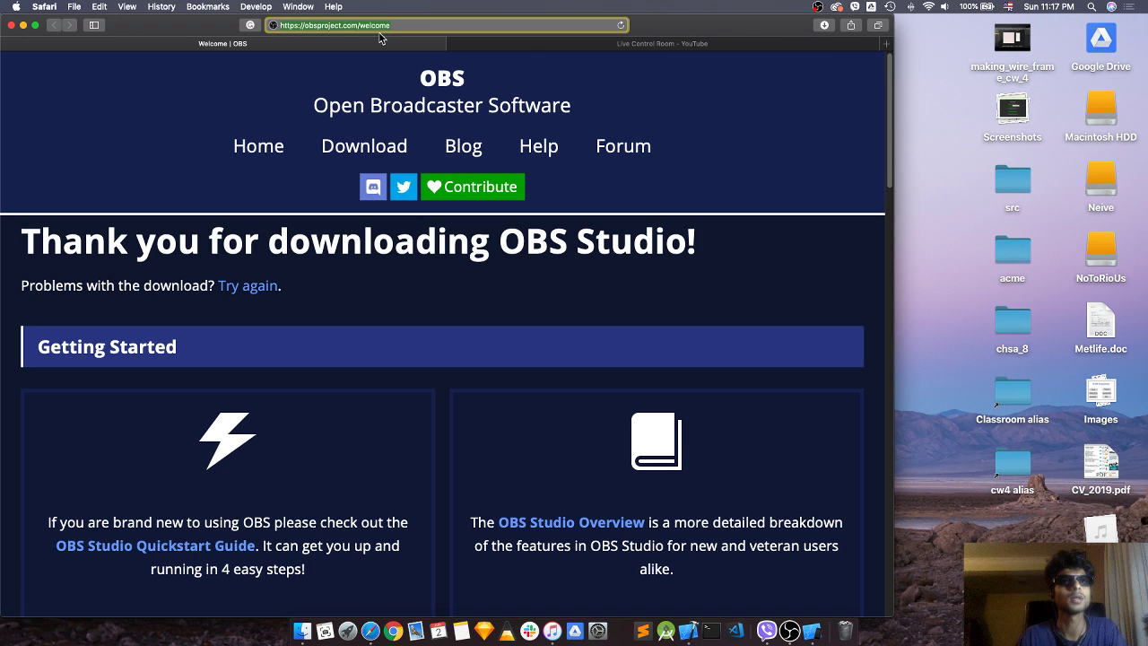
# Open the "Search · Create ML ios" GitHub page from earlier today's browsing history
pyautogui.click(171, 7)
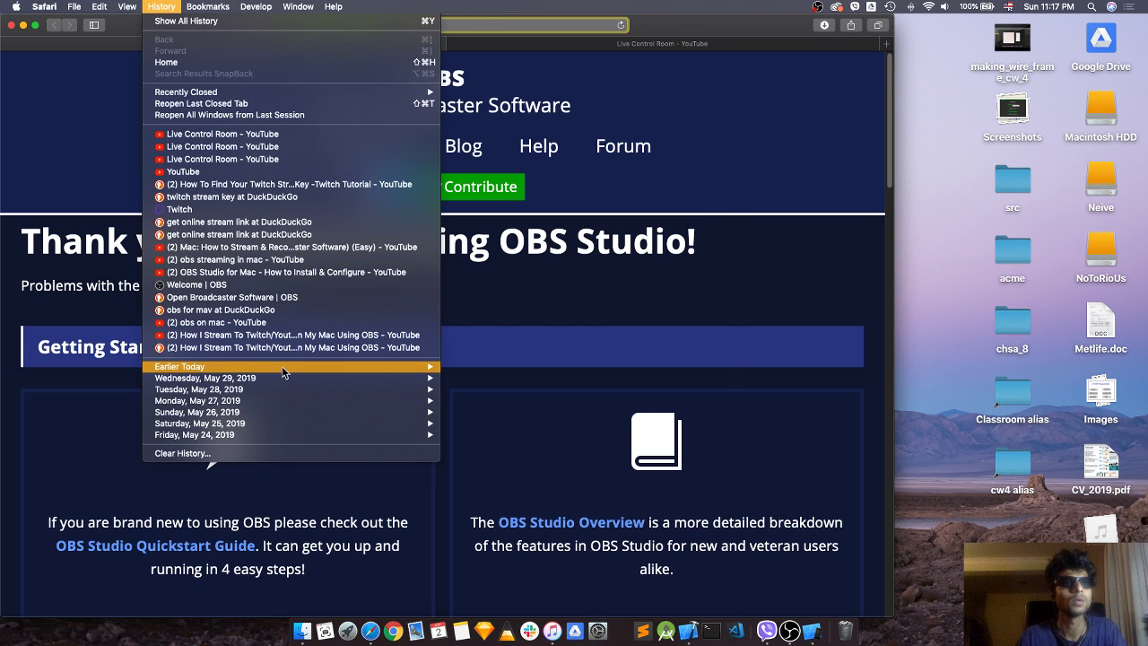
pyautogui.moveTo(284, 368)
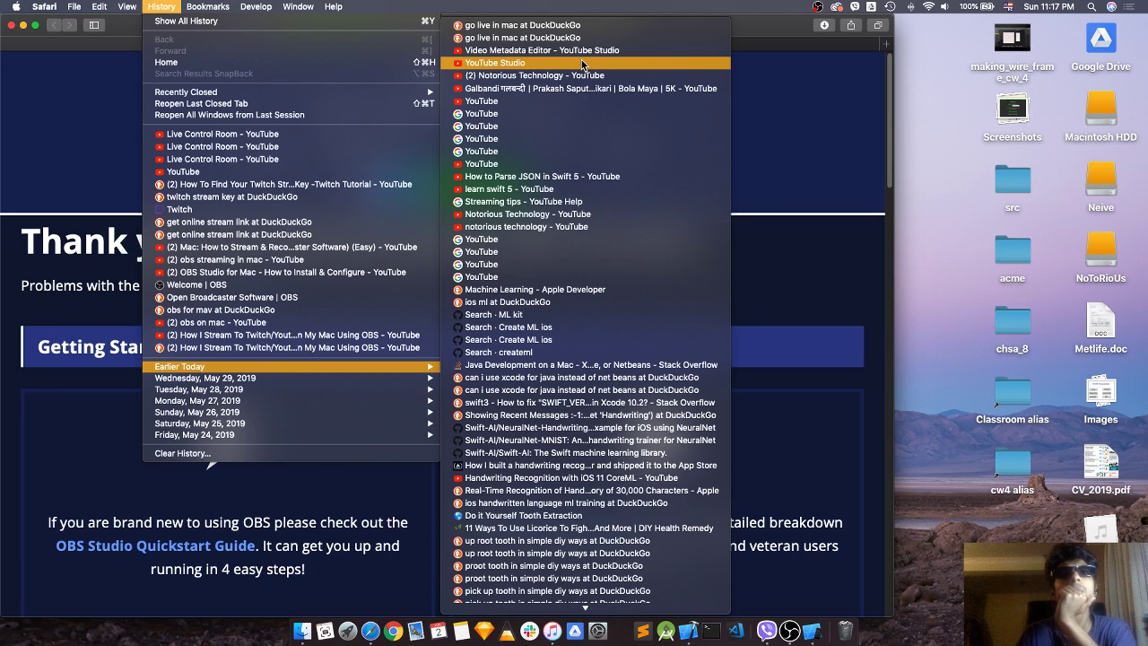
pyautogui.click(567, 331)
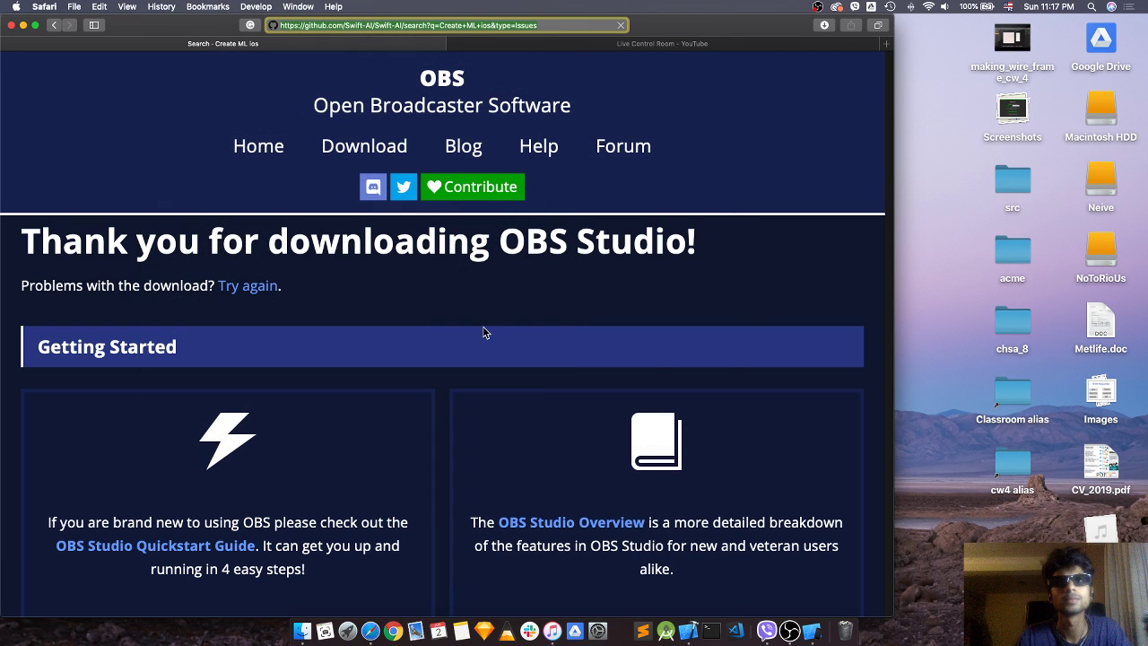
pyautogui.scroll(-1, 295, 317)
pyautogui.scroll(2, 296, 316)
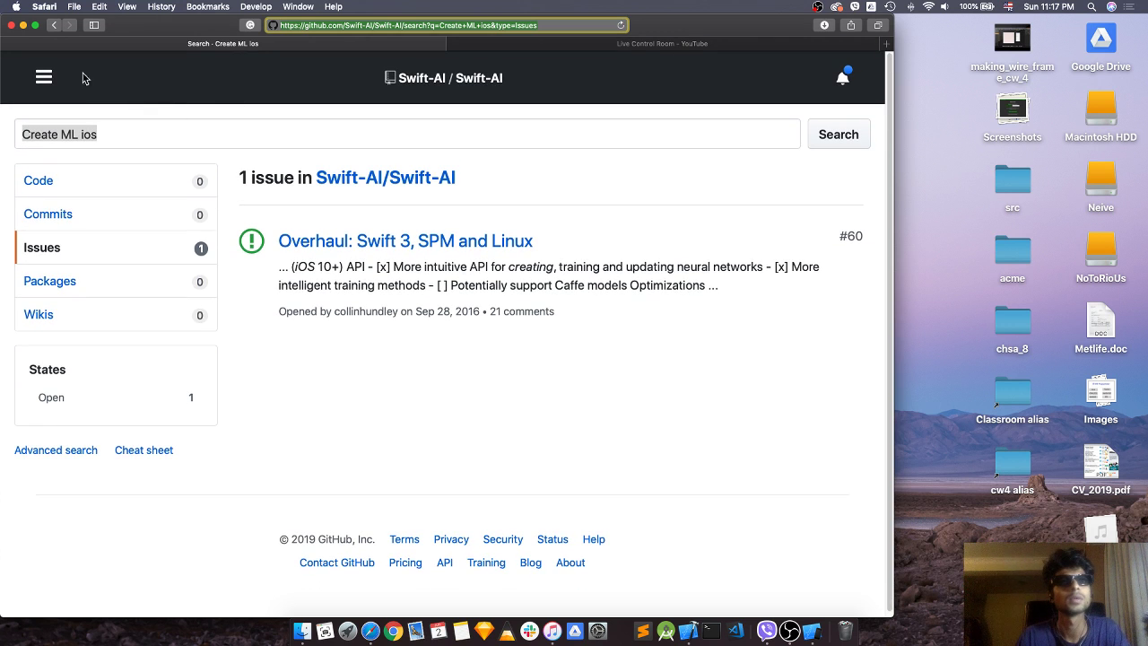
# Go to the Swift-AI organization page and open its NeuralNet-Handwriting-iOS repository
pyautogui.click(419, 86)
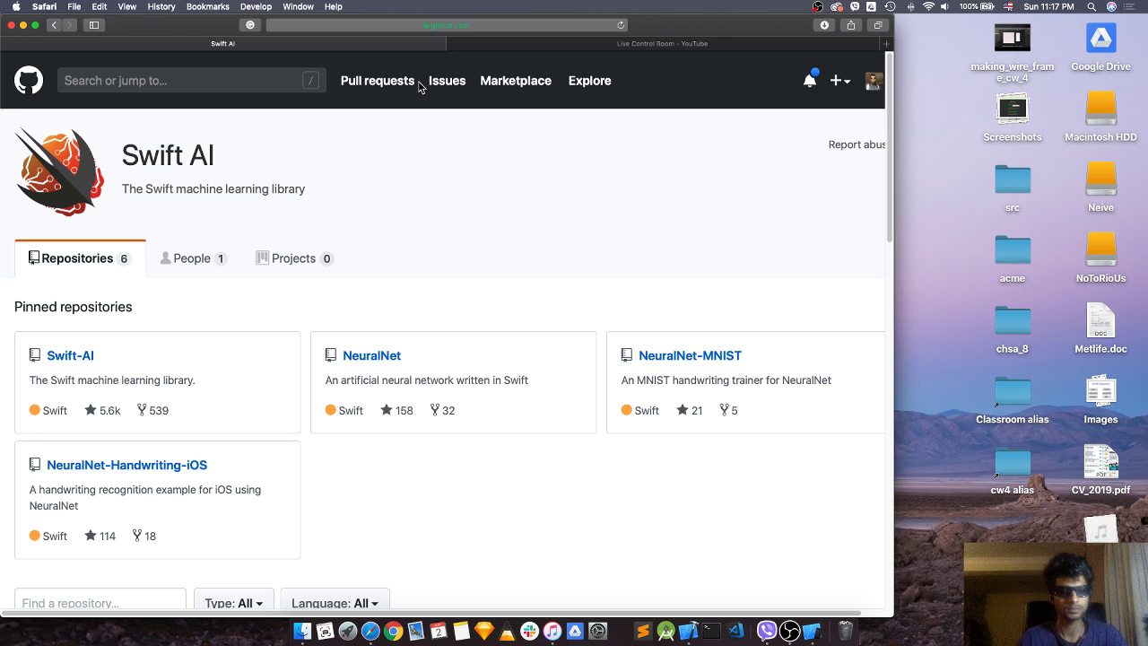
pyautogui.scroll(-1, 141, 436)
pyautogui.click(140, 434)
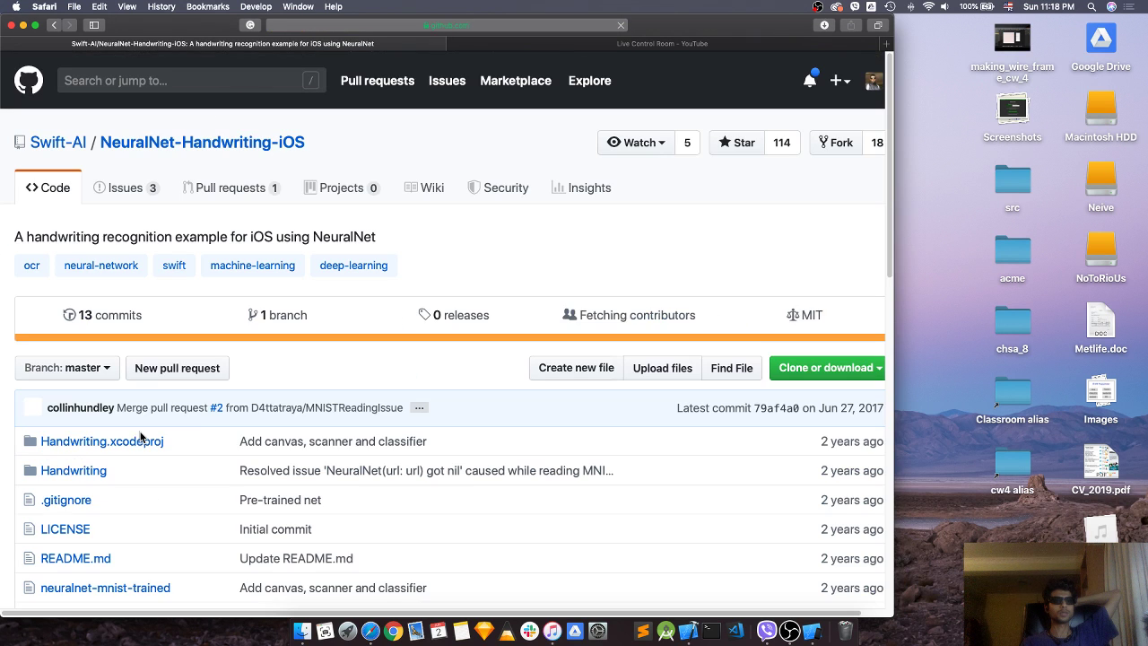
# Star the Swift-AI NeuralNet-Handwriting-iOS repository and fork it to the personal GitHub account
pyautogui.click(726, 151)
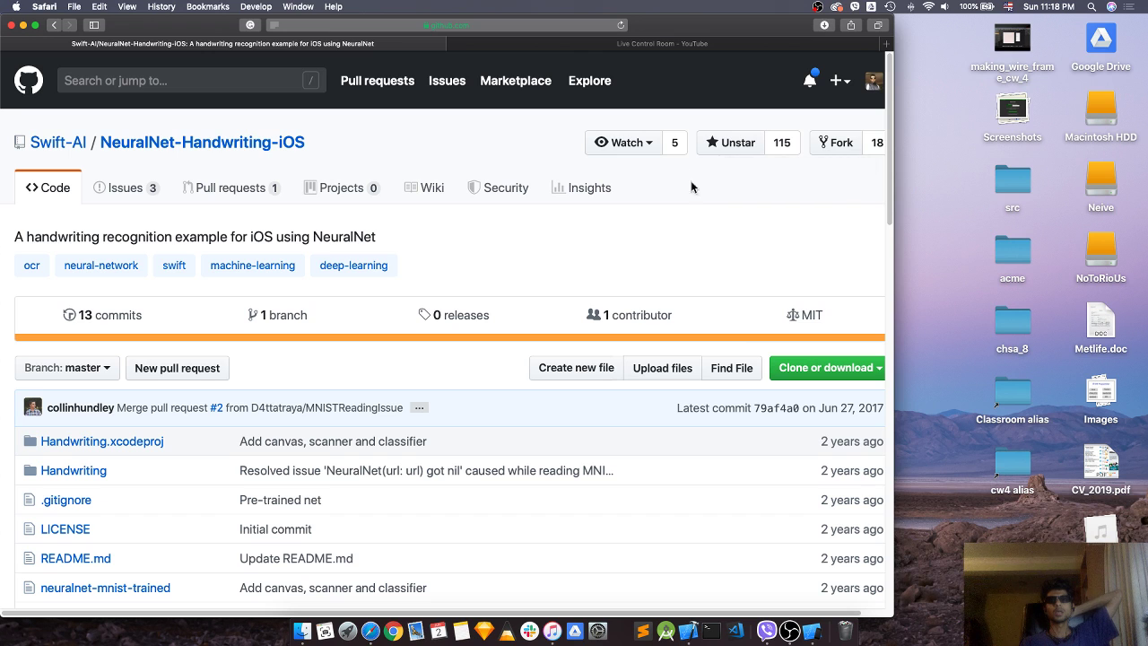
pyautogui.scroll(-10, 439, 383)
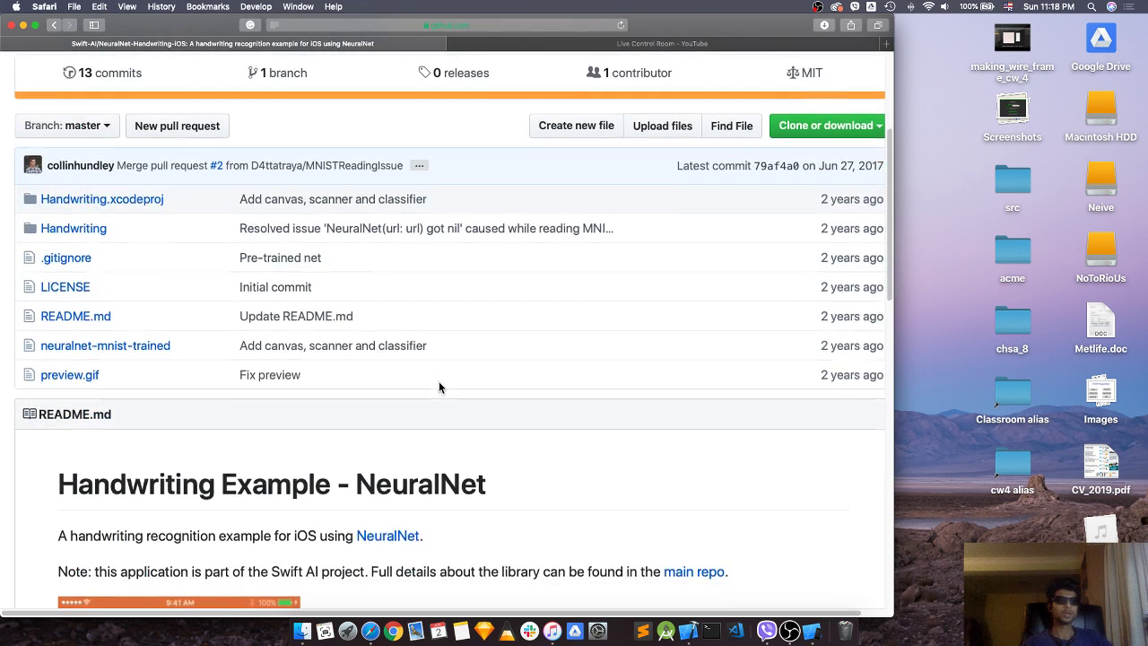
pyautogui.scroll(10, 439, 383)
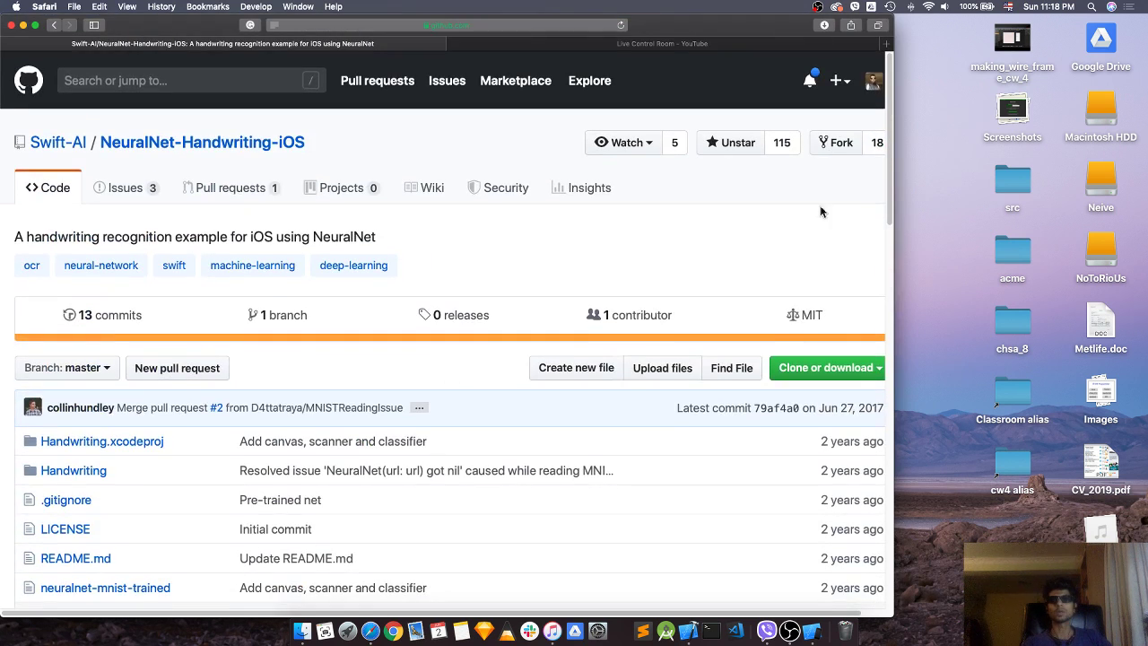
pyautogui.click(834, 144)
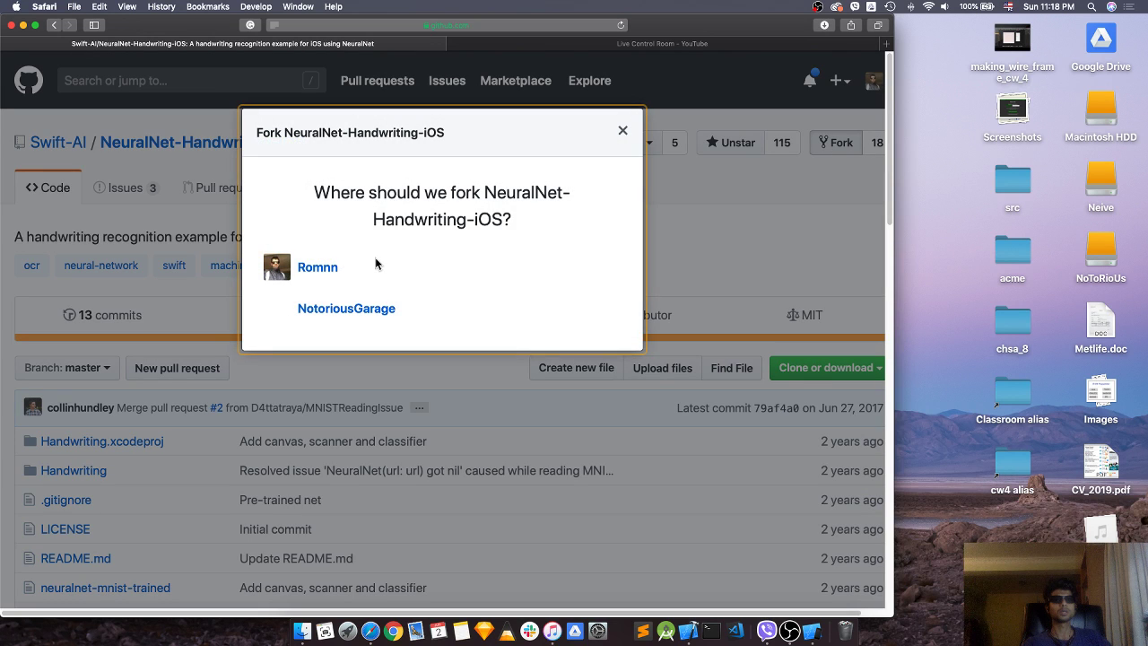
pyautogui.click(328, 273)
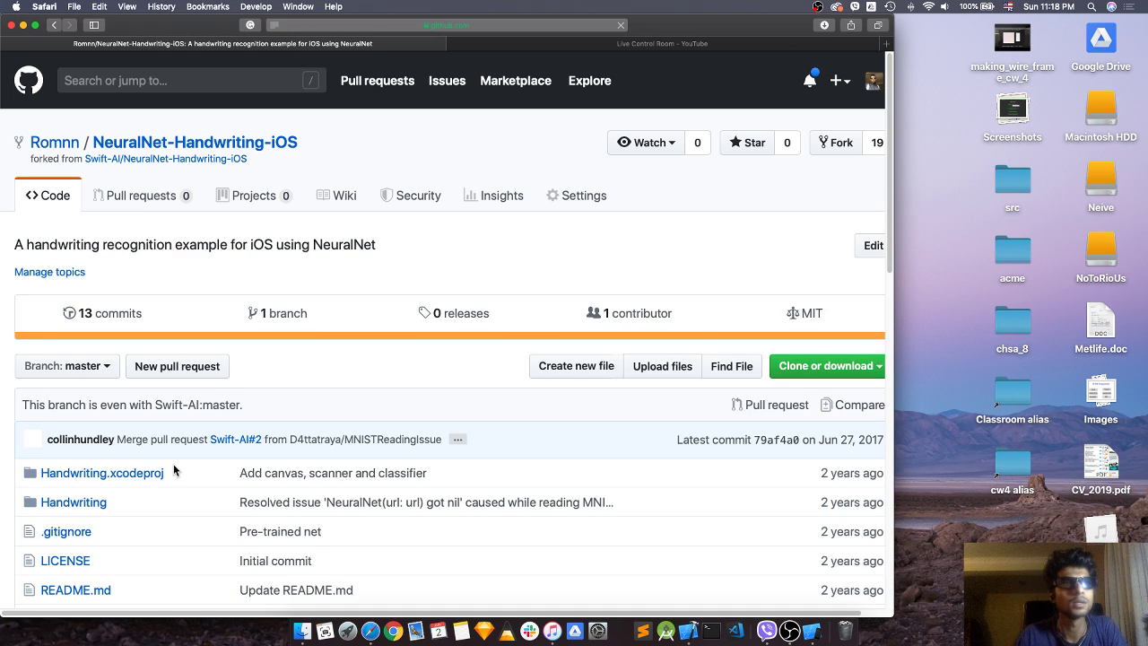
# Examine the forked repository's file list and its README preview, About and Installation sections
pyautogui.scroll(-5, 174, 466)
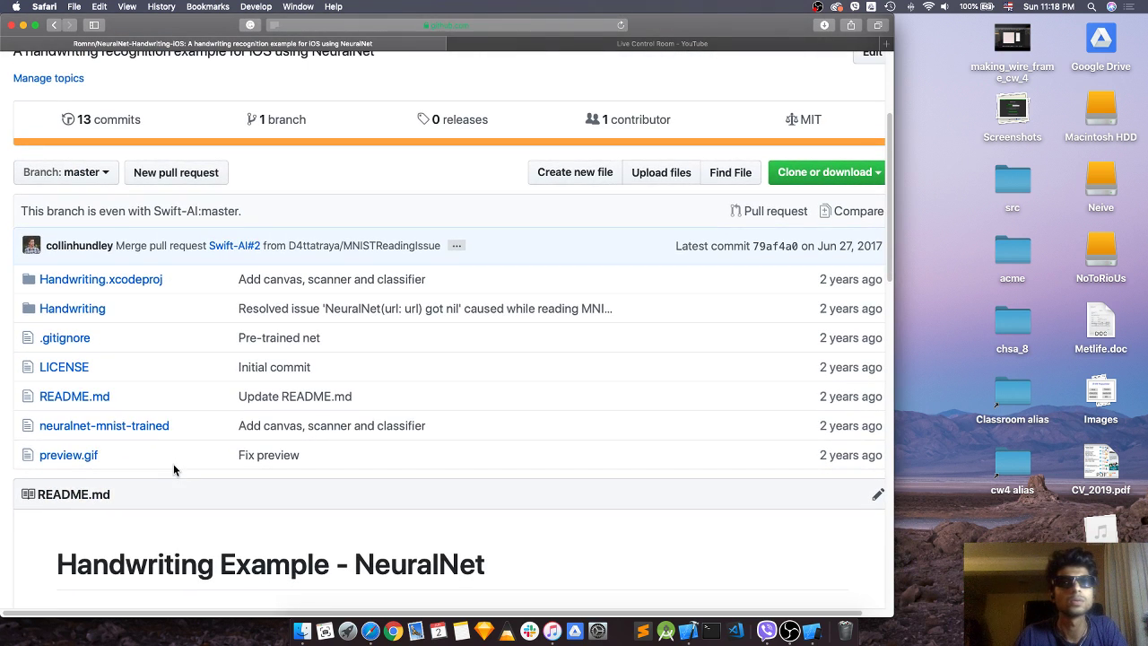
pyautogui.scroll(-2, 173, 464)
pyautogui.scroll(5, 173, 464)
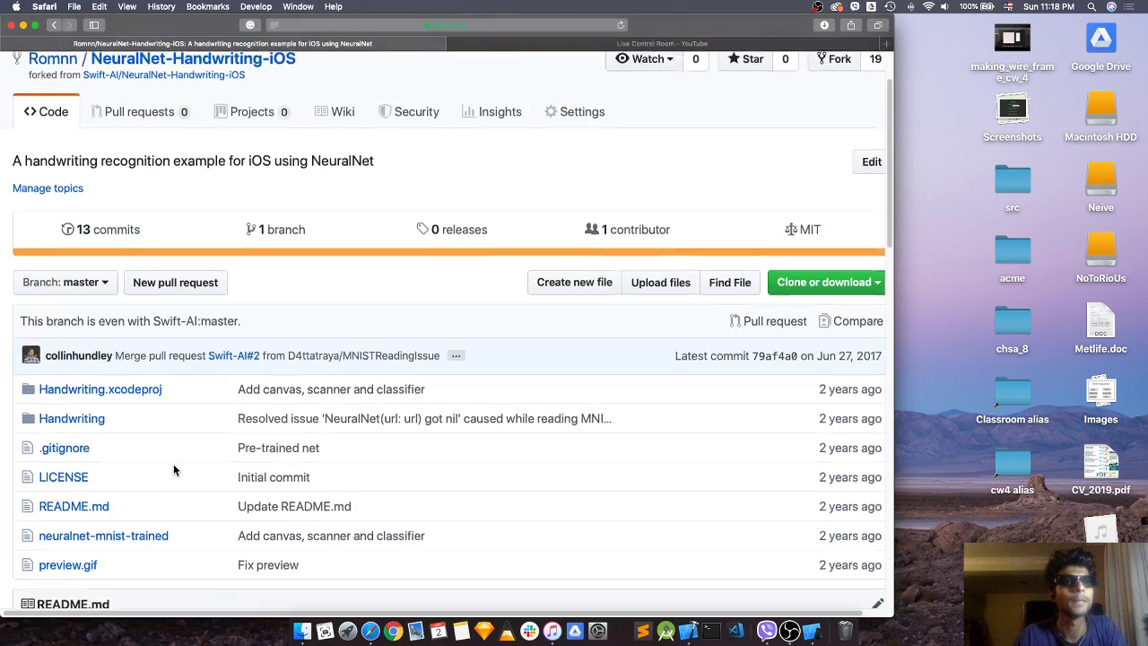
pyautogui.scroll(2, 173, 464)
pyautogui.scroll(-3, 173, 464)
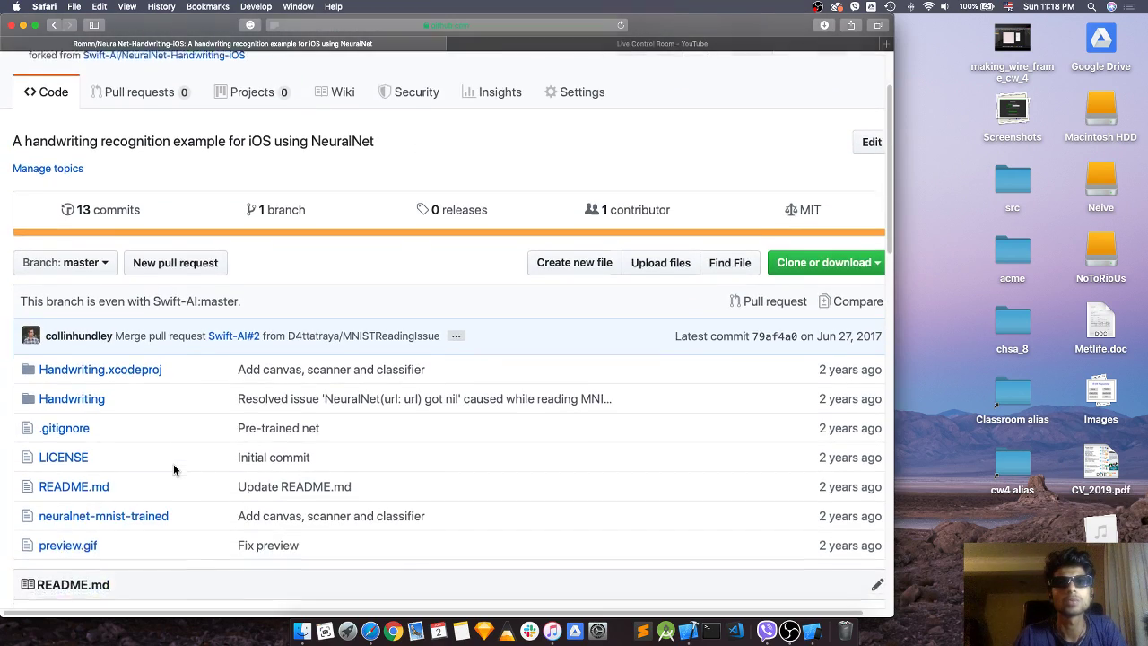
pyautogui.scroll(-3, 410, 357)
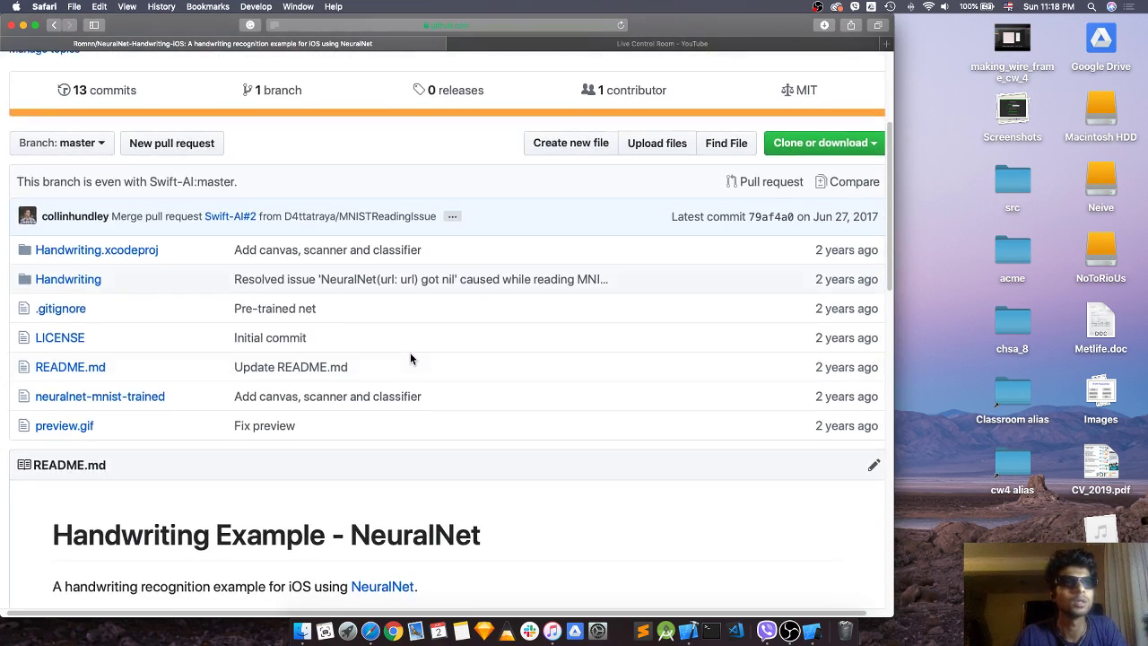
pyautogui.scroll(-15, 410, 354)
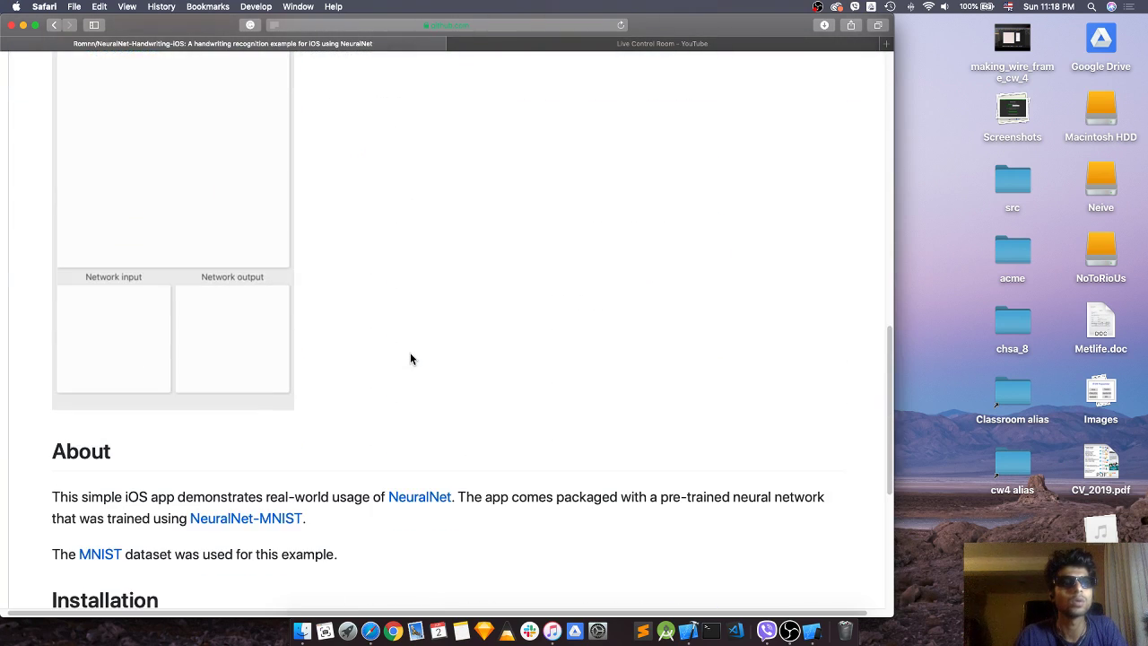
pyautogui.scroll(-3, 409, 359)
pyautogui.scroll(15, 410, 359)
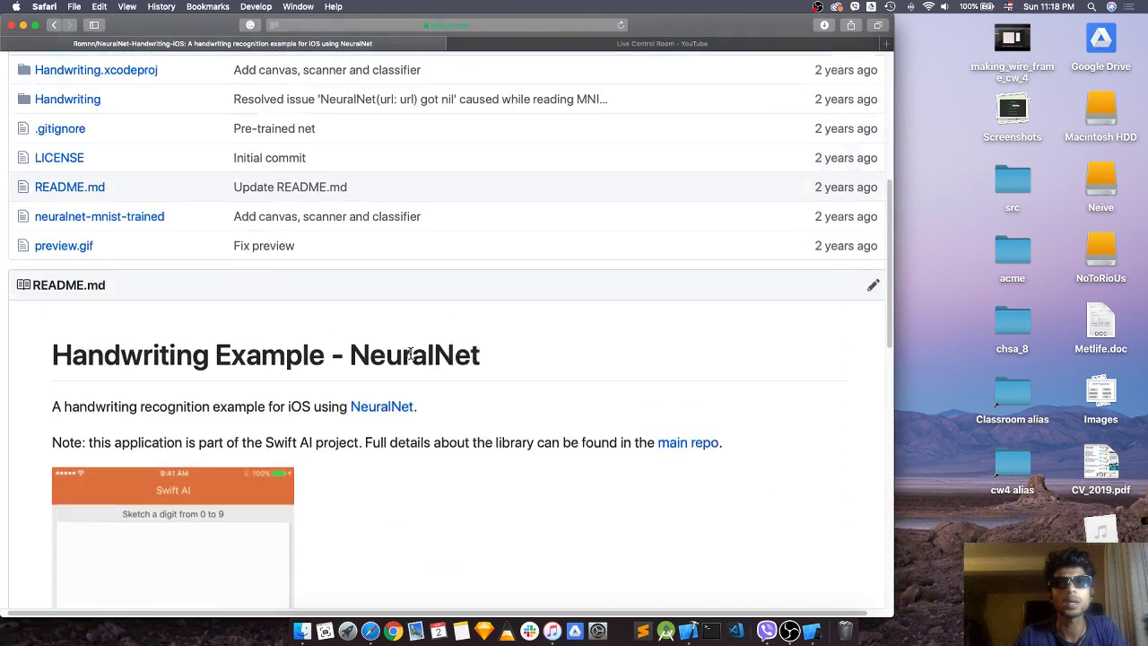
pyautogui.scroll(5, 410, 358)
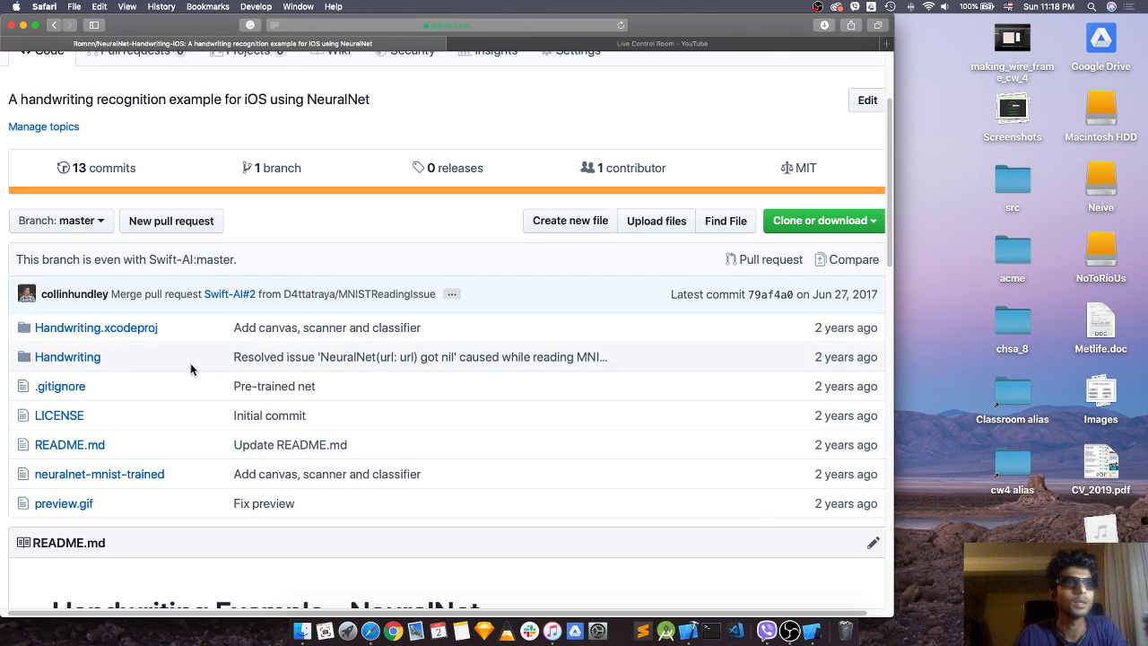
pyautogui.scroll(-6, 137, 513)
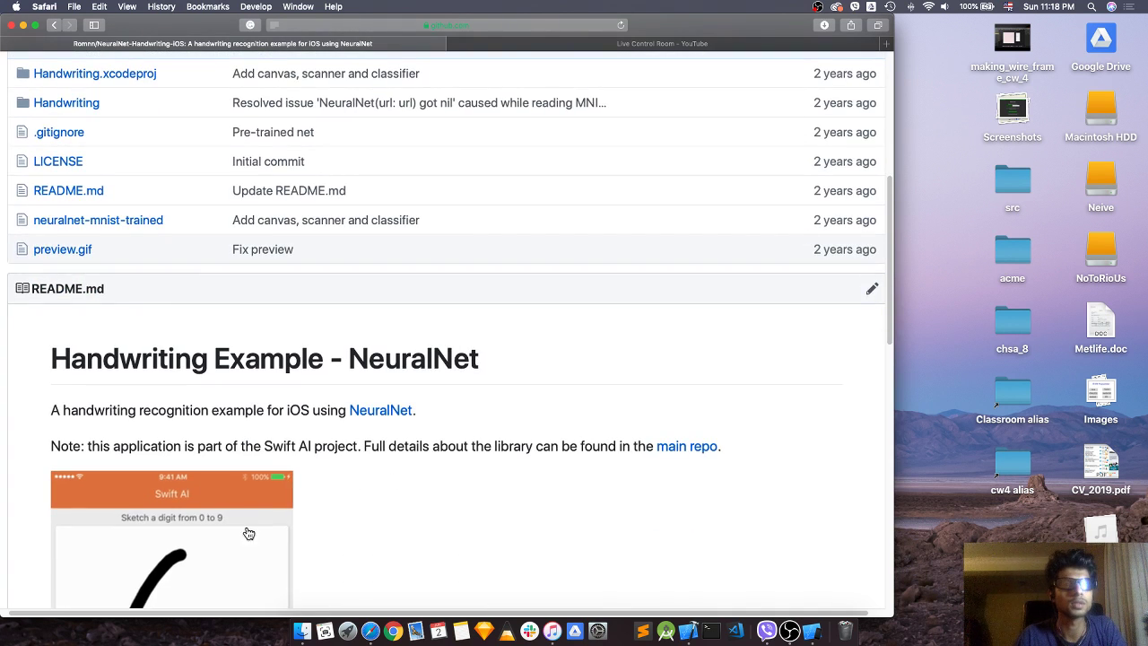
pyautogui.scroll(-10, 350, 584)
pyautogui.scroll(-3, 350, 590)
pyautogui.scroll(15, 349, 590)
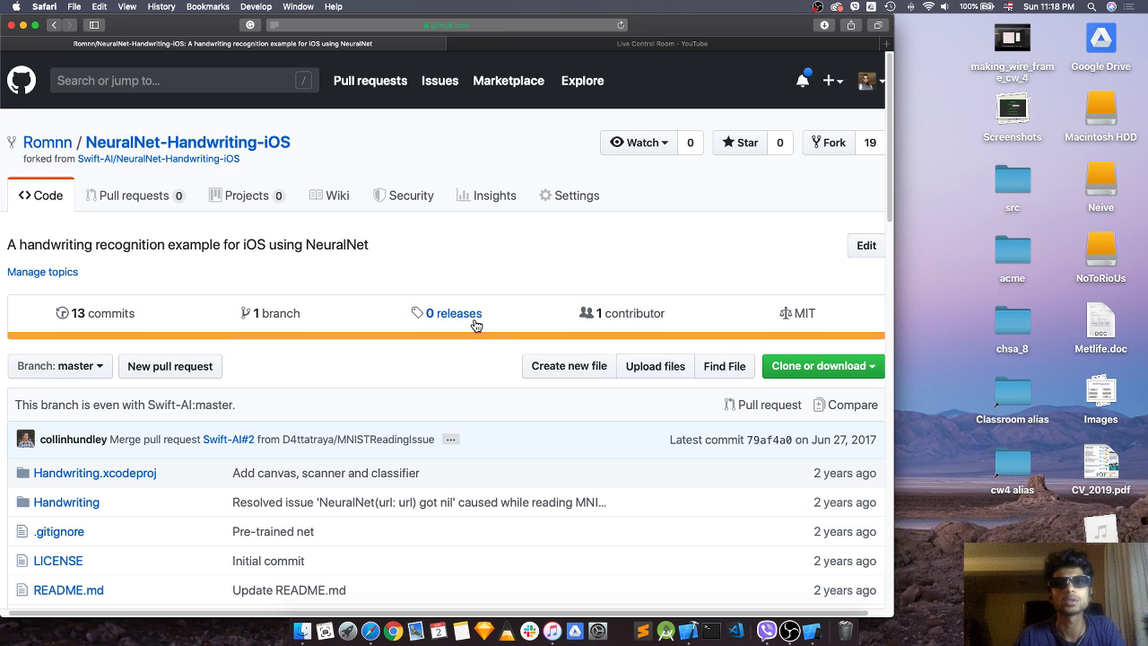
# Open the fork's file upload page and a Finder window showing the Documents folder
pyautogui.scroll(-3, 474, 323)
pyautogui.click(652, 264)
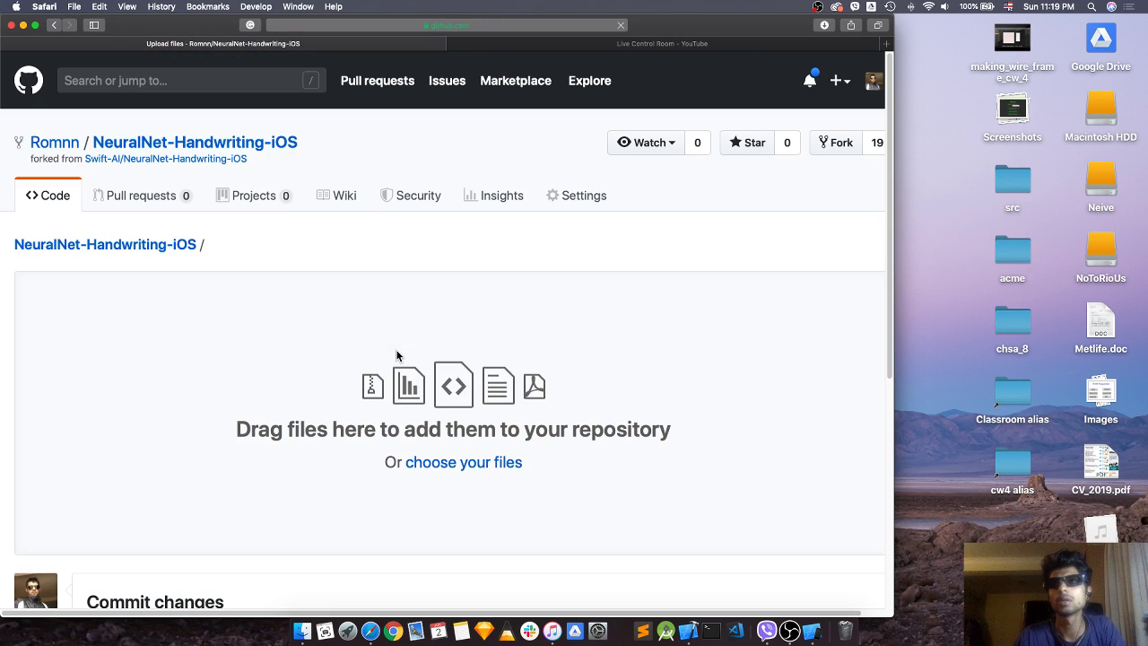
pyautogui.click(302, 630)
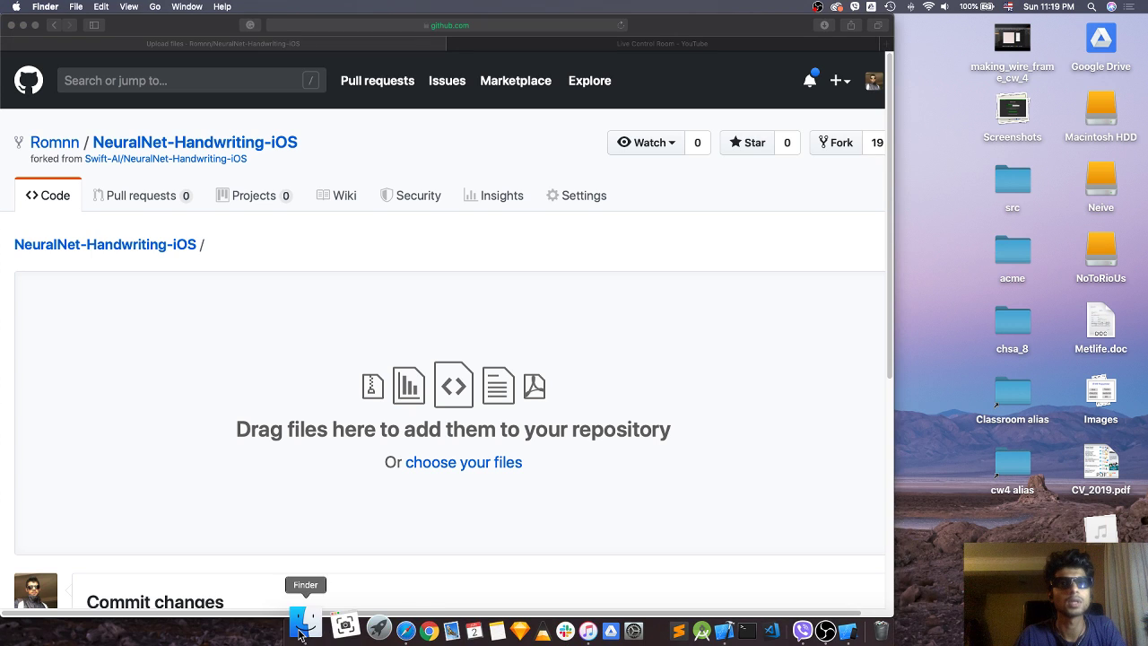
pyautogui.click(182, 330)
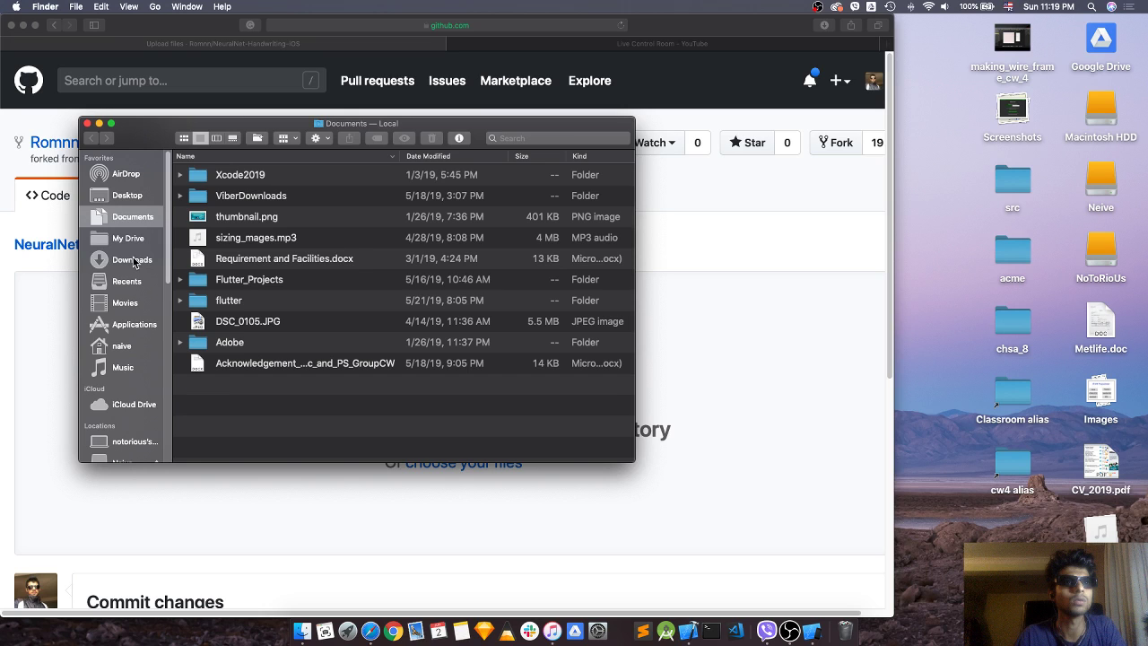
# Close the Finder window and switch back to MainView.swift in Xcode
pyautogui.press('super+w')
pyautogui.click(689, 631)
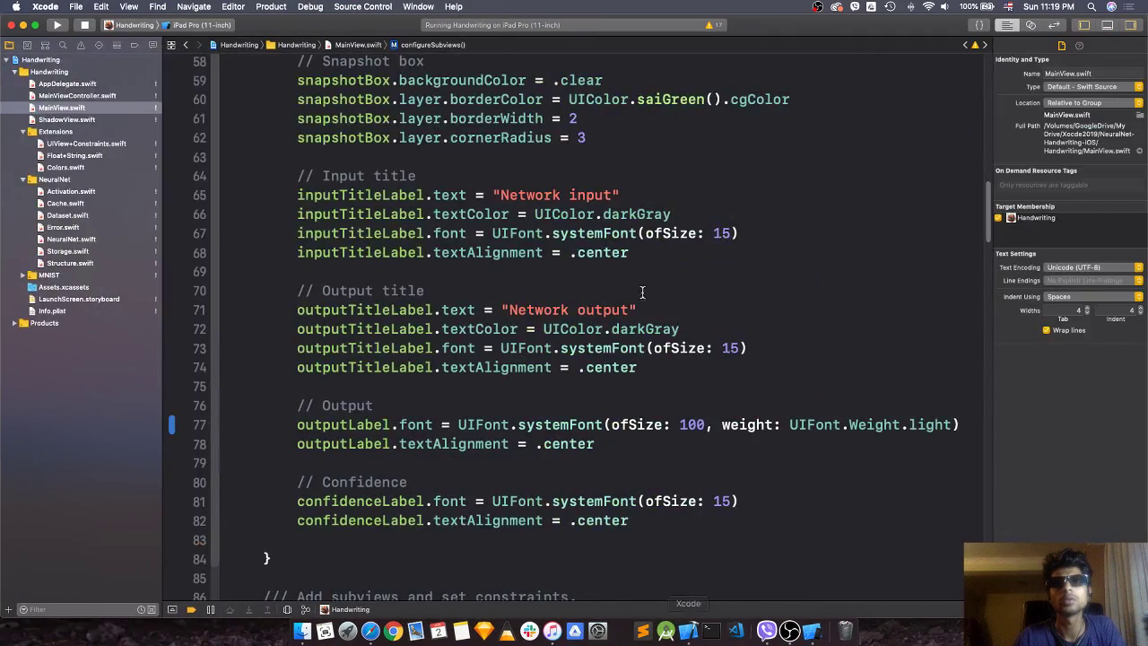
# Reveal AppDelegate.swift from the Xcode project in Finder, look through the Handwriting folder's files, and close the Finder window
pyautogui.click(76, 7)
pyautogui.click(72, 6)
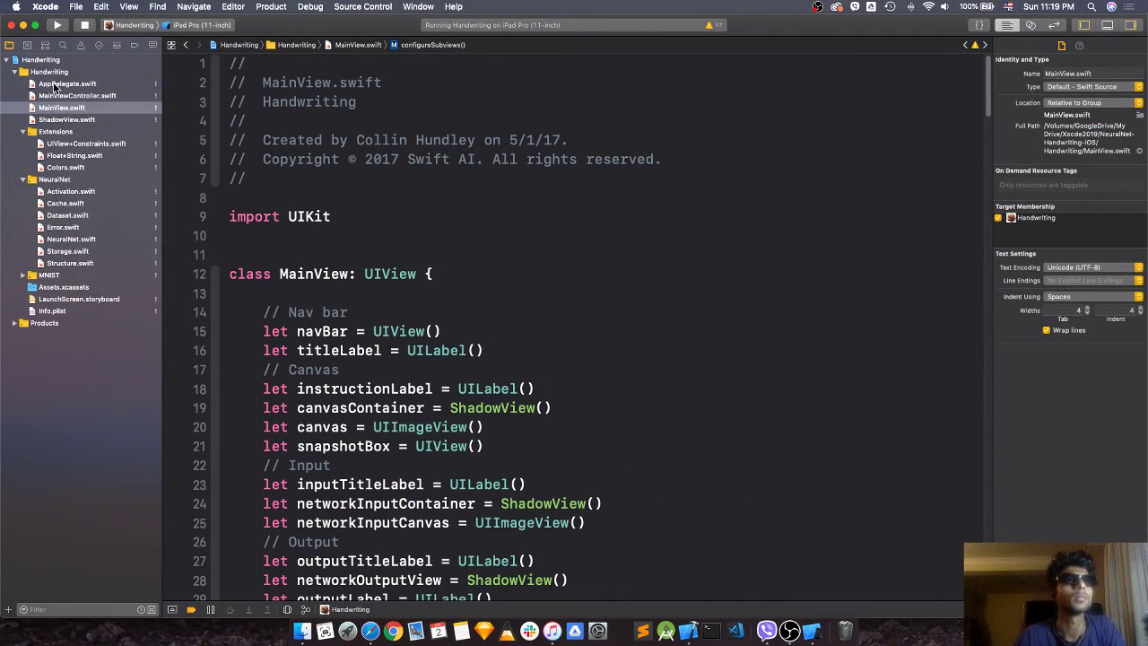
pyautogui.click(54, 85)
pyautogui.rightClick(52, 86)
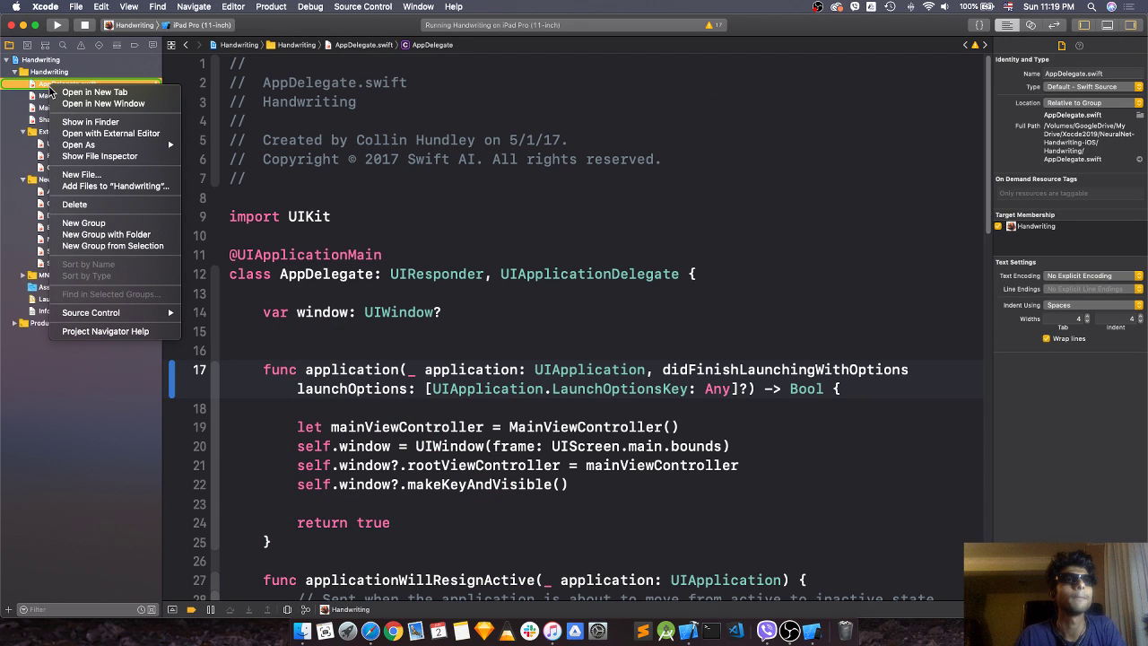
pyautogui.click(348, 174)
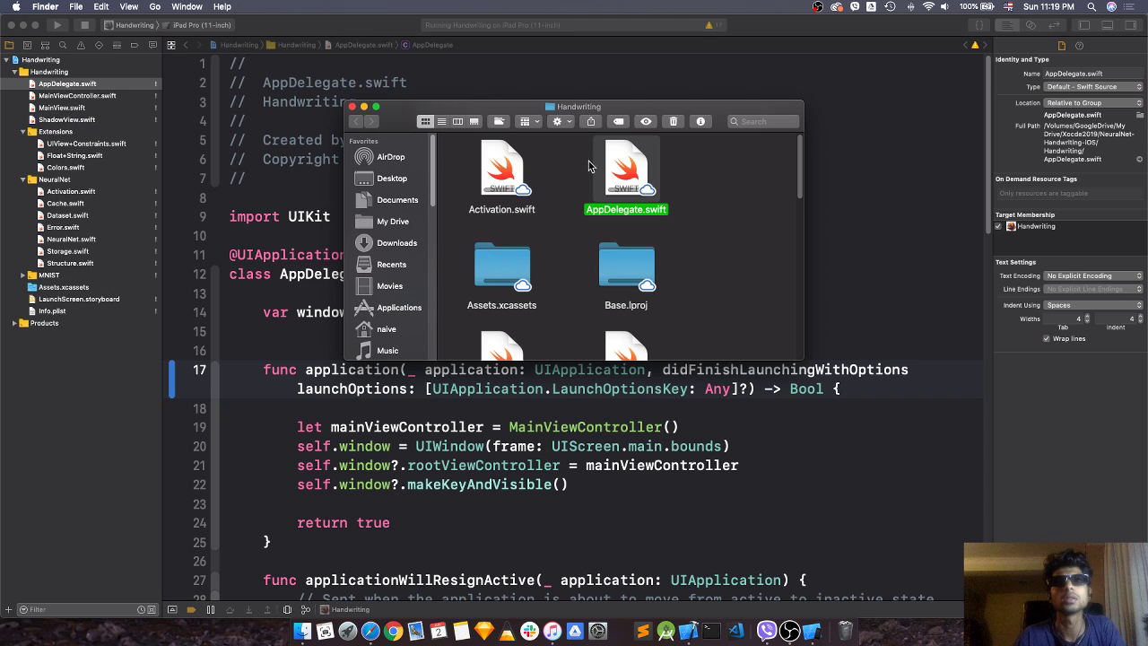
pyautogui.scroll(-10, 569, 231)
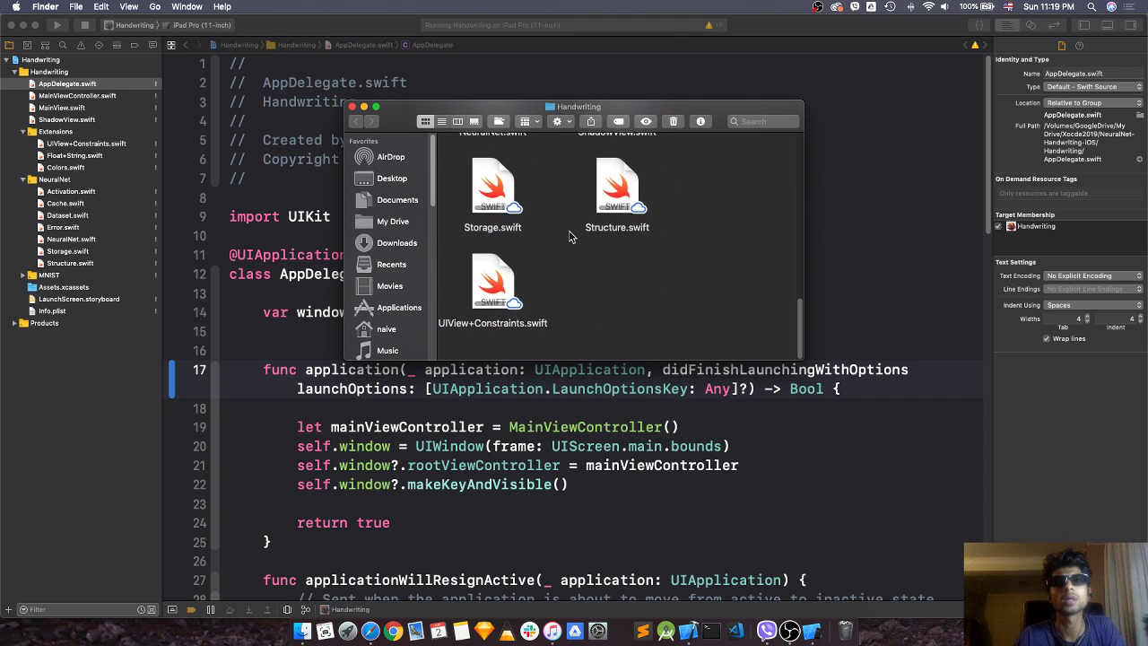
pyautogui.scroll(10, 570, 235)
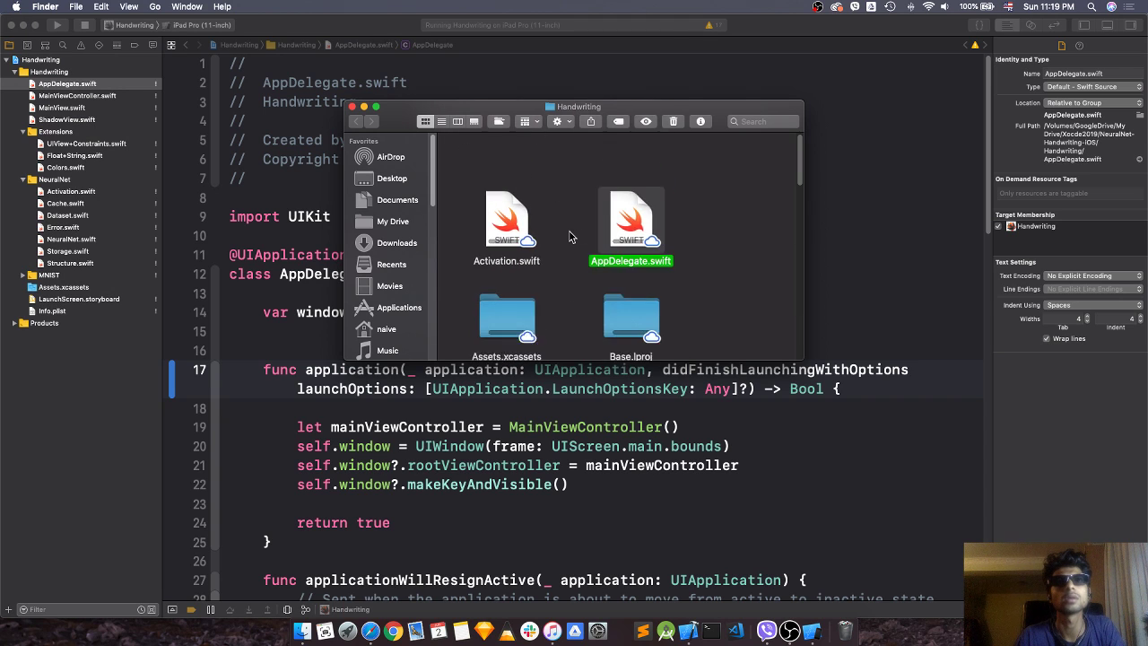
pyautogui.click(352, 105)
# Return to the GitHub upload page and browse in Finder to NeuralNet-Handwriting-iOS inside My Drive's Xocde2019 folder
pyautogui.hotkey('ctrl', 'Left')
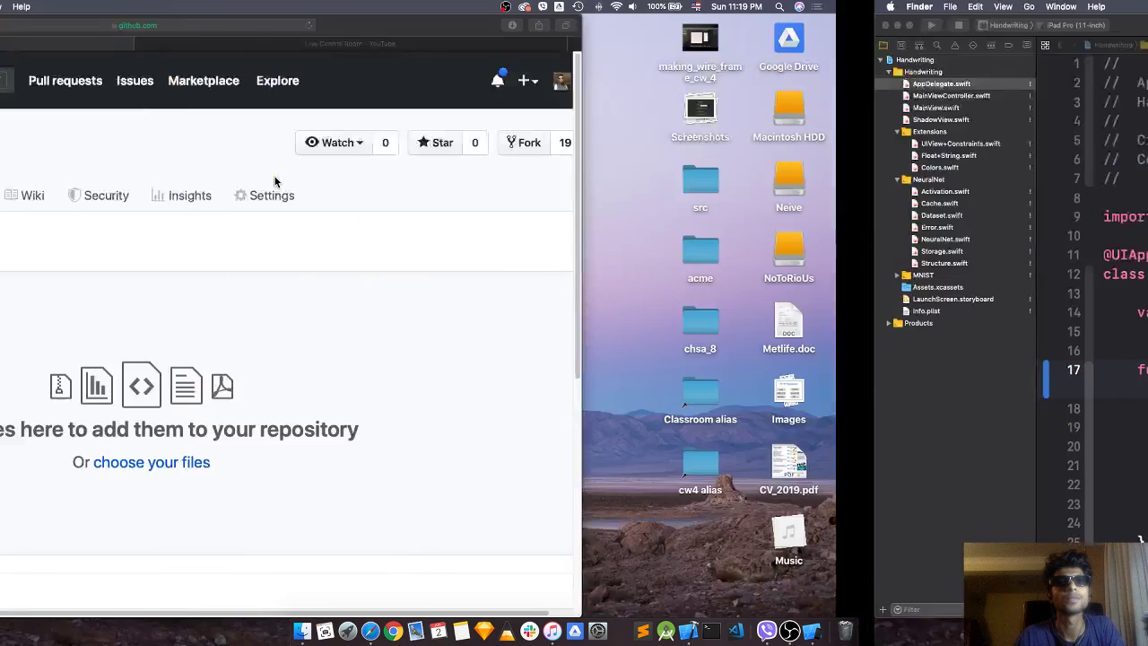
pyautogui.click(302, 631)
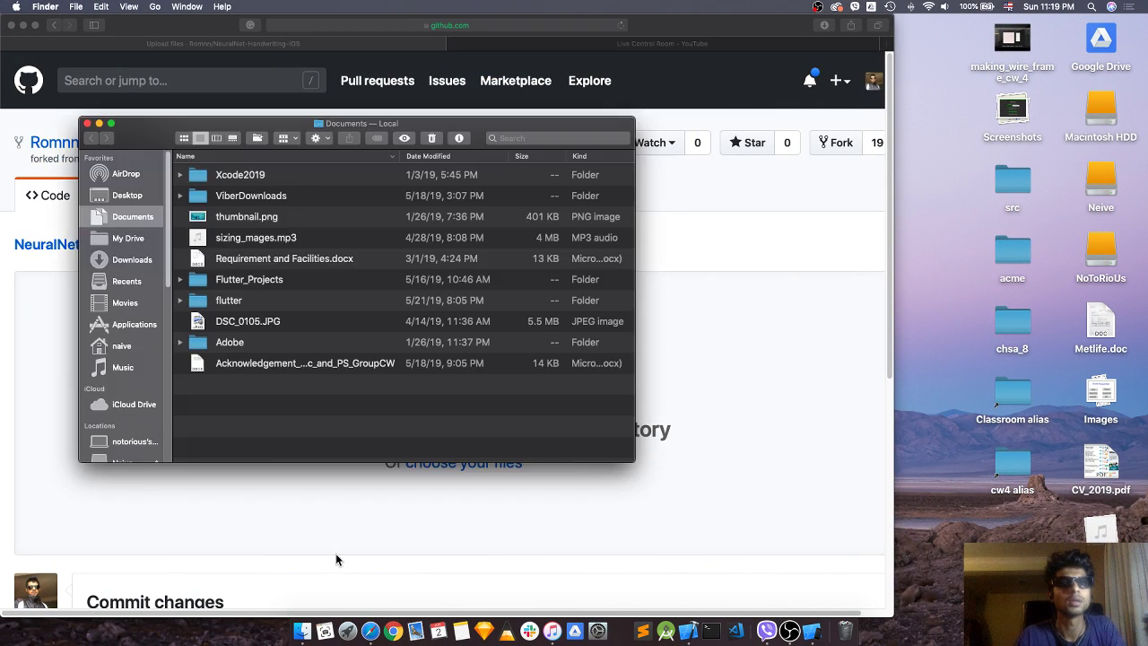
pyautogui.click(119, 239)
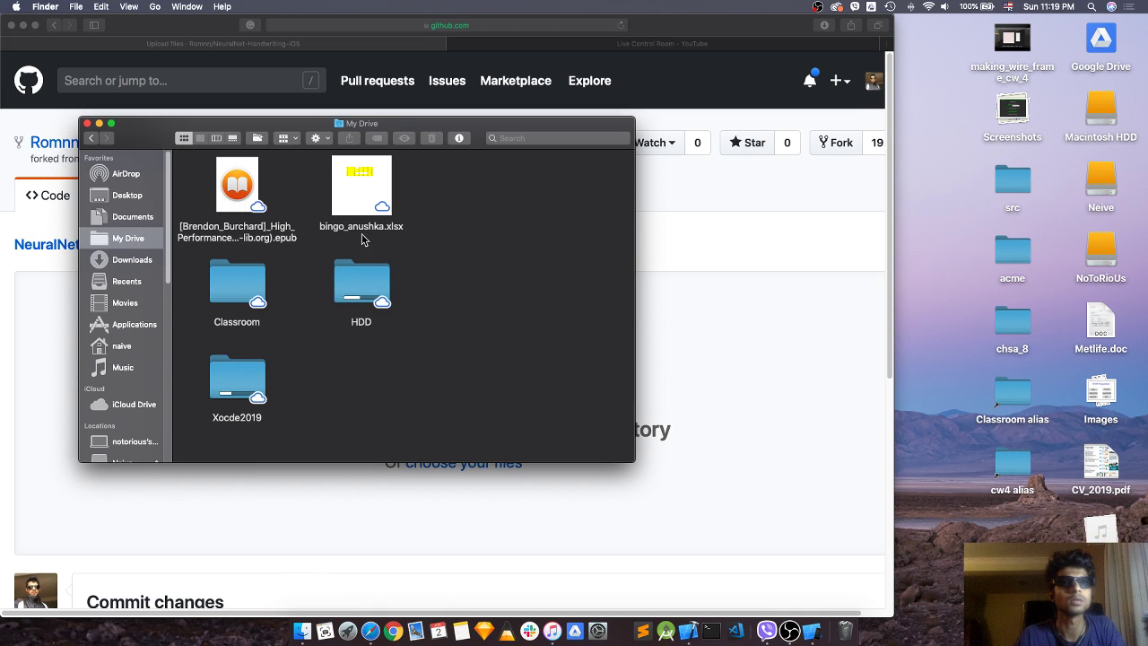
pyautogui.doubleClick(244, 373)
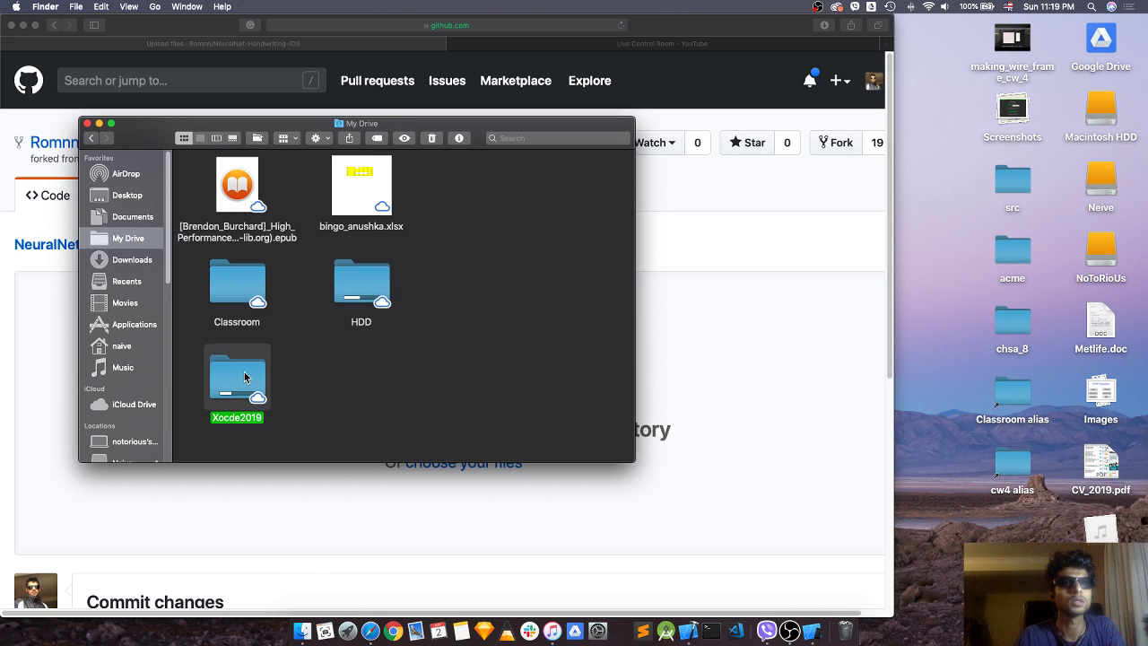
pyautogui.doubleClick(229, 180)
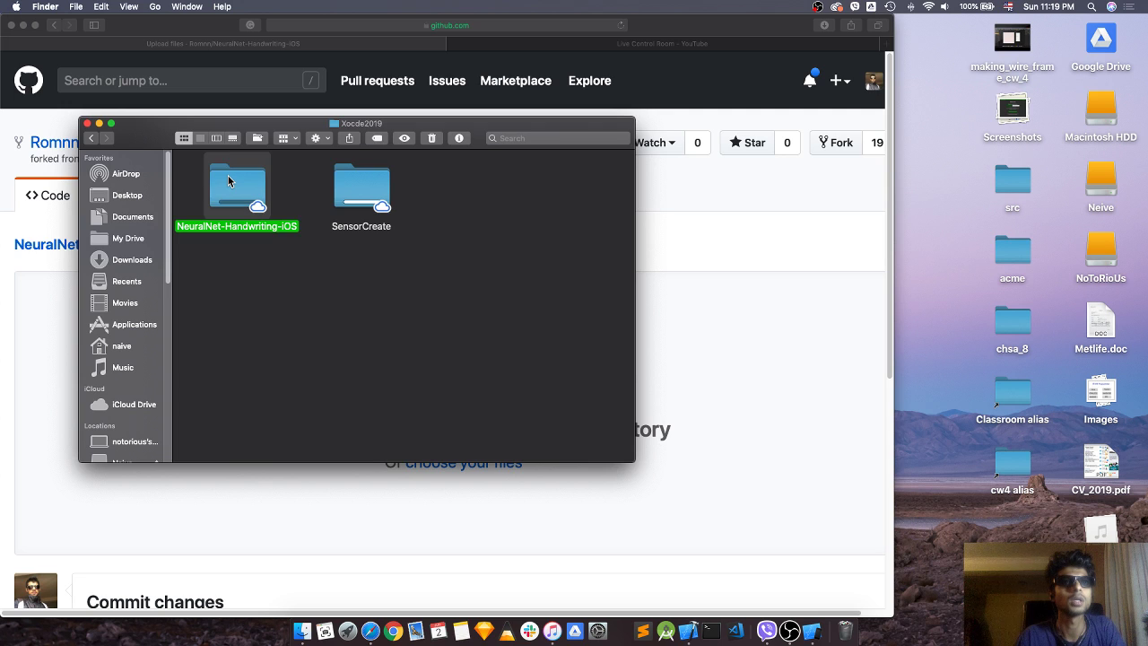
# Try to add the whole NeuralNet-Handwriting-iOS folder to the fork's upload page
pyautogui.click(90, 139)
pyautogui.moveTo(239, 188); pyautogui.dragTo(182, 545)
pyautogui.click(353, 494)
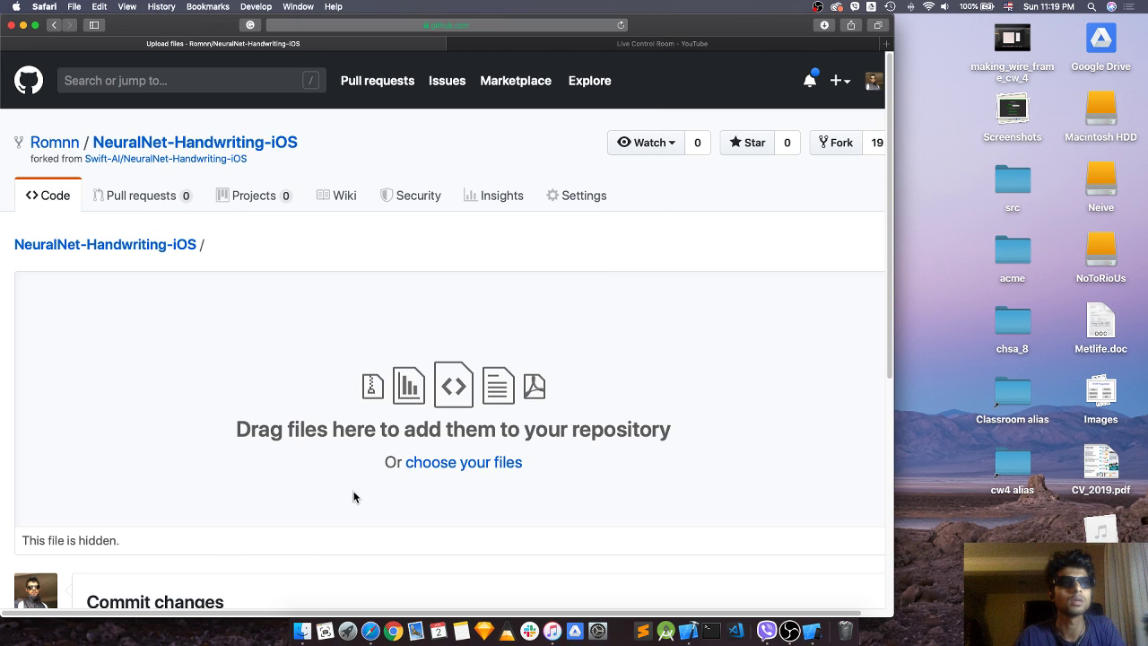
pyautogui.scroll(-1, 527, 326)
pyautogui.scroll(-3, 527, 326)
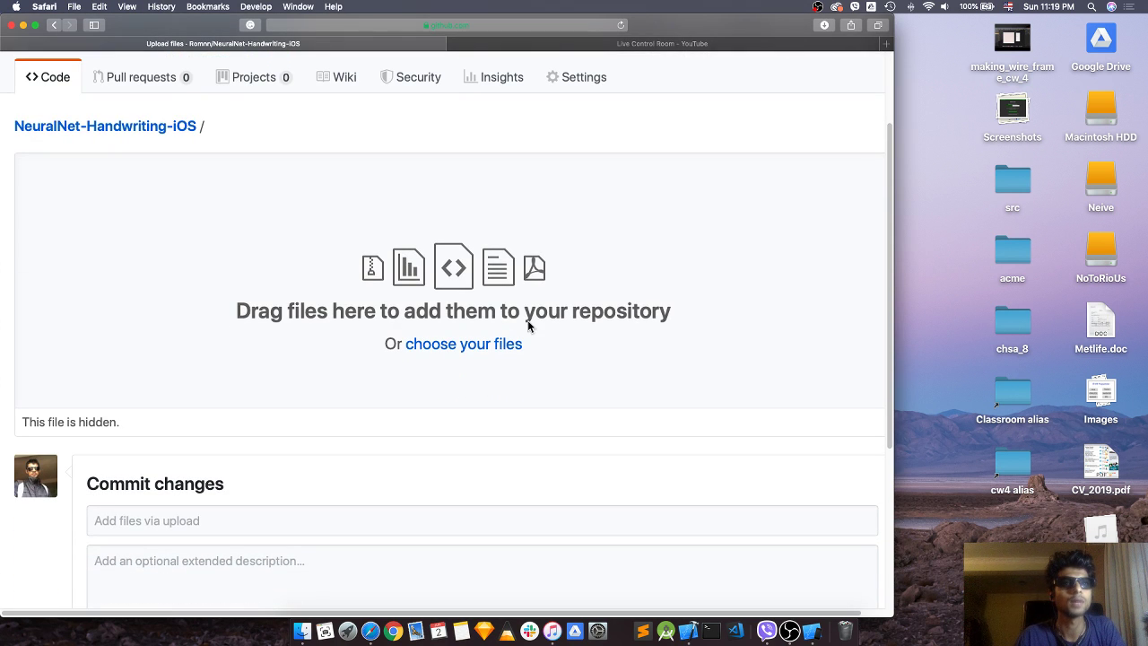
# Open the NeuralNet-Handwriting-iOS folder beside the browser and try to add Handwriting.xcodeproj to the fork's upload page
pyautogui.hotkey('ctrl', 'Up')
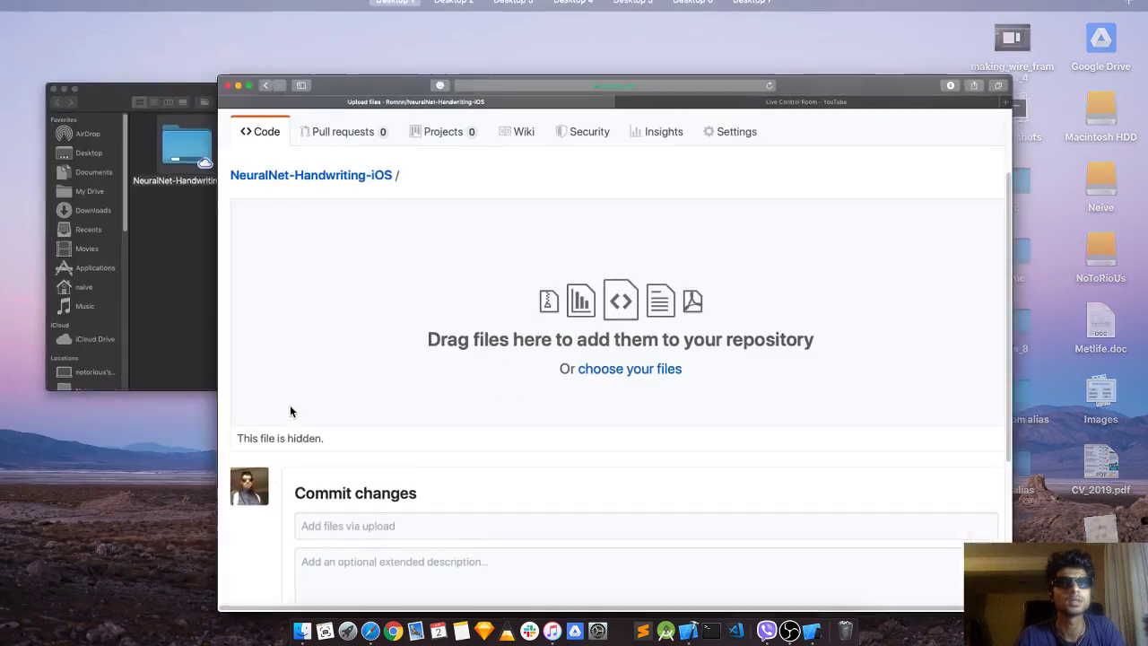
pyautogui.click(259, 245)
pyautogui.doubleClick(237, 184)
pyautogui.moveTo(108, 132); pyautogui.dragTo(529, 125)
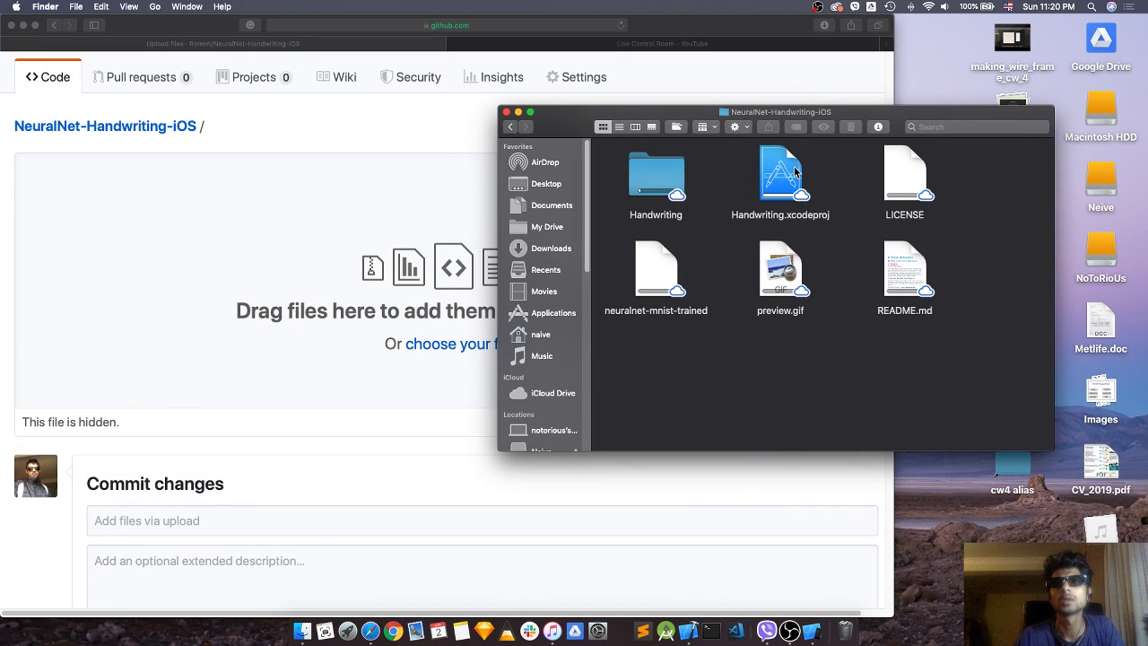
pyautogui.moveTo(783, 170); pyautogui.dragTo(247, 308)
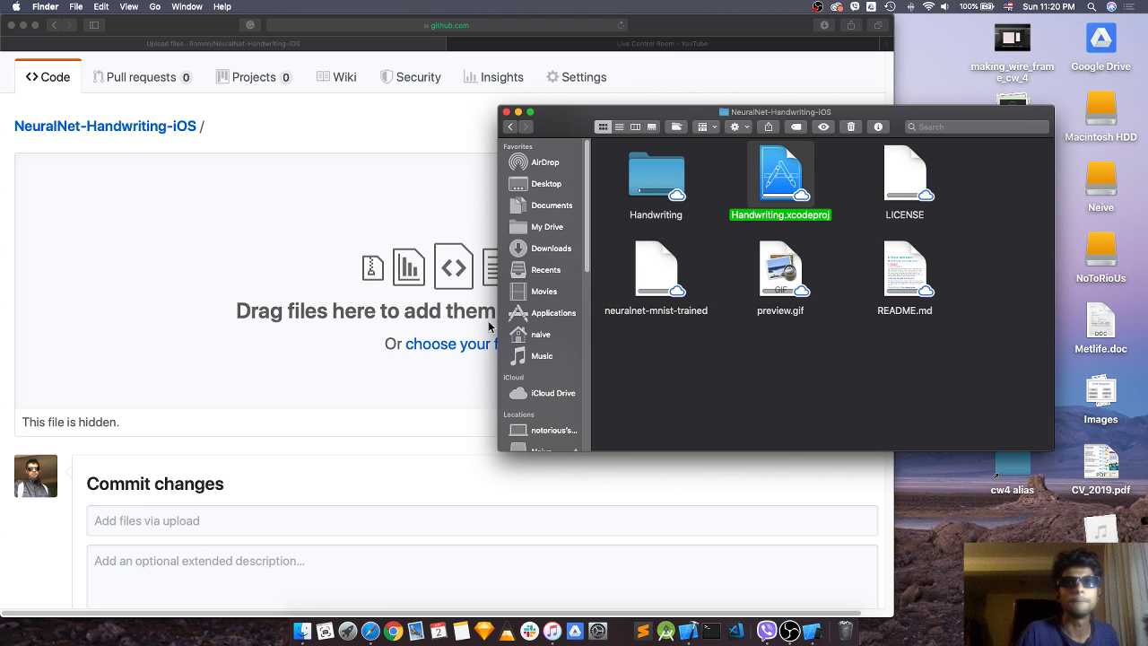
pyautogui.scroll(3, 308, 309)
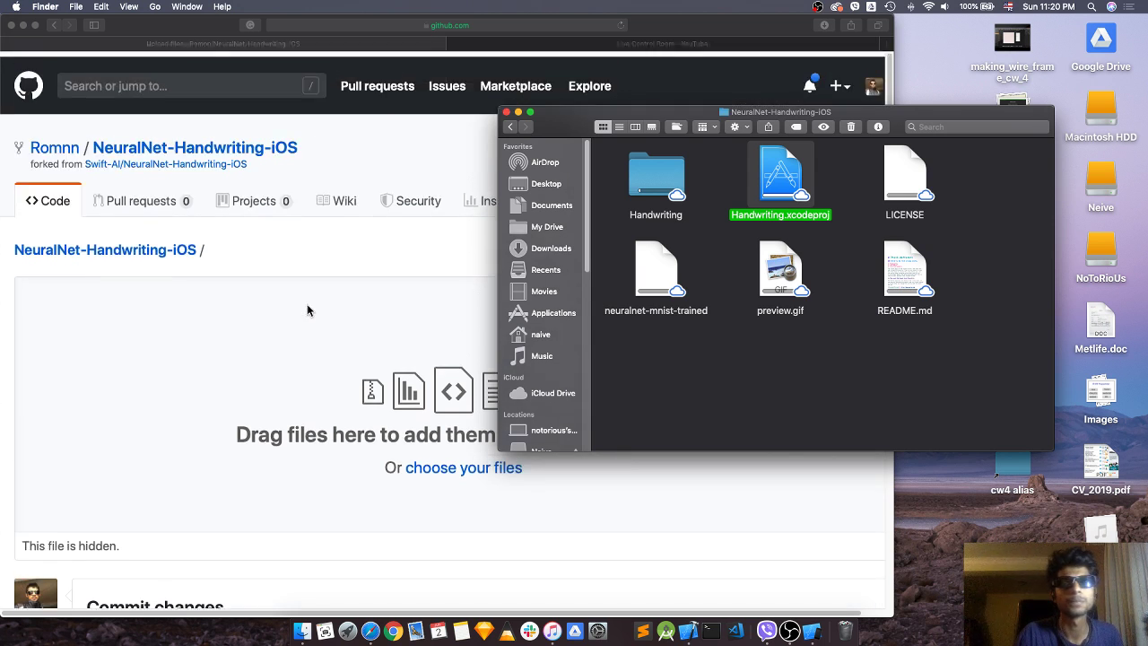
pyautogui.scroll(-4, 308, 311)
pyautogui.click(228, 301)
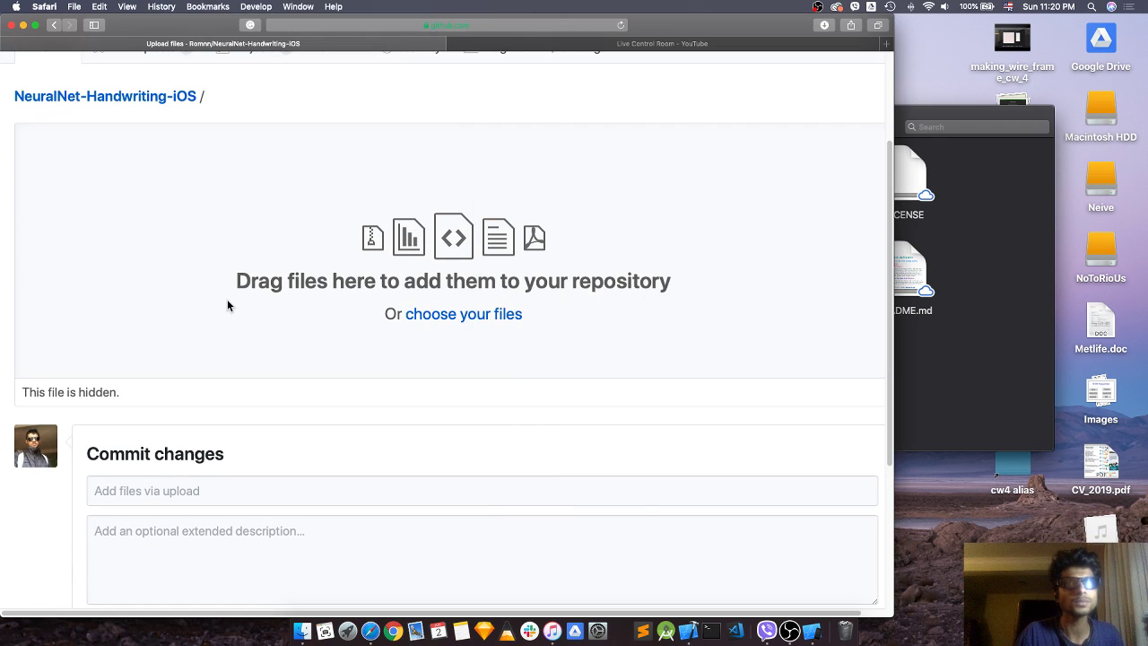
# Look inside the Handwriting and Xocde2019 folders in Finder and reopen the NeuralNet-Handwriting-iOS folder
pyautogui.click(948, 318)
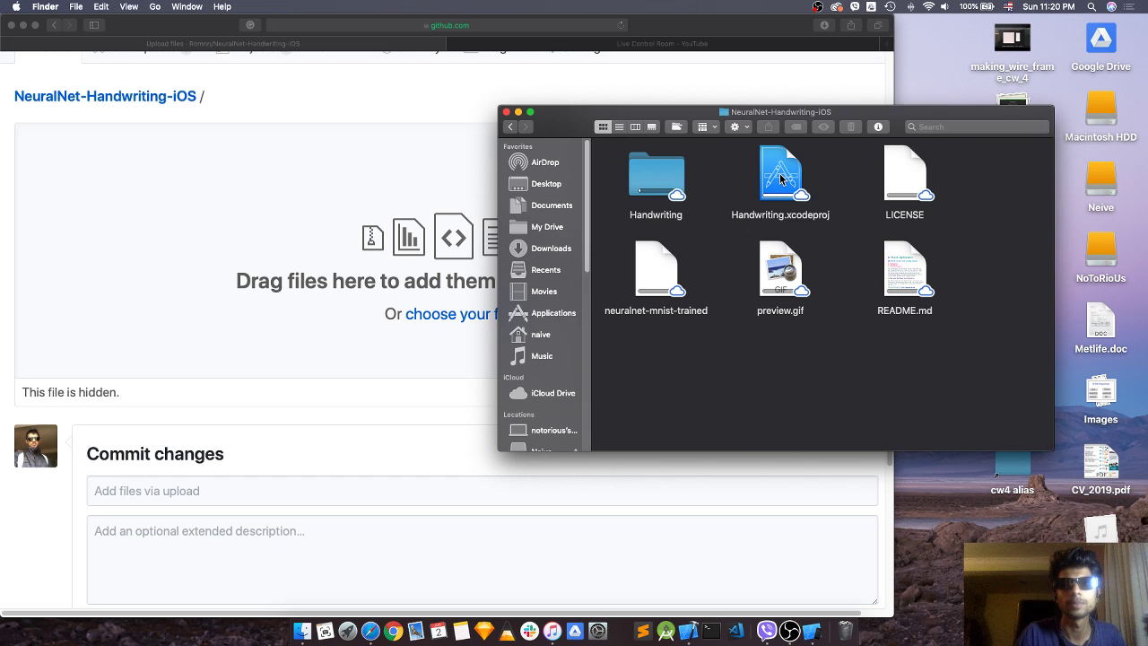
pyautogui.doubleClick(647, 188)
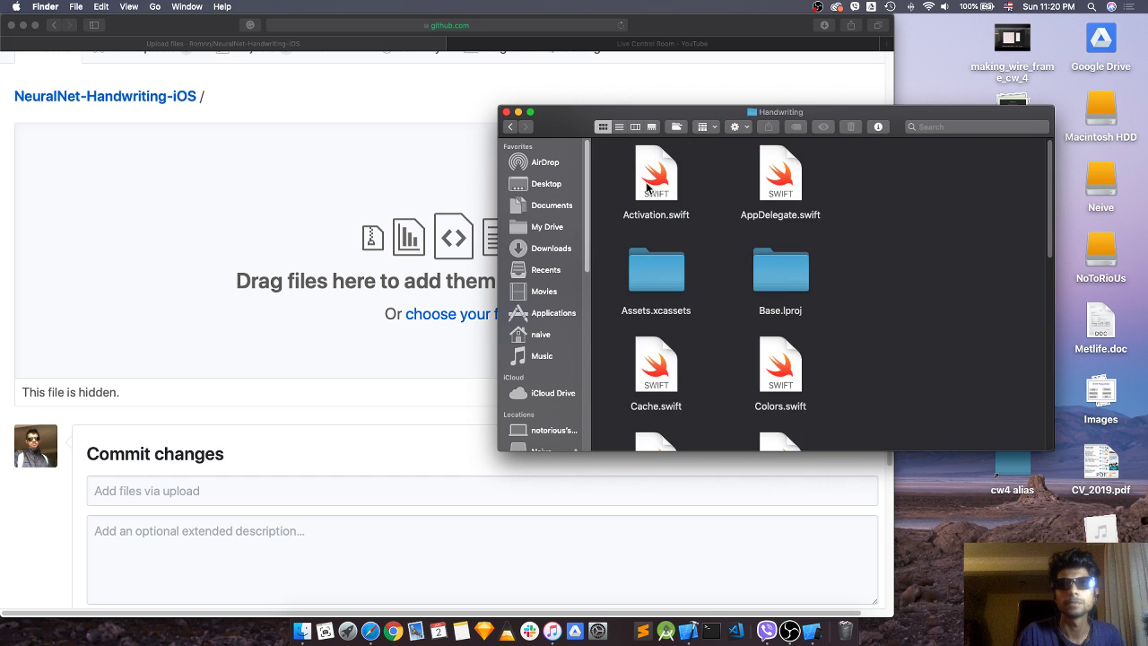
pyautogui.click(510, 126)
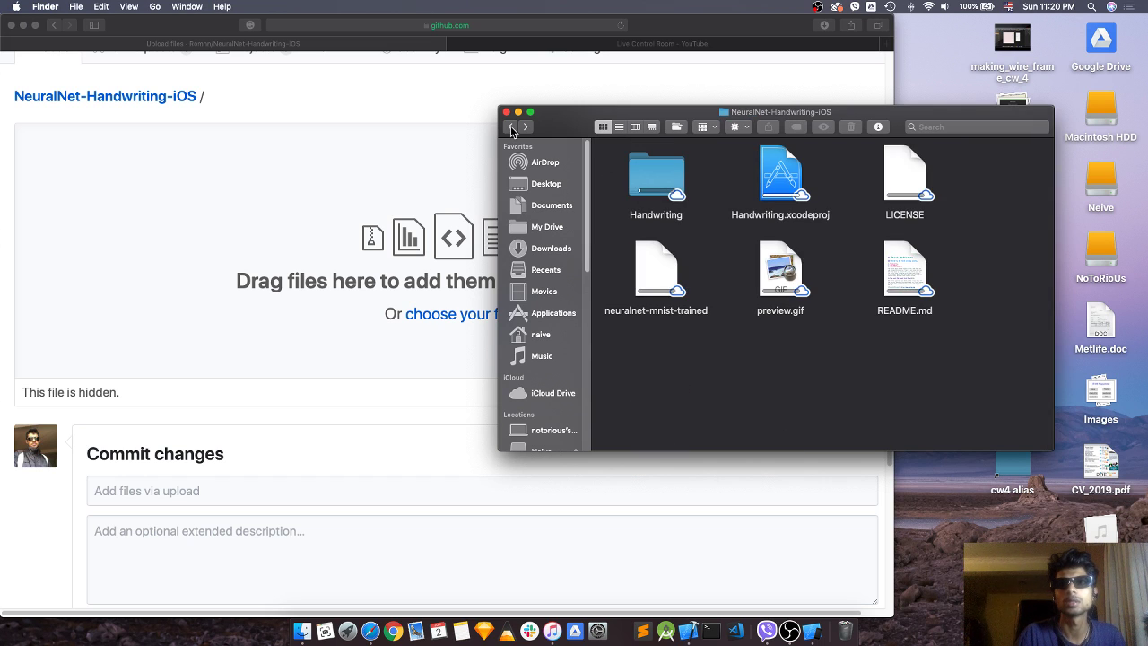
pyautogui.click(510, 127)
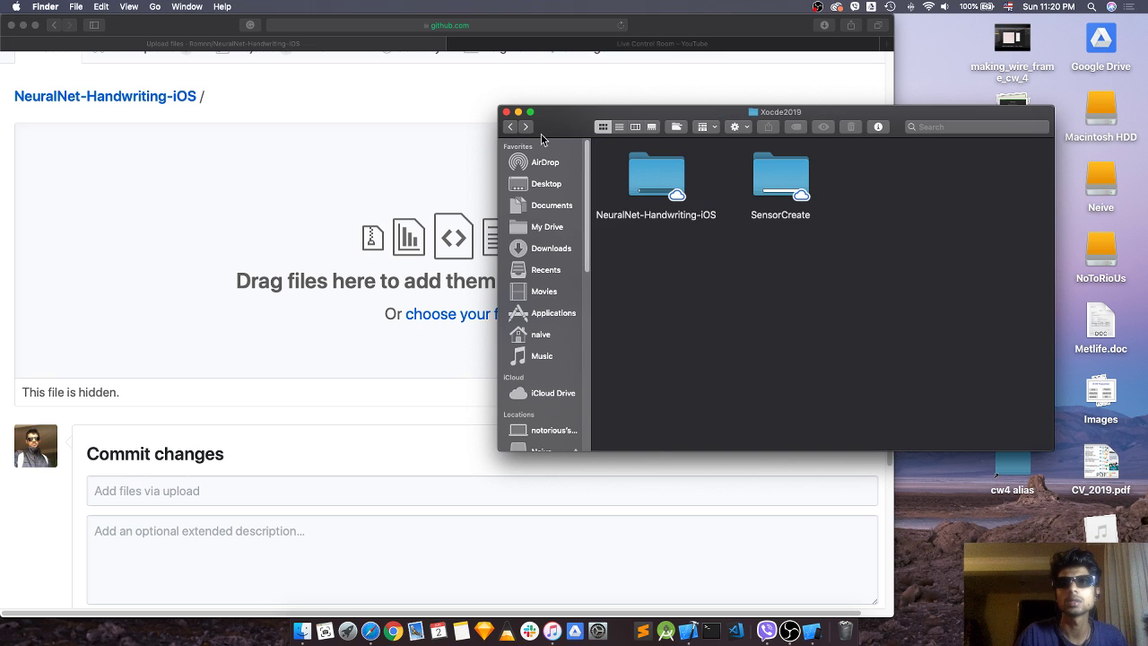
pyautogui.doubleClick(651, 181)
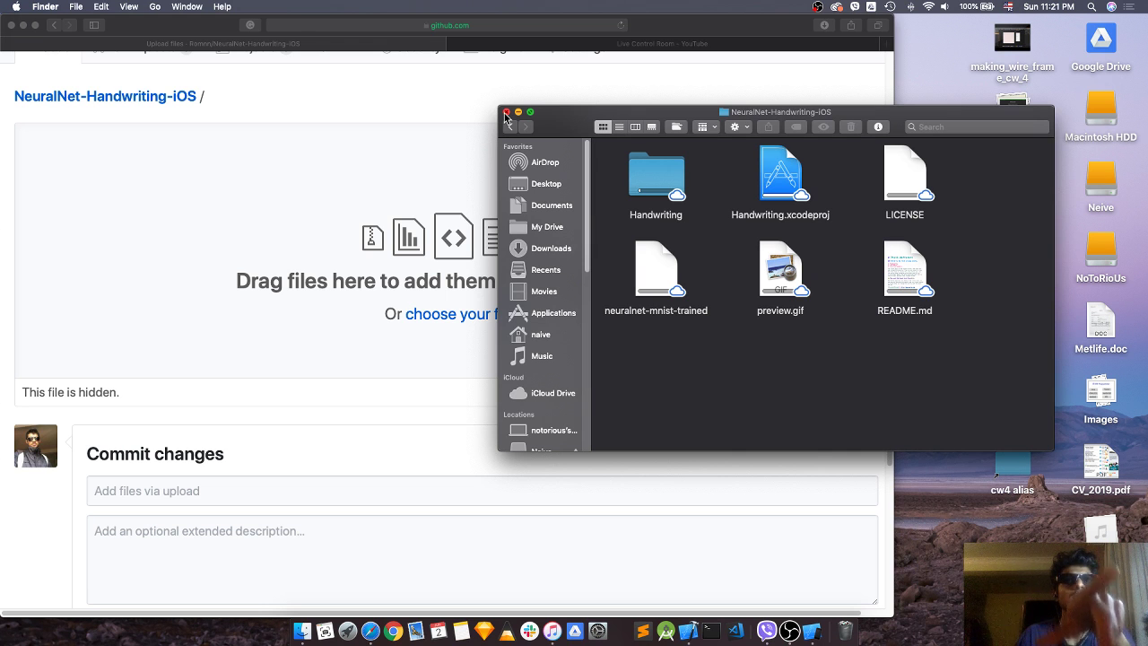
# Switch to Xcode and examine AppDelegate.swift, from the launch function to the application lifecycle methods
pyautogui.click(687, 635)
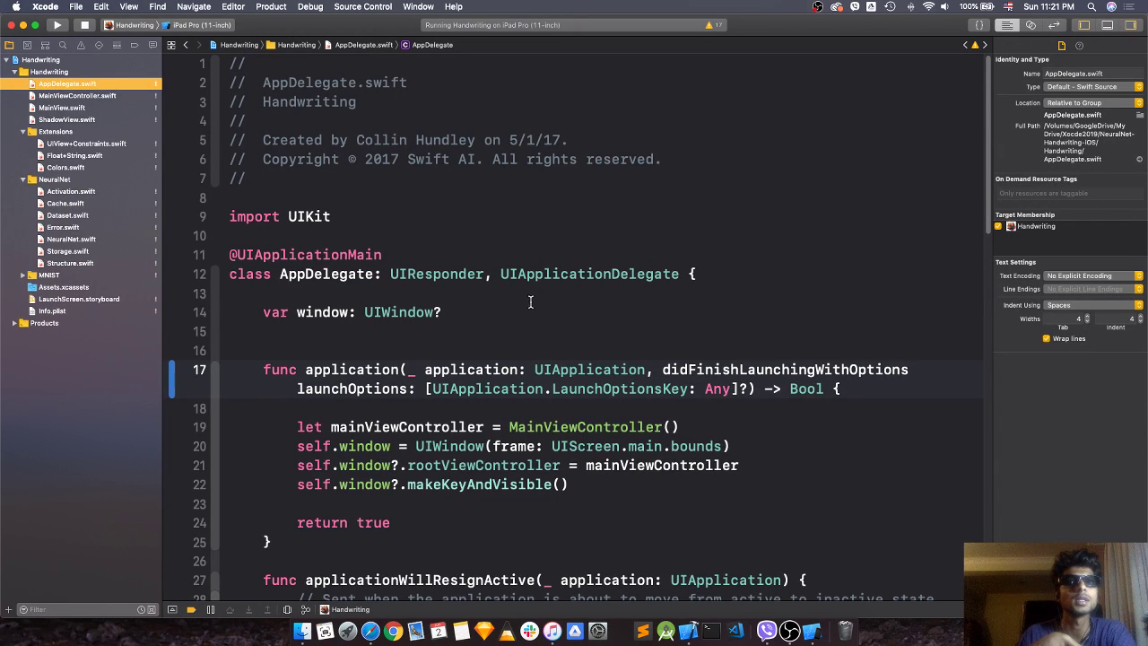
pyautogui.scroll(-5, 535, 291)
pyautogui.scroll(-2, 536, 291)
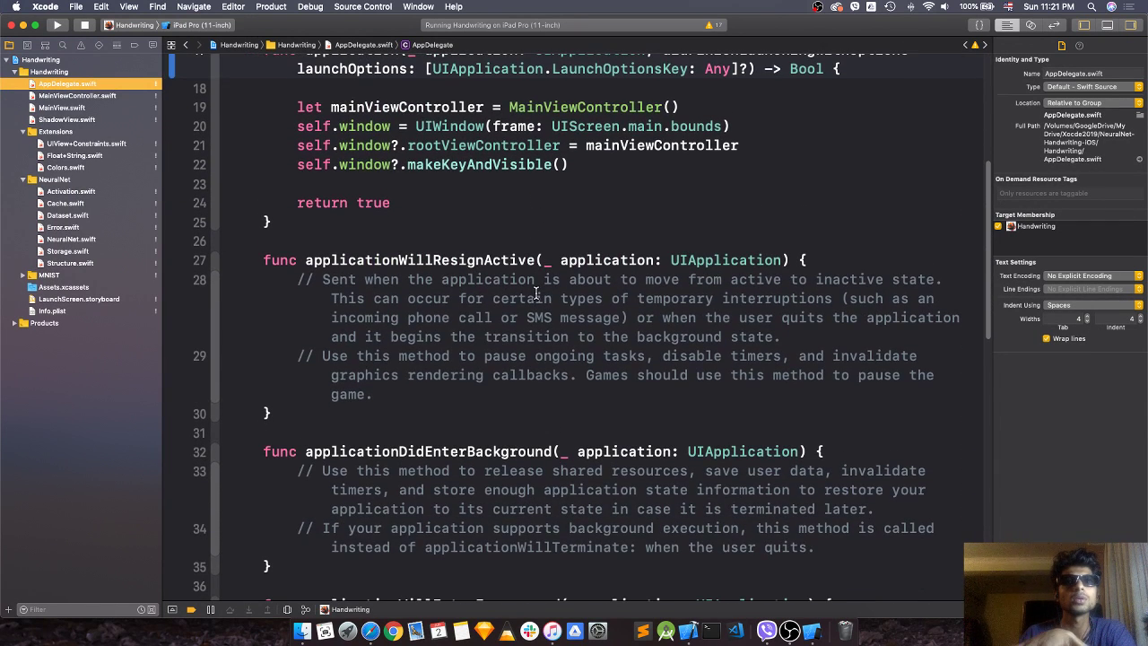
pyautogui.scroll(3, 536, 292)
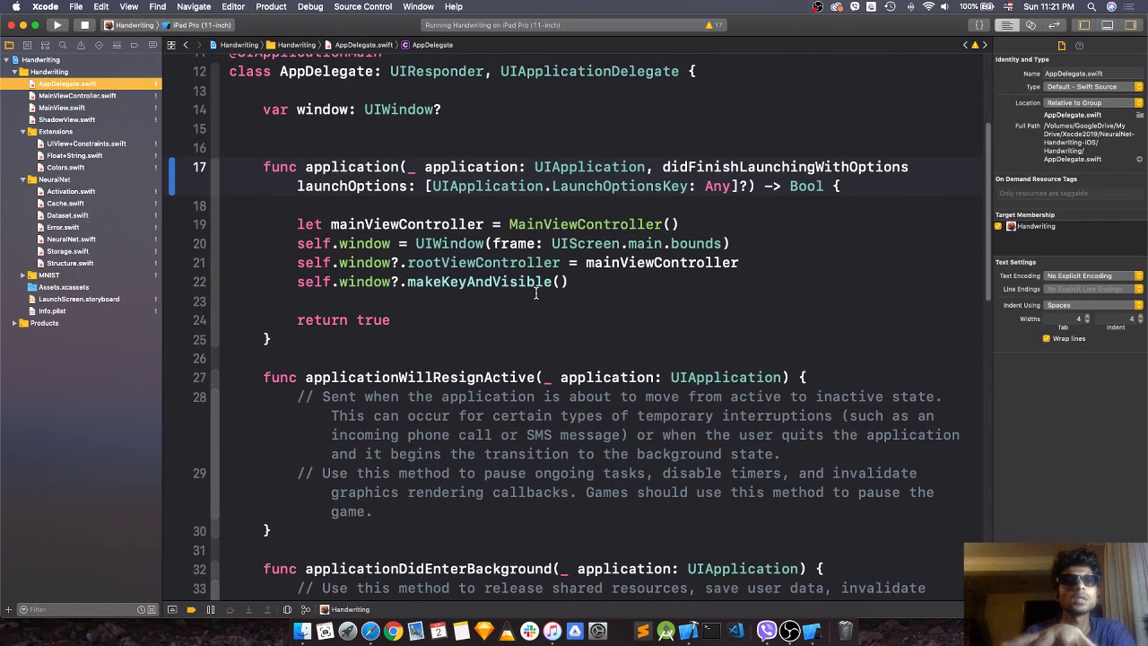
pyautogui.scroll(2, 541, 189)
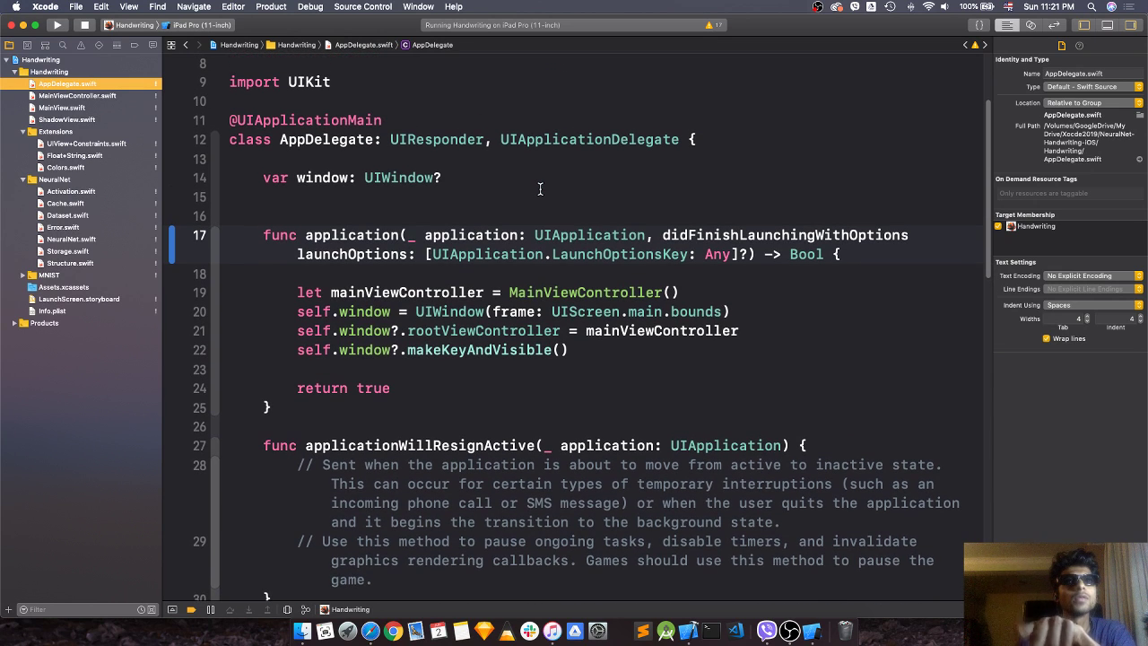
pyautogui.scroll(-10, 540, 188)
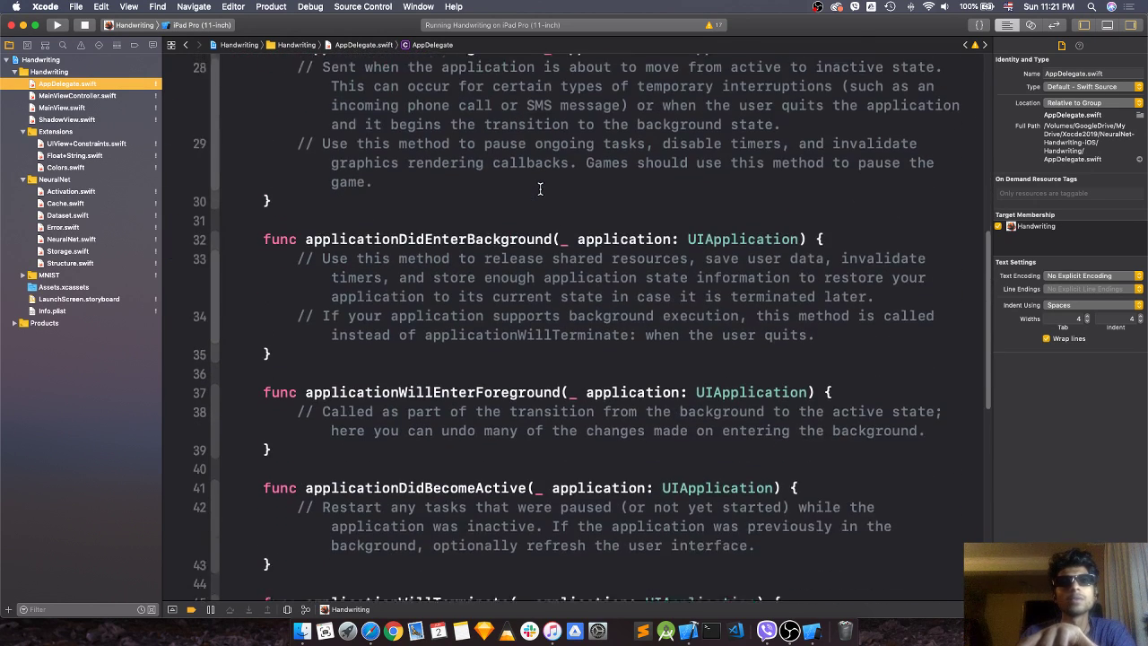
pyautogui.scroll(-8, 540, 189)
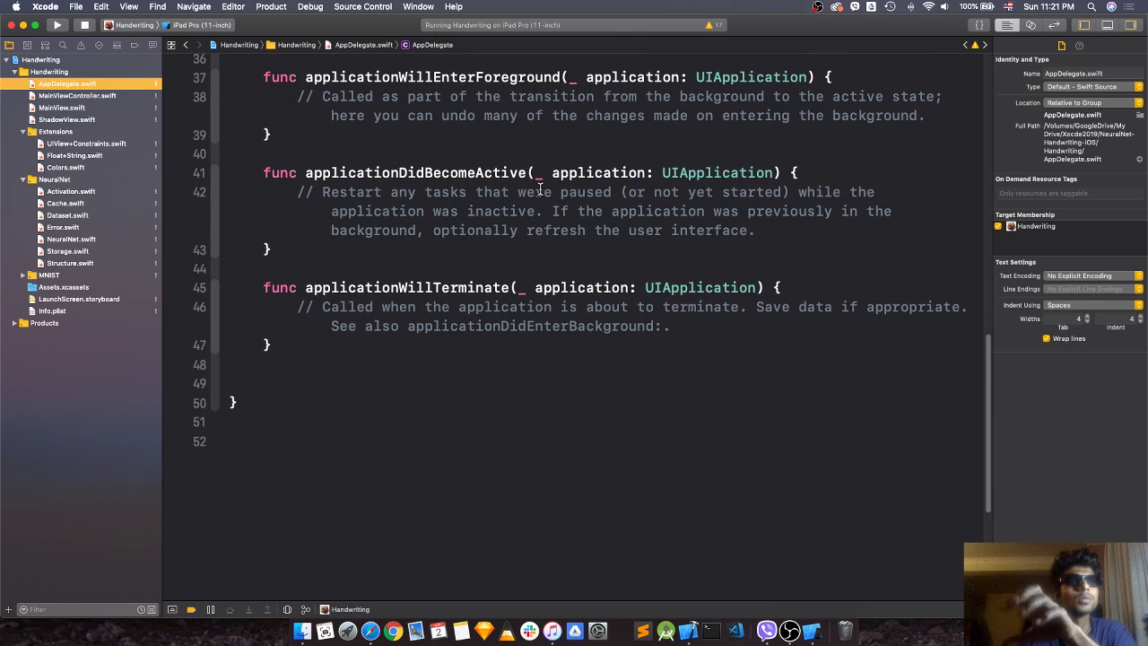
pyautogui.scroll(4, 540, 191)
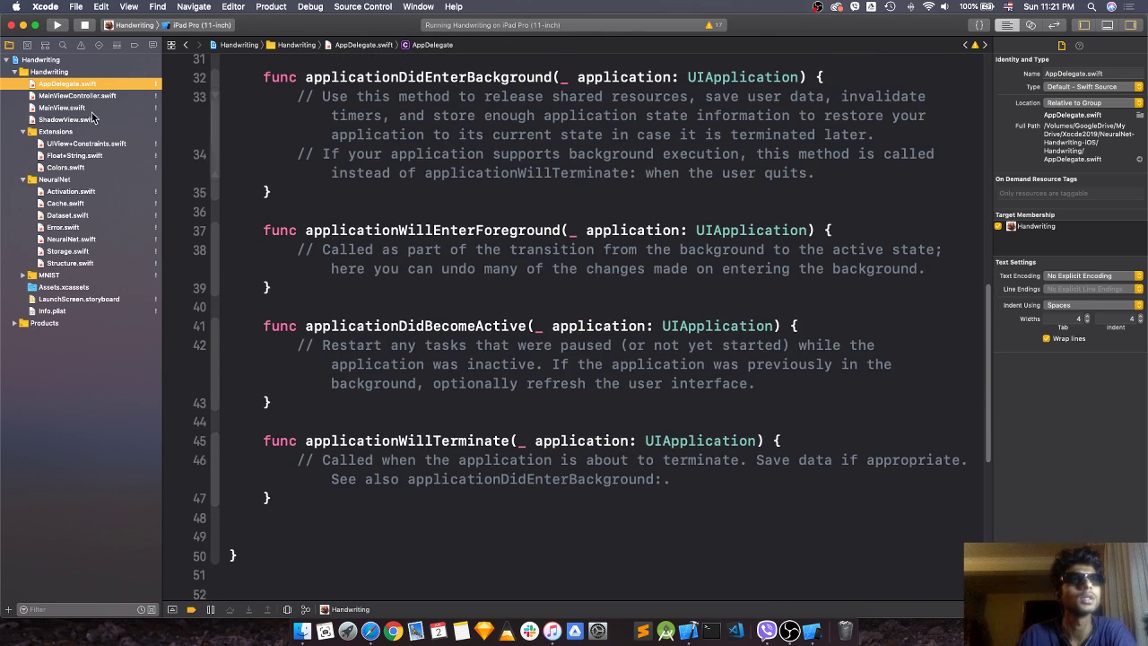
# Open MainViewController.swift and examine its drawing variables, neural network initialization and touch handling code
pyautogui.click(64, 96)
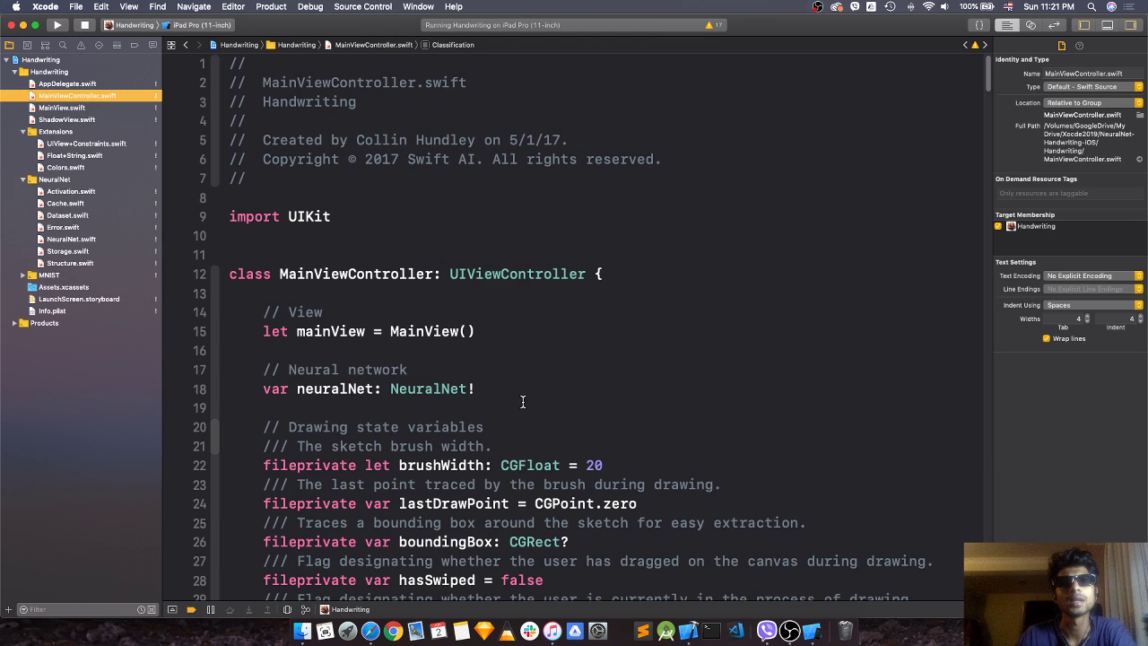
pyautogui.scroll(-3, 523, 400)
pyautogui.scroll(-5, 523, 401)
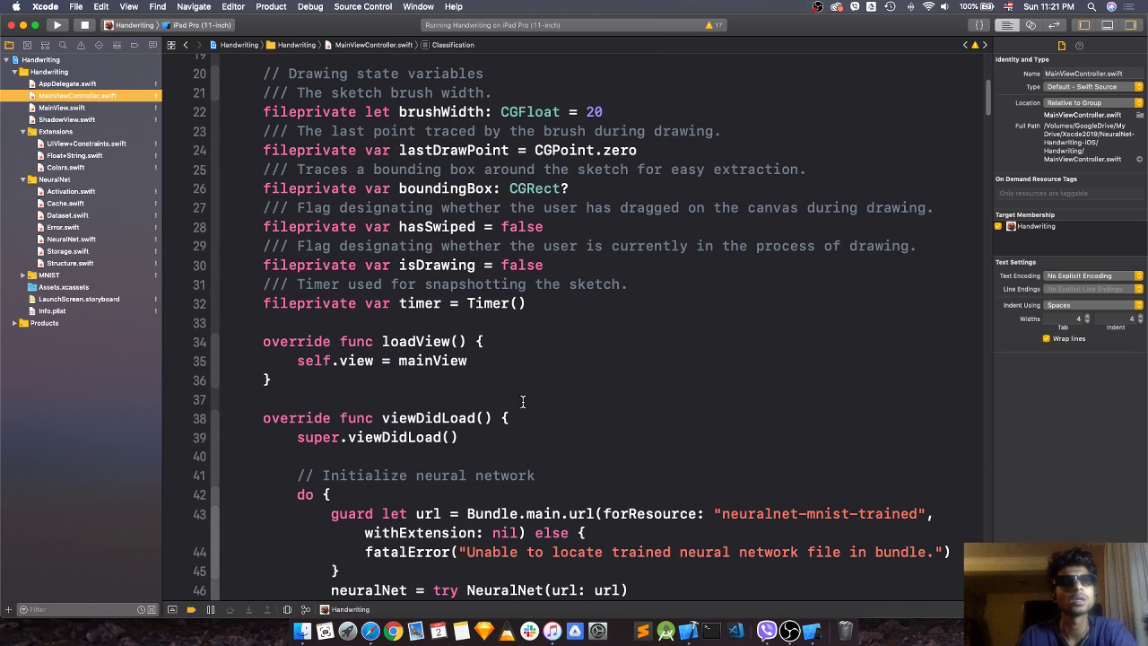
pyautogui.scroll(-4, 523, 402)
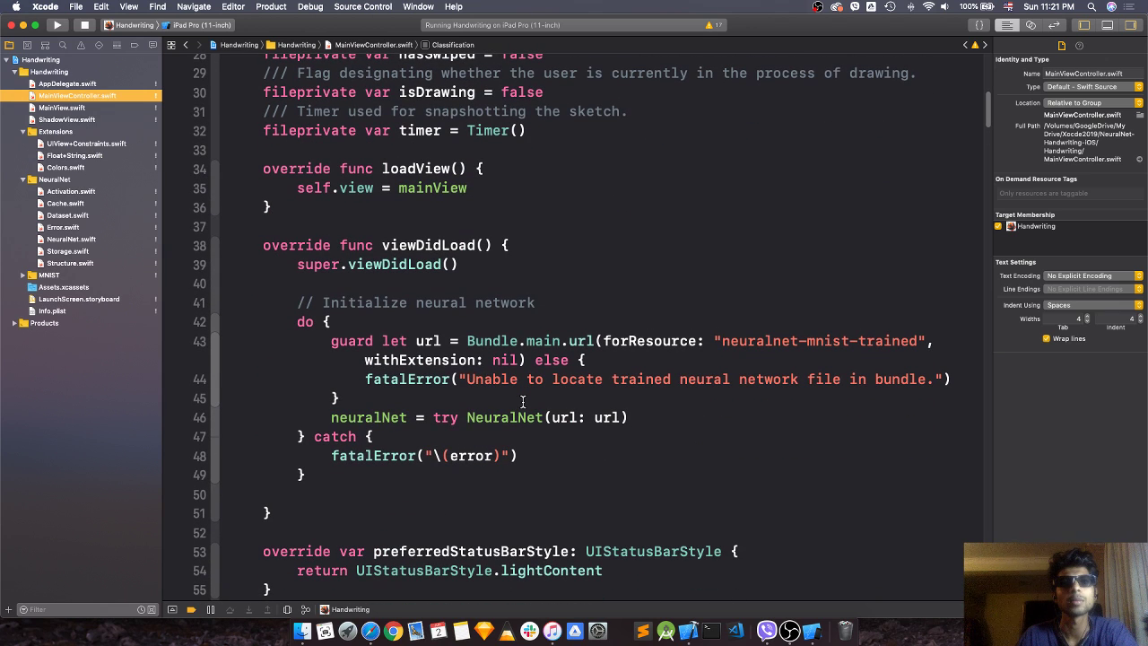
pyautogui.scroll(-8, 522, 402)
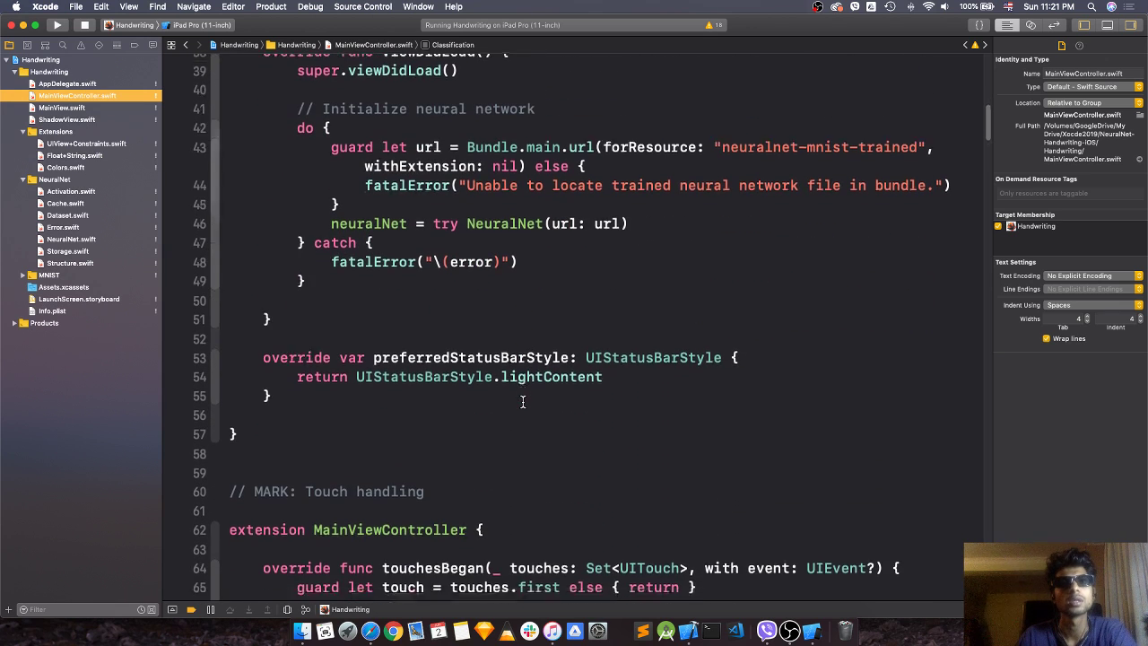
pyautogui.scroll(-4, 523, 401)
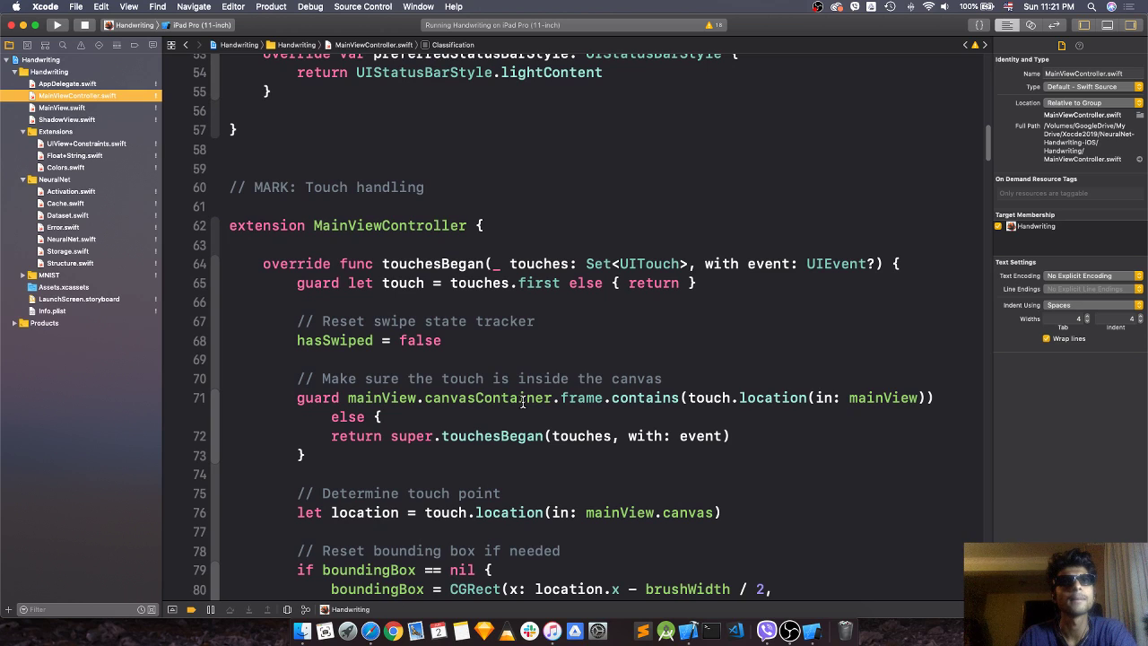
pyautogui.scroll(3, 523, 402)
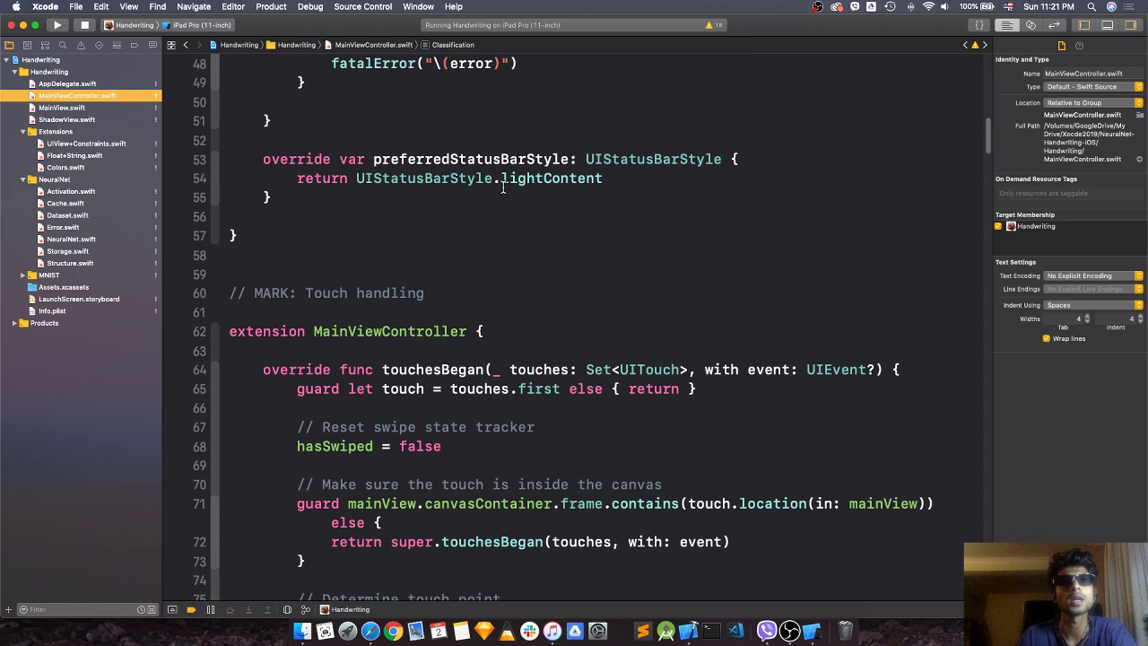
# Examine MainViewController.swift from the status bar style override through the touch handling code to the drawing and image manipulation extension
pyautogui.moveTo(352, 179); pyautogui.dragTo(617, 177)
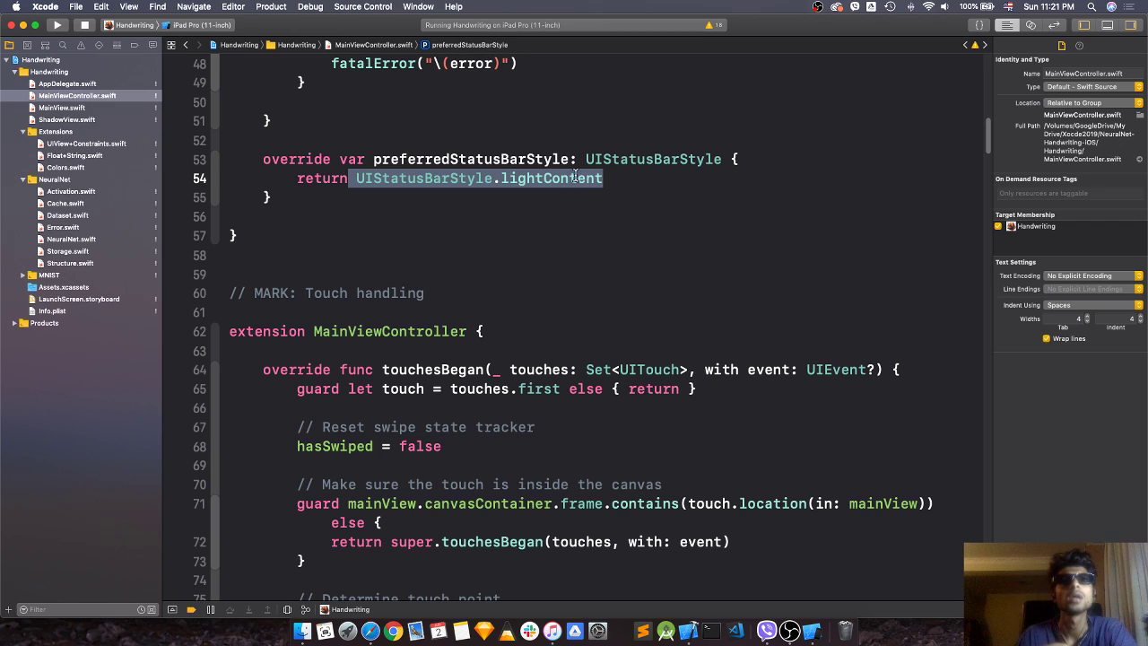
pyautogui.click(496, 181)
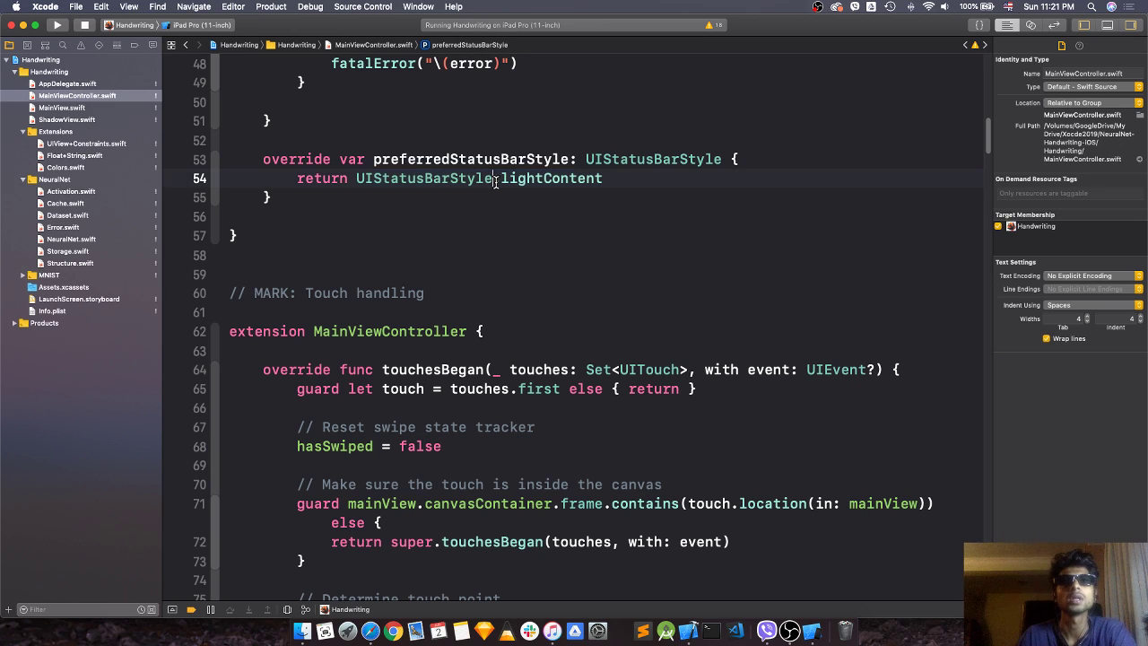
pyautogui.scroll(-10, 557, 323)
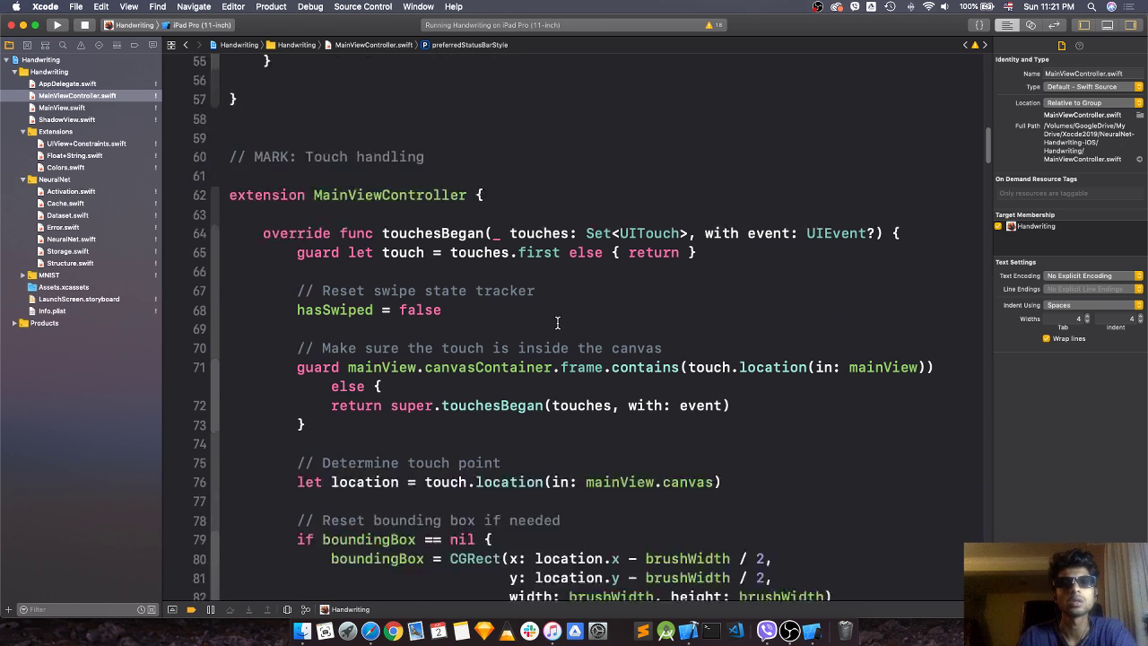
pyautogui.scroll(-12, 557, 323)
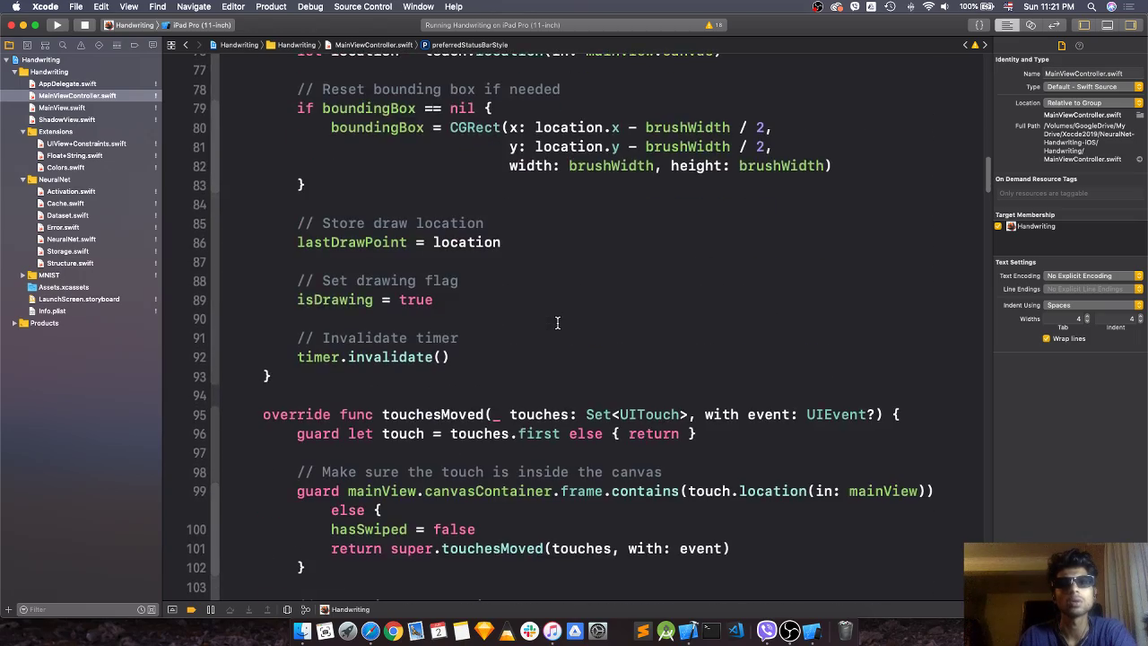
pyautogui.scroll(20, 557, 323)
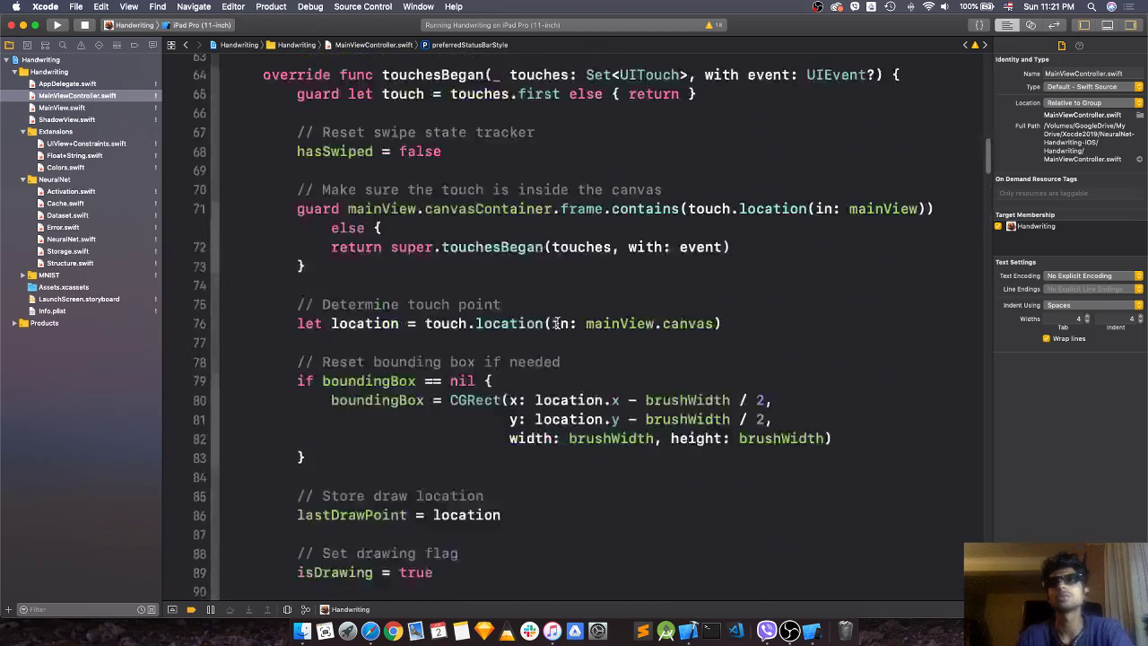
pyautogui.scroll(-20, 557, 323)
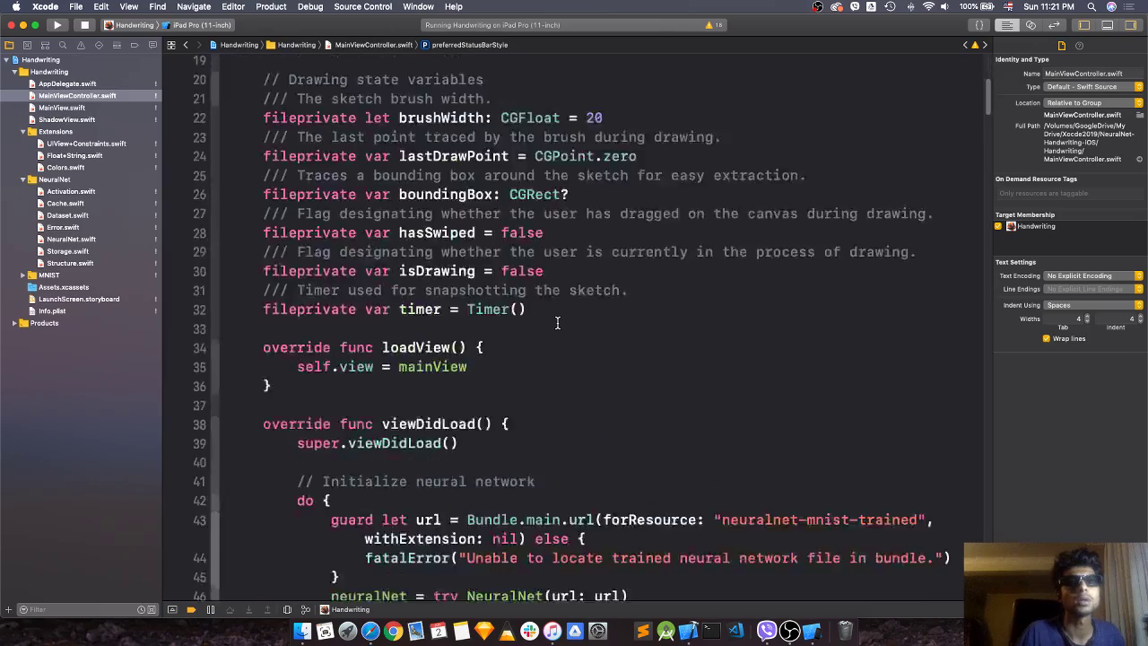
pyautogui.scroll(-20, 557, 323)
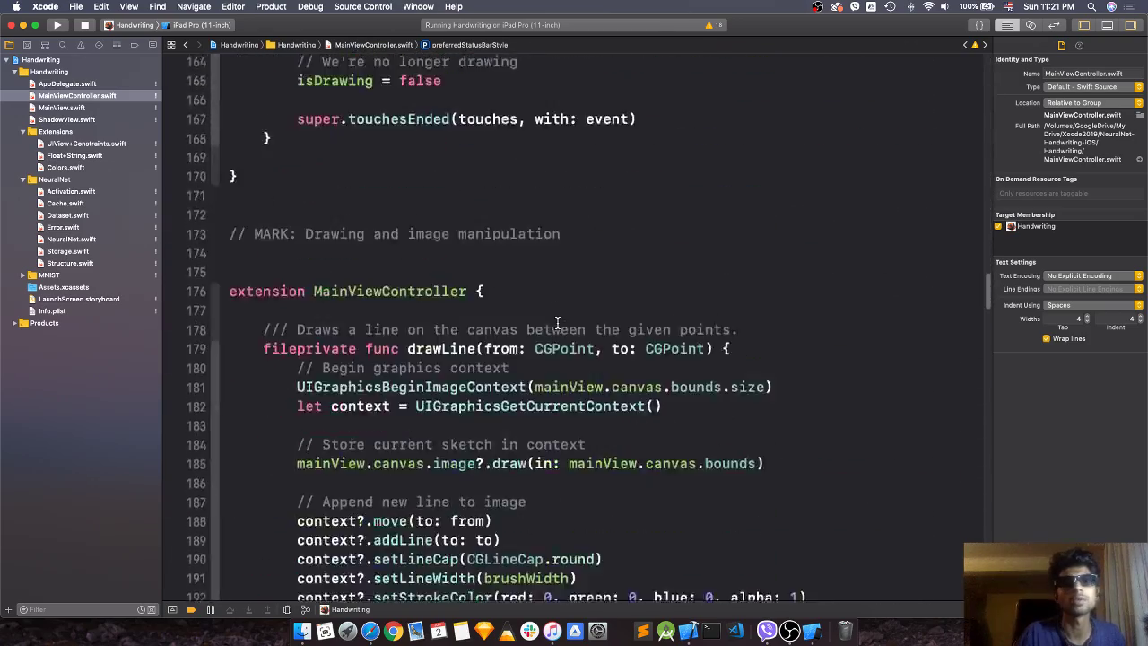
# Bring the iPad simulator forward and sketch the digit 3 on the Swift AI canvas
pyautogui.hotkey('ctrl', 'Up')
pyautogui.click(955, 245)
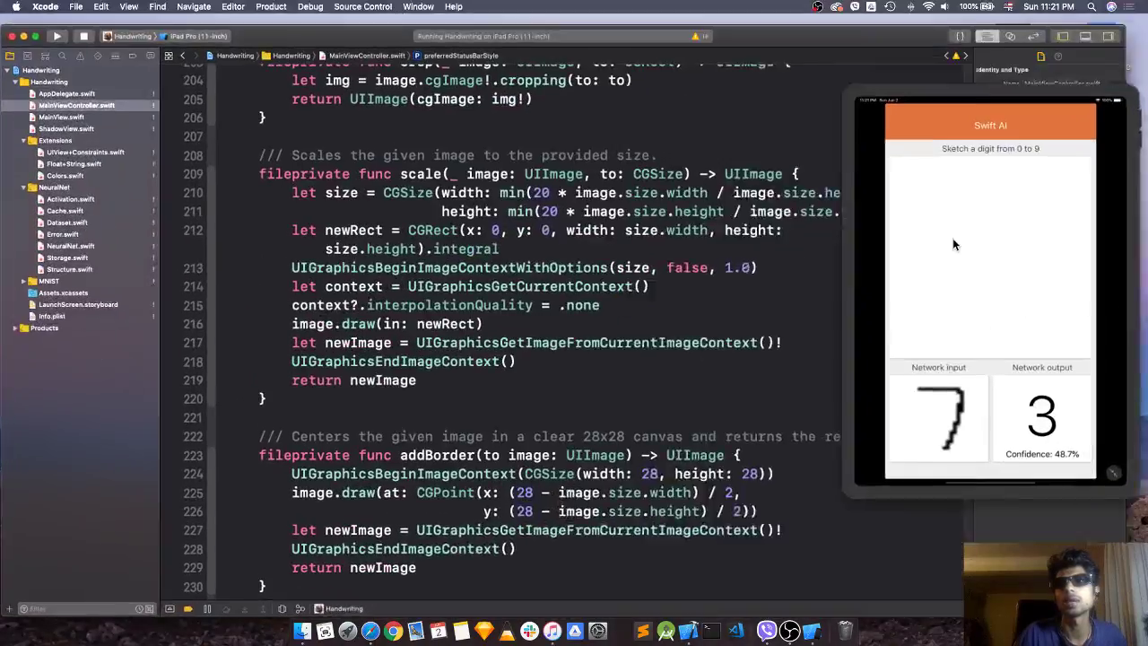
pyautogui.moveTo(935, 187)
pyautogui.mouseDown()
pyautogui.moveTo(983, 240)
pyautogui.moveTo(954, 239)
pyautogui.moveTo(1042, 242)
pyautogui.moveTo(1009, 299)
pyautogui.moveTo(942, 305)
pyautogui.mouseUp()
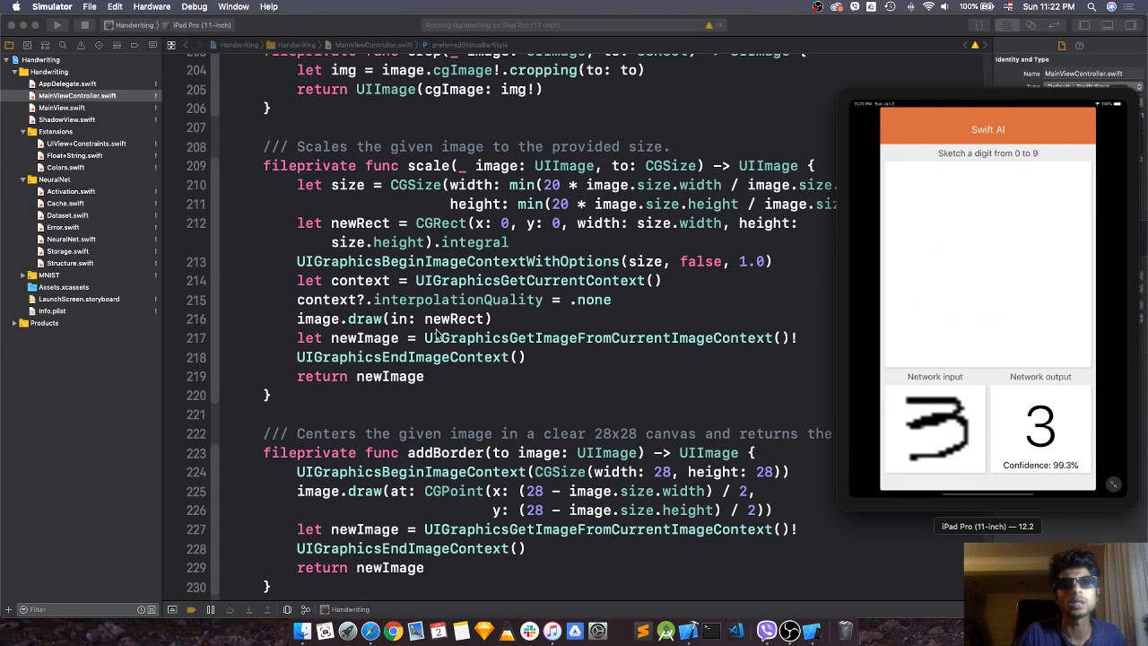
# Return to Xcode and look through Activation.swift in the NeuralNet group, down to the activation function initialization
pyautogui.click(58, 108)
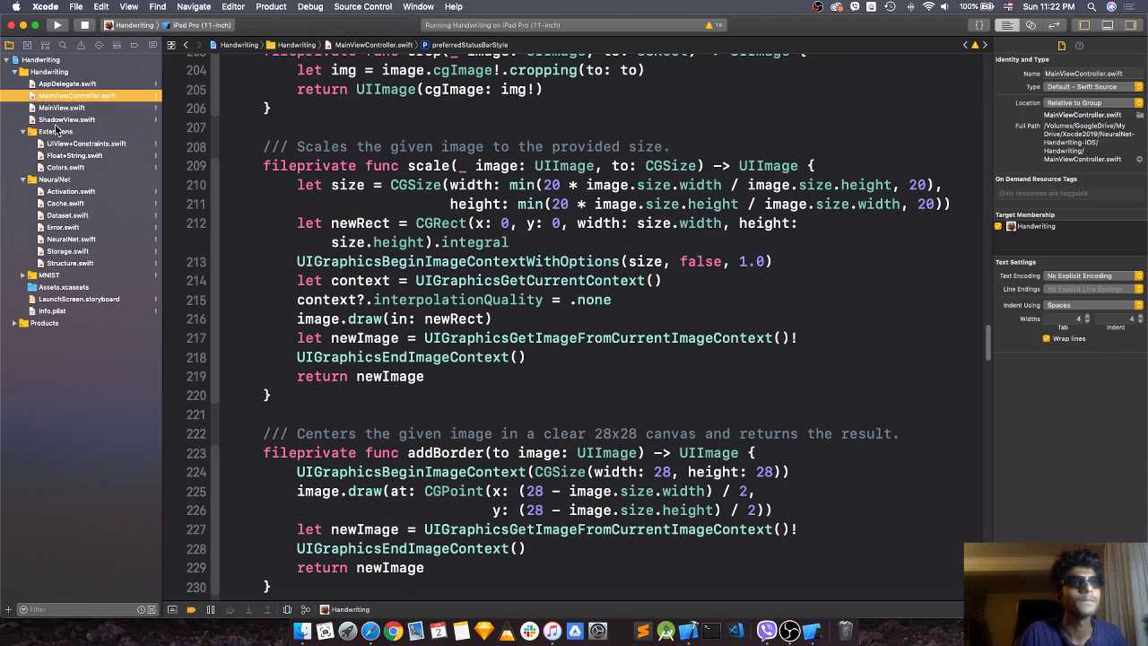
pyautogui.click(52, 180)
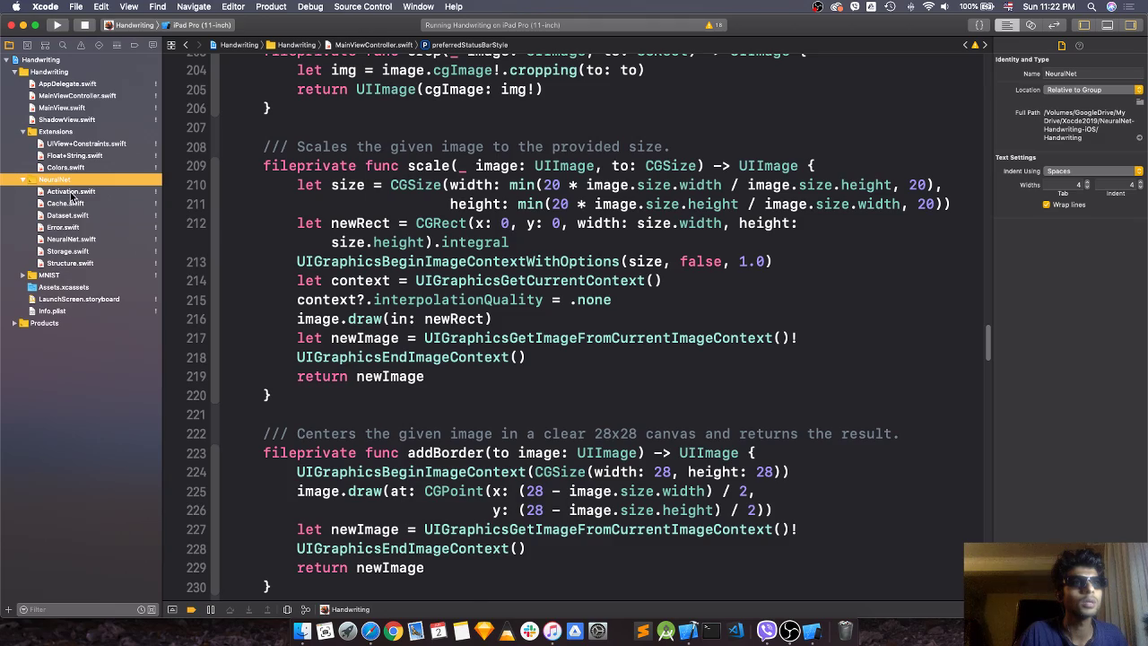
pyautogui.click(72, 193)
pyautogui.scroll(5, 446, 323)
pyautogui.scroll(5, 446, 323)
pyautogui.scroll(-15, 446, 319)
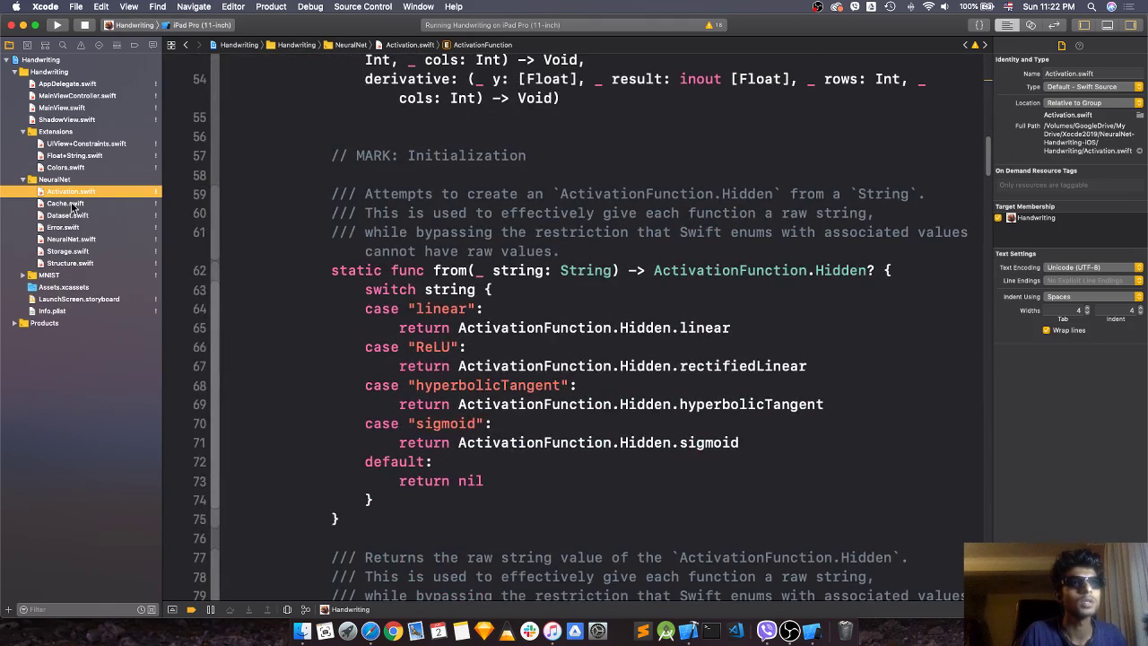
# Open Cache.swift and review the note on cache allocation and the Cache struct's weight variables
pyautogui.click(79, 206)
pyautogui.scroll(-3, 435, 296)
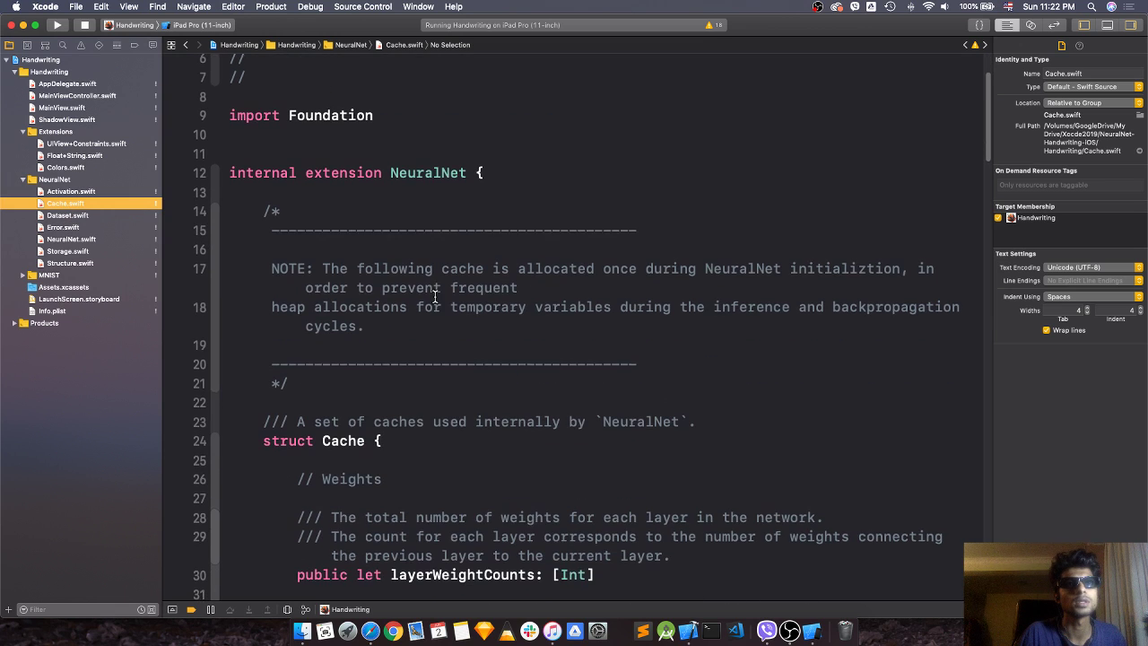
pyautogui.scroll(-2, 436, 292)
pyautogui.moveTo(411, 305); pyautogui.dragTo(278, 231)
pyautogui.click(367, 287)
pyautogui.scroll(-4, 403, 290)
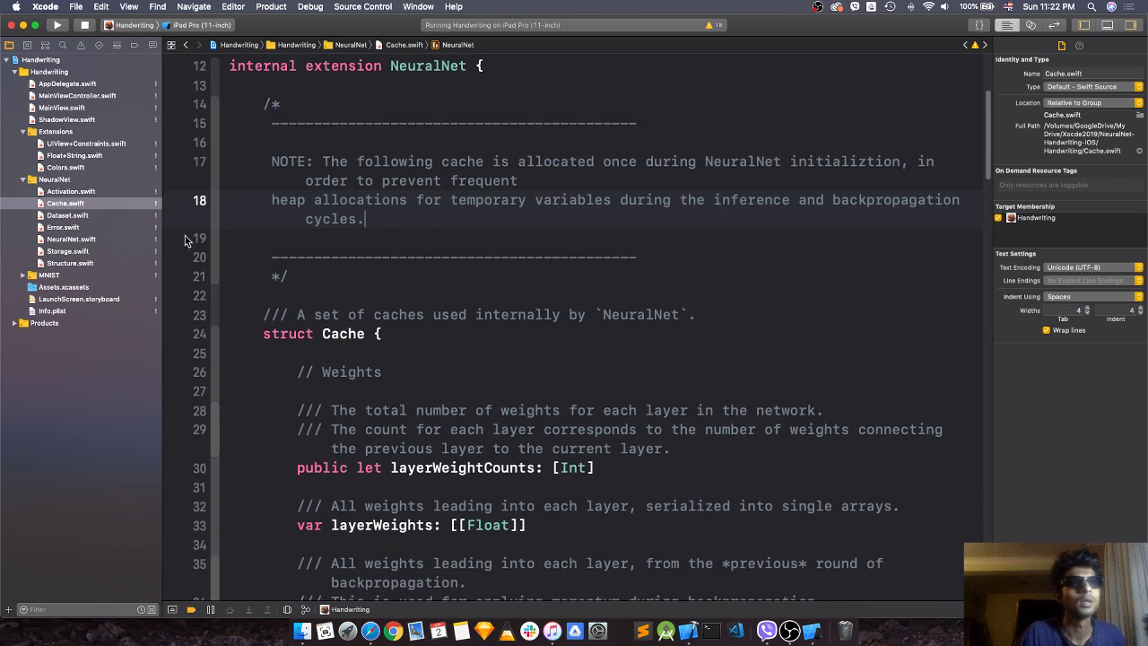
# Open Dataset.swift and examine its training and validation properties, empty-set checks, batch serialization and initializers
pyautogui.click(68, 216)
pyautogui.scroll(-8, 508, 415)
pyautogui.scroll(-5, 508, 414)
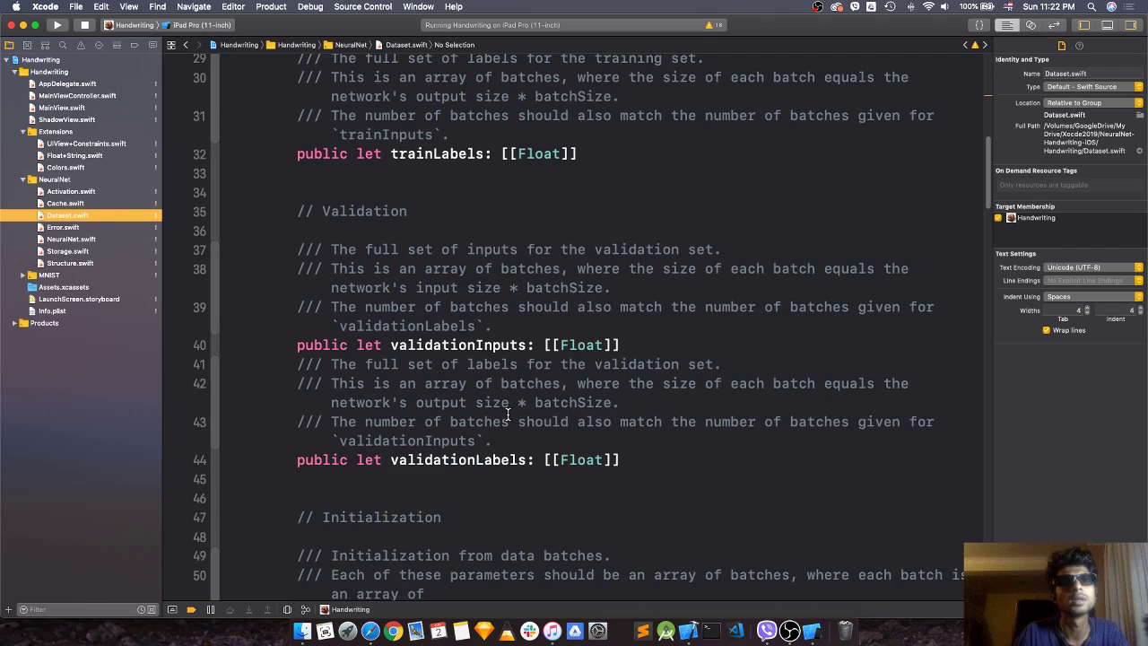
pyautogui.scroll(-3, 508, 415)
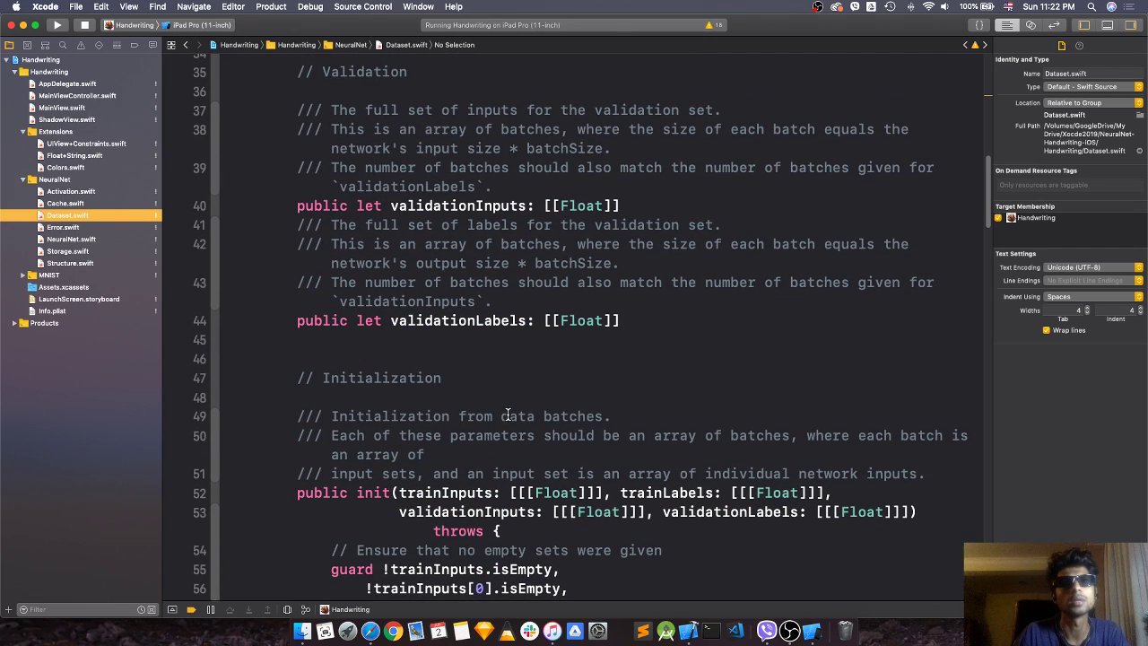
pyautogui.scroll(-15, 606, 236)
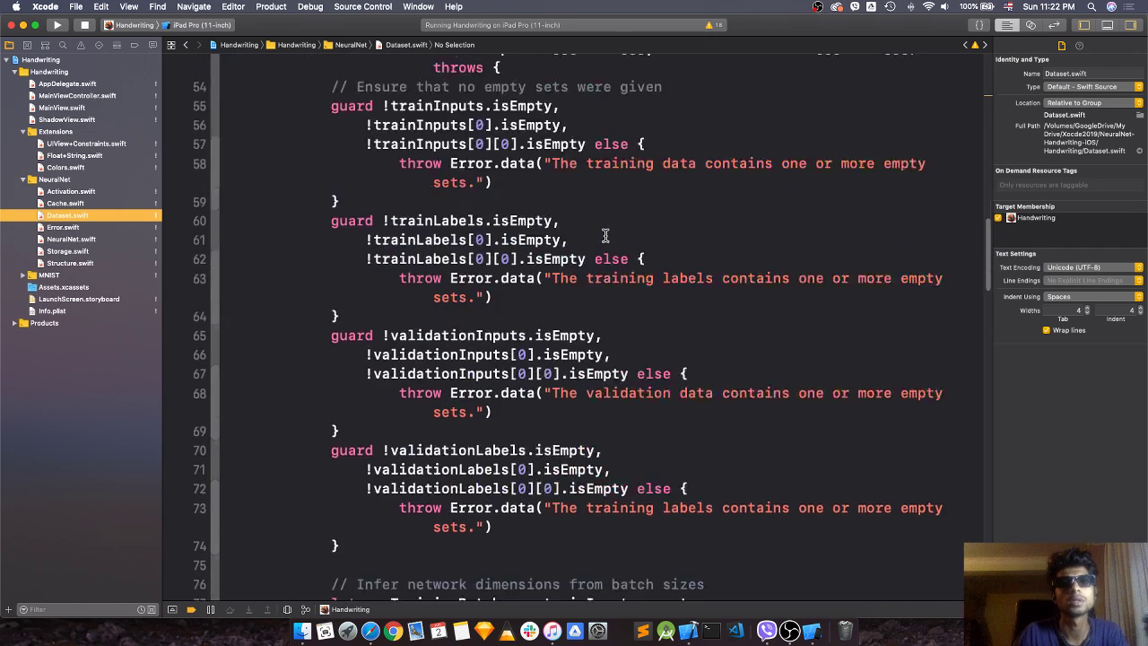
pyautogui.scroll(-20, 606, 236)
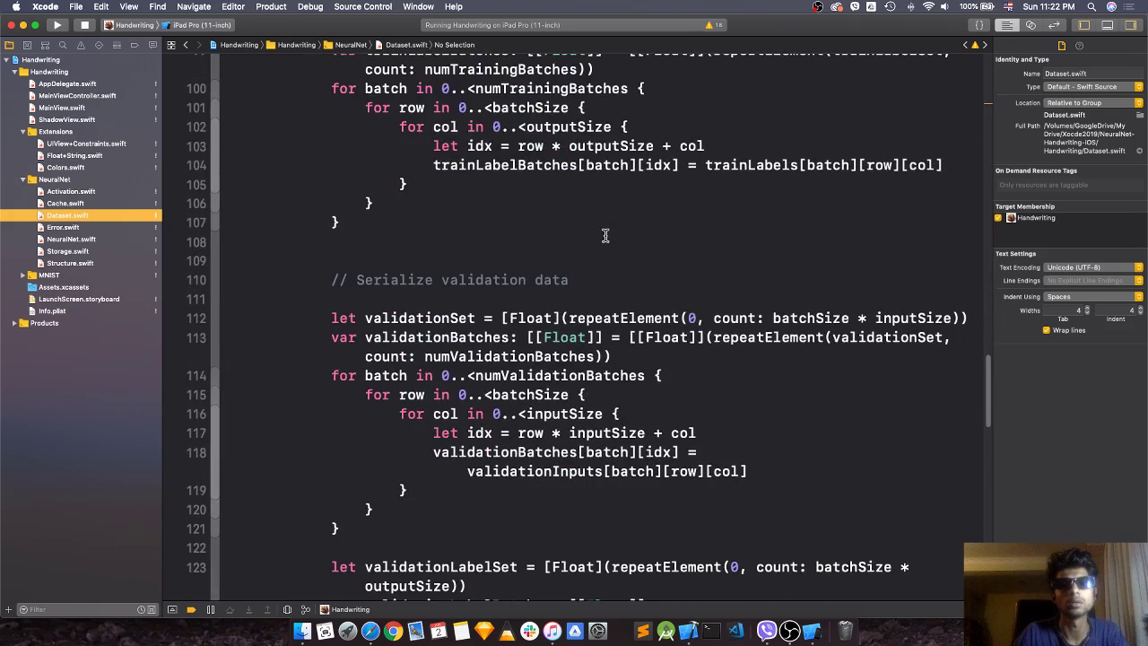
pyautogui.scroll(-10, 606, 236)
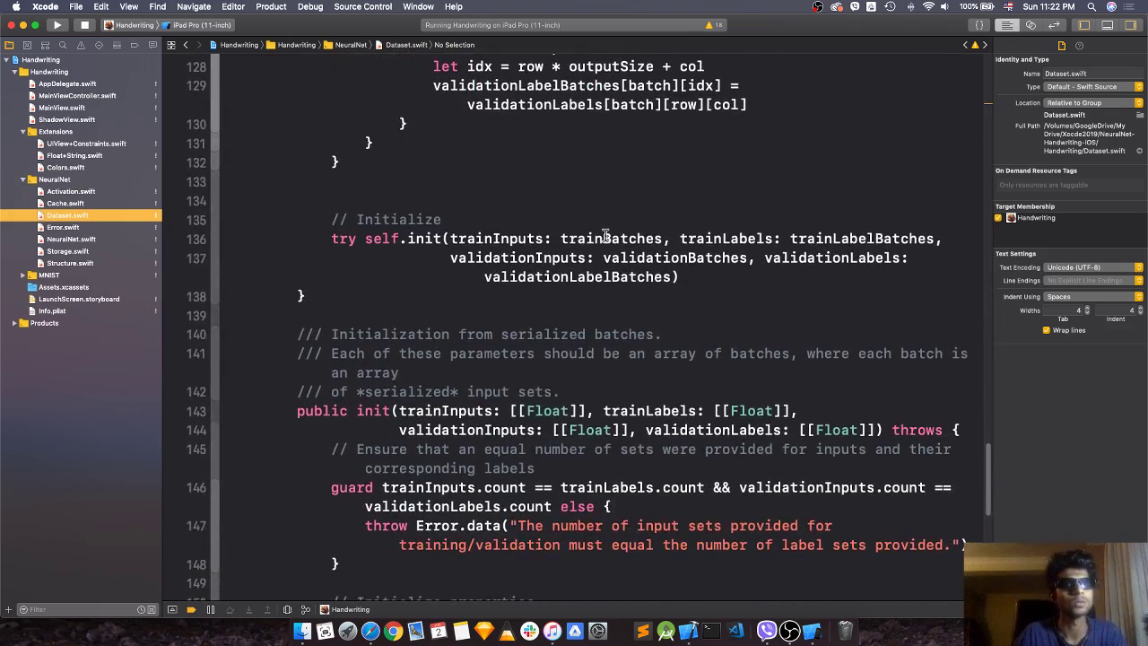
# Switch to OBS, select the scene and look over the source types that can be added, without adding one
pyautogui.click(791, 628)
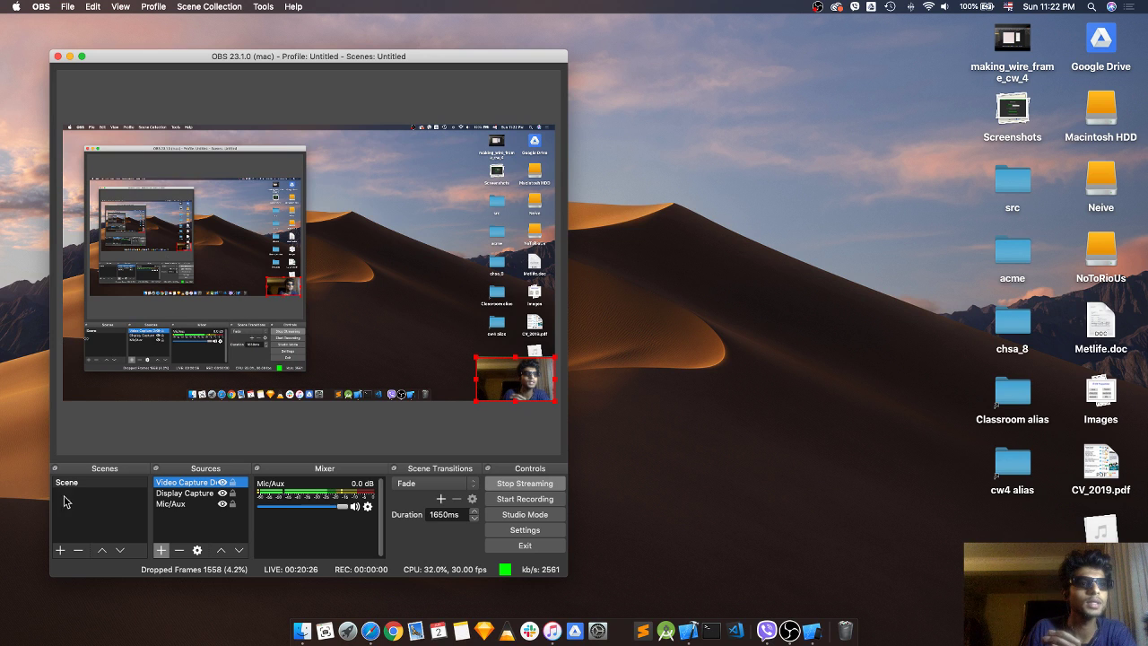
pyautogui.click(93, 485)
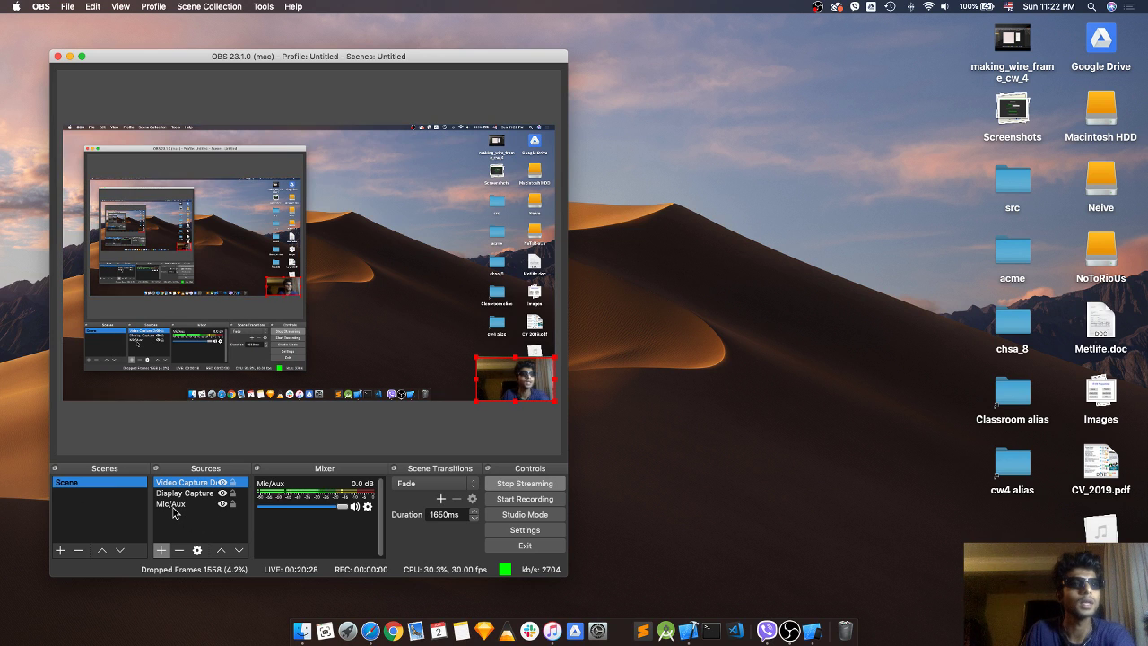
pyautogui.click(162, 550)
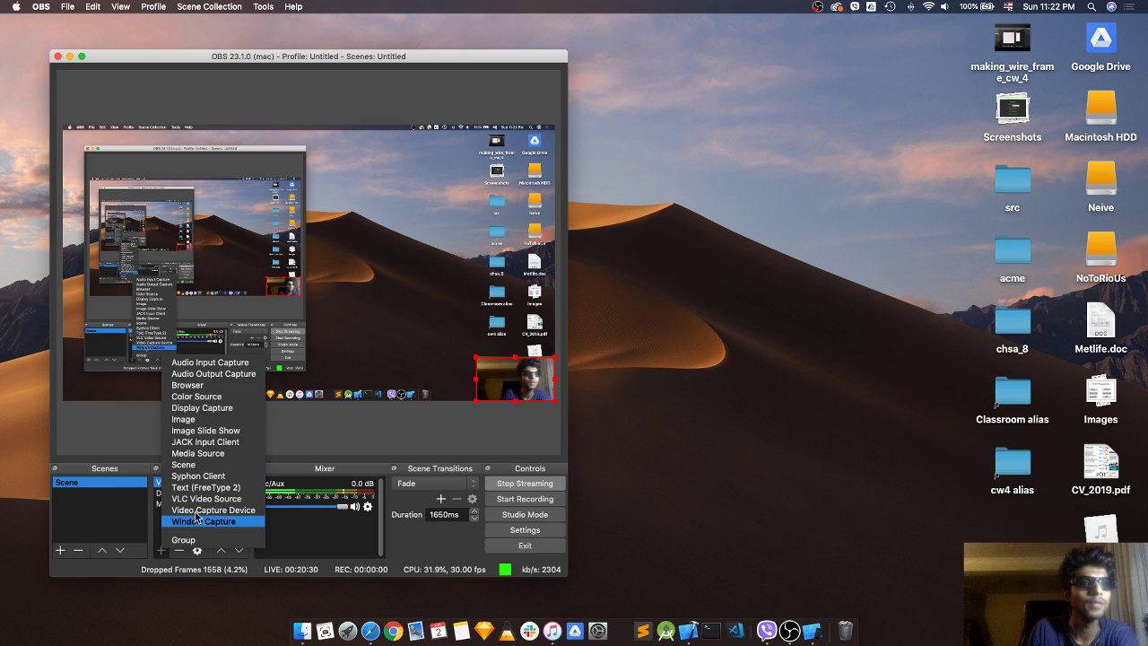
pyautogui.click(127, 518)
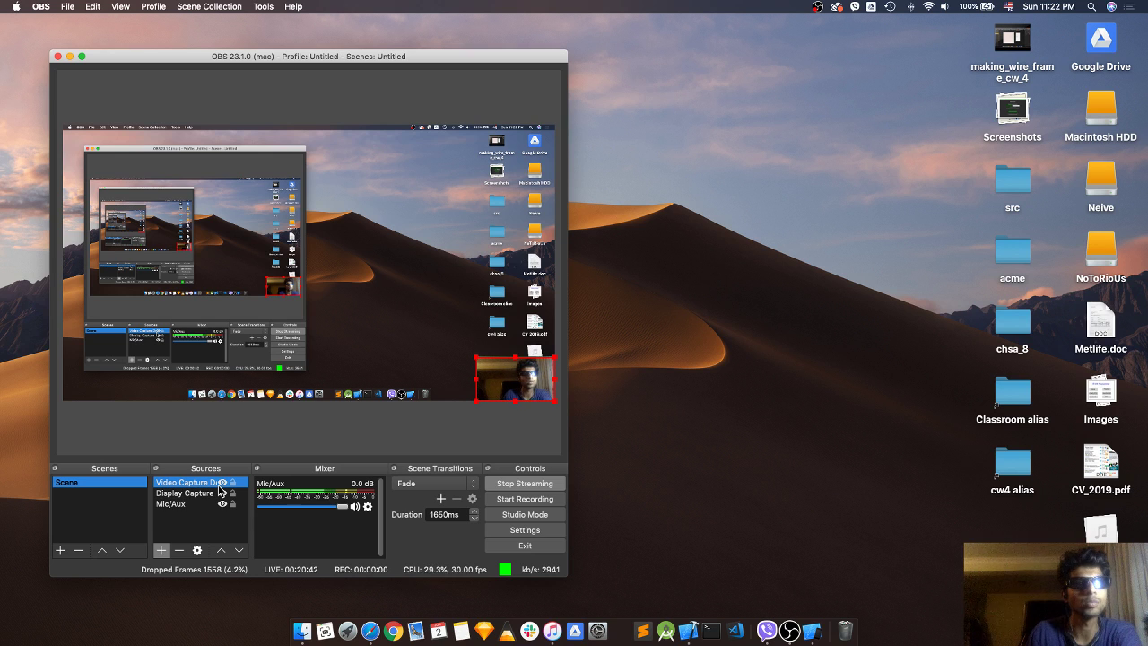
# Hide the Display Capture source, show it again and select the Mic/Aux source
pyautogui.click(191, 495)
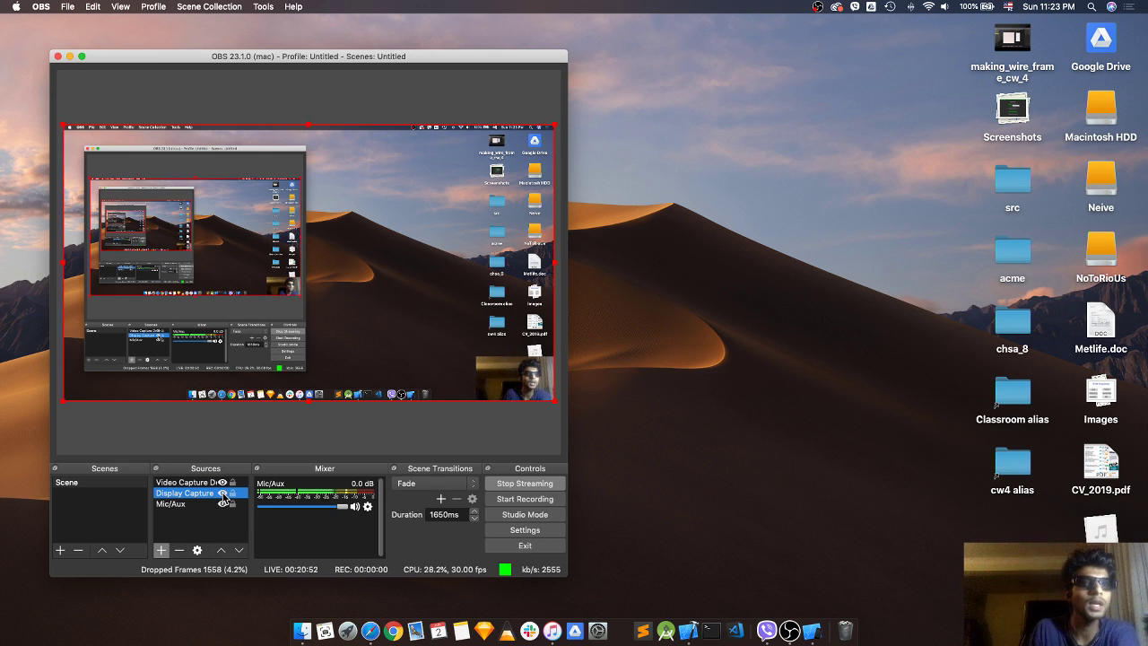
pyautogui.click(222, 493)
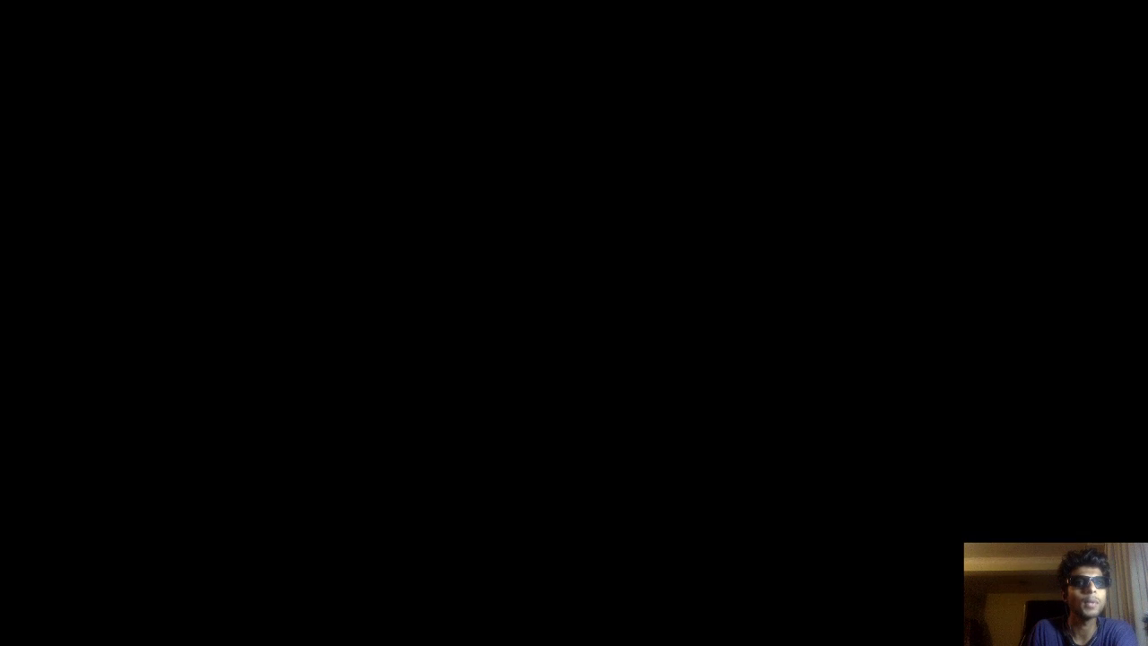
pyautogui.click(222, 493)
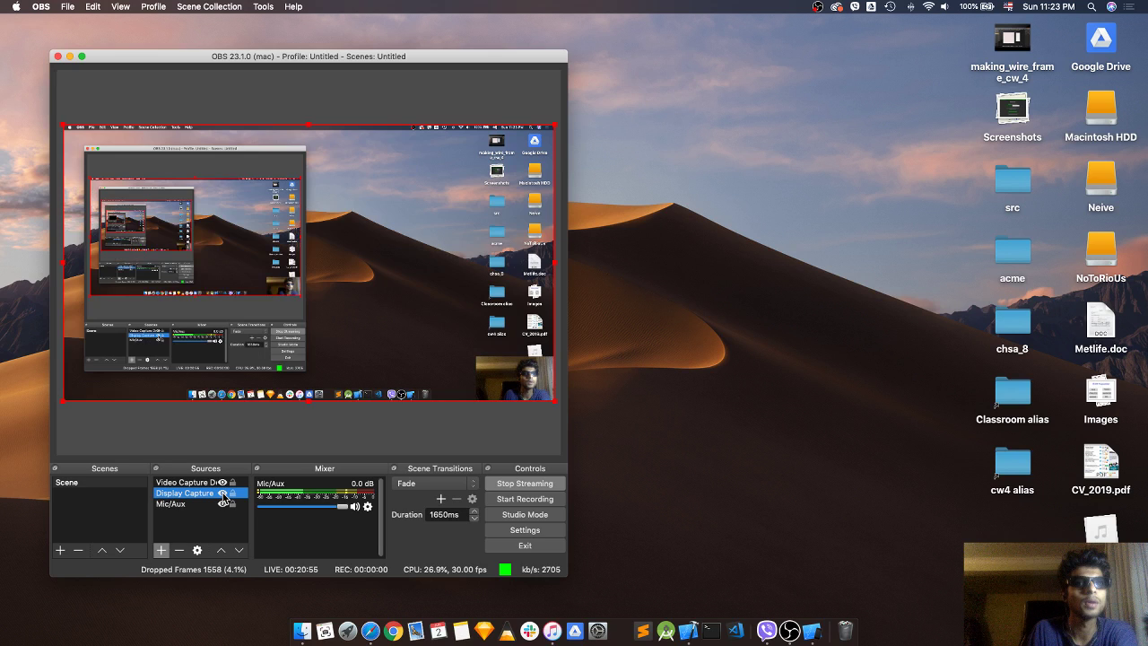
pyautogui.click(225, 503)
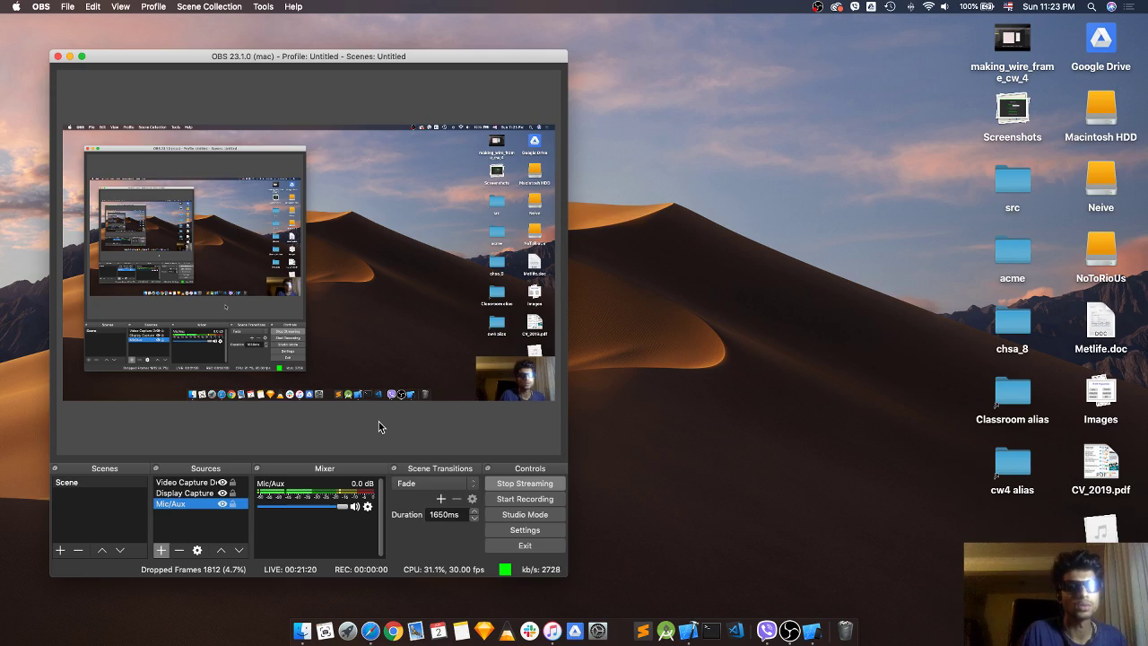
# Return to Xcode and close the Handwriting project, stopping its running task
pyautogui.hotkey('ctrl', 'Right')
pyautogui.hotkey('ctrl', 'Left')
pyautogui.hotkey('ctrl', 'Right')
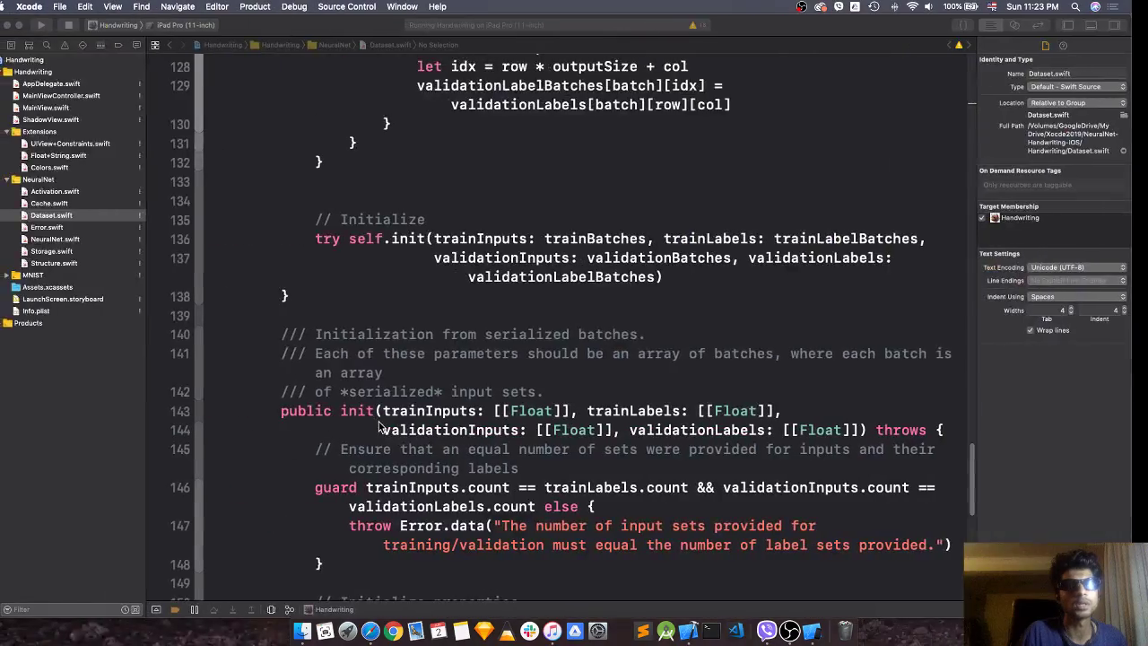
pyautogui.scroll(15, 538, 392)
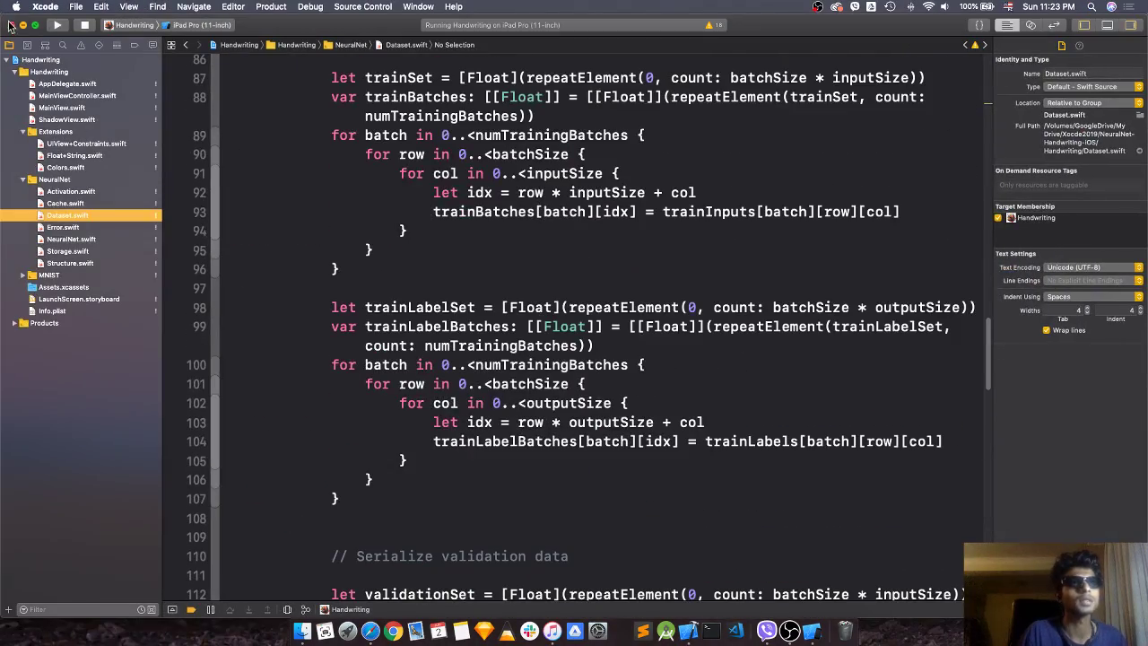
pyautogui.click(11, 25)
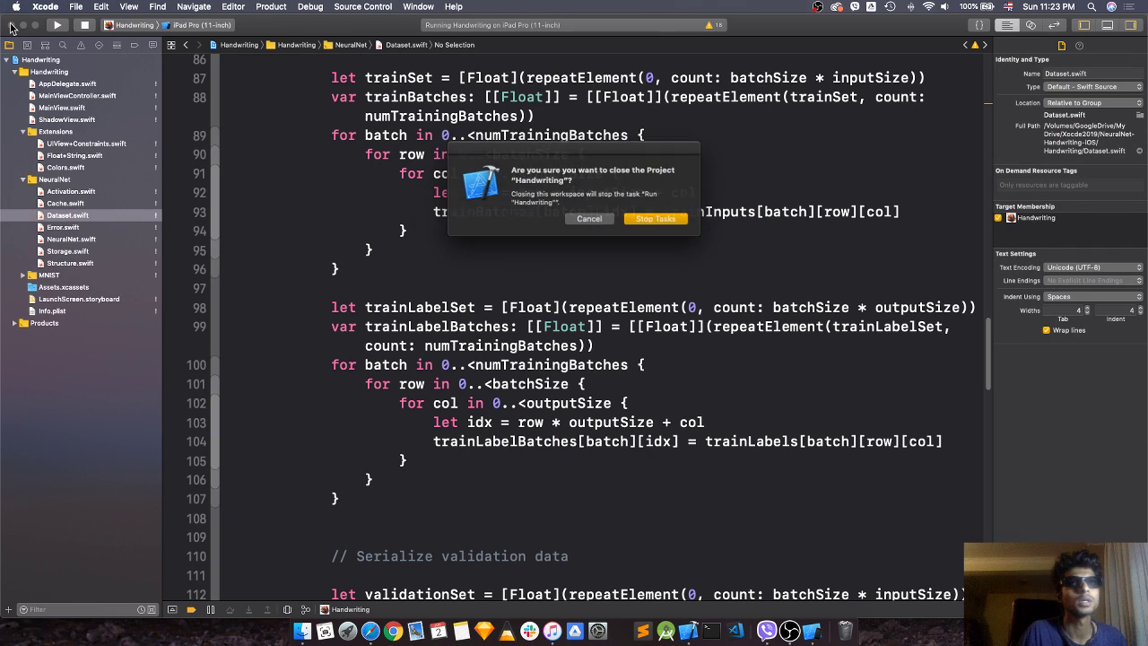
pyautogui.click(660, 219)
# Switch to the iPad Pro simulator, browse its home screen pages to the widgets view and try to return to the home screen
pyautogui.hotkey('ctrl', 'Up')
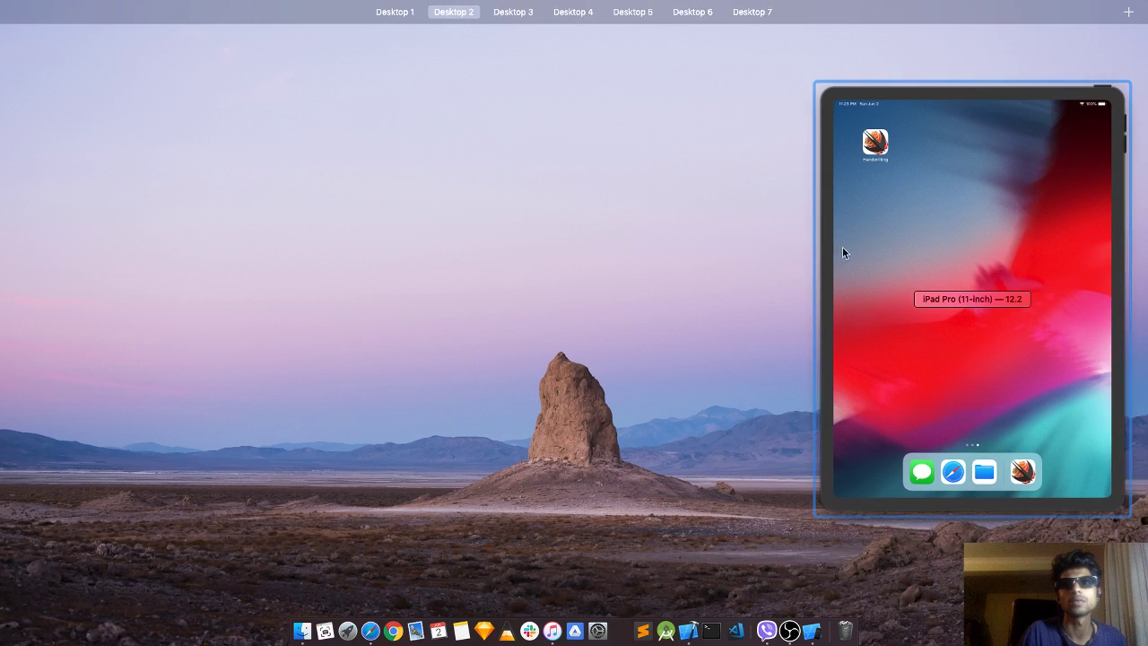
pyautogui.click(902, 264)
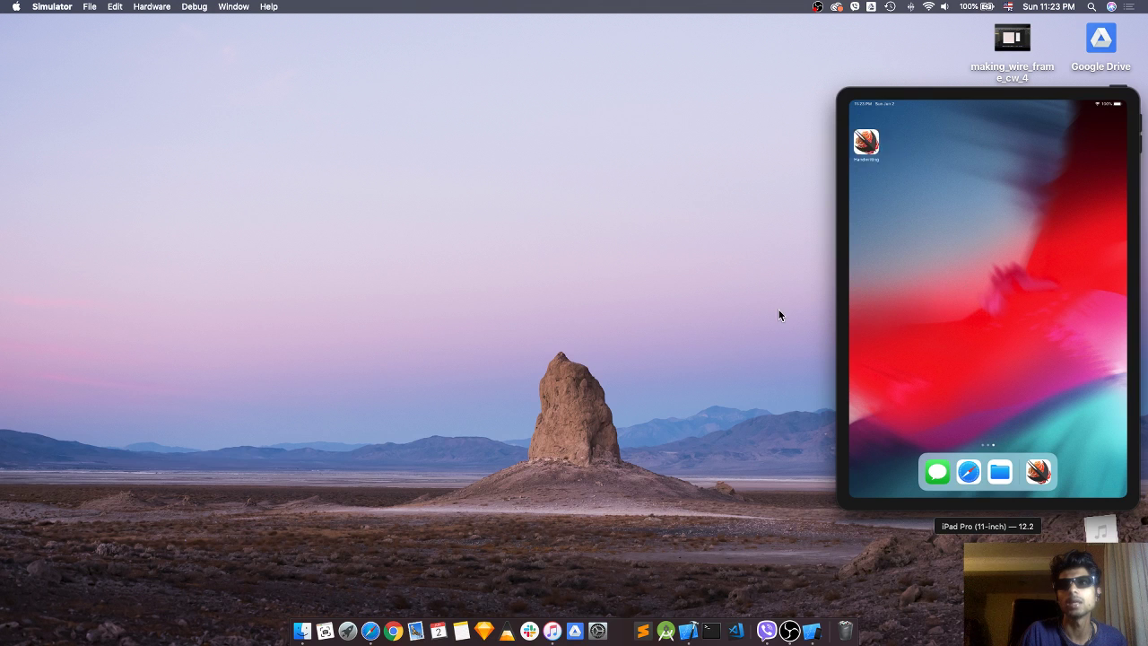
pyautogui.moveTo(977, 339); pyautogui.dragTo(1029, 339)
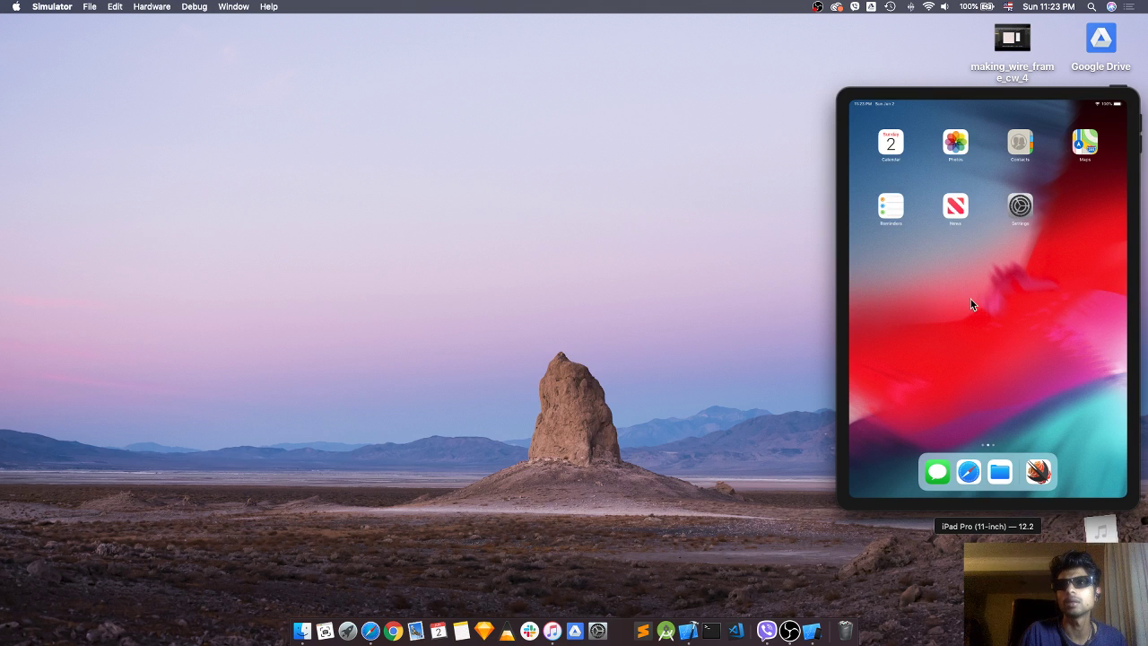
pyautogui.moveTo(905, 270); pyautogui.dragTo(968, 270)
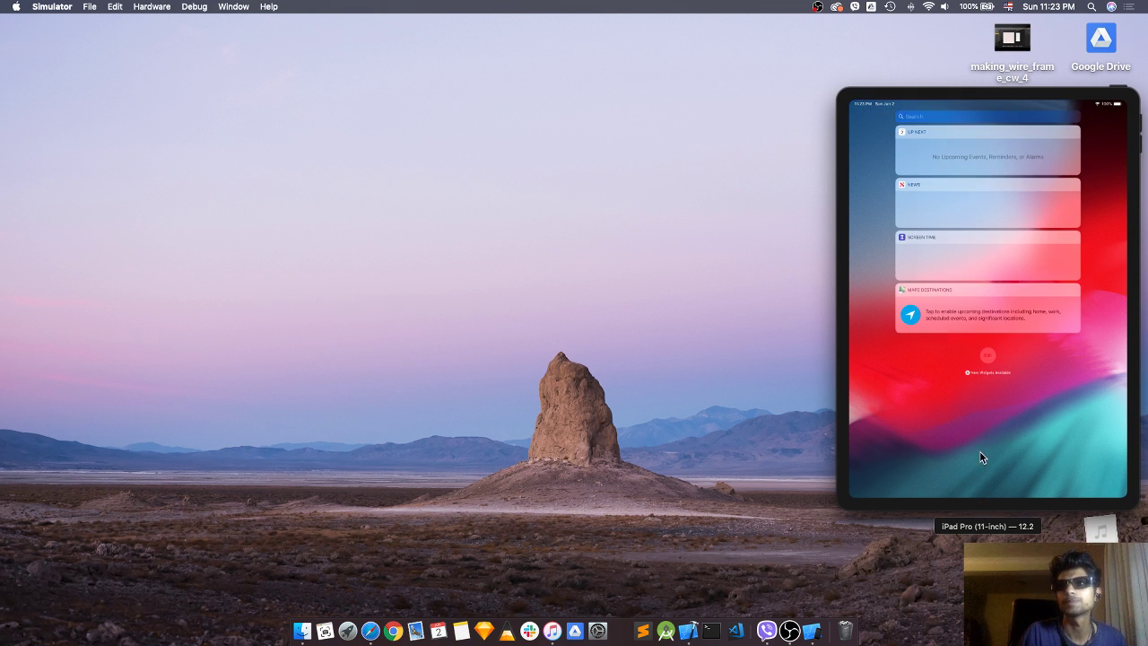
pyautogui.press('cmd+shift+h')
pyautogui.press('cmd+shift+h')
pyautogui.click(992, 298)
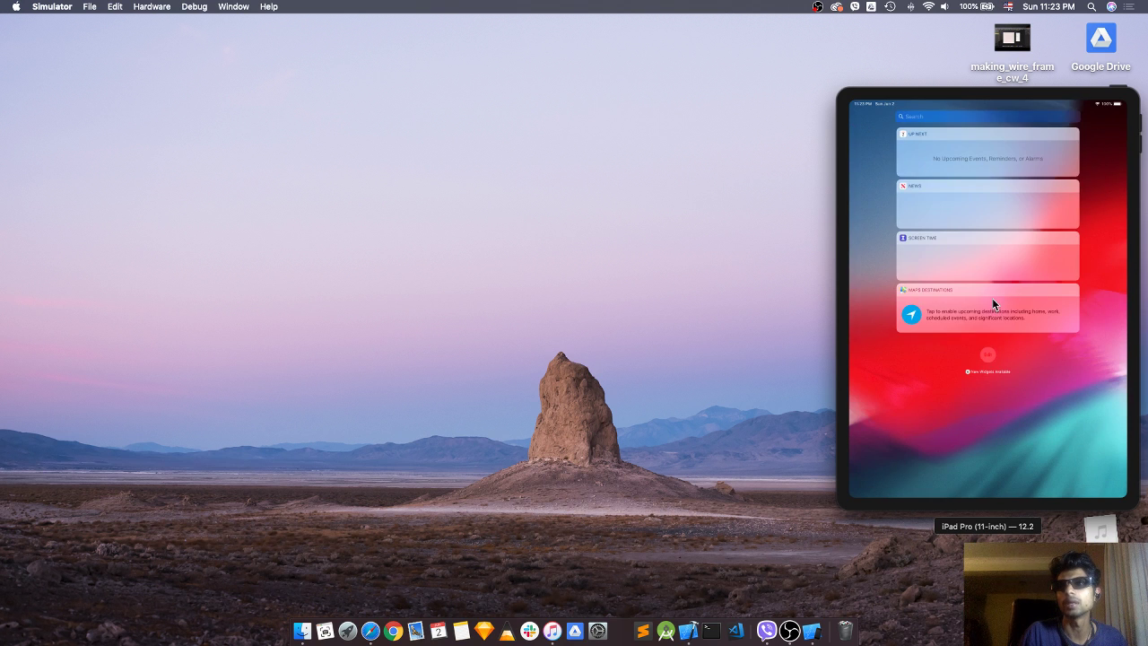
# Open Apple News from the simulator's News widget and move the iPad Pro simulator window nearer the middle of the desktop
pyautogui.moveTo(1059, 415); pyautogui.dragTo(685, 382)
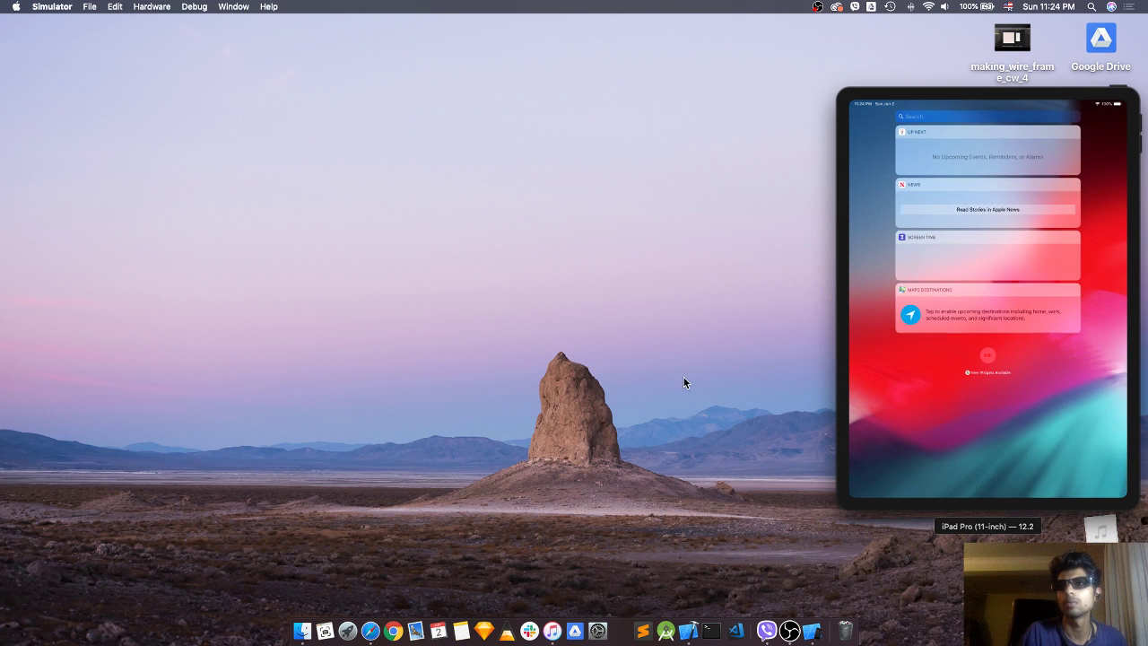
pyautogui.click(952, 208)
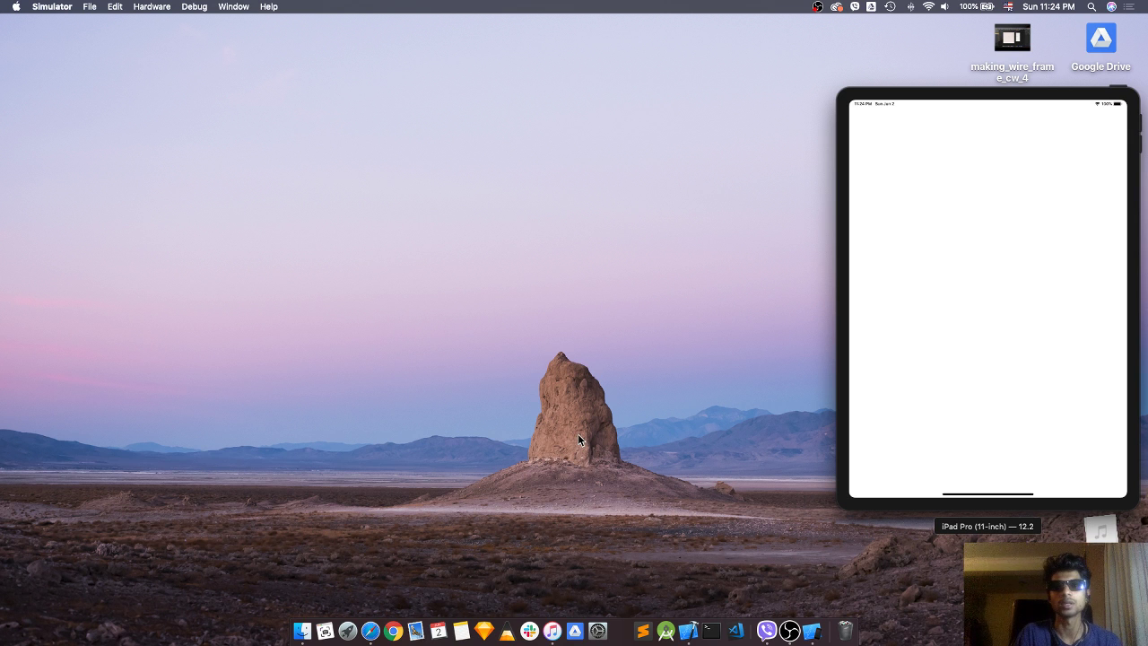
pyautogui.moveTo(967, 89); pyautogui.dragTo(741, 69)
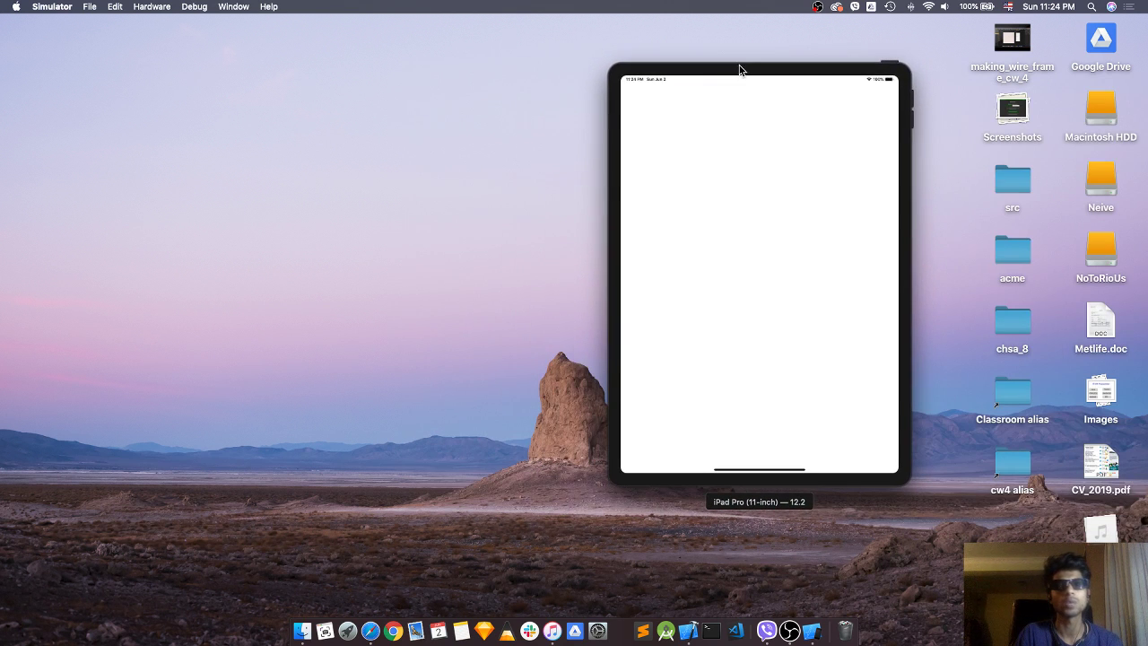
# Switch to iTunes and play the song Khase Ka Tara by Albatross
pyautogui.click(552, 626)
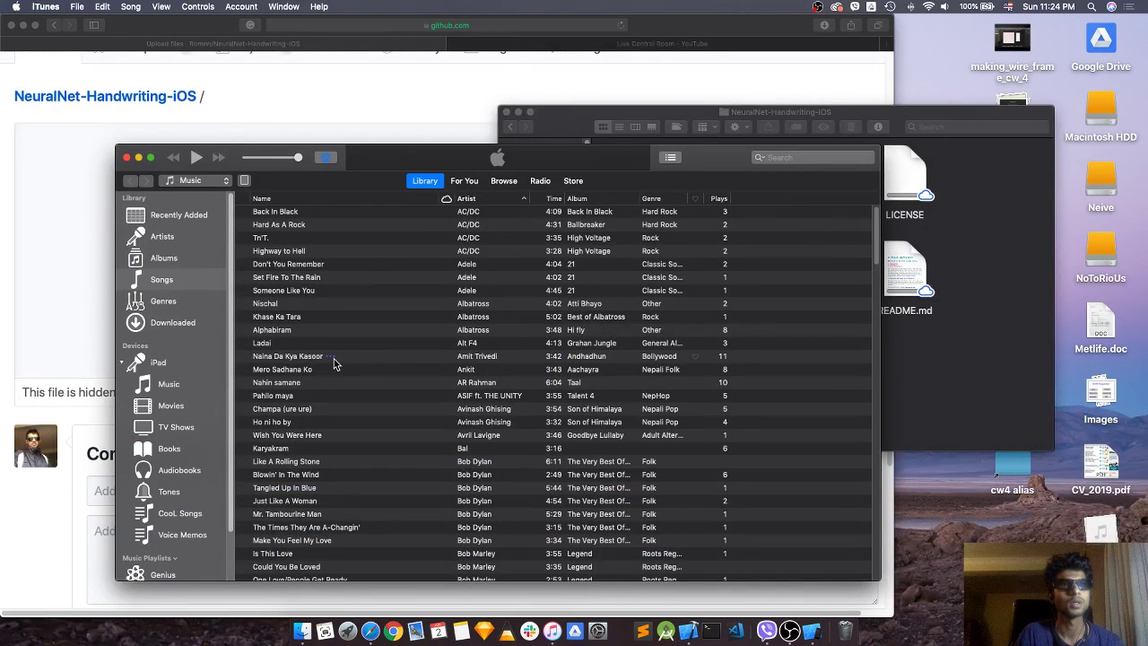
pyautogui.click(289, 319)
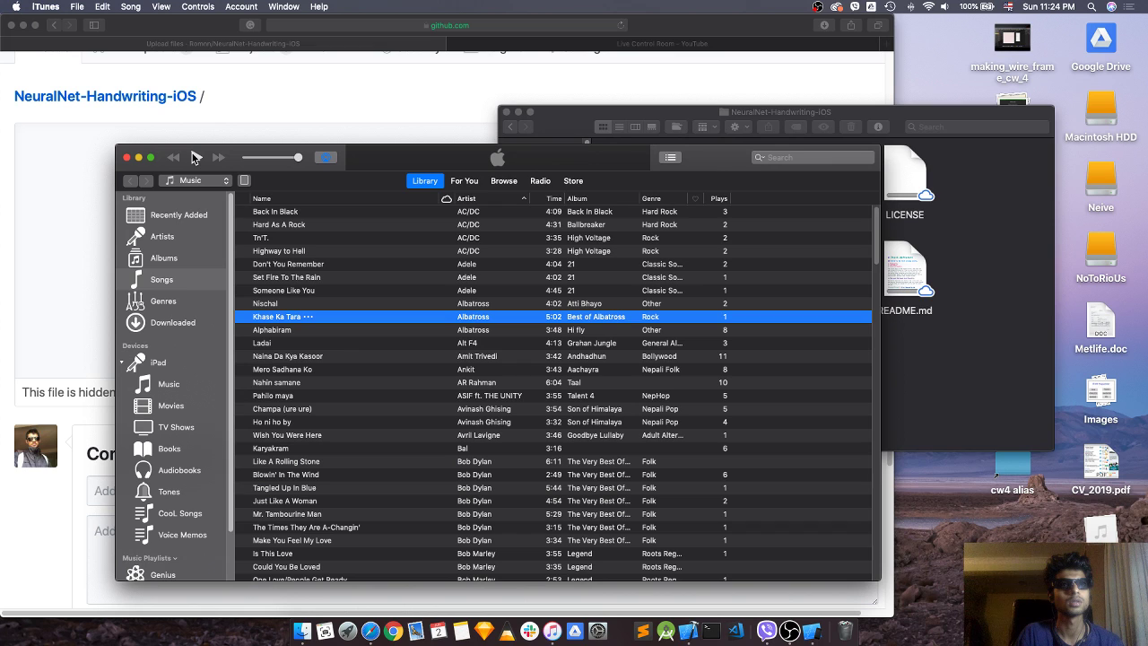
pyautogui.click(194, 158)
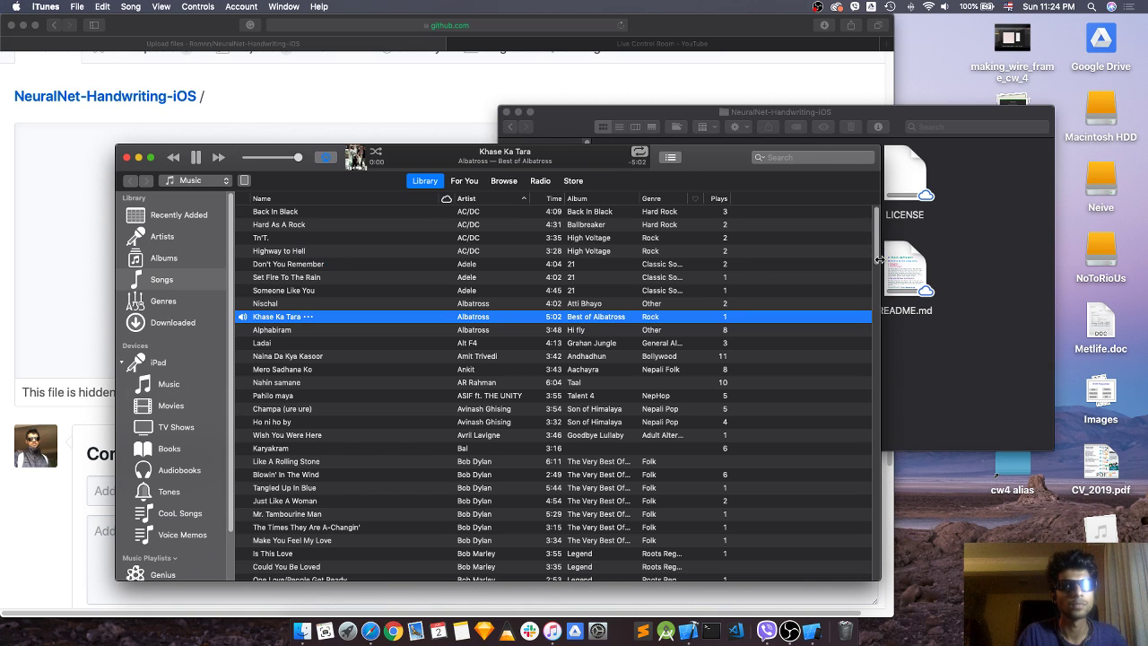
# Bring the NeuralNet-Handwriting-iOS folder and the Safari upload page forward, and switch to OBS
pyautogui.click(946, 360)
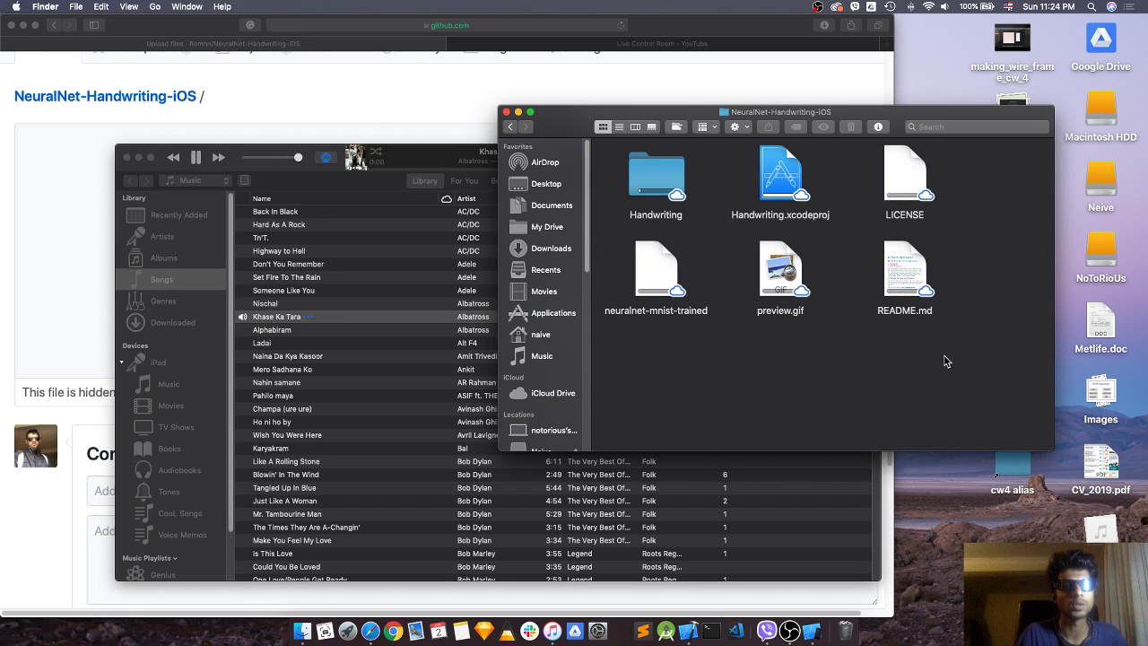
pyautogui.click(36, 539)
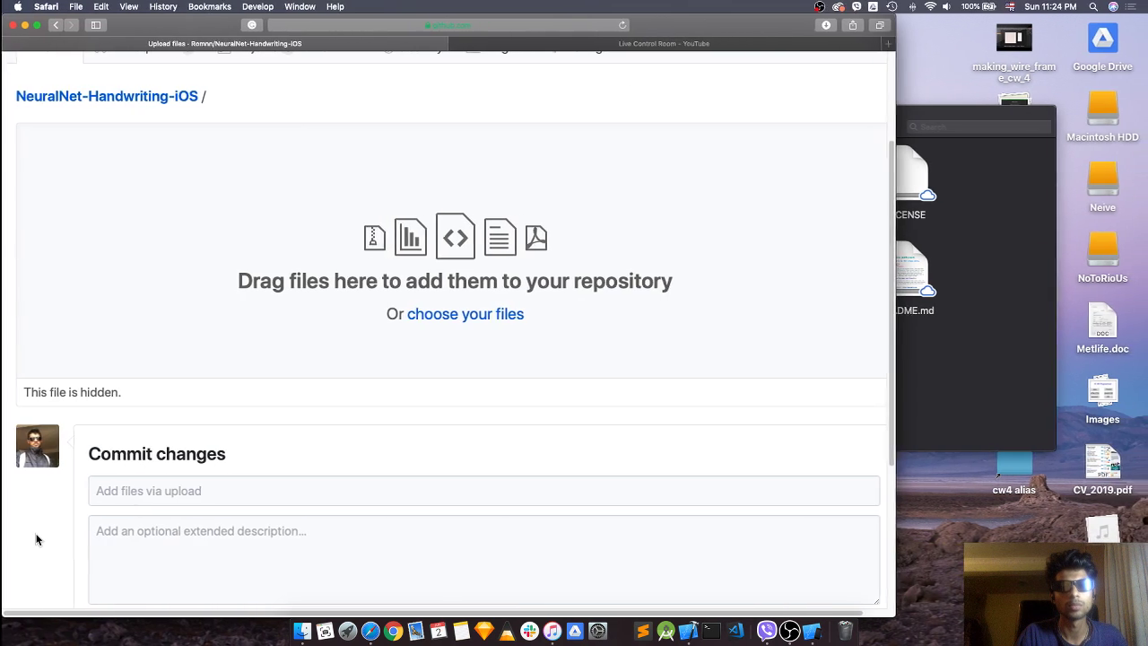
pyautogui.hotkey('ctrl', 'Right')
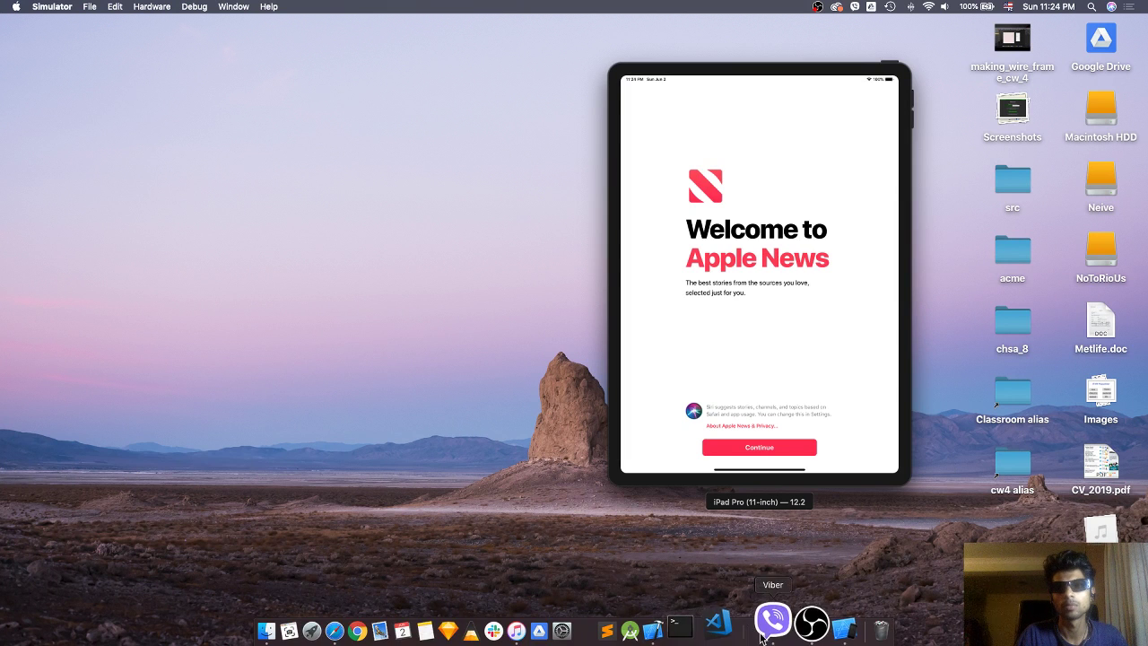
pyautogui.click(789, 630)
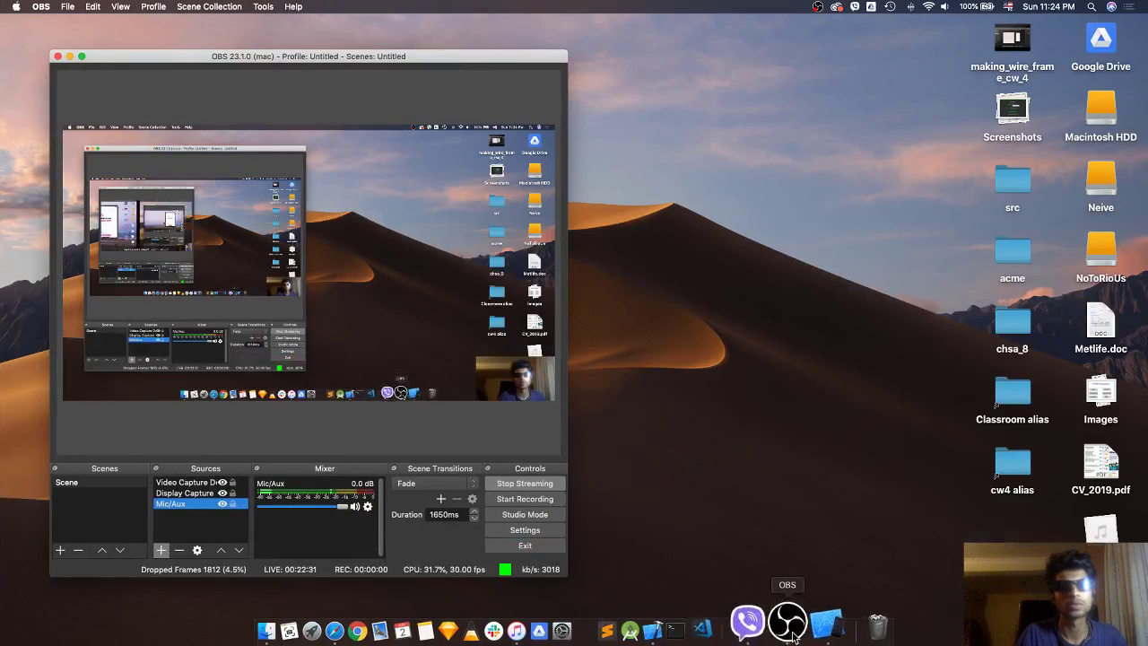
pyautogui.click(159, 550)
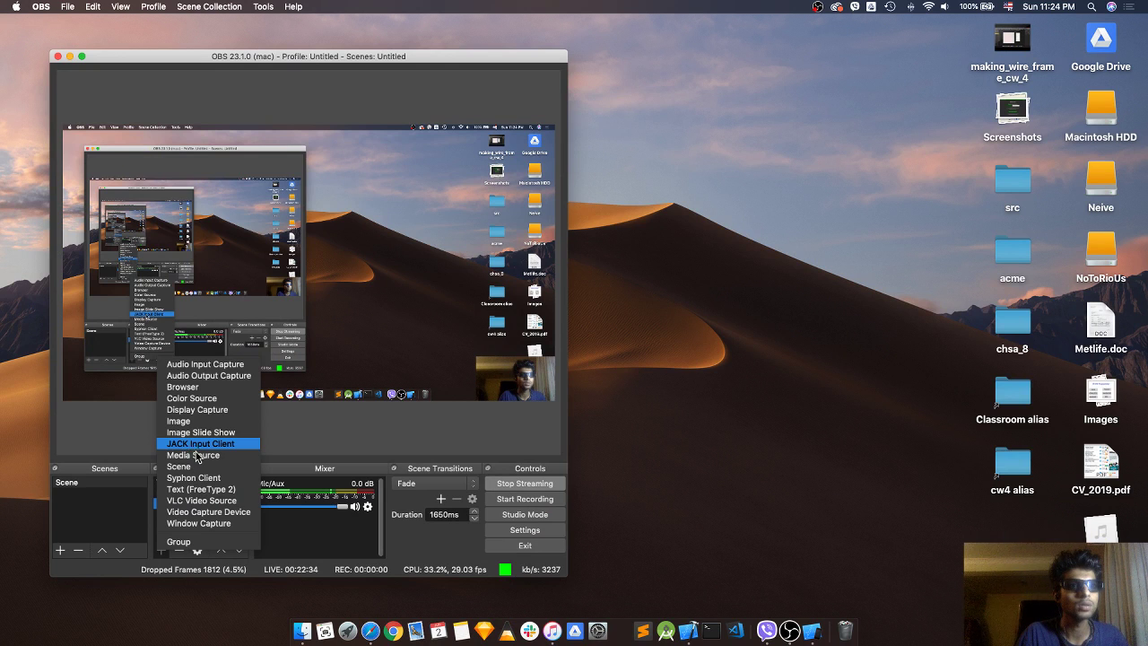
pyautogui.click(205, 364)
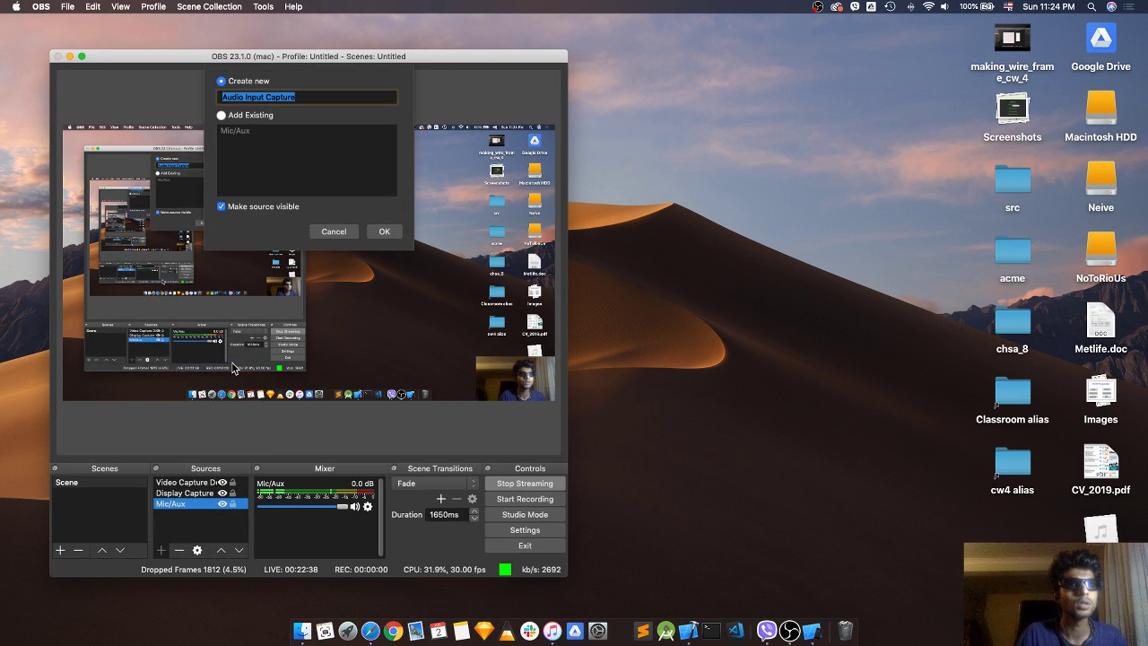
pyautogui.click(340, 232)
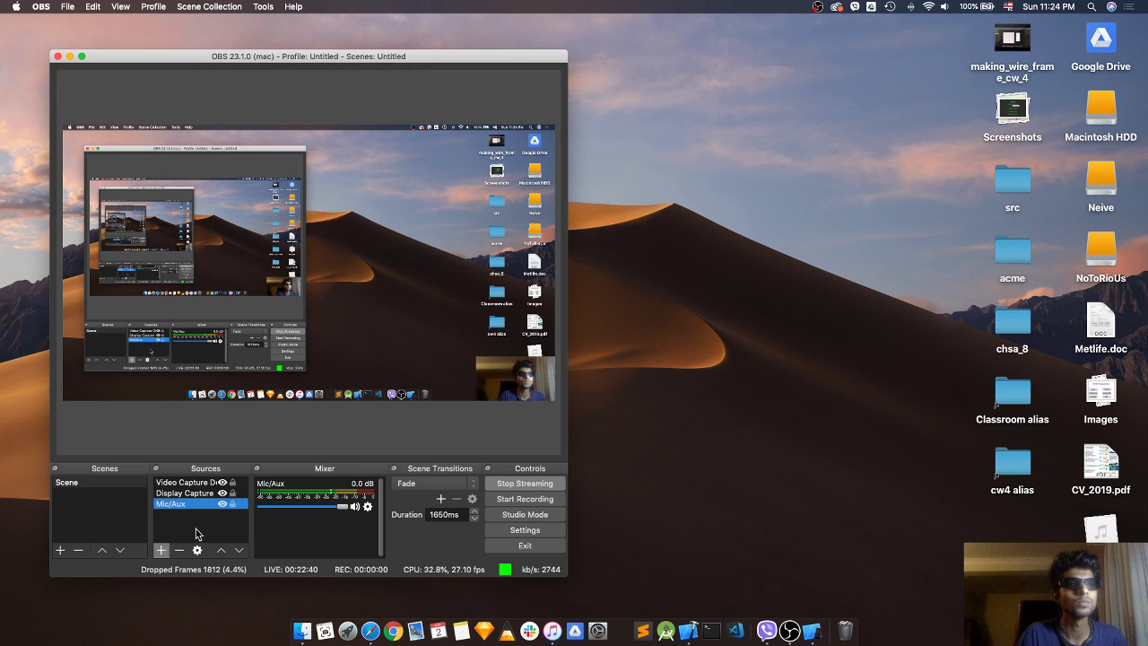
# Try to add a new Media Source from a local file without choosing one, and remove the source again
pyautogui.click(162, 549)
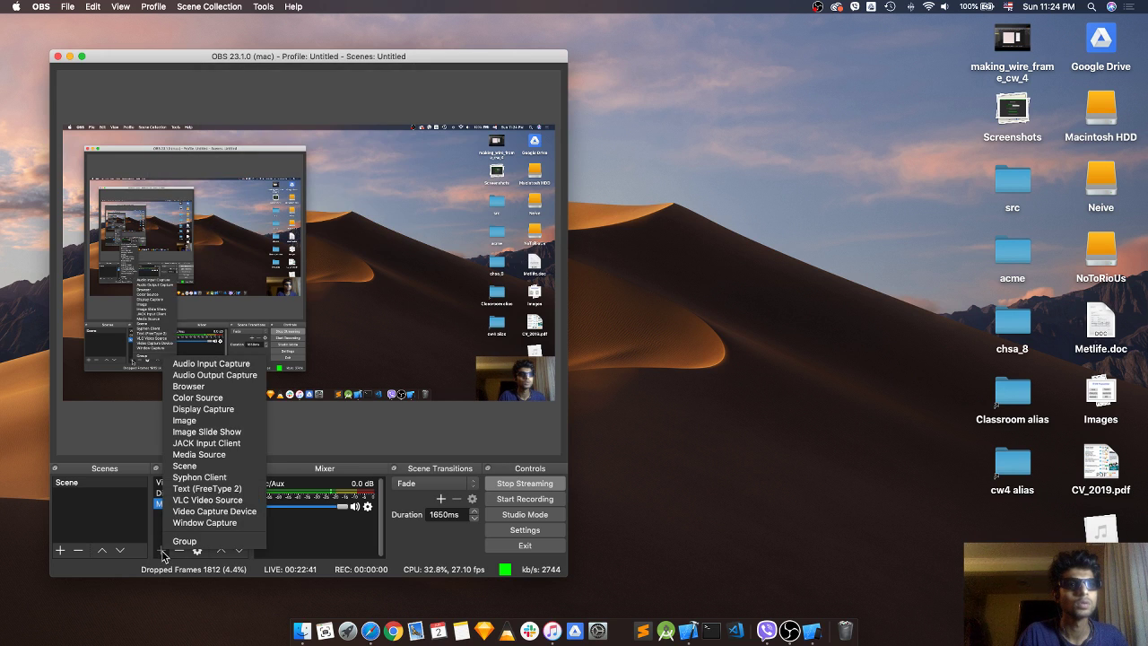
pyautogui.click(234, 455)
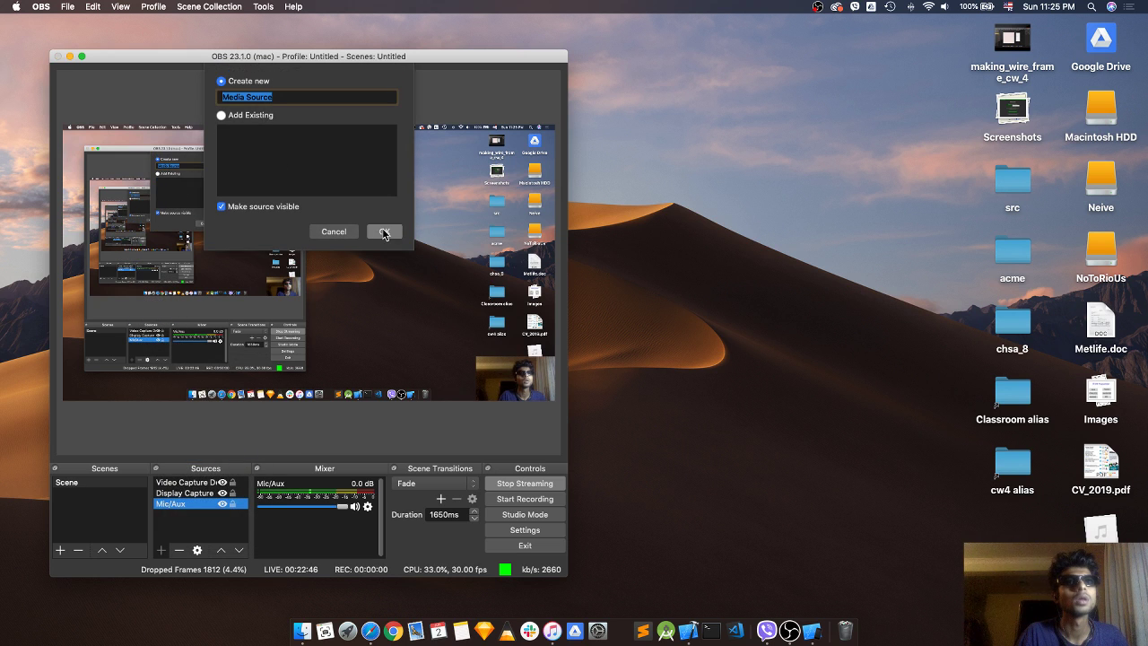
pyautogui.click(384, 232)
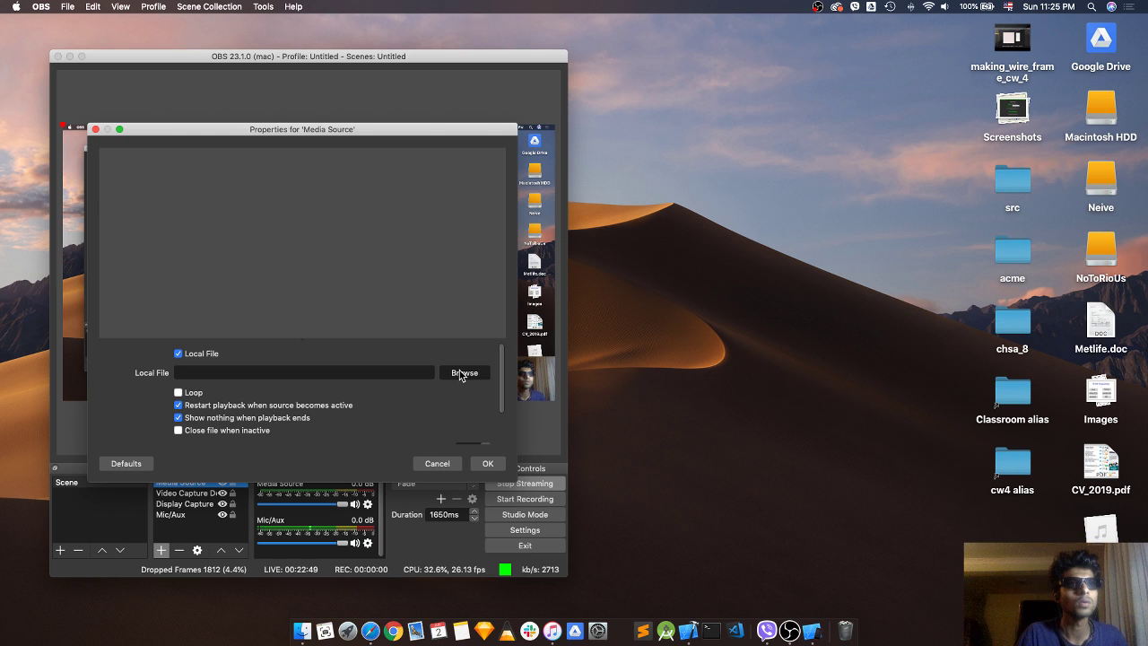
pyautogui.click(458, 375)
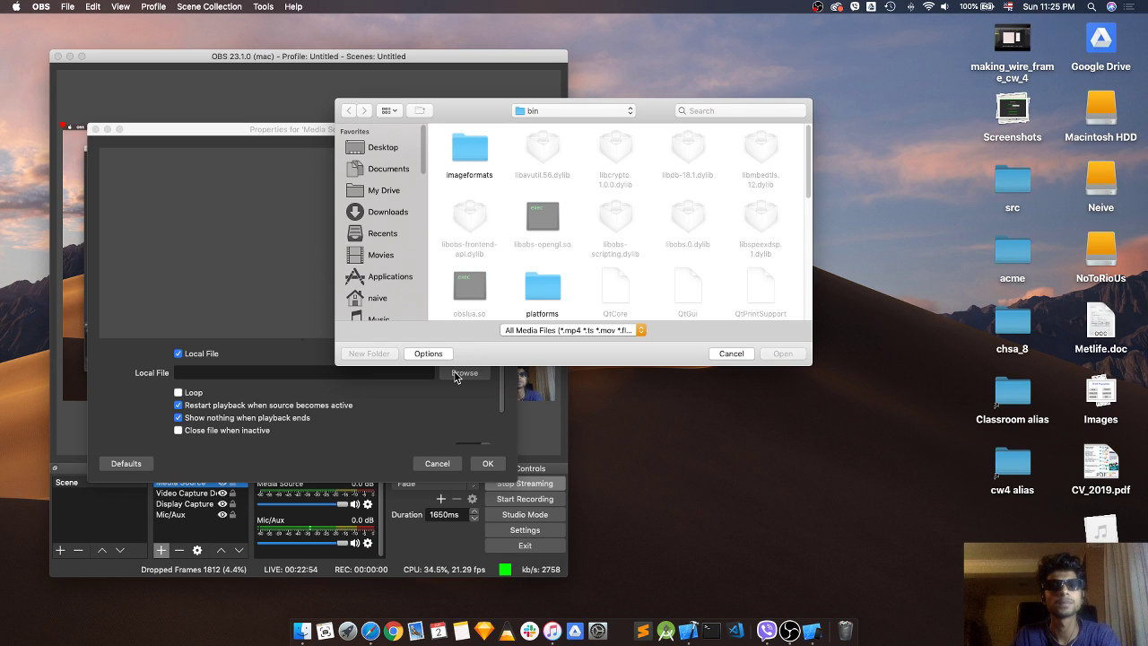
pyautogui.click(741, 357)
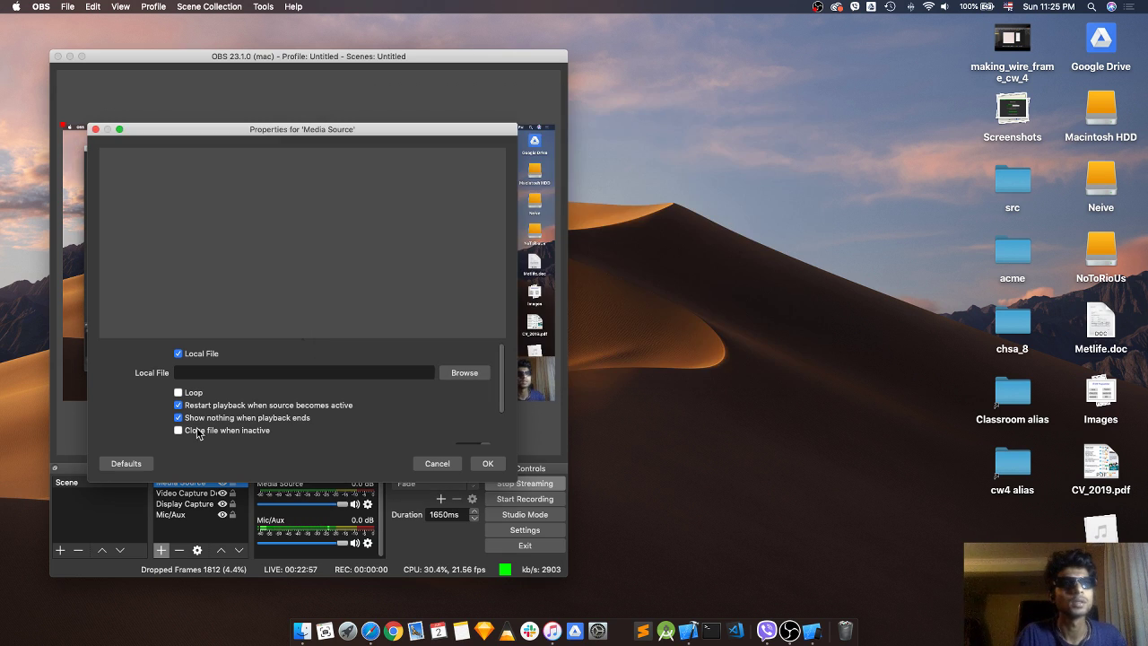
pyautogui.click(437, 463)
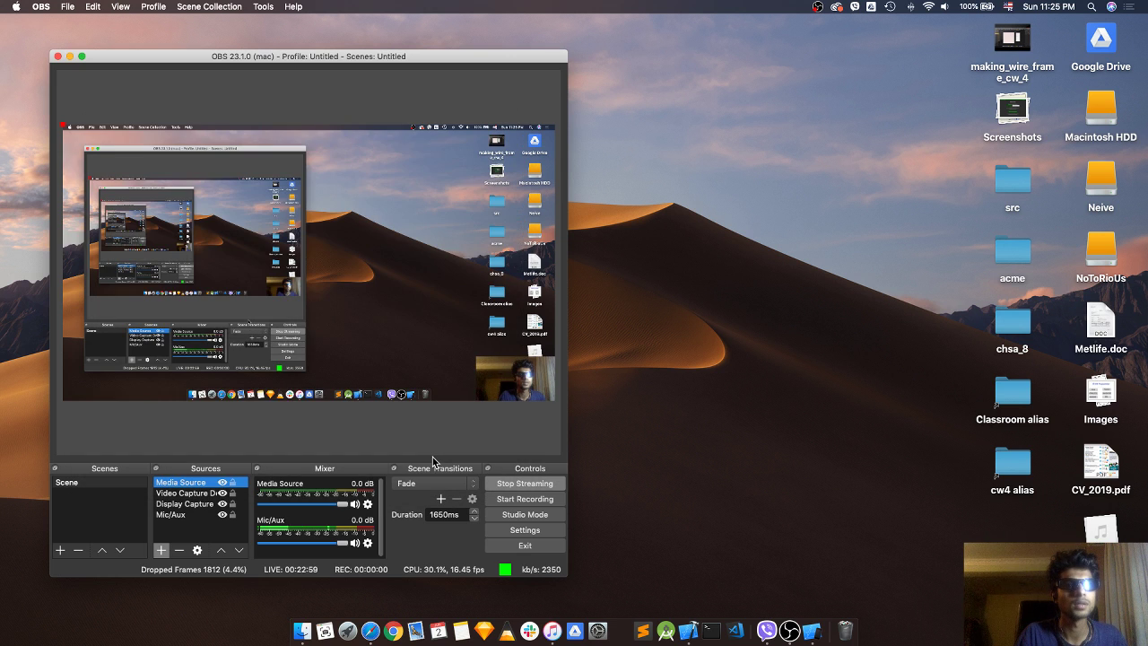
pyautogui.click(180, 549)
pyautogui.press('Return')
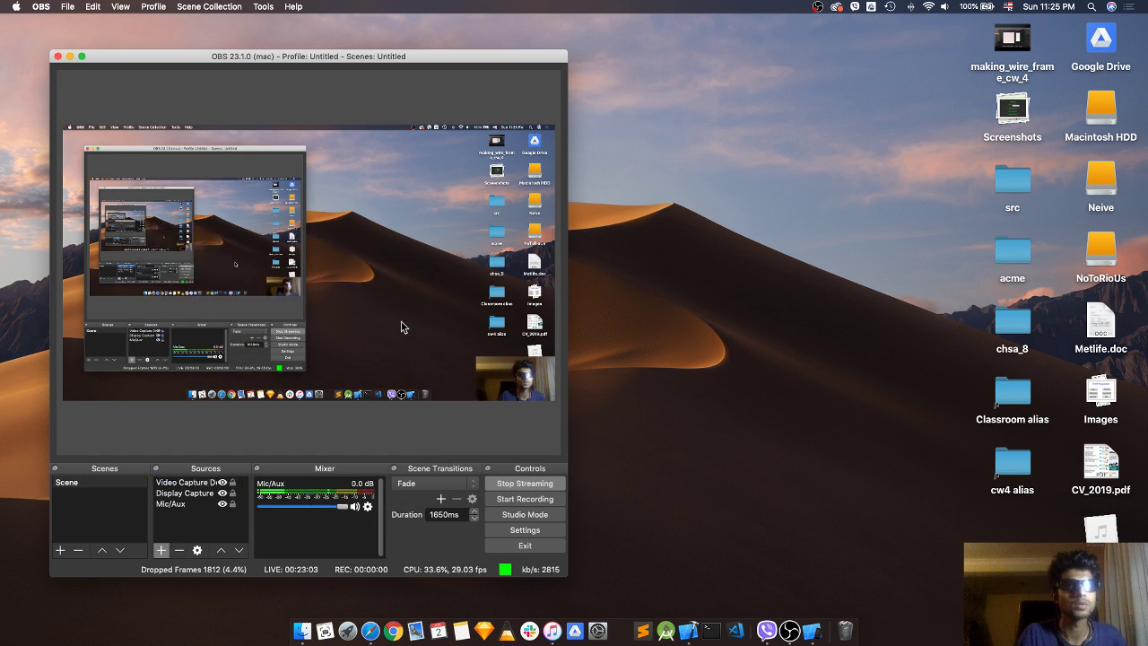
# Try to add a new Audio Output Capture source, check its device choice, and remove the source again
pyautogui.click(162, 550)
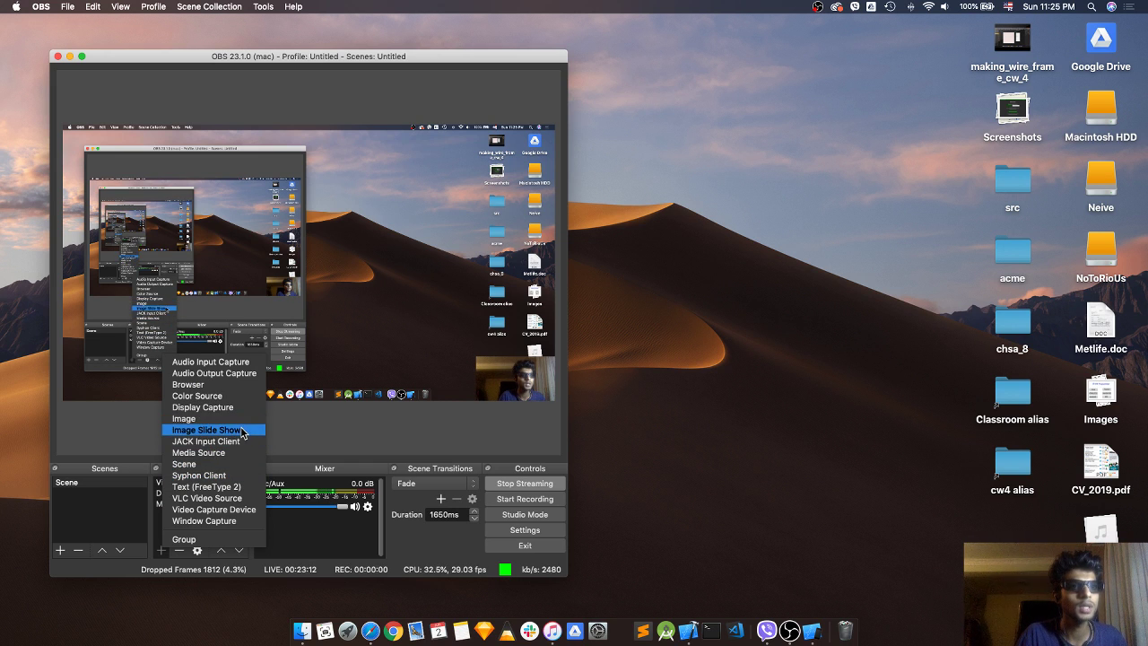
pyautogui.click(232, 375)
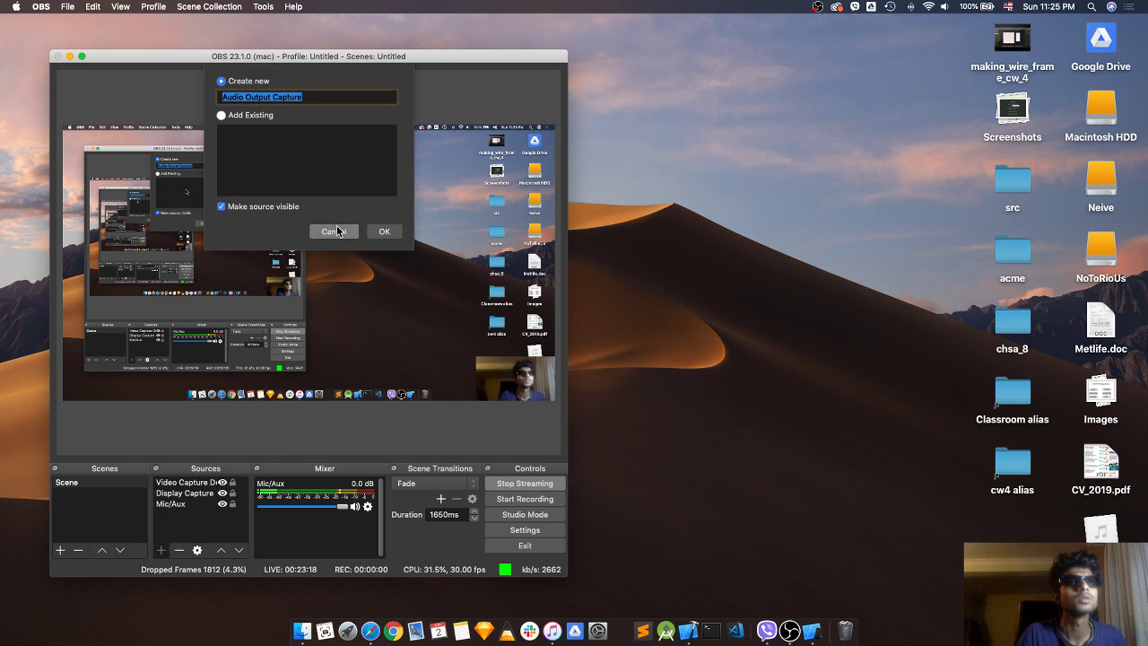
pyautogui.click(388, 232)
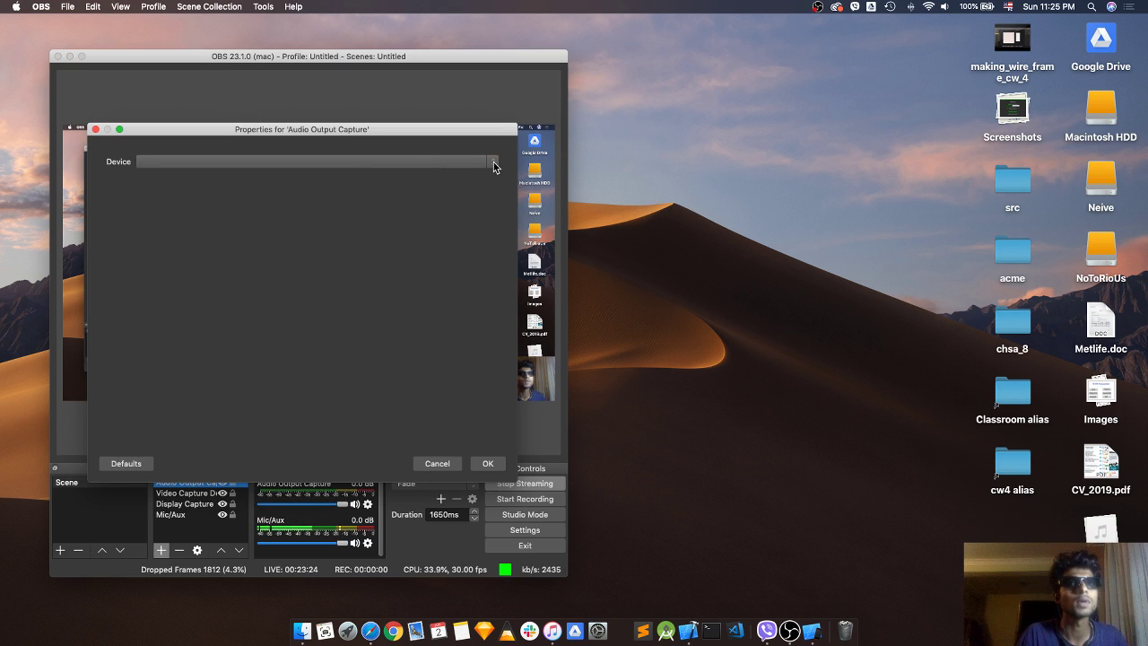
pyautogui.click(436, 463)
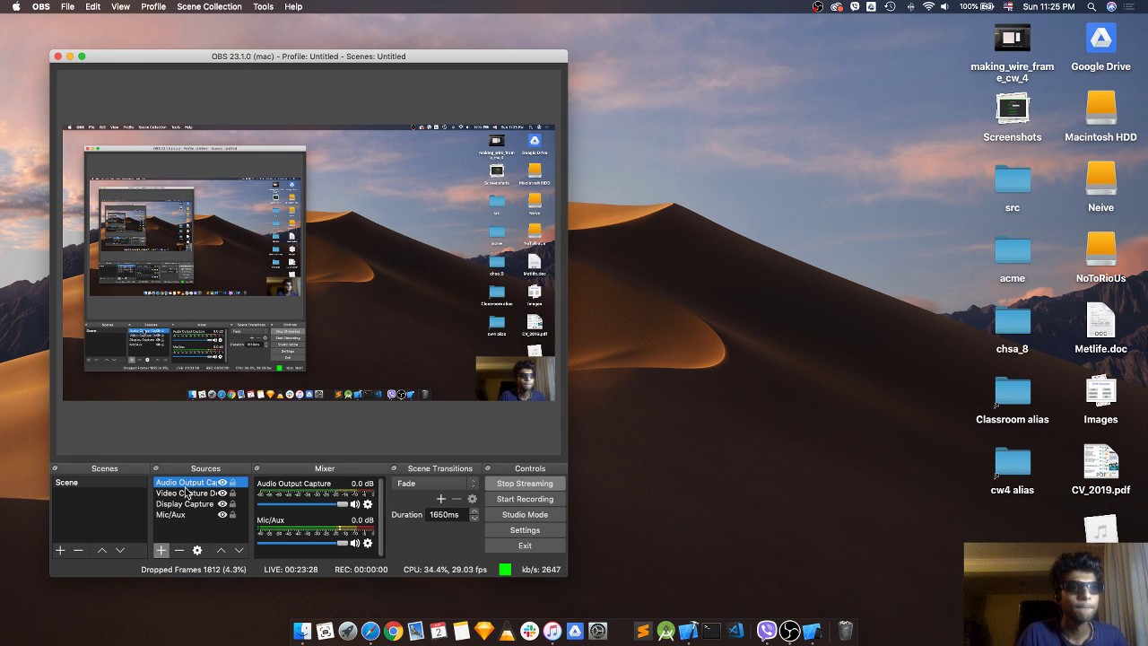
pyautogui.click(179, 550)
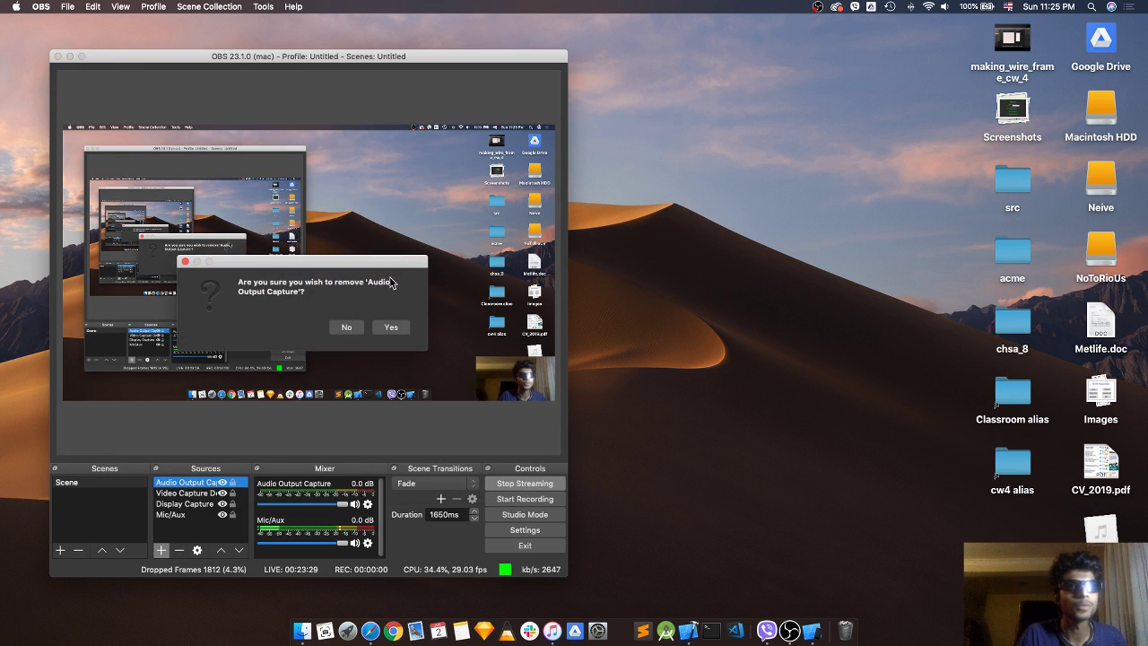
pyautogui.click(391, 327)
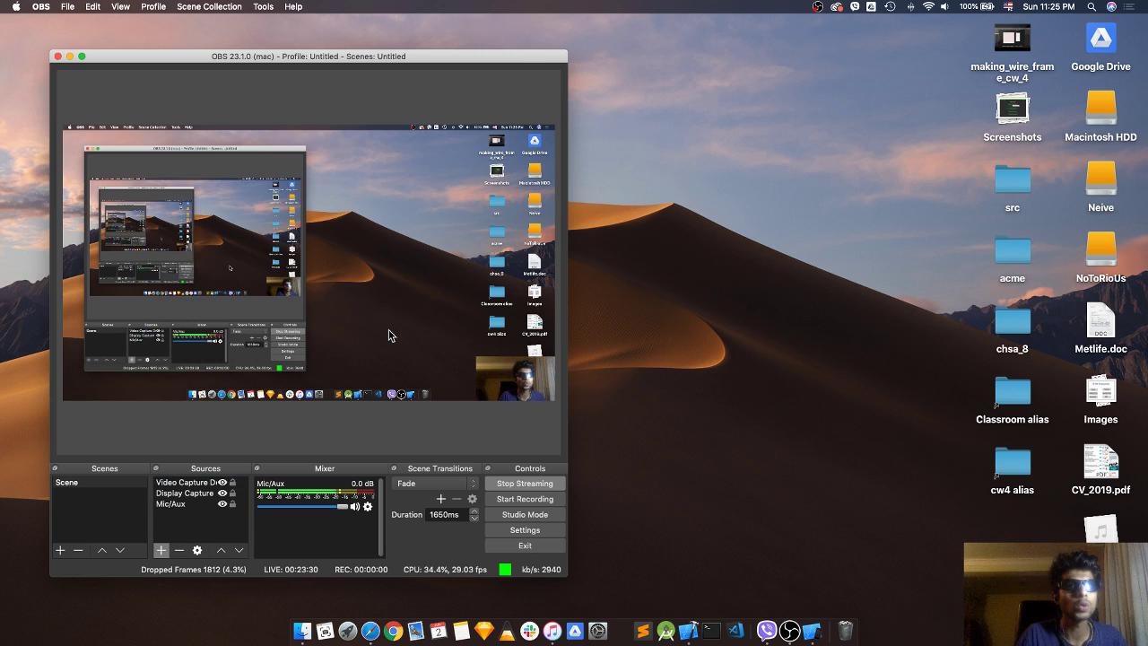
# Look over the available source types without adding one, and switch to Safari
pyautogui.click(160, 550)
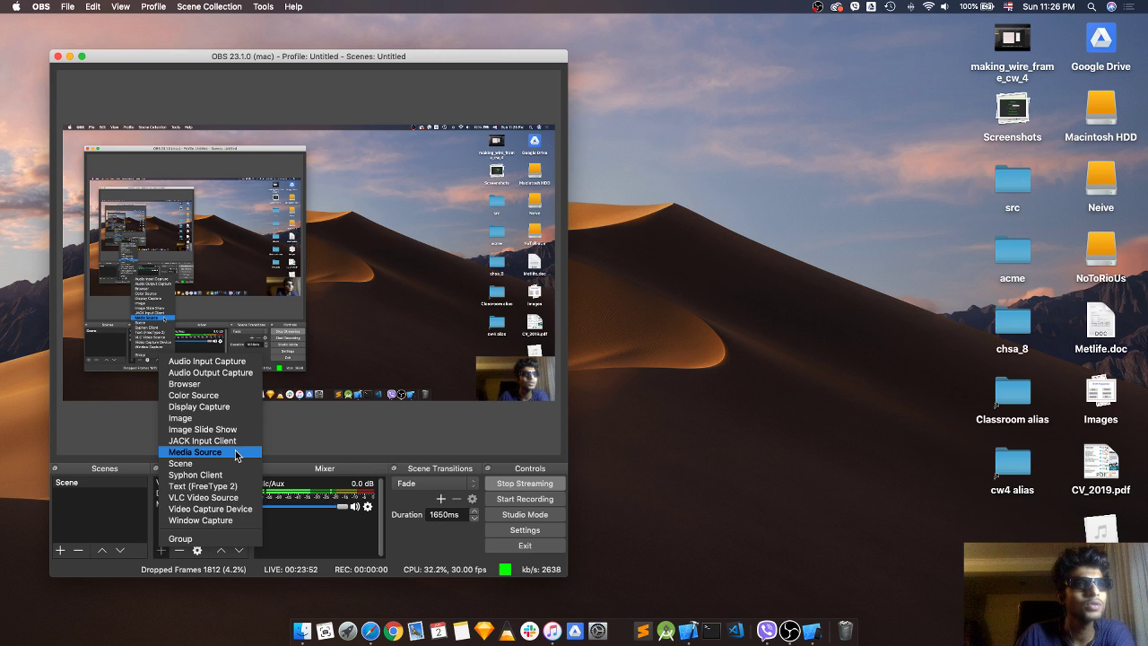
pyautogui.press('Escape')
pyautogui.hotkey('ctrl', 'Right')
pyautogui.click(367, 638)
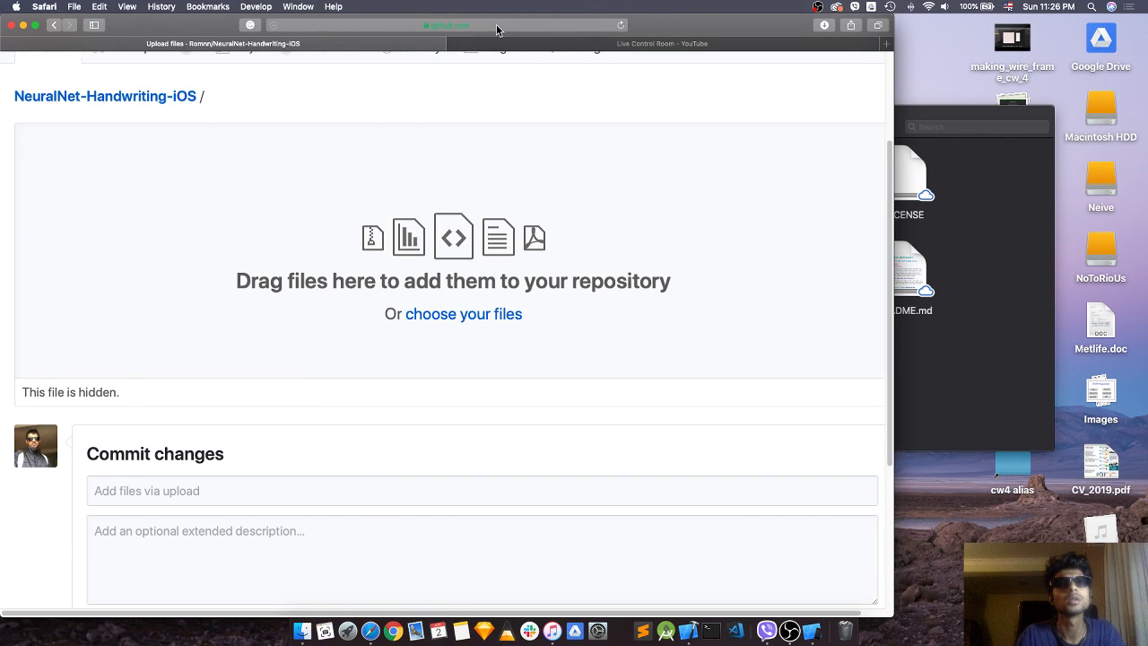
# Search the web for "how to broadcast music player music via obs"
pyautogui.click(496, 24)
pyautogui.write('how to bo')
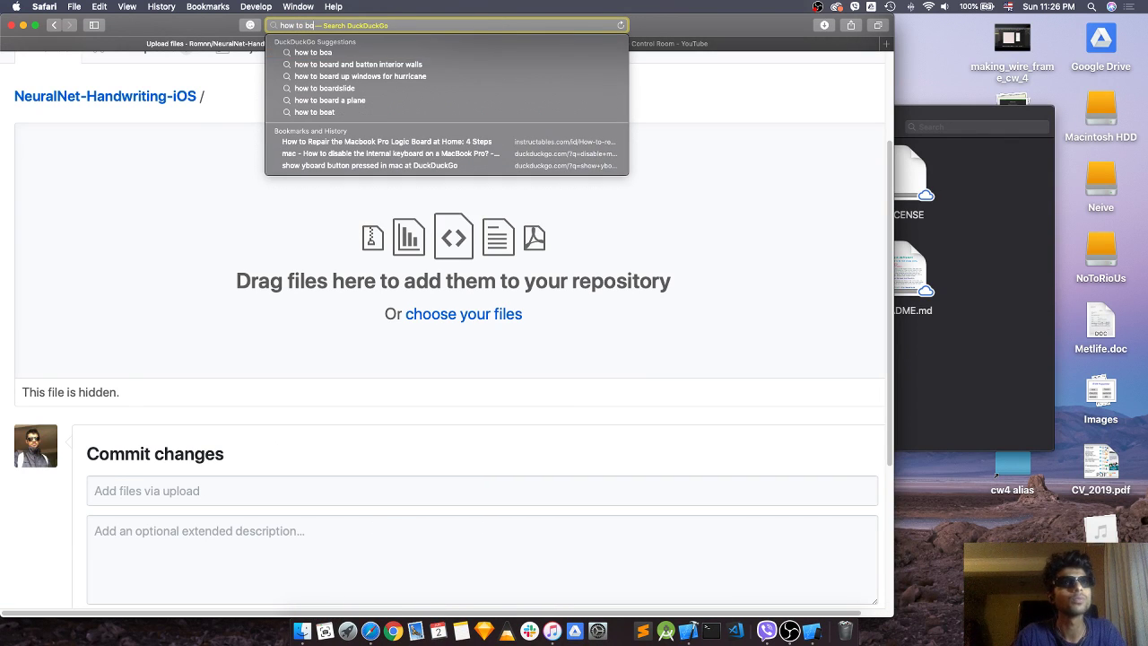
pyautogui.press('BackSpace')
pyautogui.write('roadcast ')
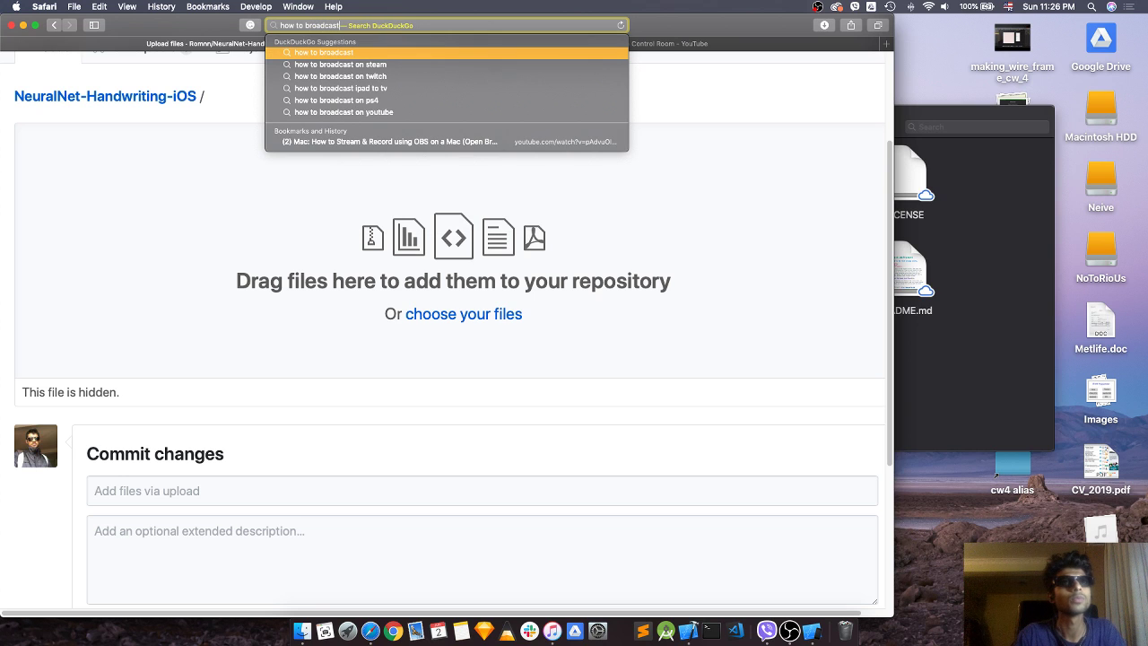
pyautogui.write('music player musin')
pyautogui.press('BackSpace')
pyautogui.write('c d')
pyautogui.press('BackSpace')
pyautogui.write('via obs')
pyautogui.press('Return')
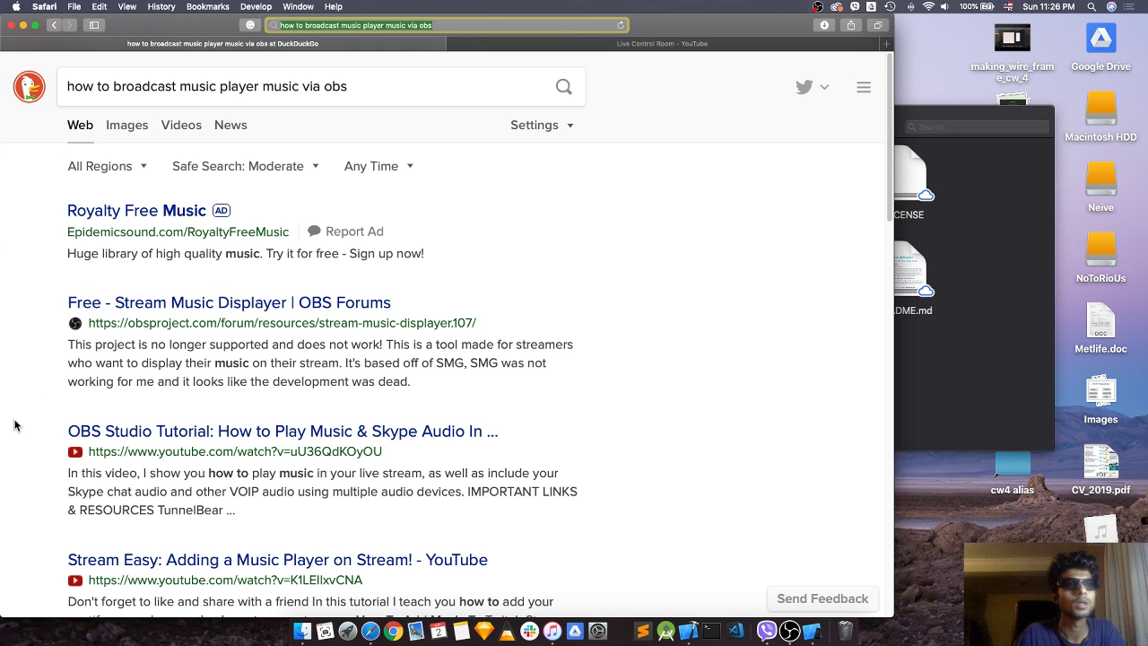
# Open the search result "OBS Studio Tutorial: How to Play Music & Skype Audio In ..." in a new tab and browse further results
pyautogui.scroll(-1, 15, 425)
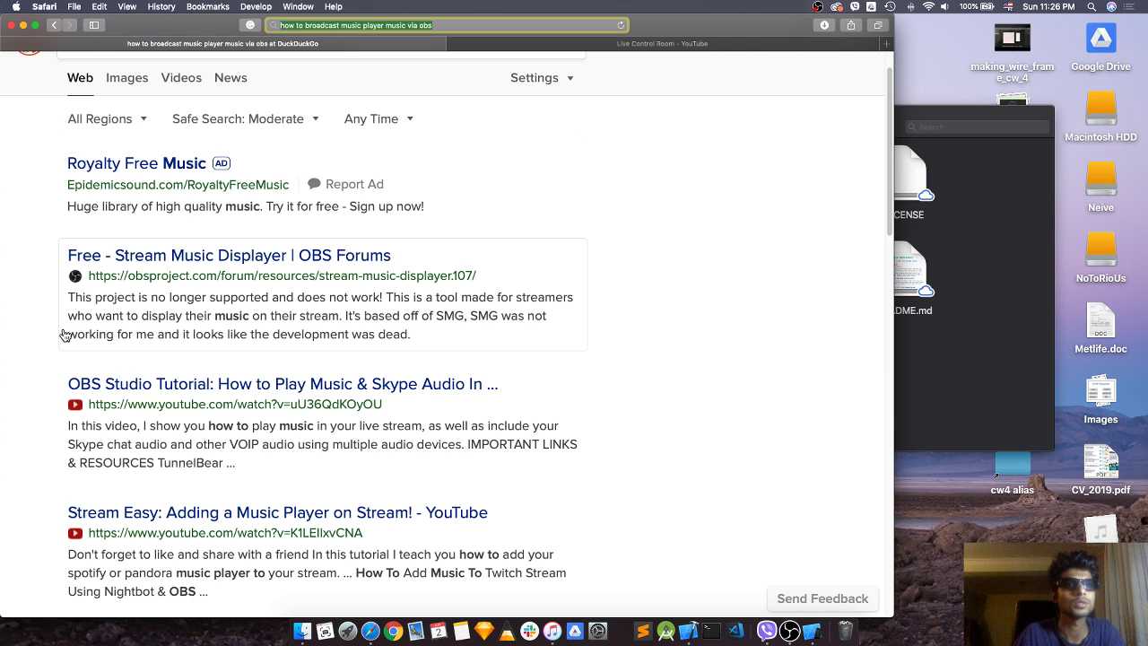
pyautogui.scroll(-2, 65, 335)
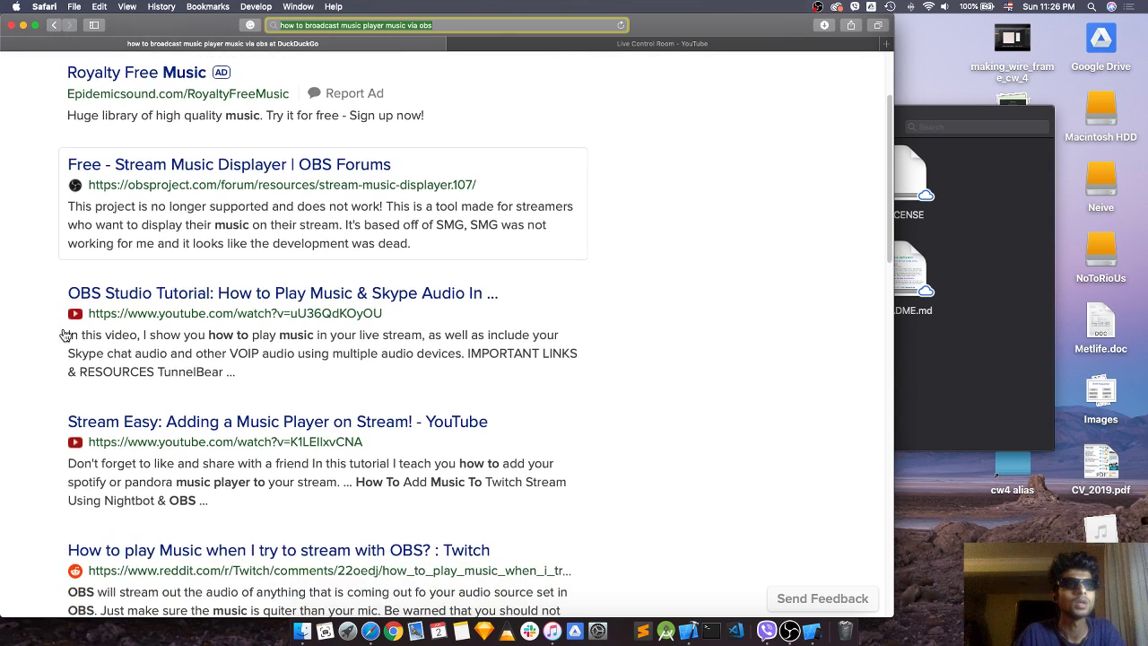
pyautogui.rightClick(174, 300)
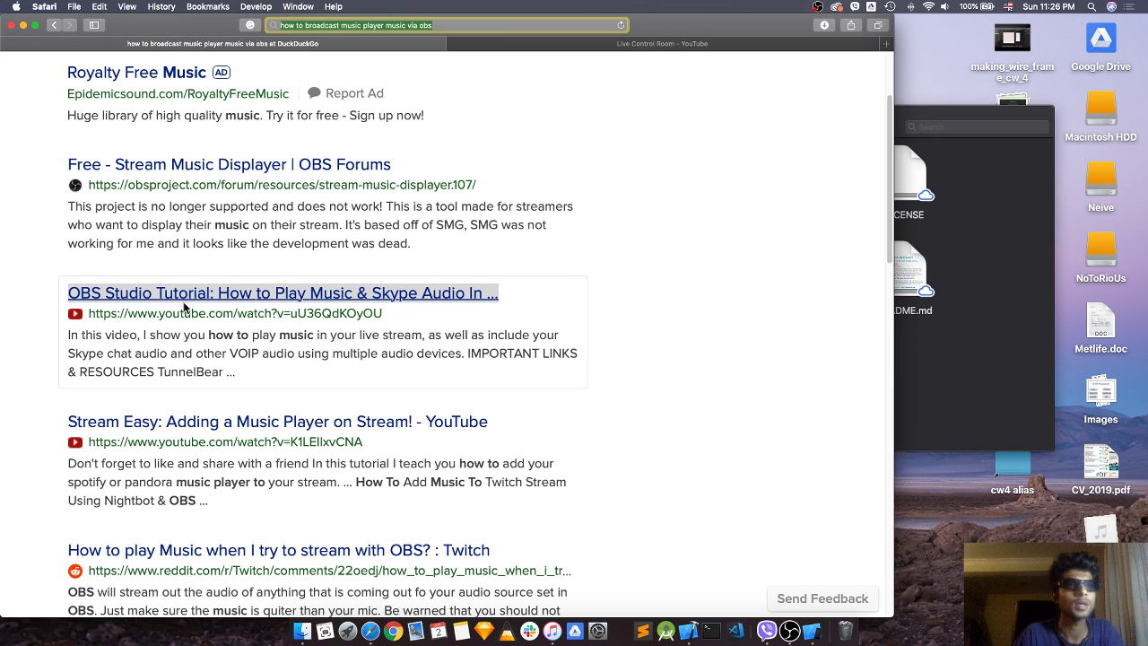
pyautogui.click(192, 310)
pyautogui.scroll(-2, 32, 386)
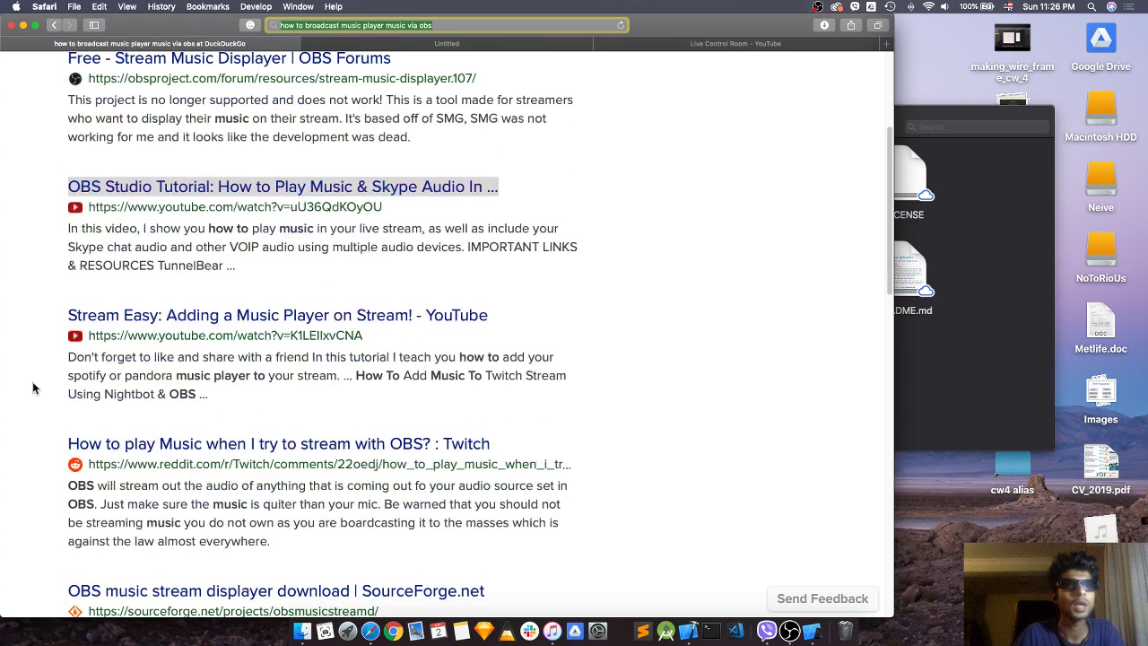
# Open the results "Stream Easy: Adding a Music Player on Stream!" and "How to play Music when I try to stream with OBS?" in new tabs, and show the Reddit thread
pyautogui.rightClick(189, 321)
pyautogui.click(207, 332)
pyautogui.scroll(-2, 160, 358)
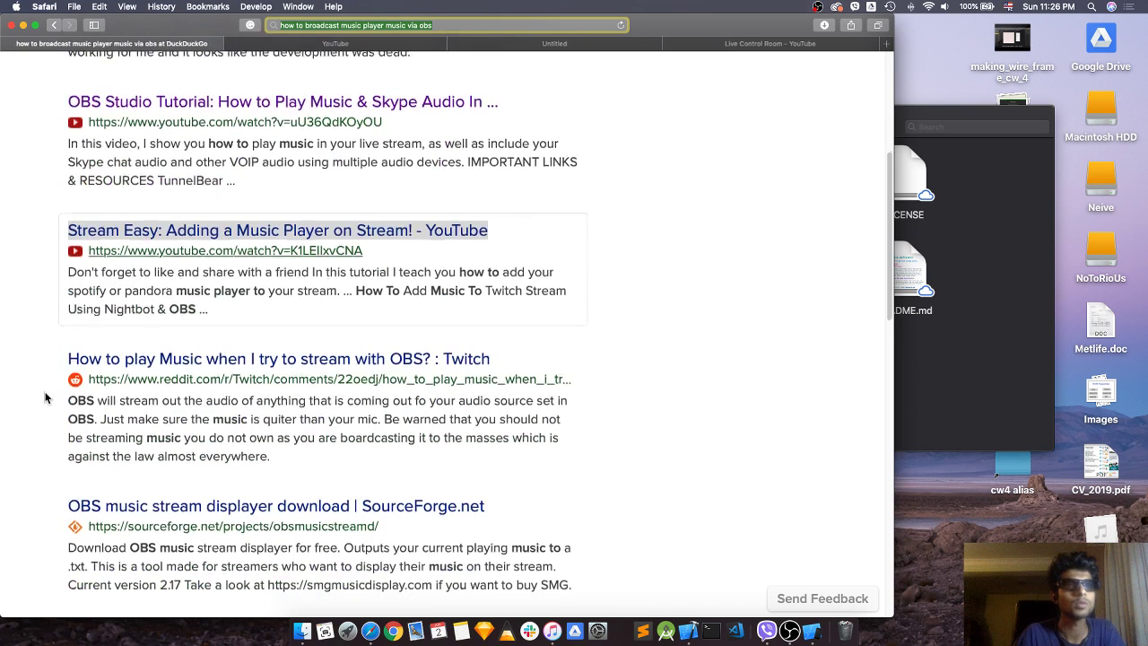
pyautogui.rightClick(180, 356)
pyautogui.click(216, 361)
pyautogui.click(589, 44)
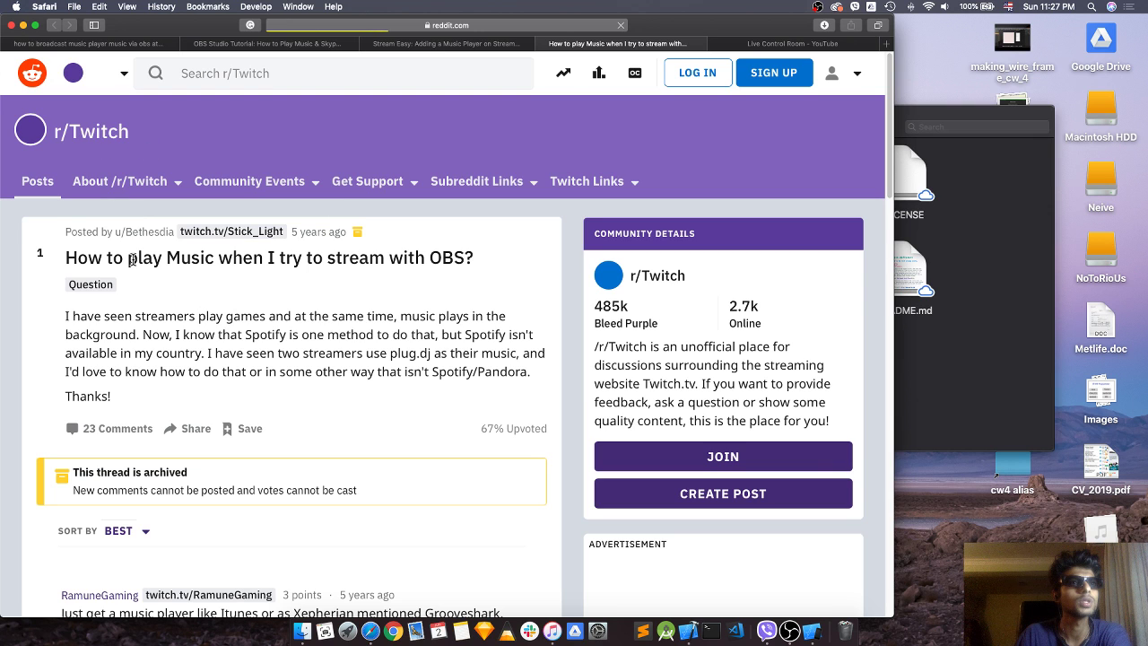
# Read the Reddit question and its first replies about streaming music with OBS
pyautogui.scroll(-3, 405, 308)
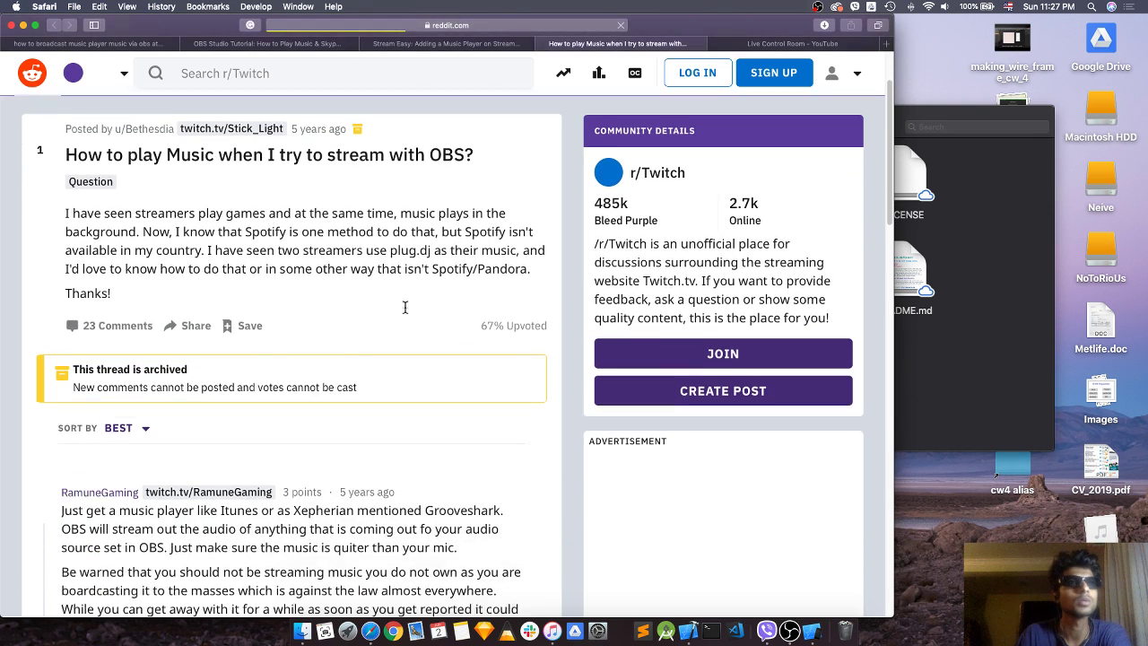
pyautogui.scroll(-1, 404, 309)
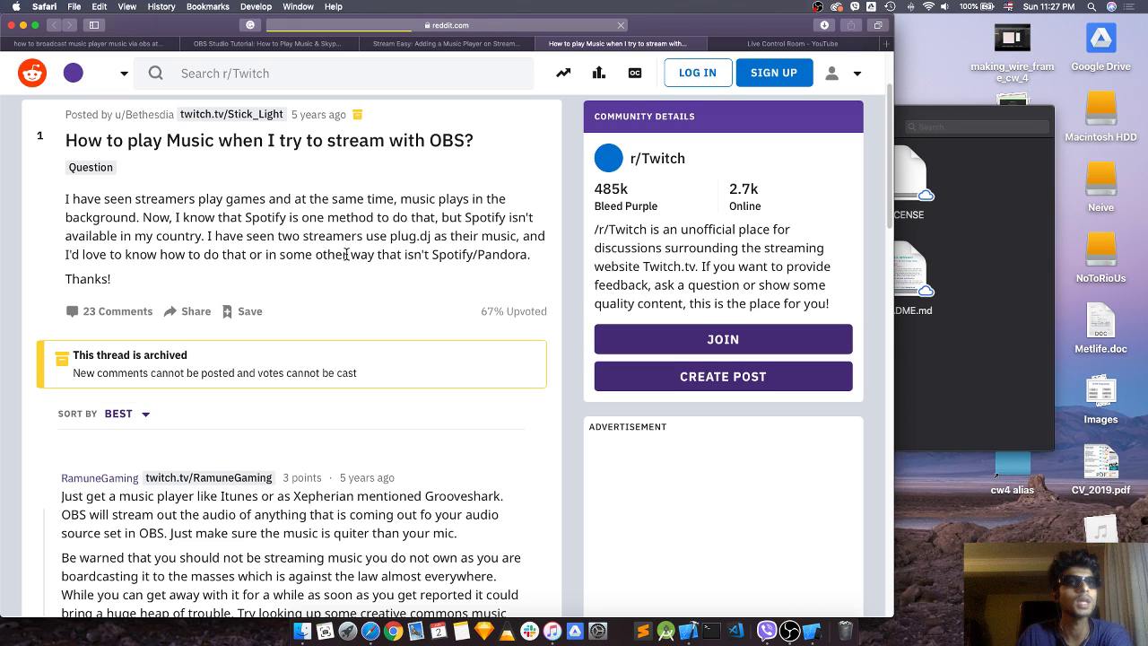
pyautogui.scroll(-1, 410, 233)
pyautogui.scroll(-5, 338, 250)
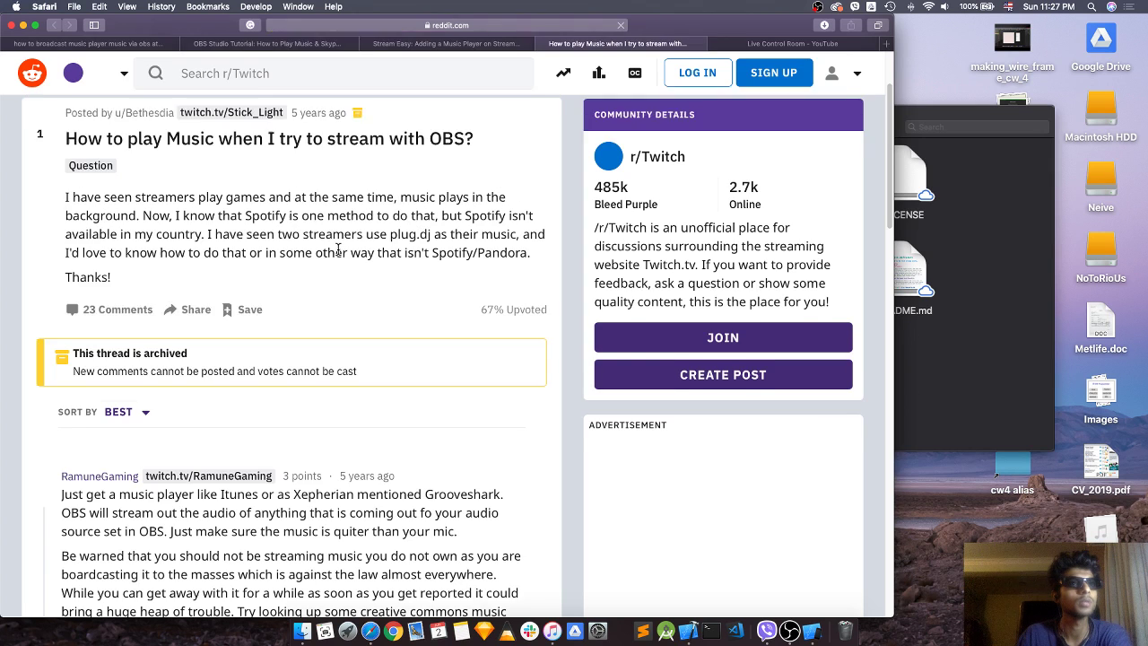
pyautogui.scroll(-5, 337, 239)
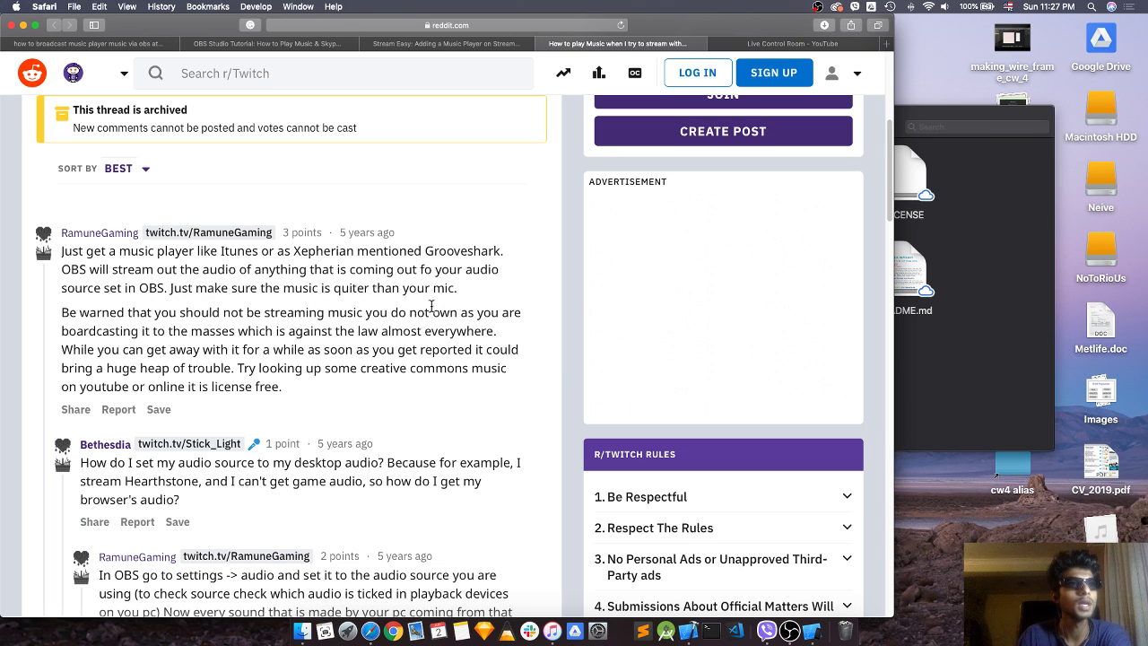
pyautogui.scroll(-2, 263, 338)
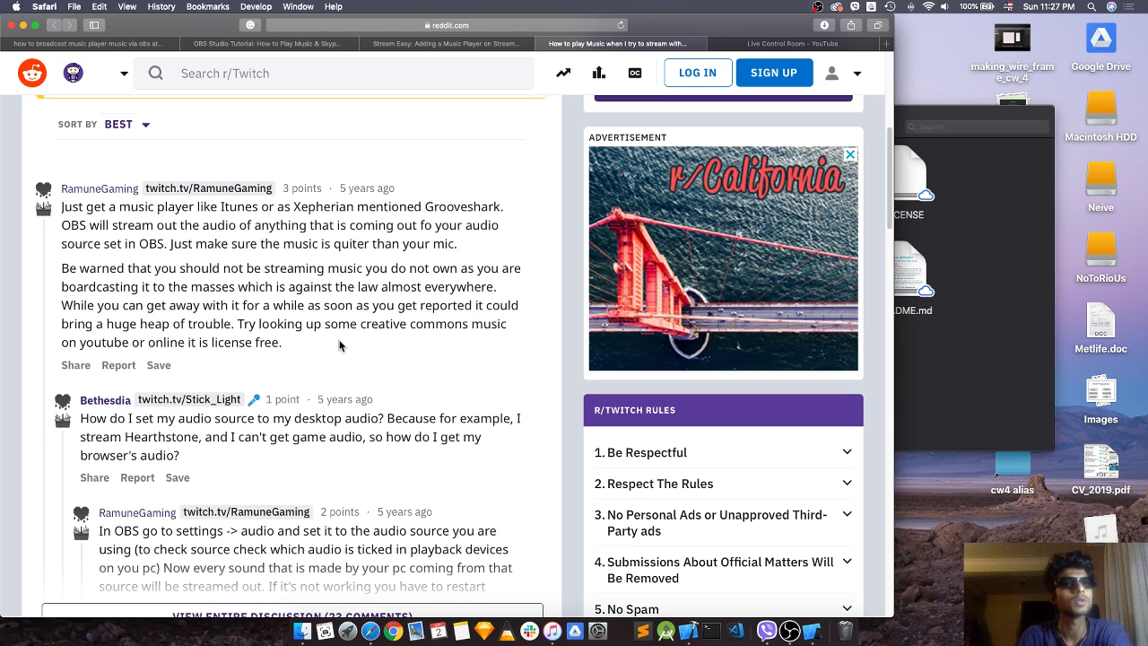
pyautogui.scroll(-2, 373, 351)
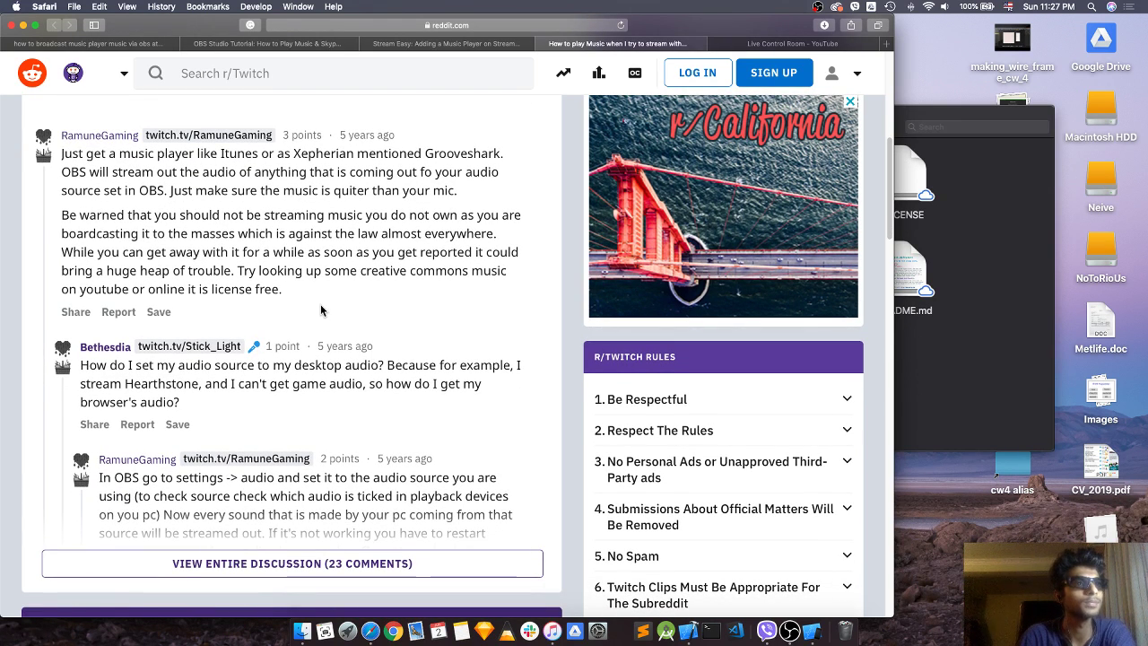
pyautogui.scroll(-3, 320, 310)
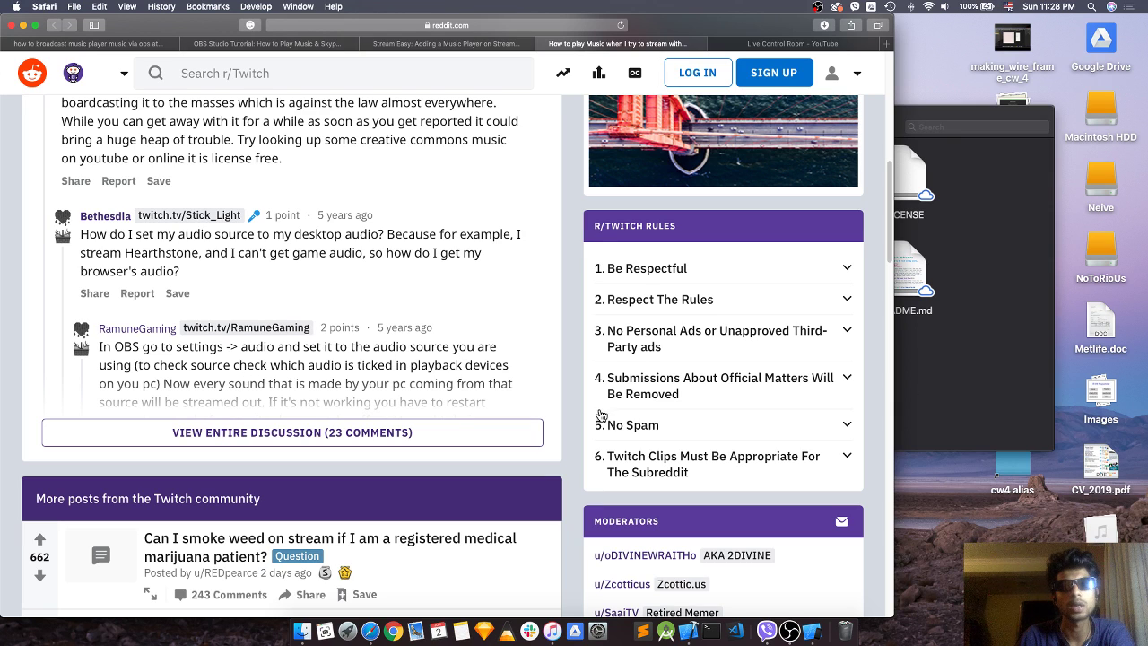
# Switch to OBS and check the available Desktop Audio Device choices in the audio settings
pyautogui.click(789, 625)
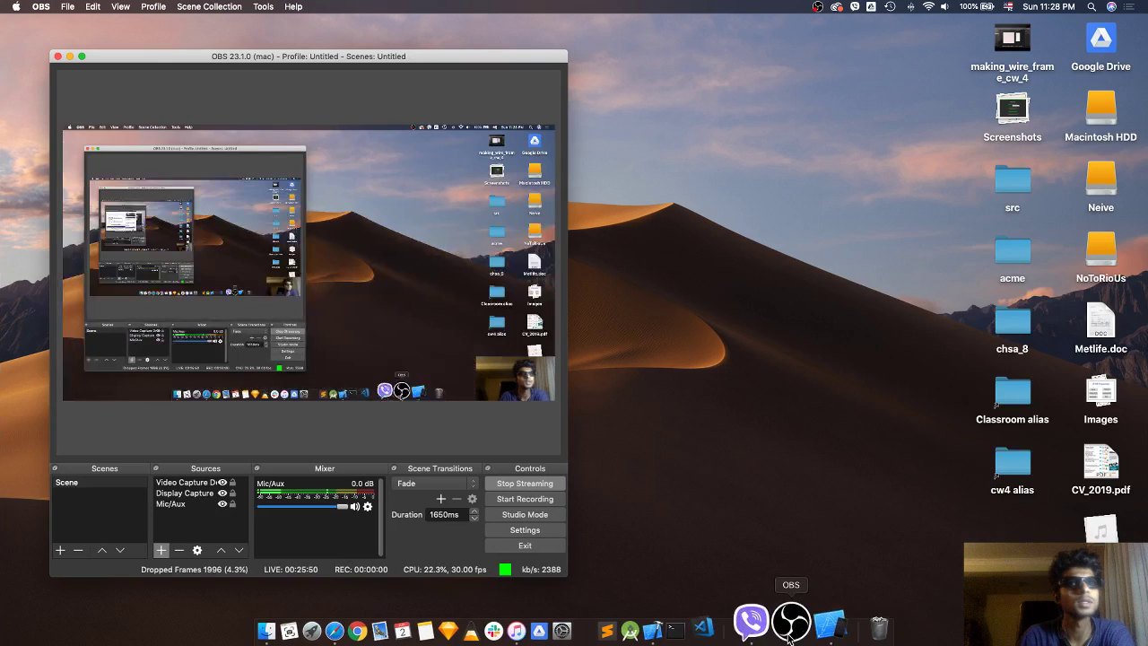
pyautogui.click(528, 531)
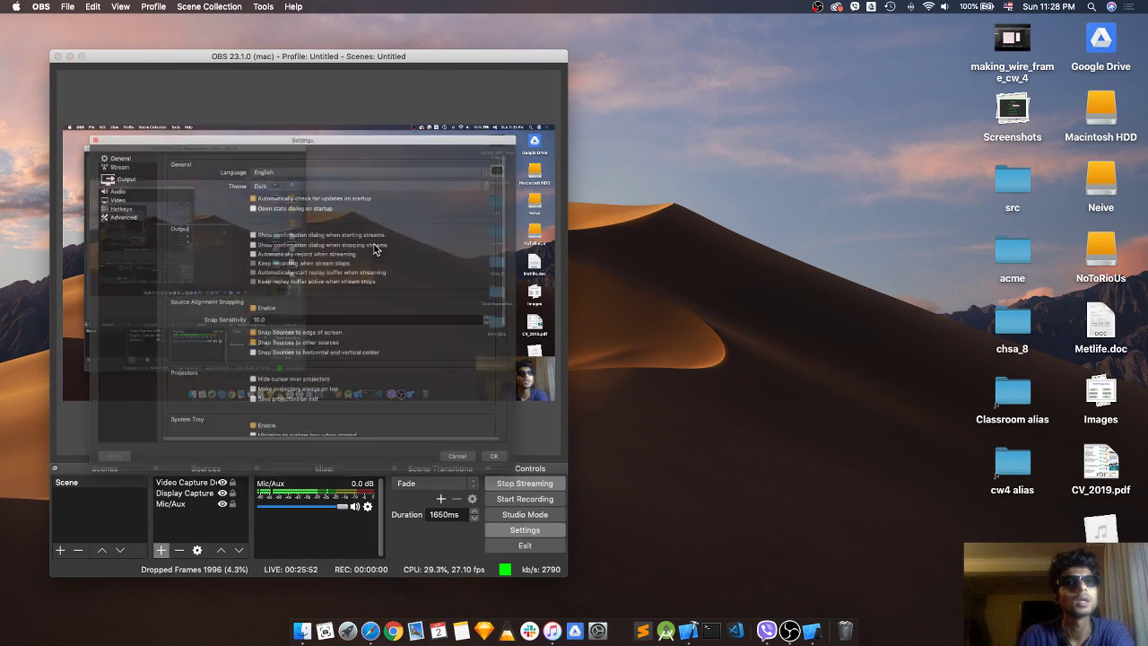
pyautogui.click(50, 149)
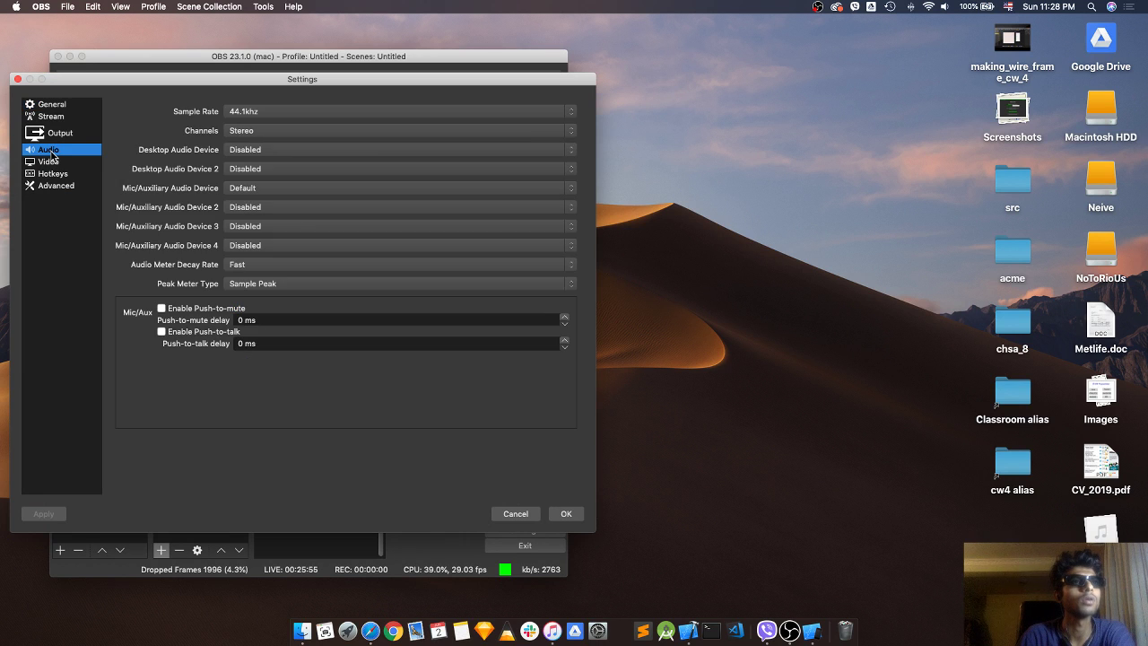
pyautogui.click(292, 150)
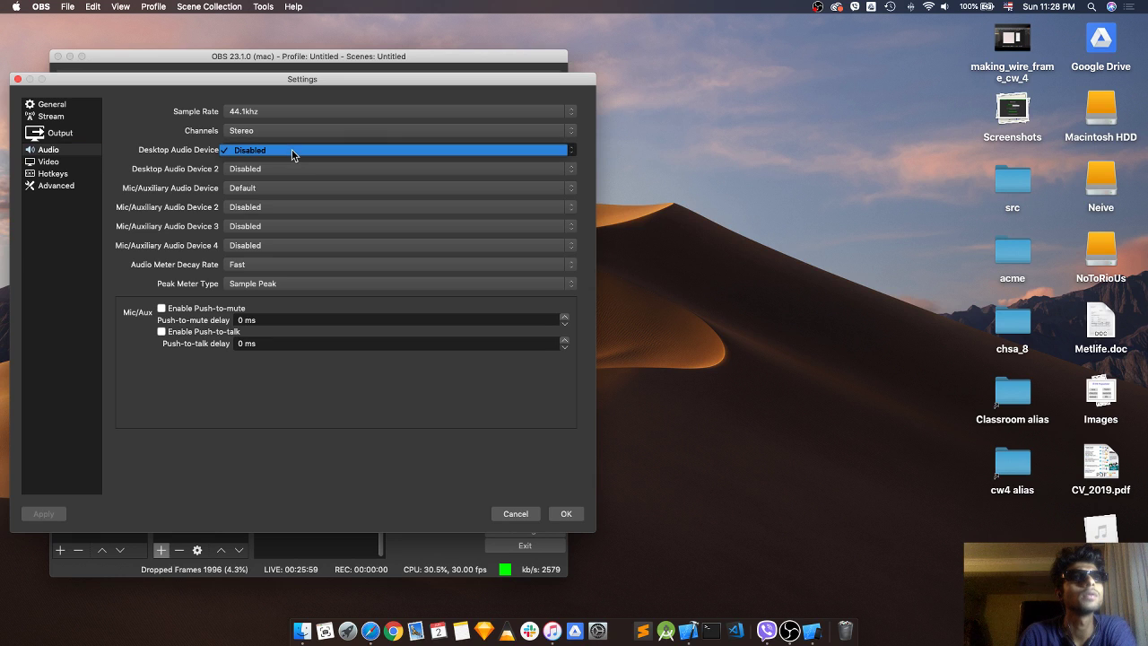
pyautogui.click(292, 150)
pyautogui.click(291, 150)
pyautogui.click(292, 150)
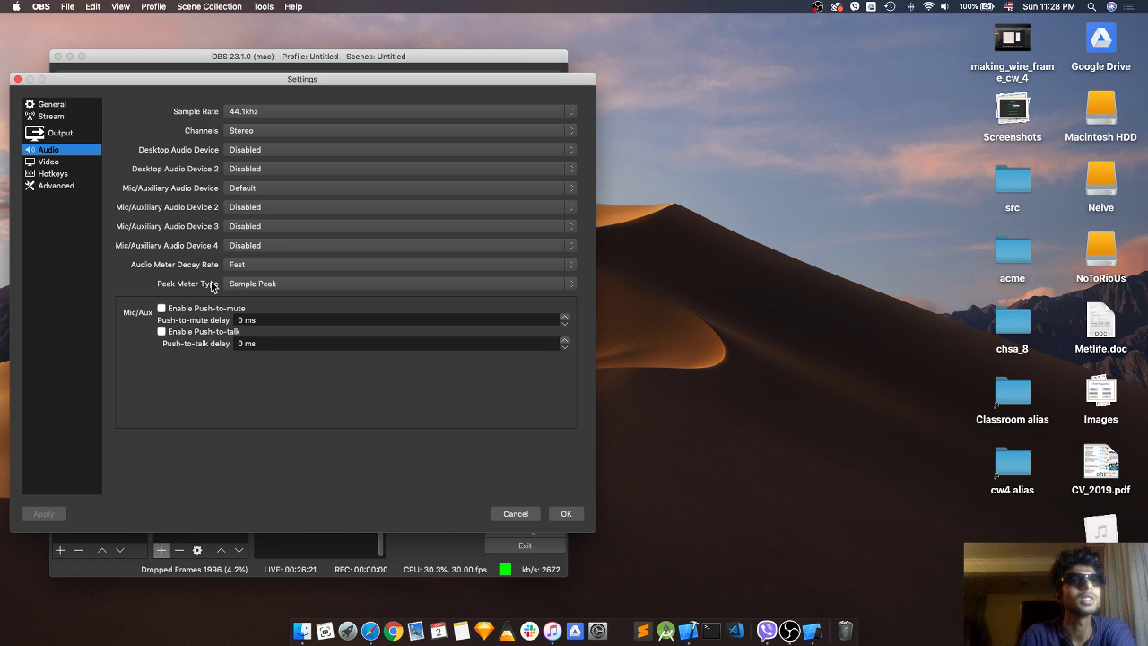
# Return to the Reddit thread in Safari, expand the entire discussion, and read the replies about OBS audio source settings
pyautogui.hotkey('ctrl', 'Left')
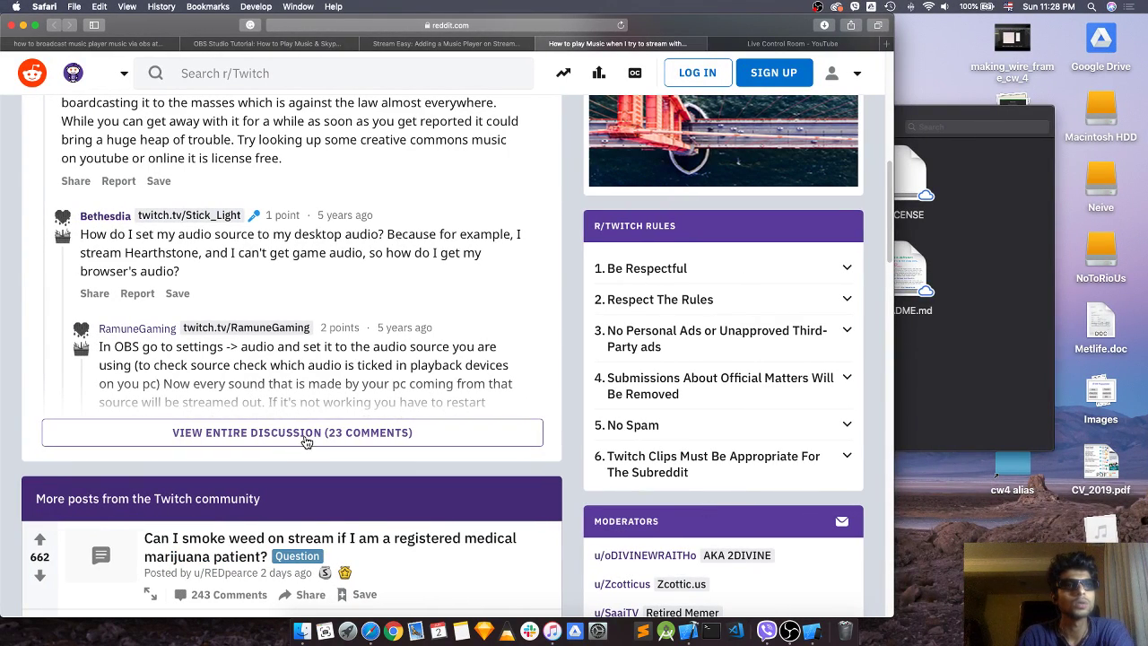
pyautogui.scroll(-4, 306, 441)
pyautogui.scroll(3, 287, 422)
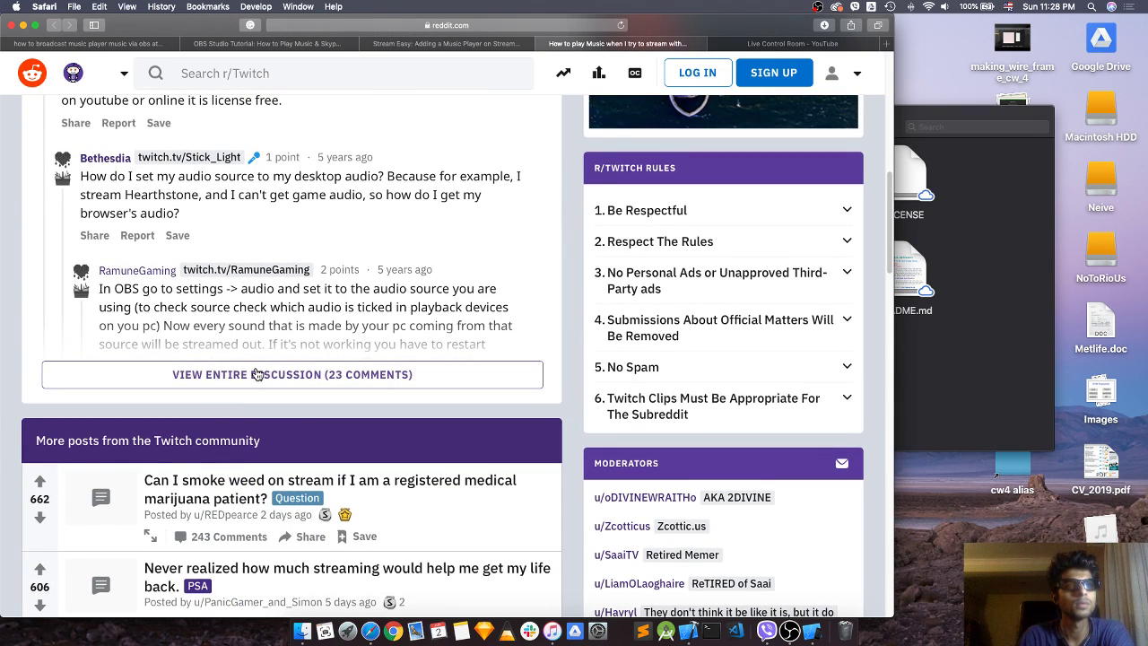
pyautogui.click(257, 374)
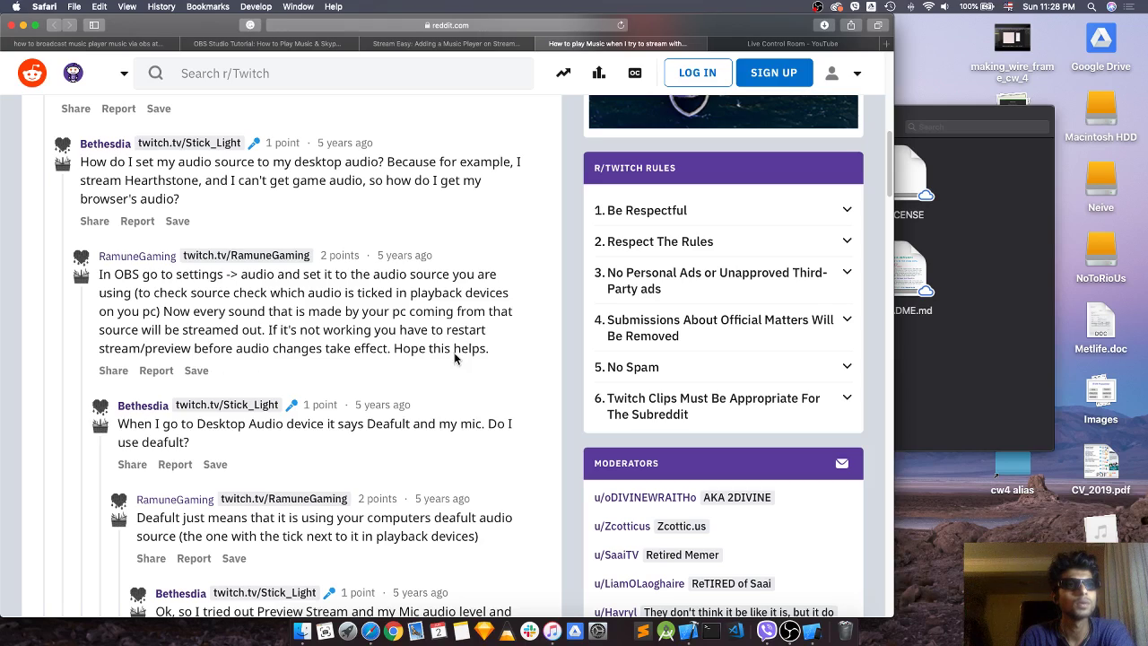
pyautogui.scroll(-2, 456, 354)
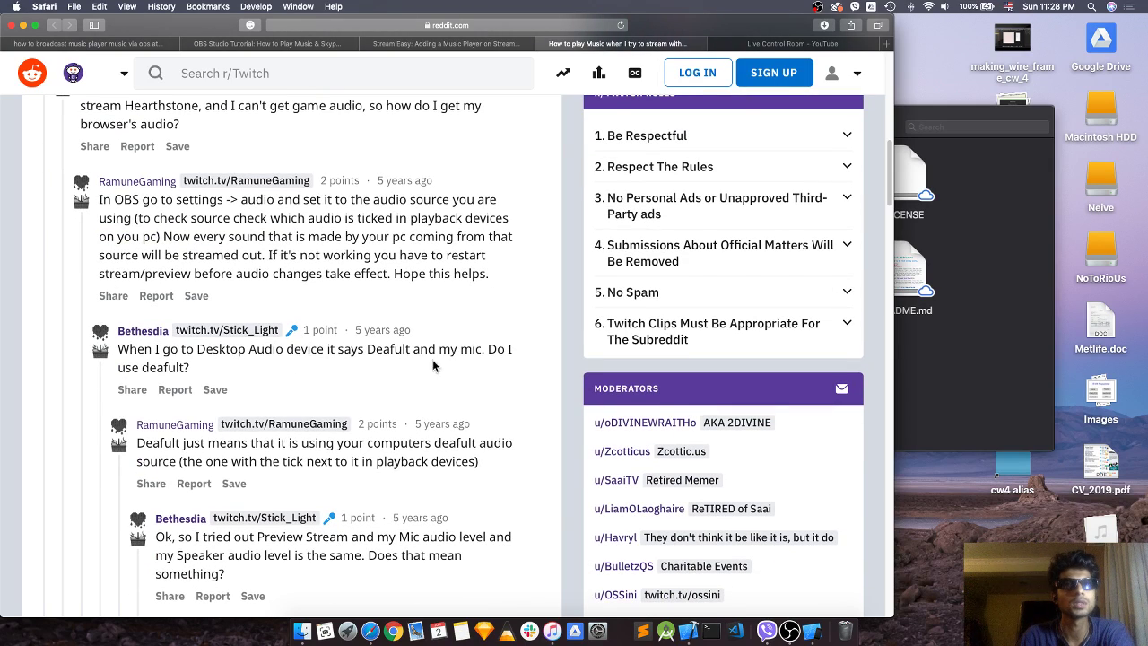
pyautogui.scroll(-1, 453, 361)
pyautogui.scroll(-5, 453, 359)
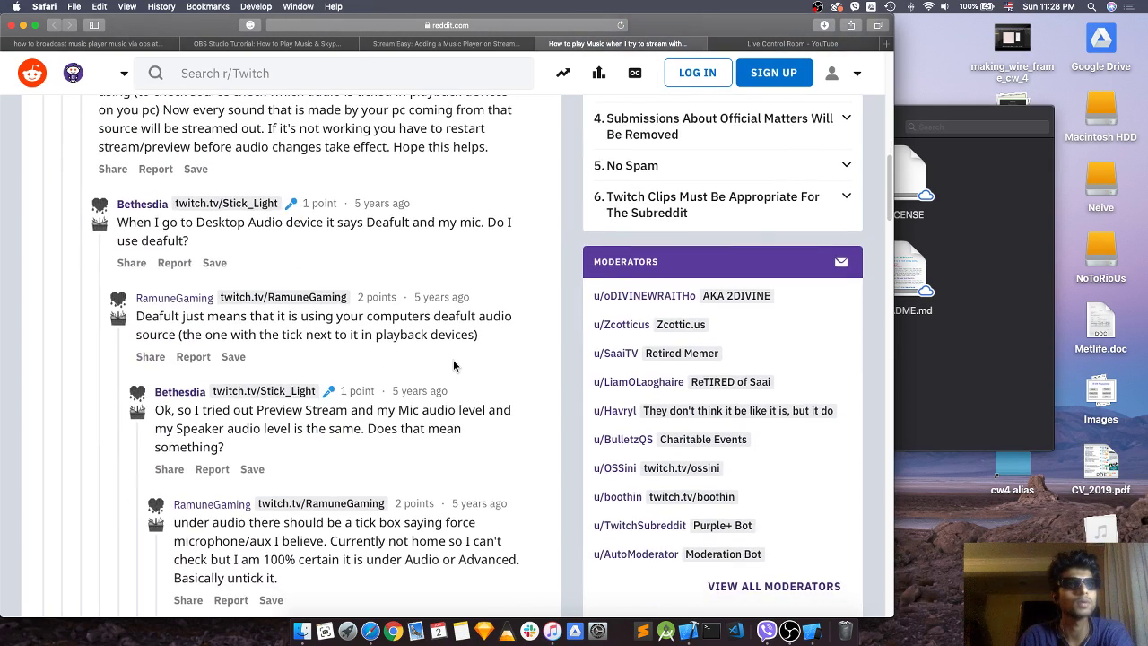
pyautogui.scroll(-1, 453, 360)
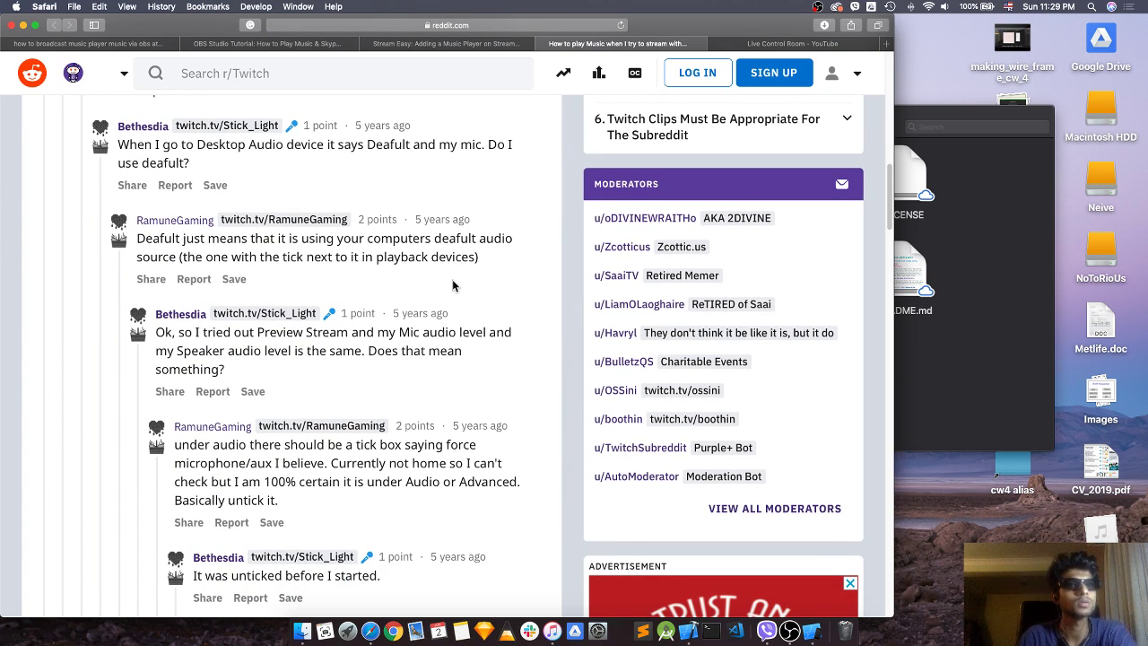
pyautogui.scroll(-3, 455, 380)
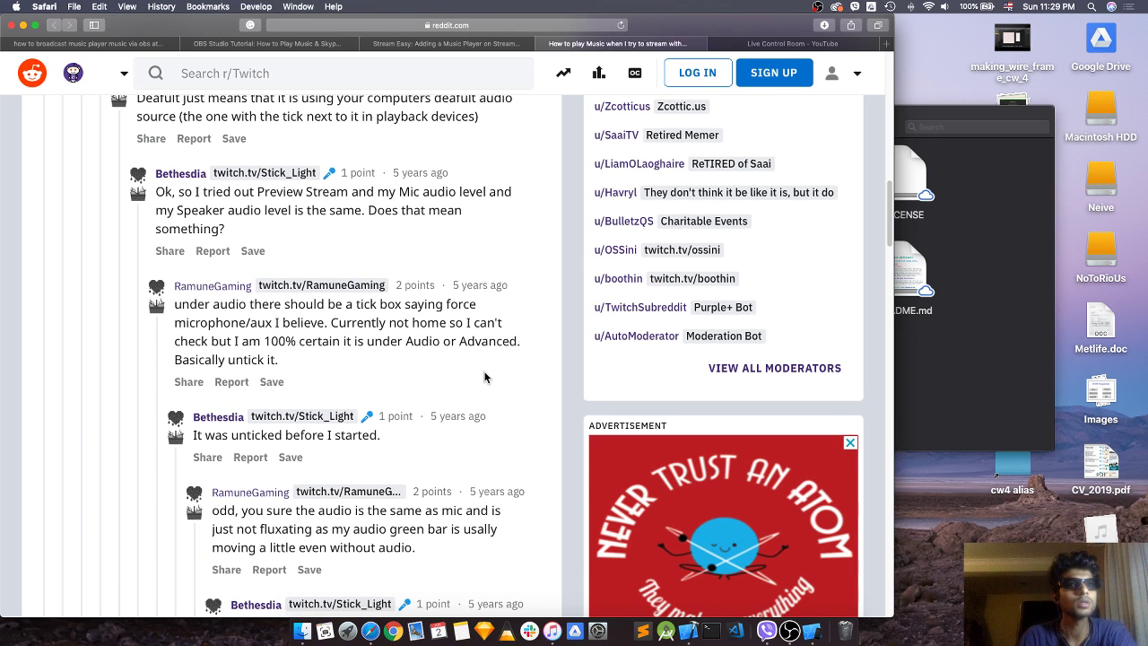
pyautogui.scroll(-1, 484, 377)
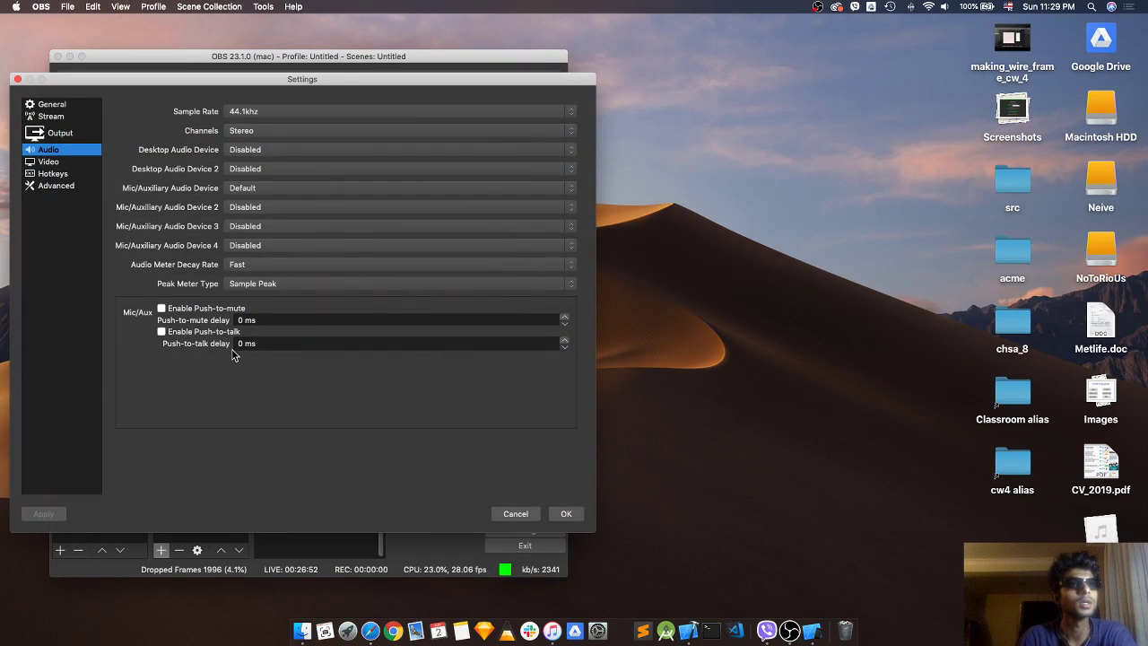
# Look over the Advanced settings in OBS, and switch Stream Delay on and off again
pyautogui.click(51, 186)
pyautogui.scroll(-4, 142, 377)
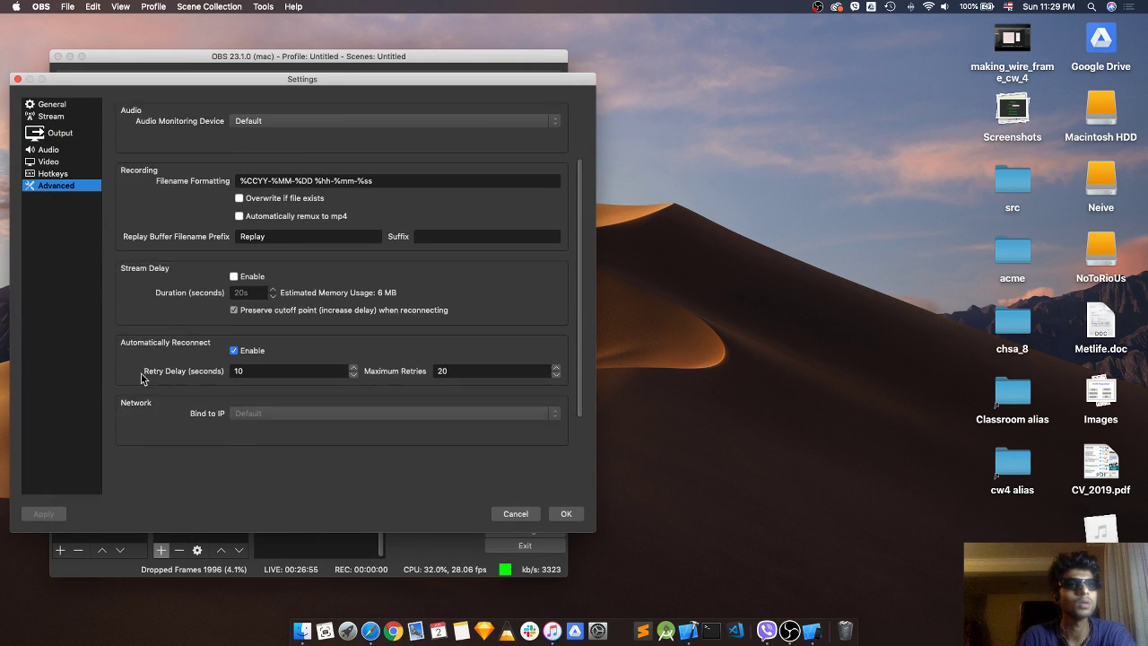
pyautogui.scroll(4, 142, 378)
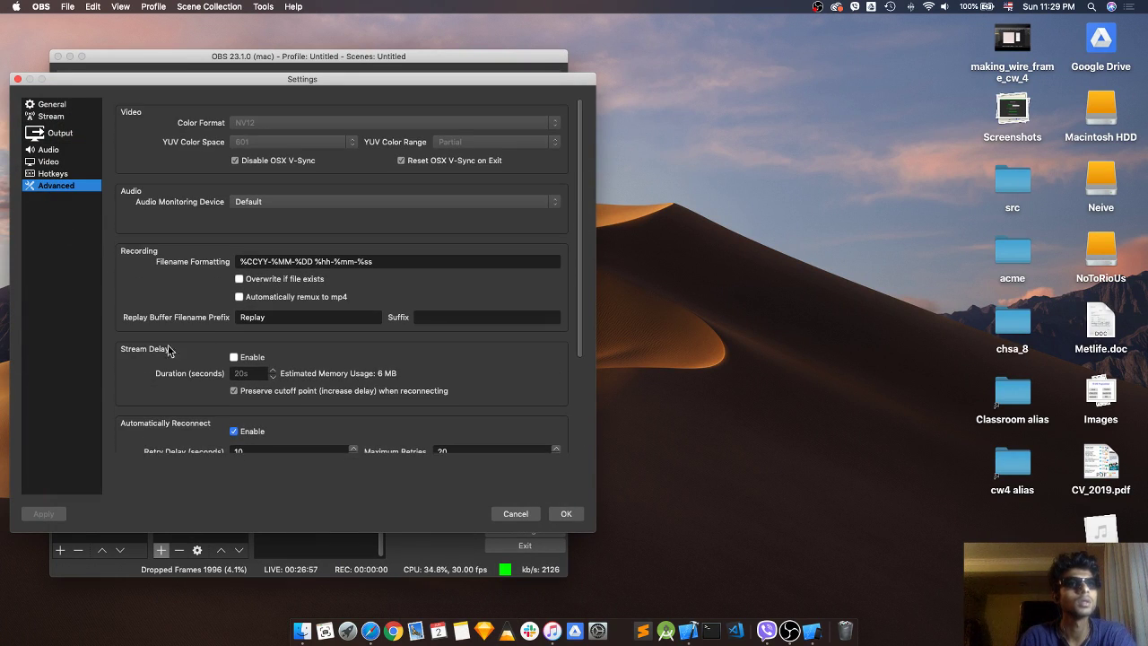
pyautogui.click(233, 358)
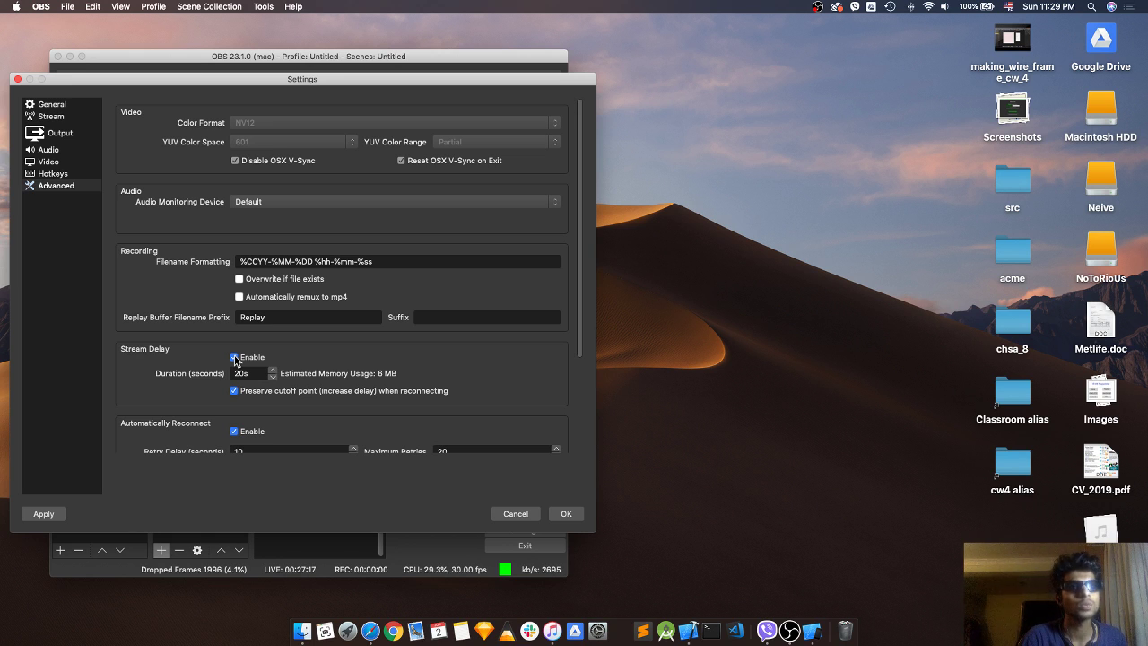
pyautogui.click(235, 358)
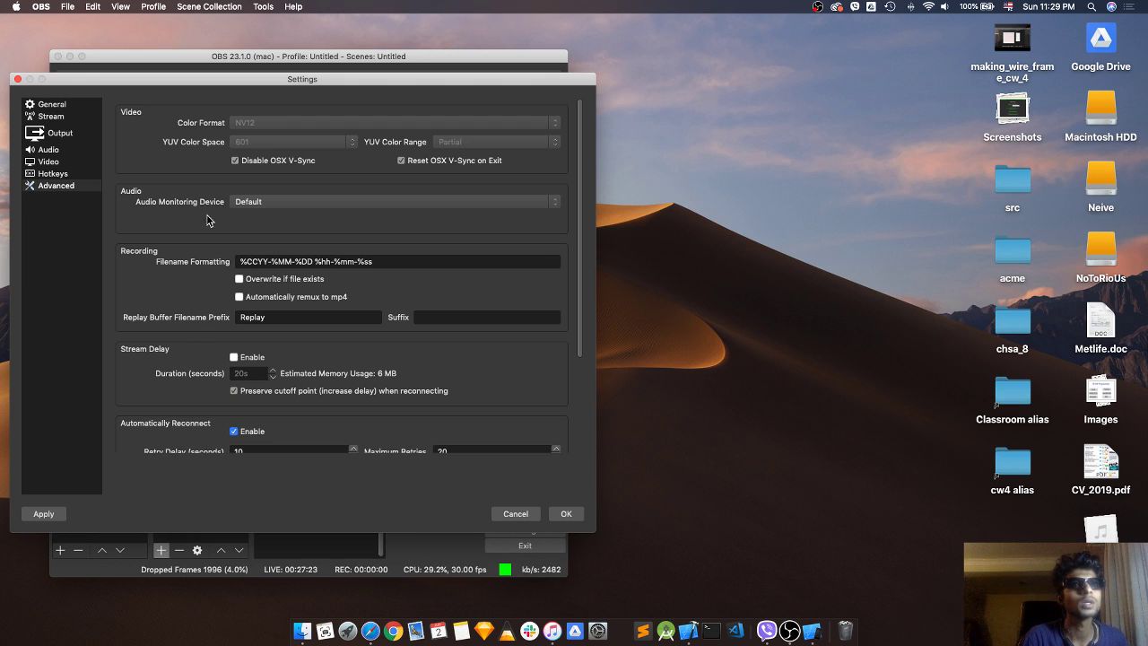
# Look over the Hotkeys settings, check the audio Channels and Desktop Audio Device choices, and leave the settings without saving
pyautogui.click(52, 174)
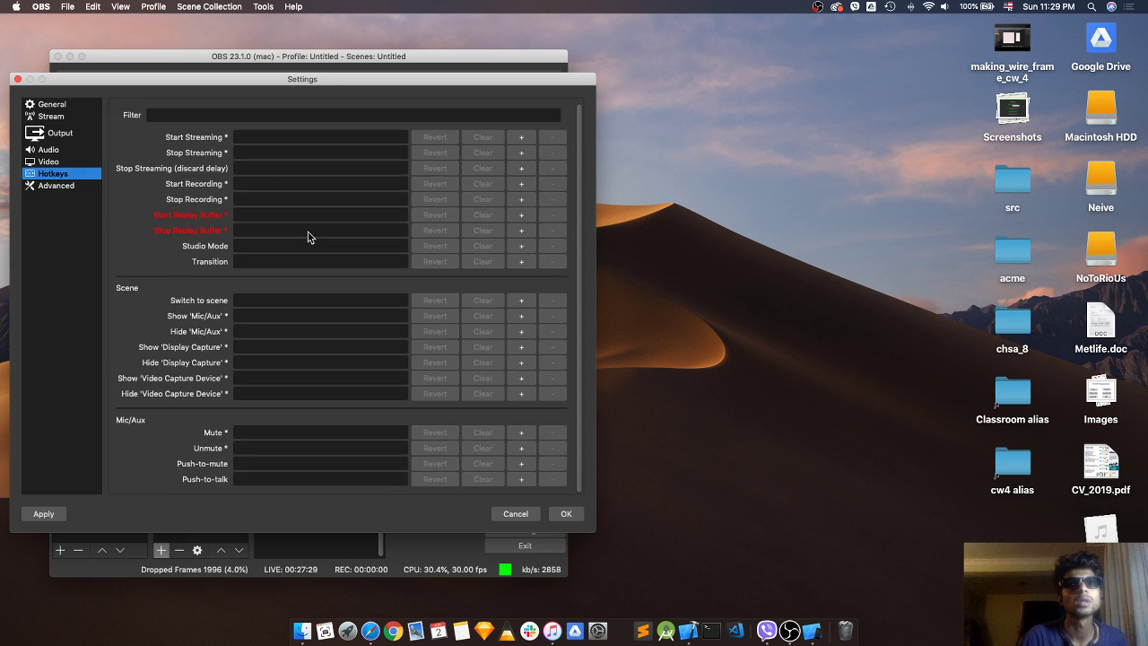
pyautogui.click(49, 151)
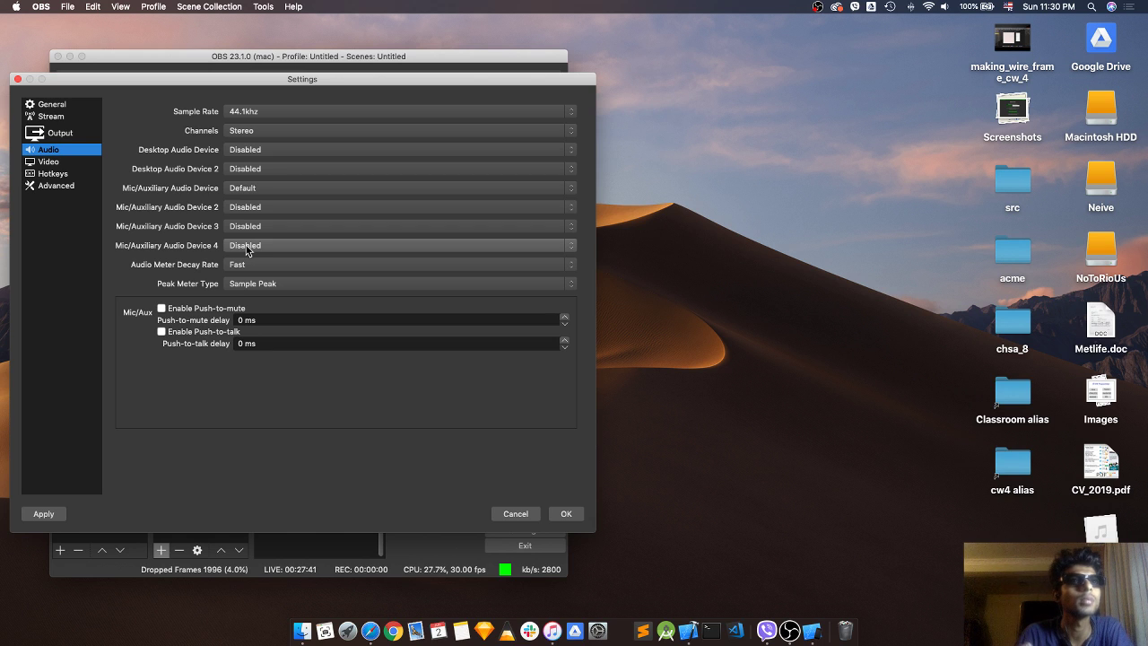
pyautogui.click(239, 133)
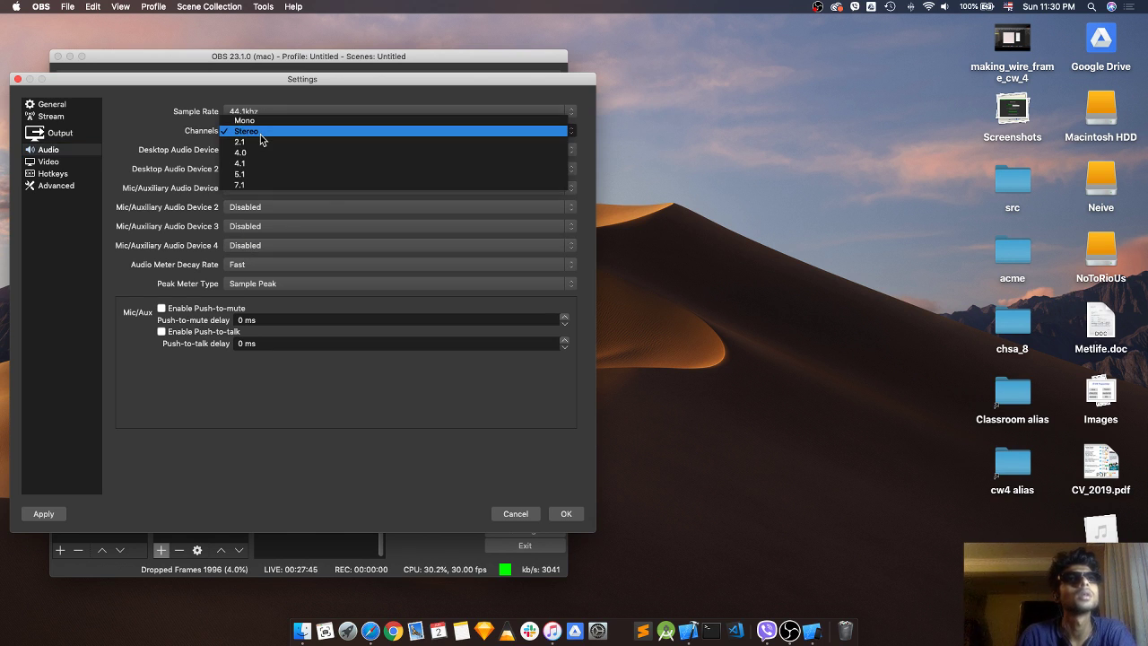
pyautogui.click(130, 135)
pyautogui.click(256, 155)
pyautogui.click(257, 154)
pyautogui.click(292, 152)
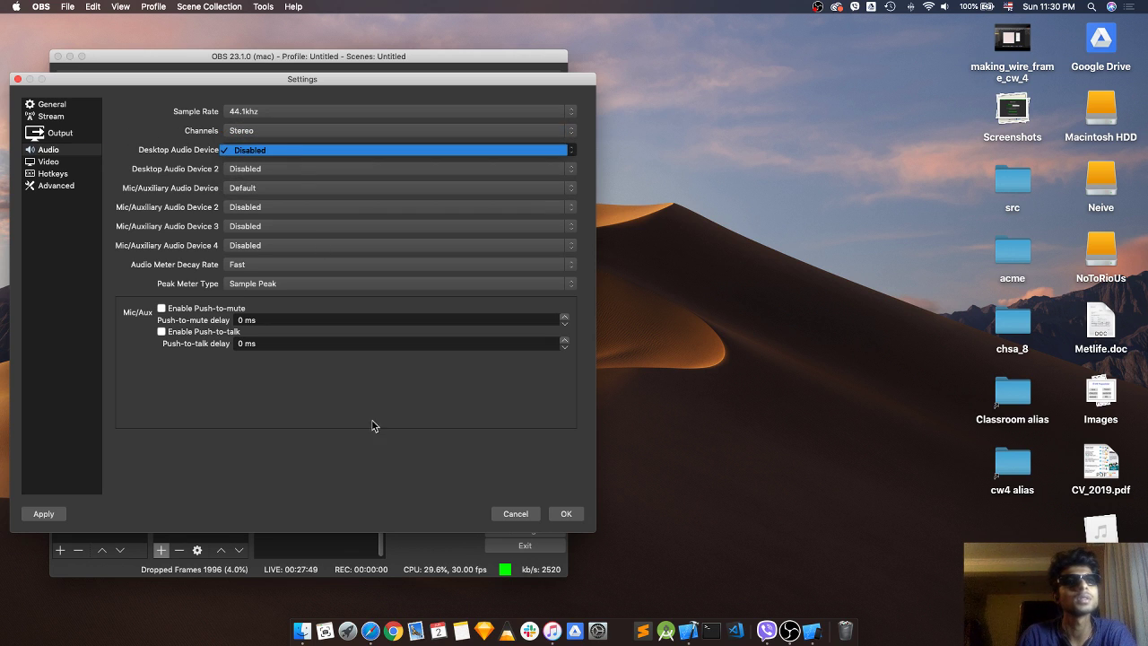
pyautogui.click(513, 519)
pyautogui.click(515, 515)
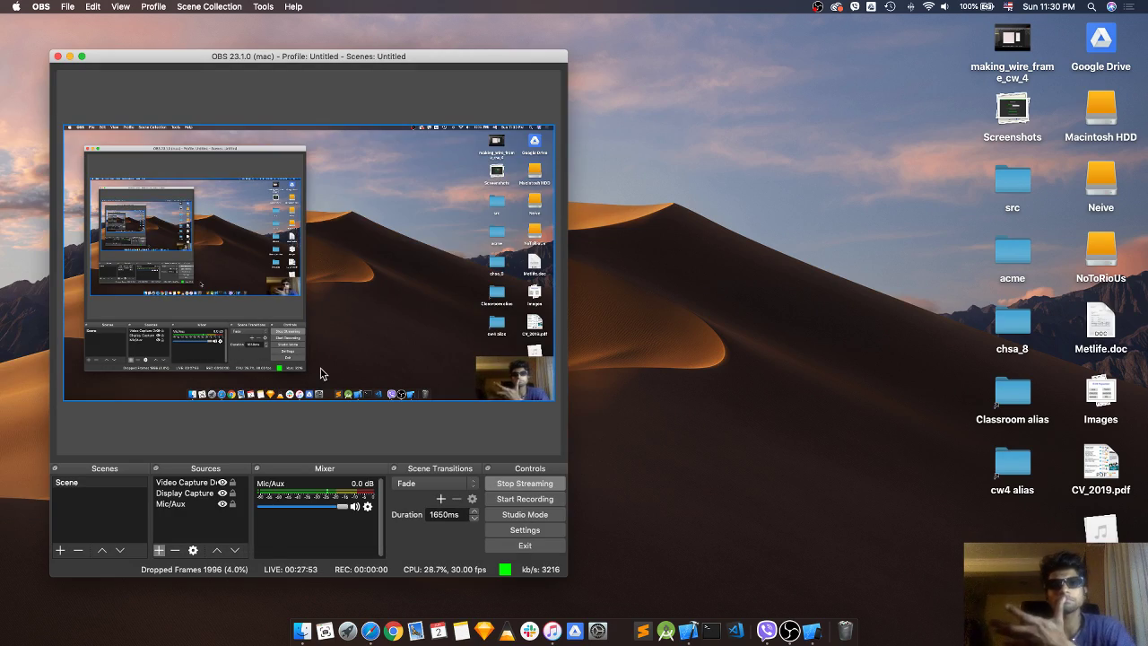
# Switch to Safari, read the remaining replies in the Reddit thread, and close its tab
pyautogui.hotkey('ctrl', 'Left')
pyautogui.scroll(-5, 247, 381)
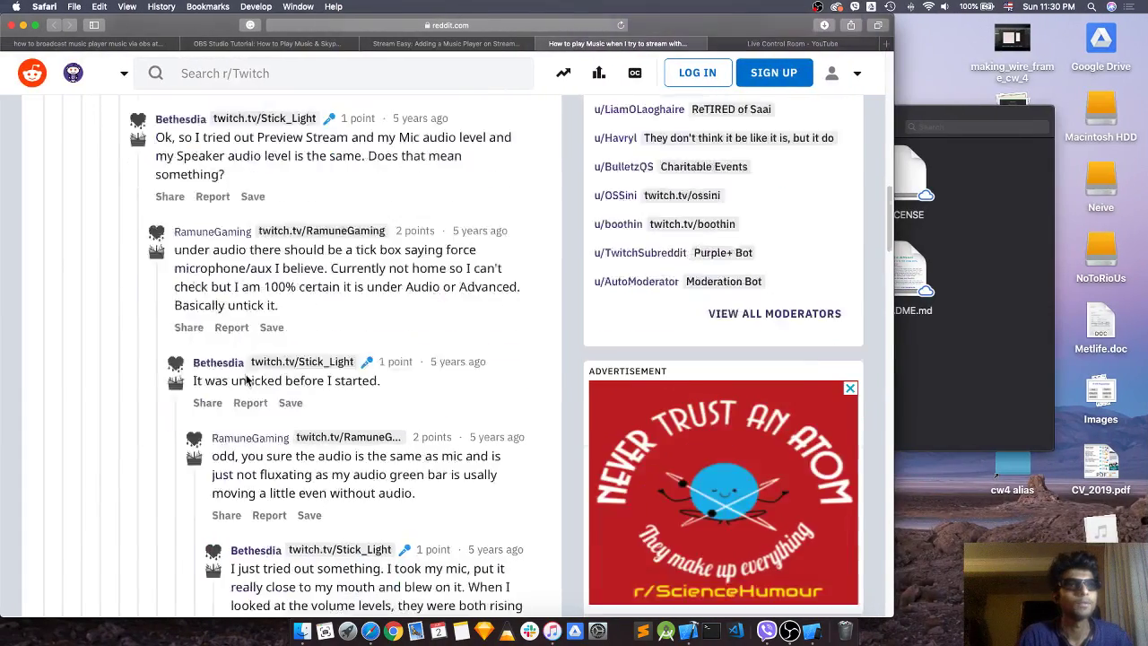
pyautogui.scroll(-4, 247, 381)
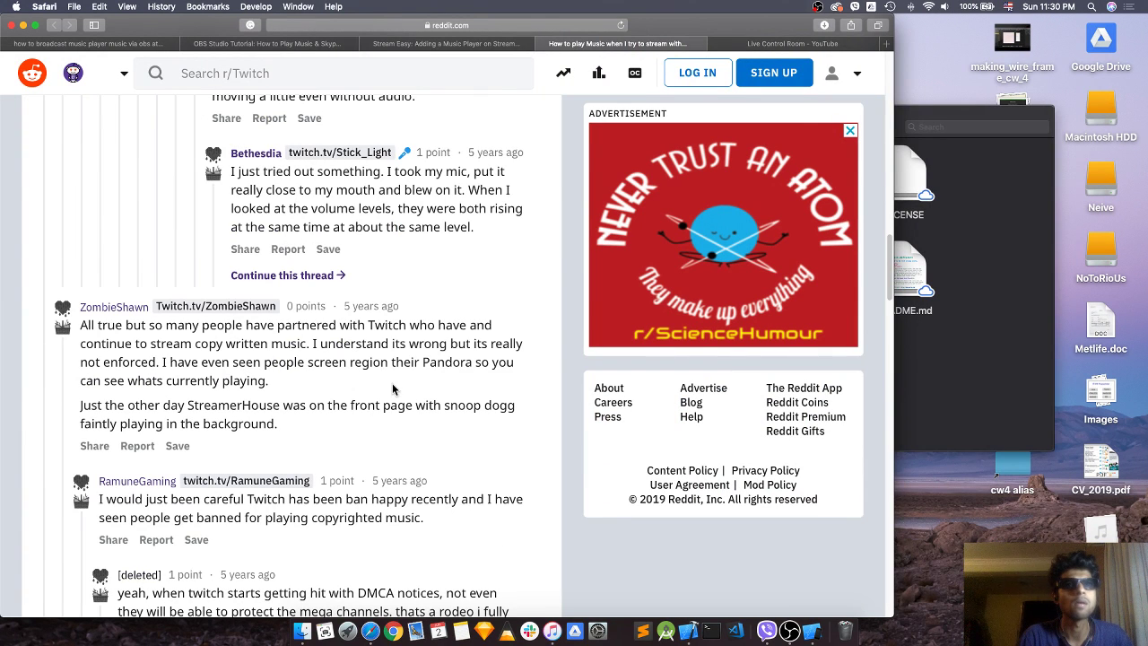
pyautogui.scroll(-3, 278, 383)
pyautogui.scroll(-1, 277, 378)
pyautogui.scroll(-4, 276, 383)
pyautogui.scroll(20, 430, 215)
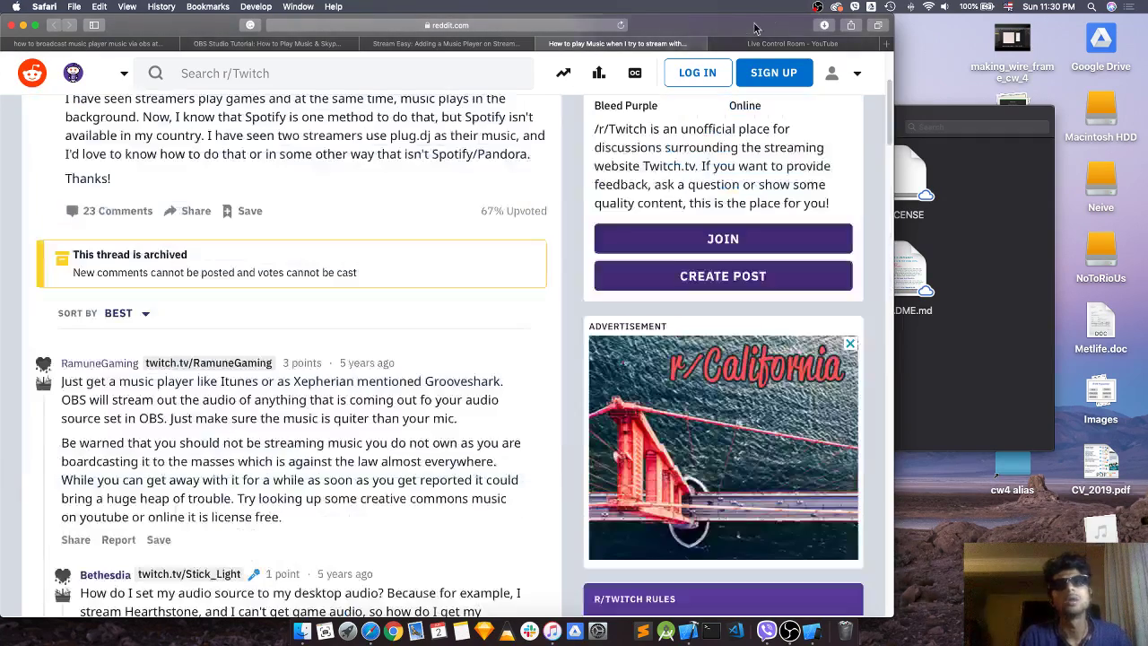
pyautogui.click(542, 44)
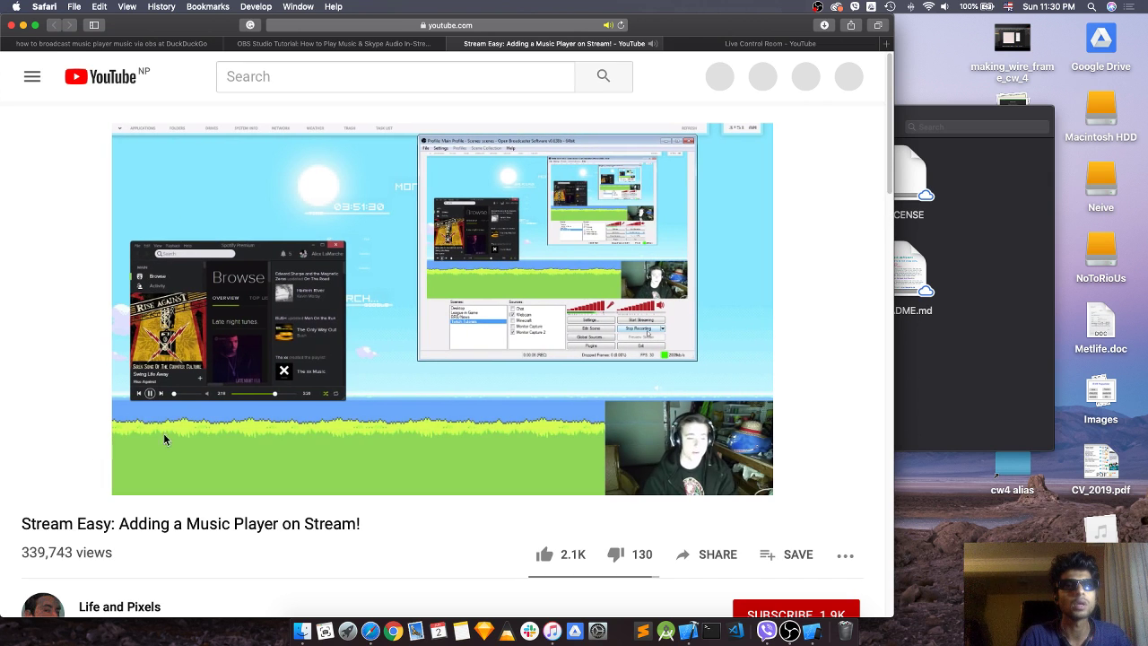
# Check the YouTube Live Control Room, and return to the "Stream Easy: Adding a Music Player on Stream!" video to watch its window capture setup
pyautogui.click(756, 44)
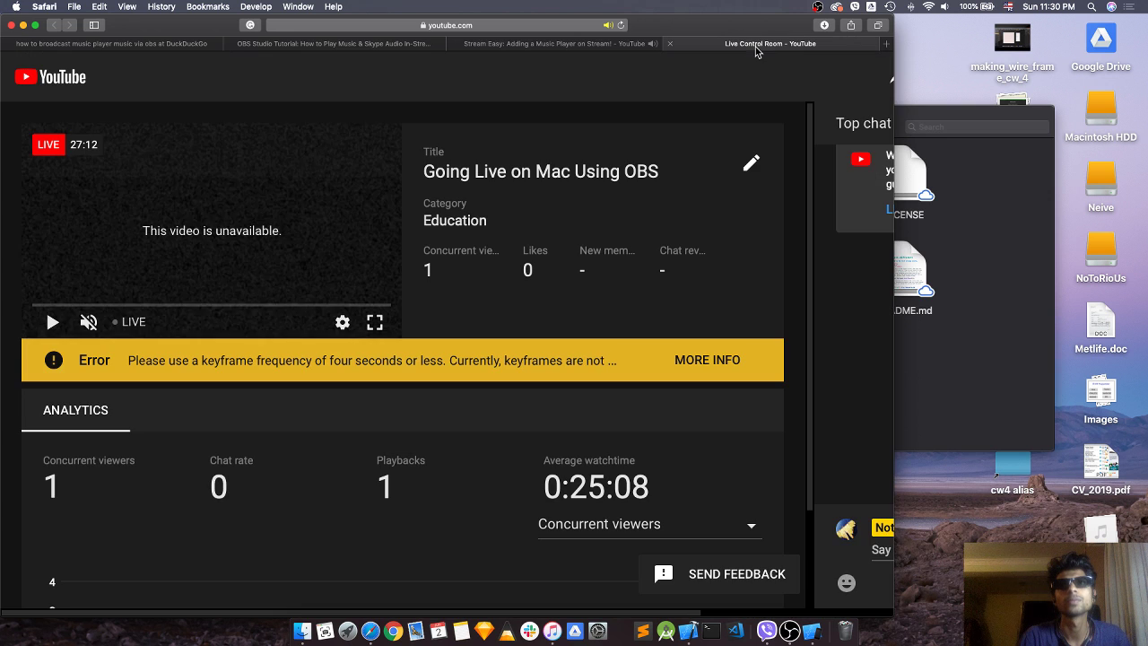
pyautogui.click(559, 45)
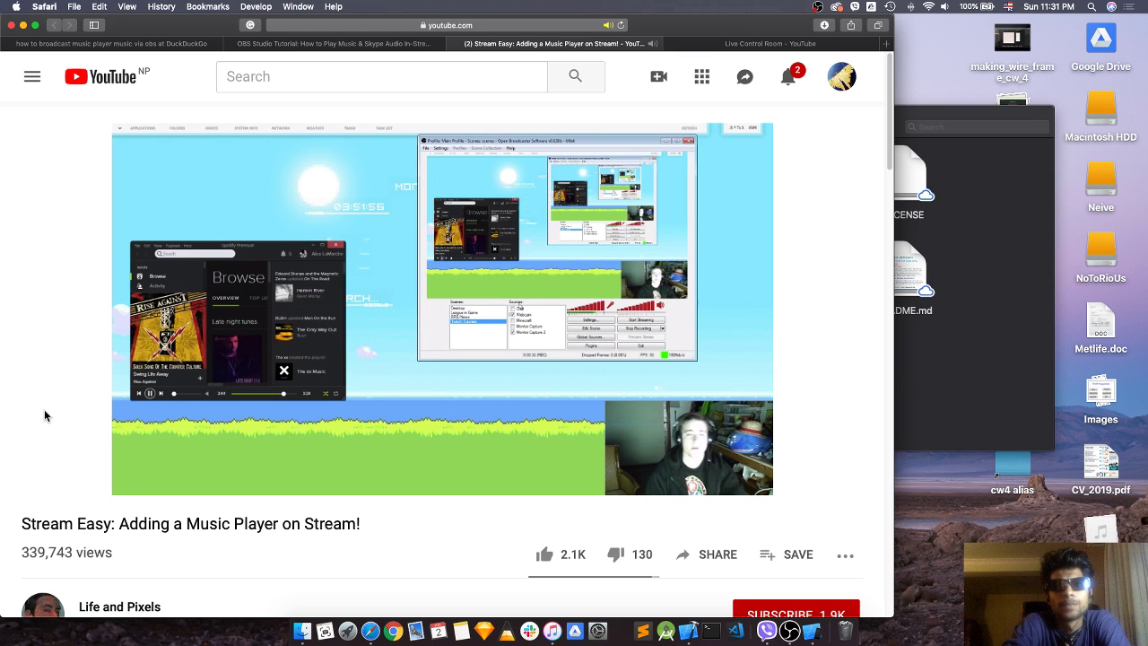
pyautogui.moveTo(197, 432)
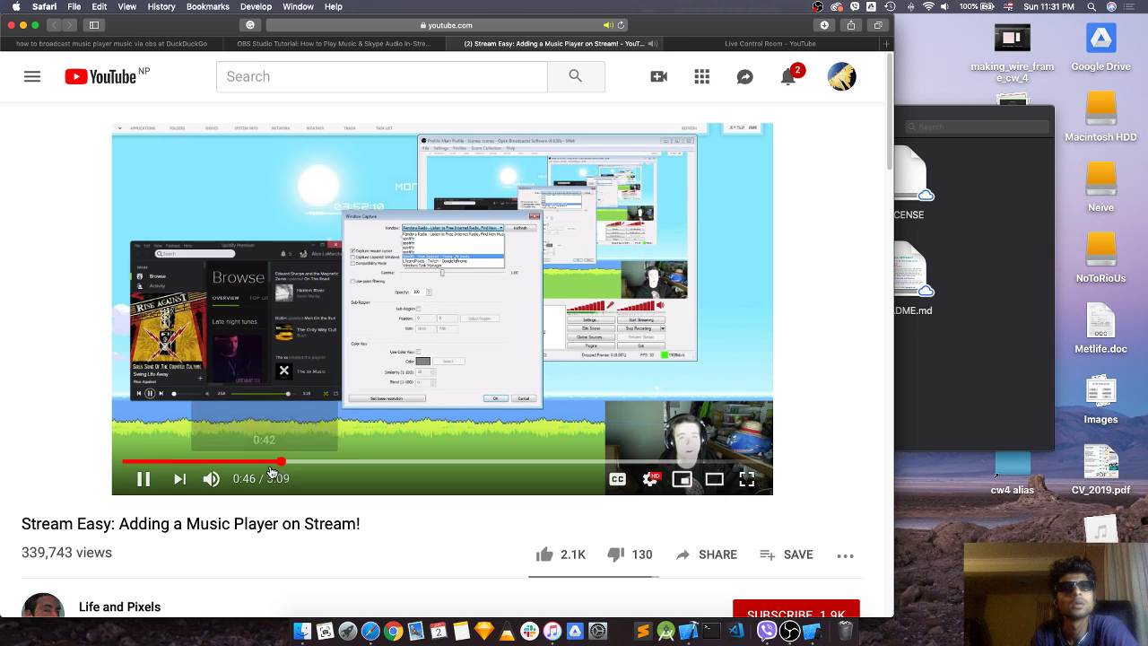
pyautogui.click(309, 403)
# Switch to OBS, add a new Window Capture source named Music_player, and open its list of windows available for capture
pyautogui.hotkey('ctrl', 'Right')
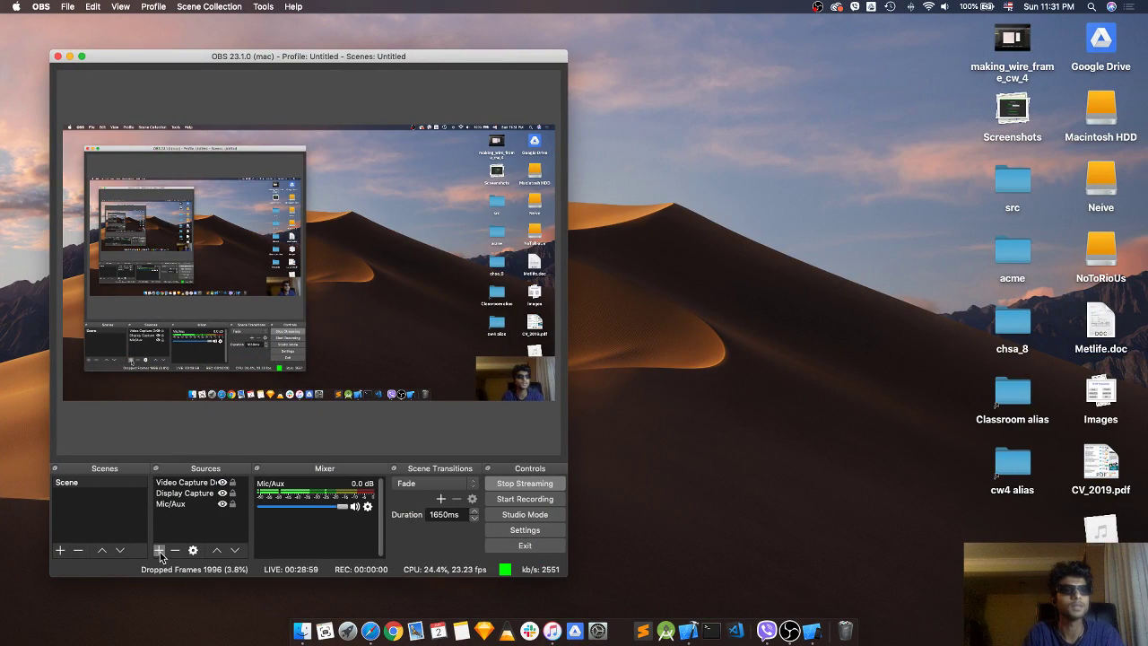
pyautogui.click(159, 555)
pyautogui.click(209, 525)
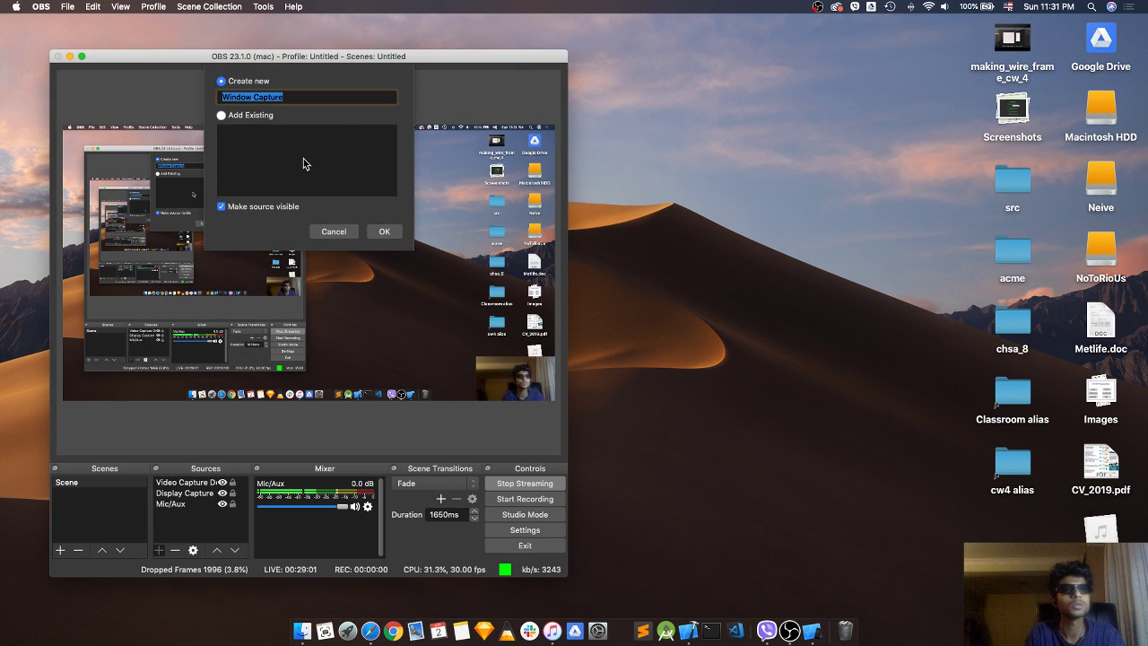
pyautogui.write('Music_player')
pyautogui.click(386, 232)
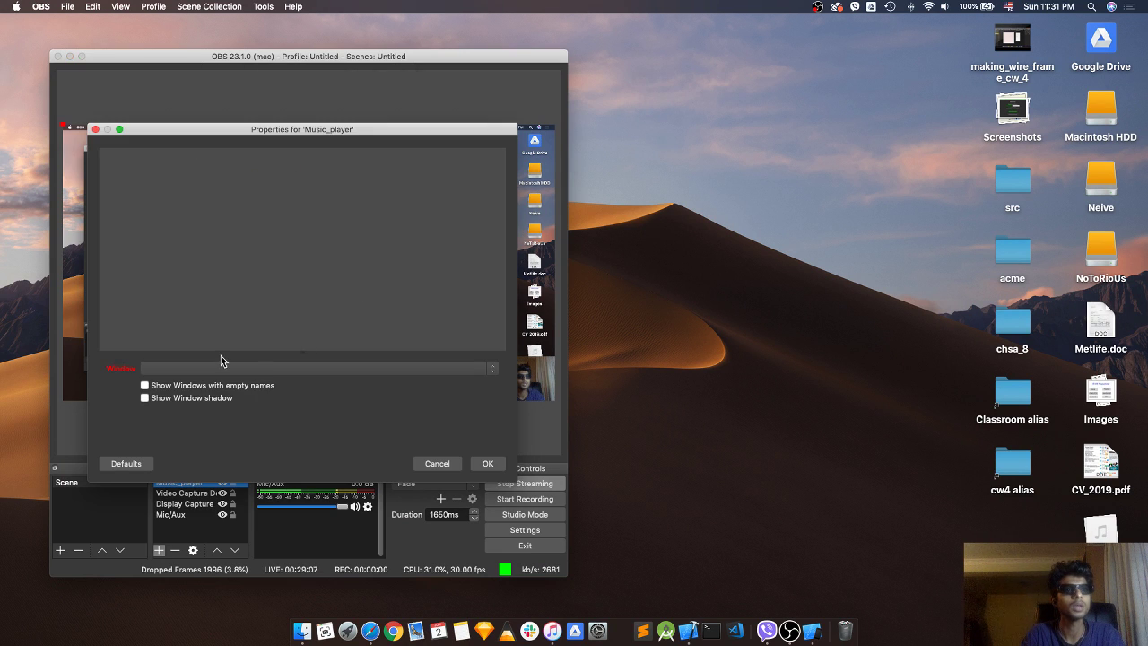
pyautogui.click(198, 369)
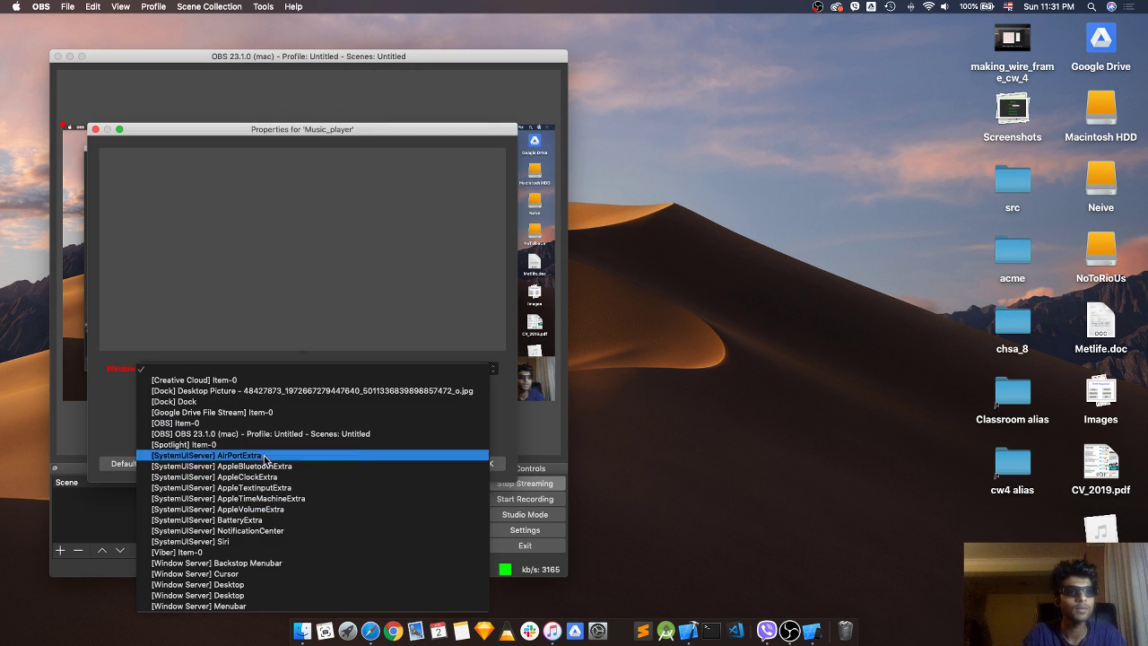